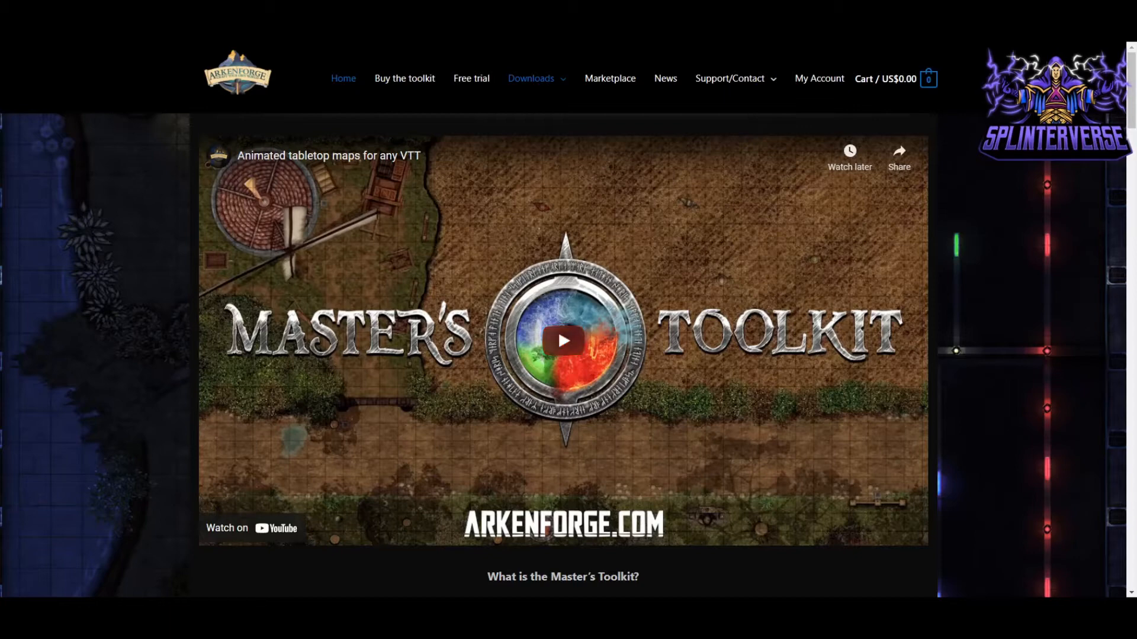
- Review the Arkenforge home page's starter packs, Cartographer map builder features, online play exports and in-person play features
scroll(557, 329, down, 7)
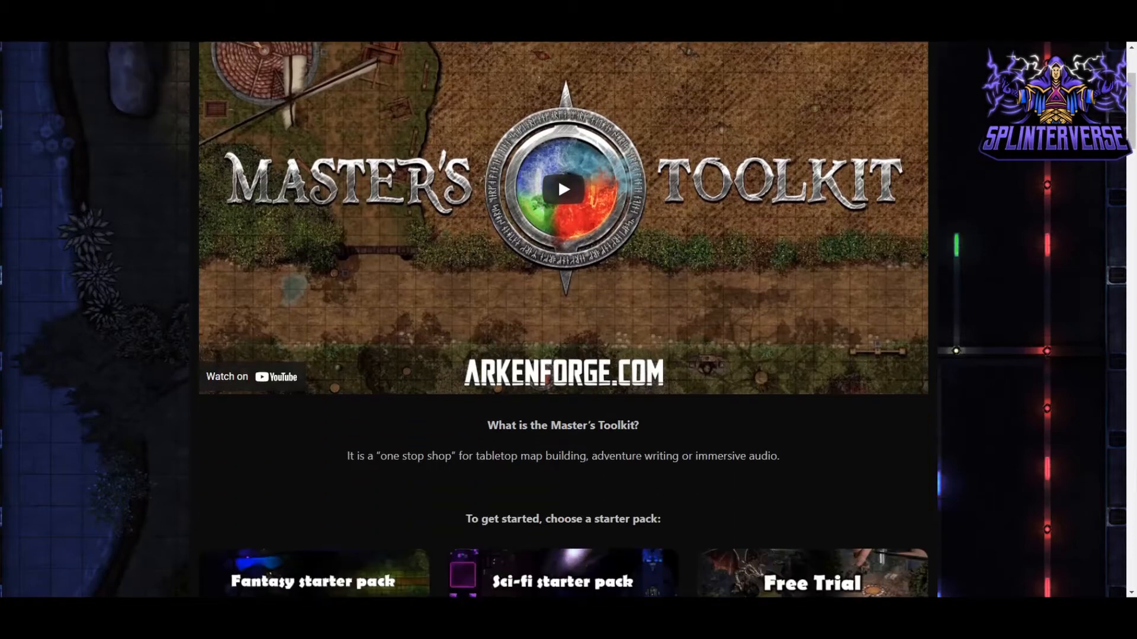
scroll(558, 329, down, 3)
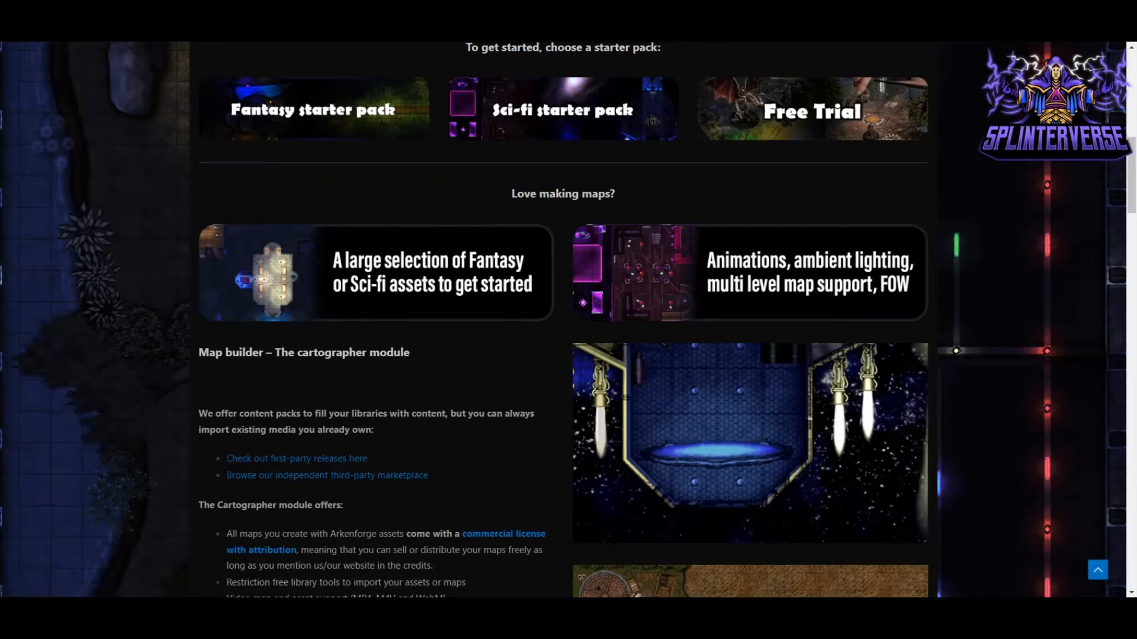
scroll(562, 320, down, 1)
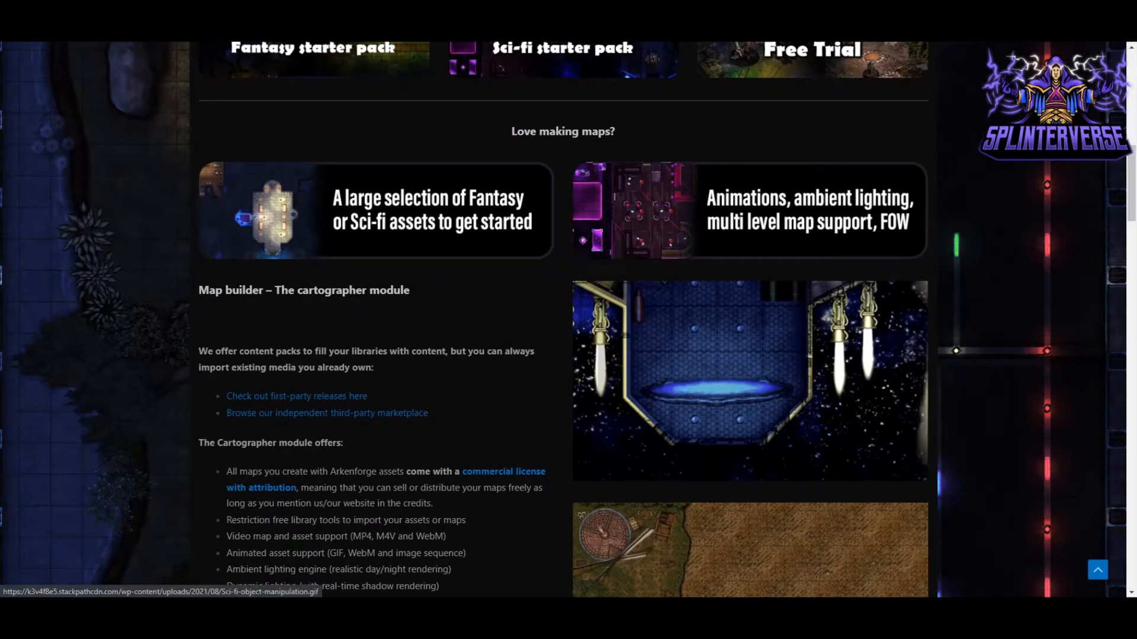
scroll(750, 379, down, 3)
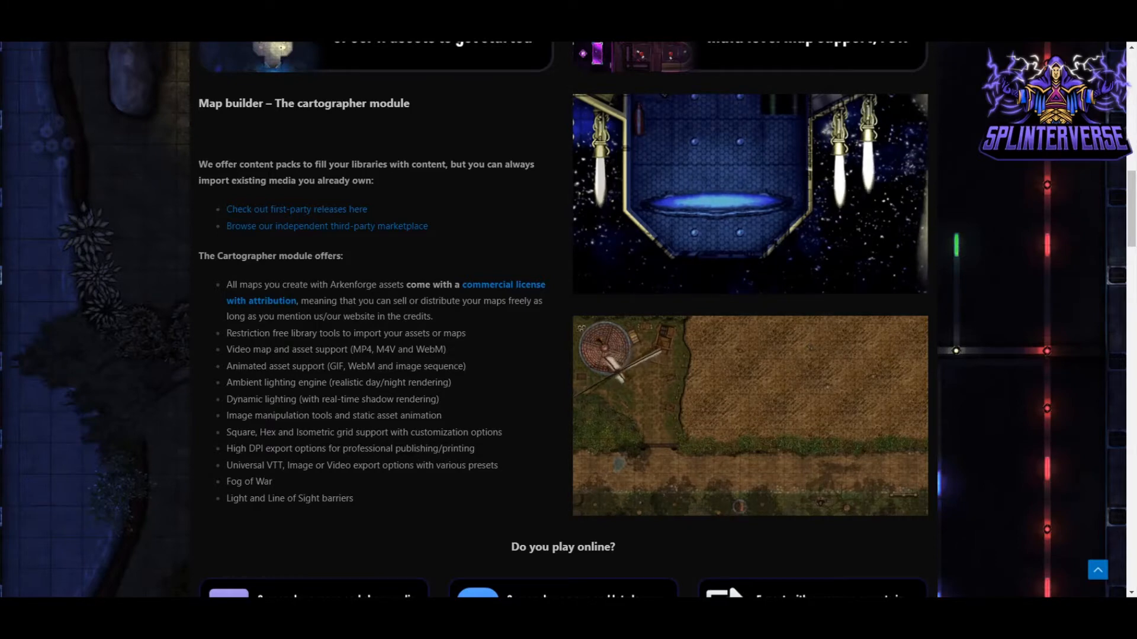
scroll(562, 320, down, 5)
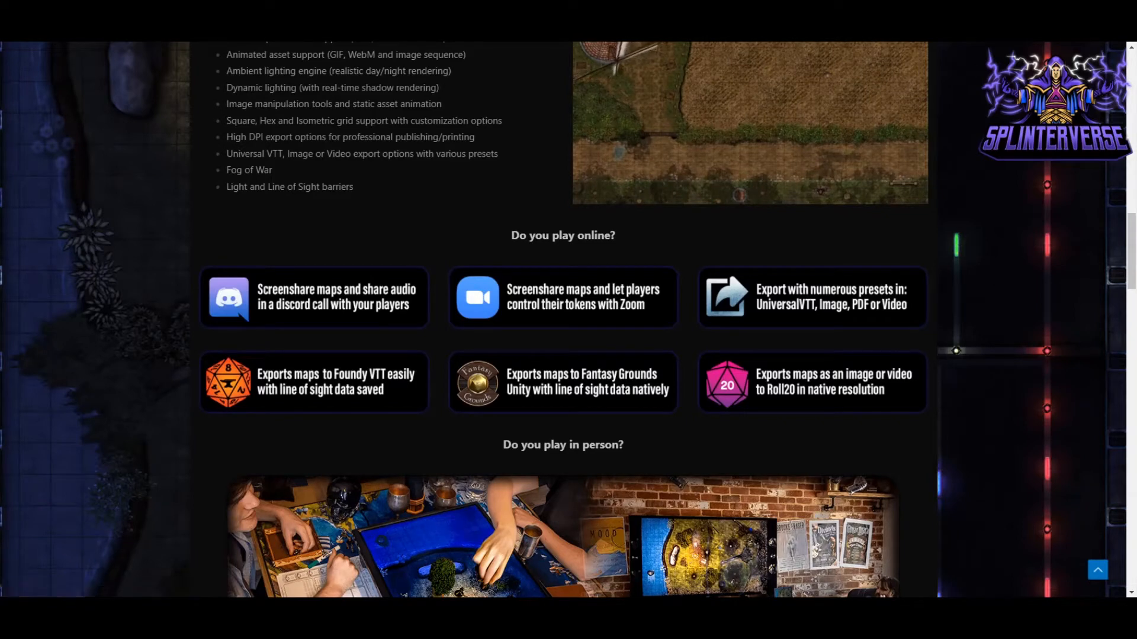
scroll(562, 320, down, 3)
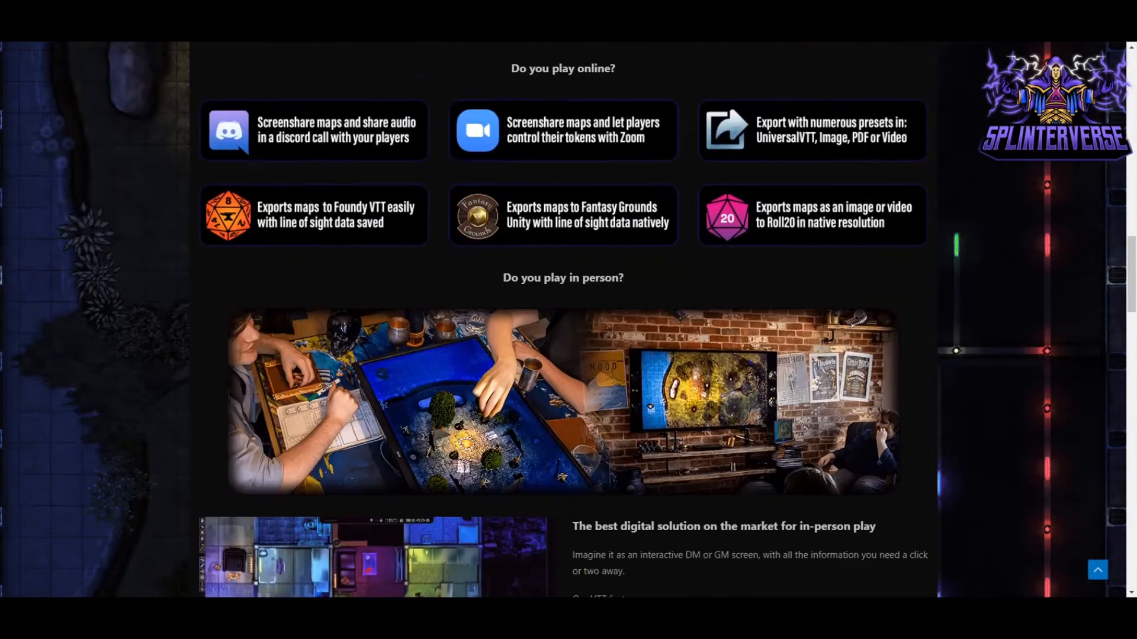
scroll(562, 320, down, 3)
scroll(563, 320, down, 3)
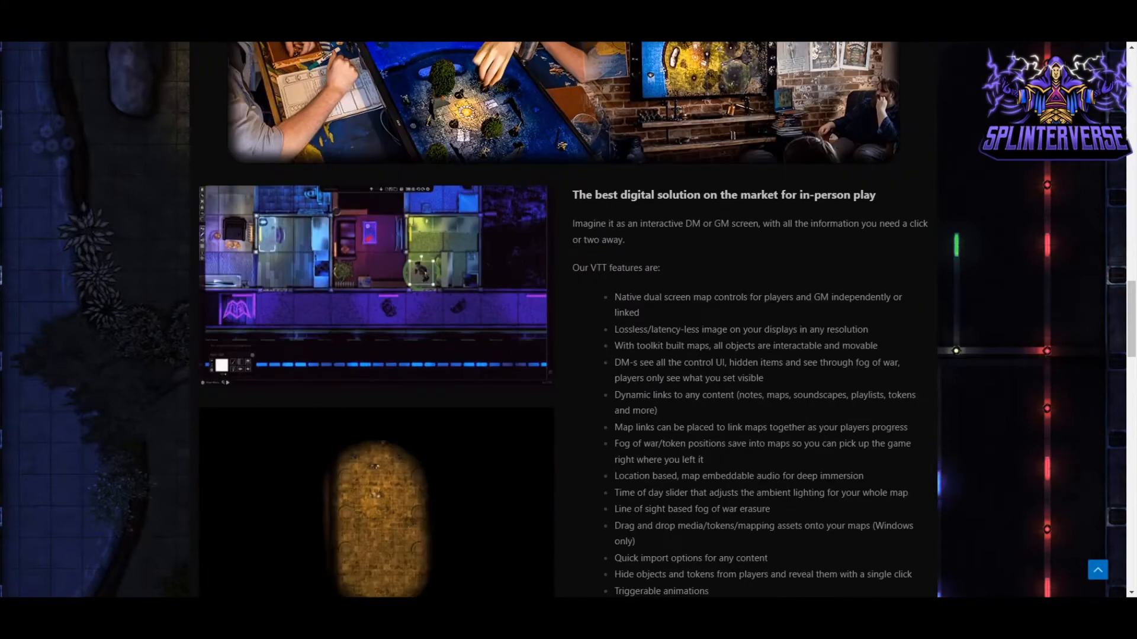
scroll(562, 320, down, 1)
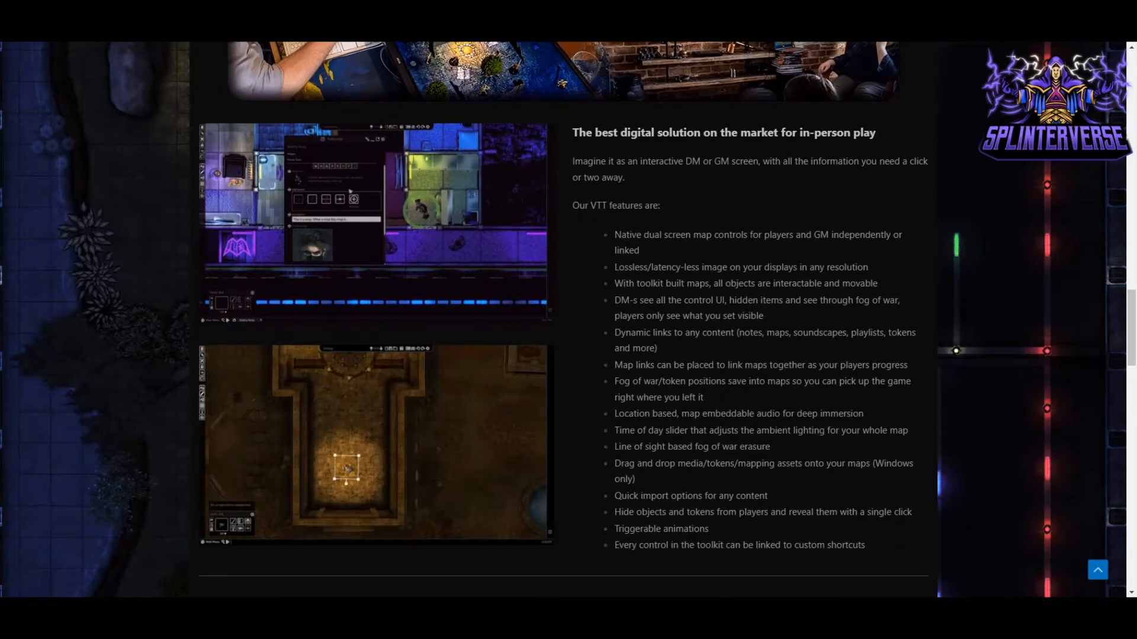
scroll(562, 320, down, 1)
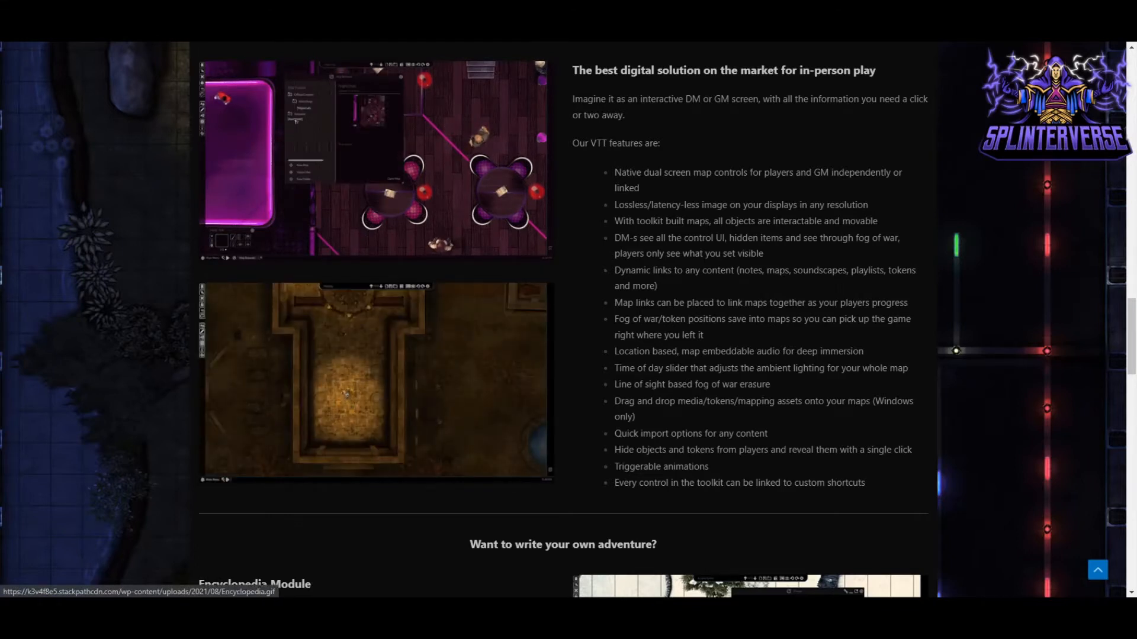
- Review the Encyclopedia and Soundscape module descriptions and the featured products, then return to the starter packs near the page's beginning
scroll(562, 319, down, 3)
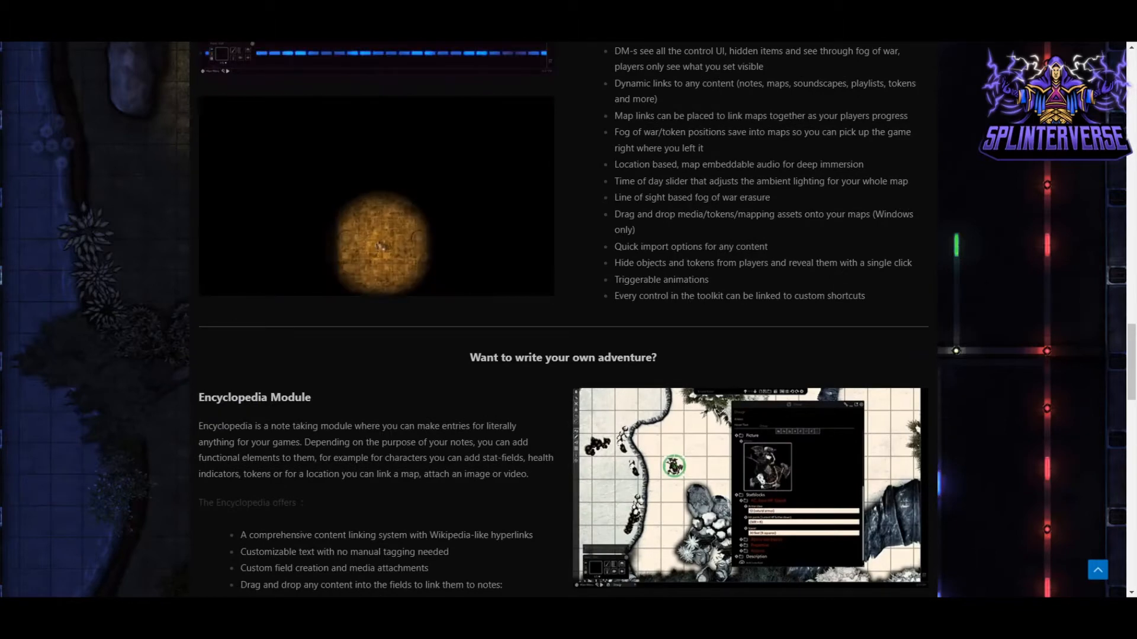
scroll(746, 474, down, 4)
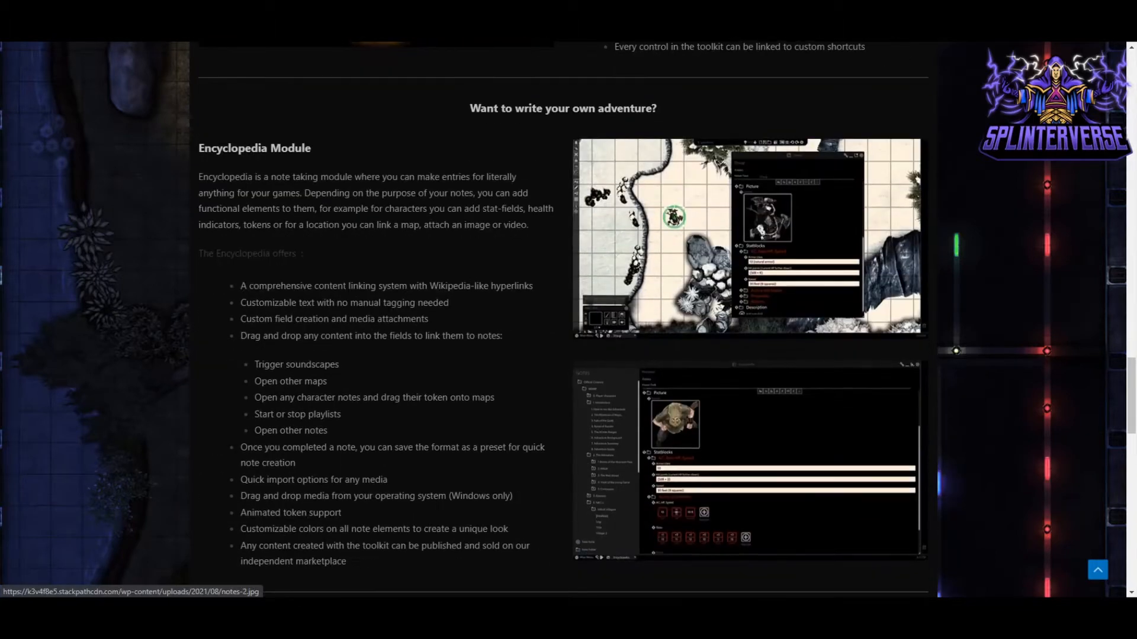
scroll(746, 474, down, 1)
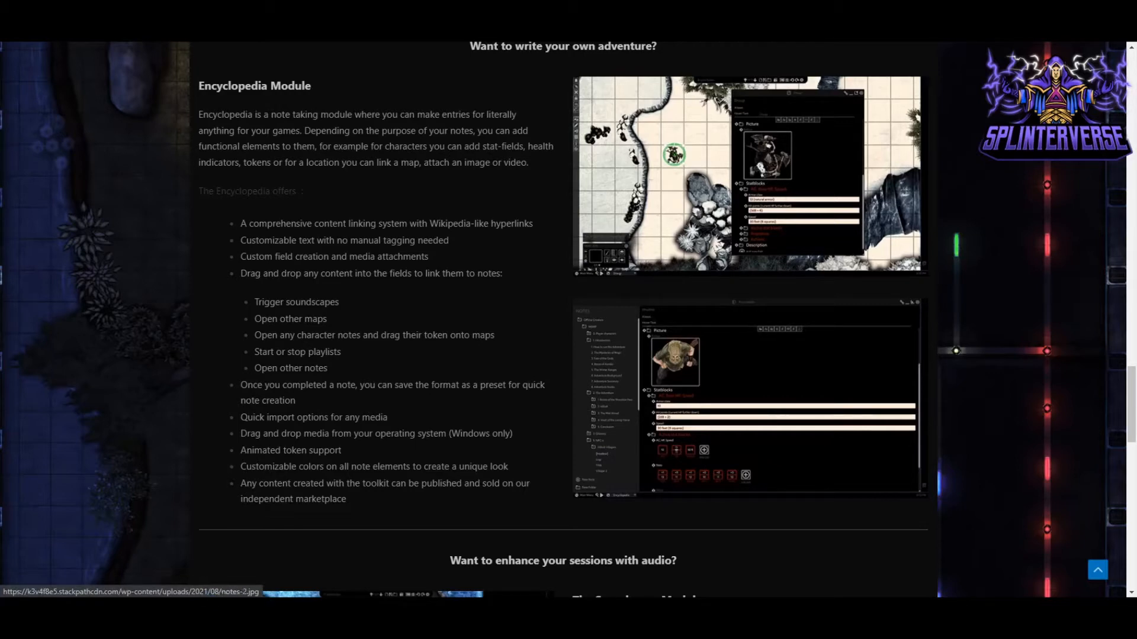
scroll(568, 320, down, 6)
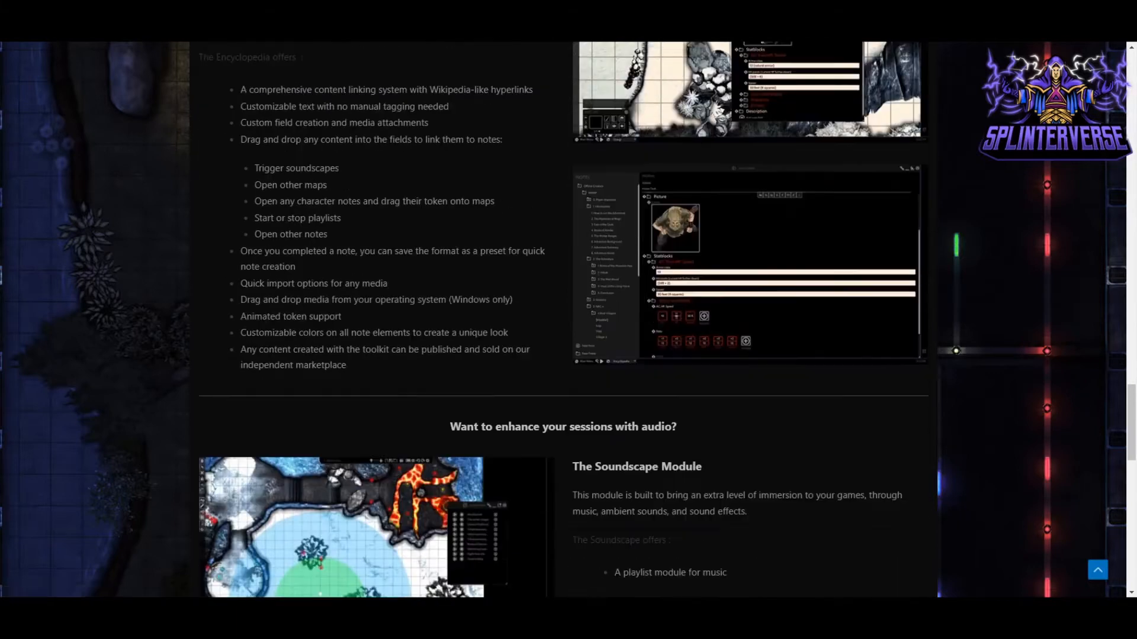
scroll(569, 320, down, 1)
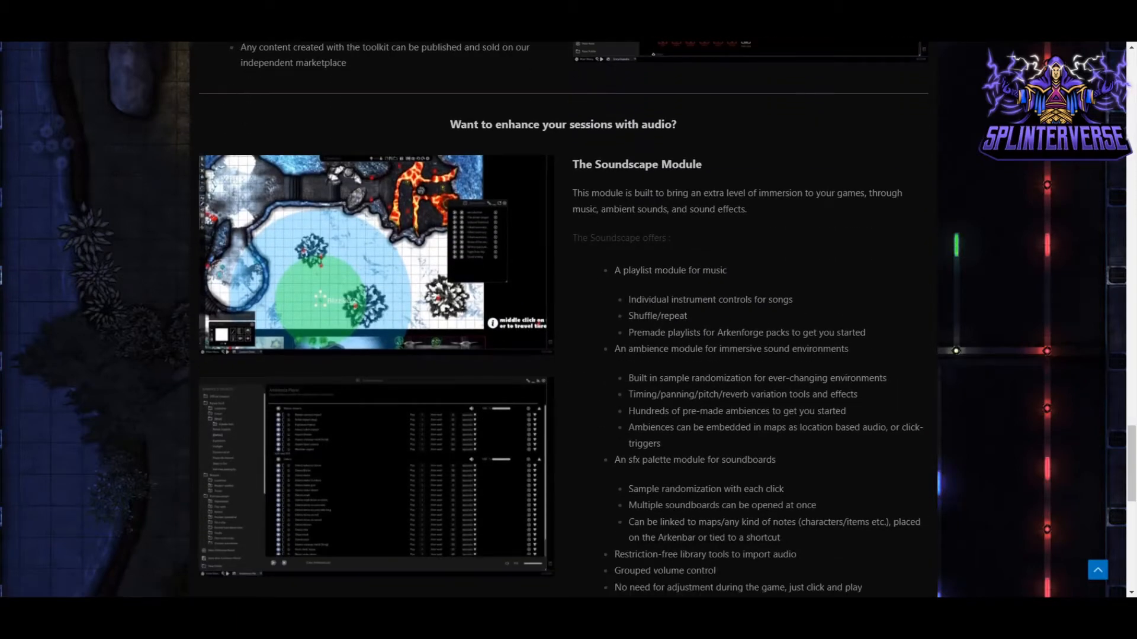
scroll(379, 414, down, 3)
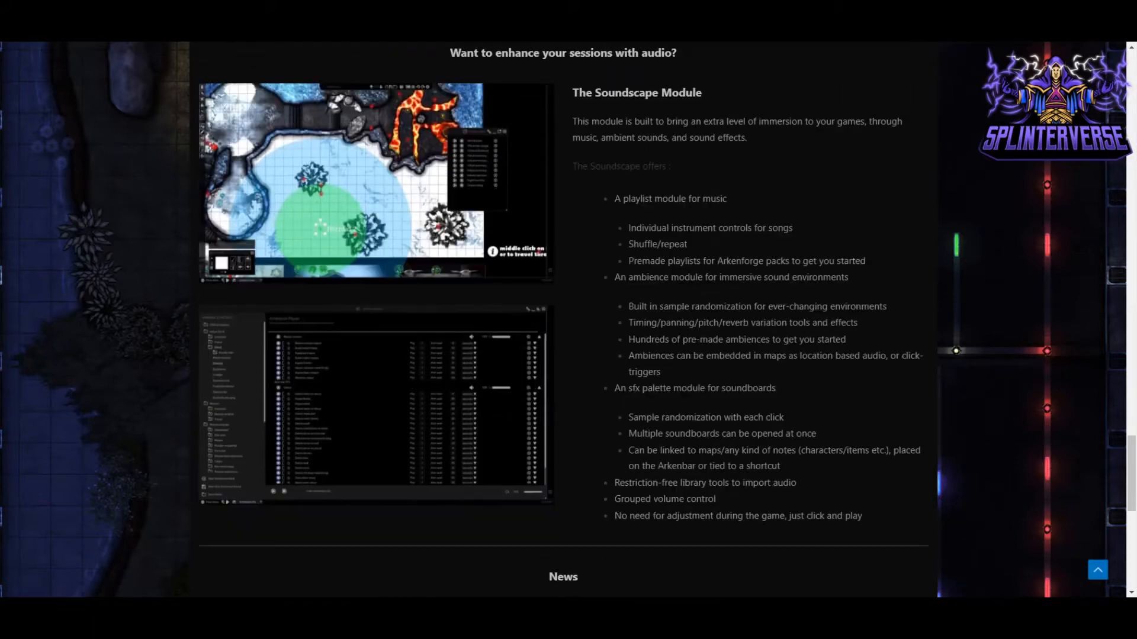
scroll(379, 414, up, 2)
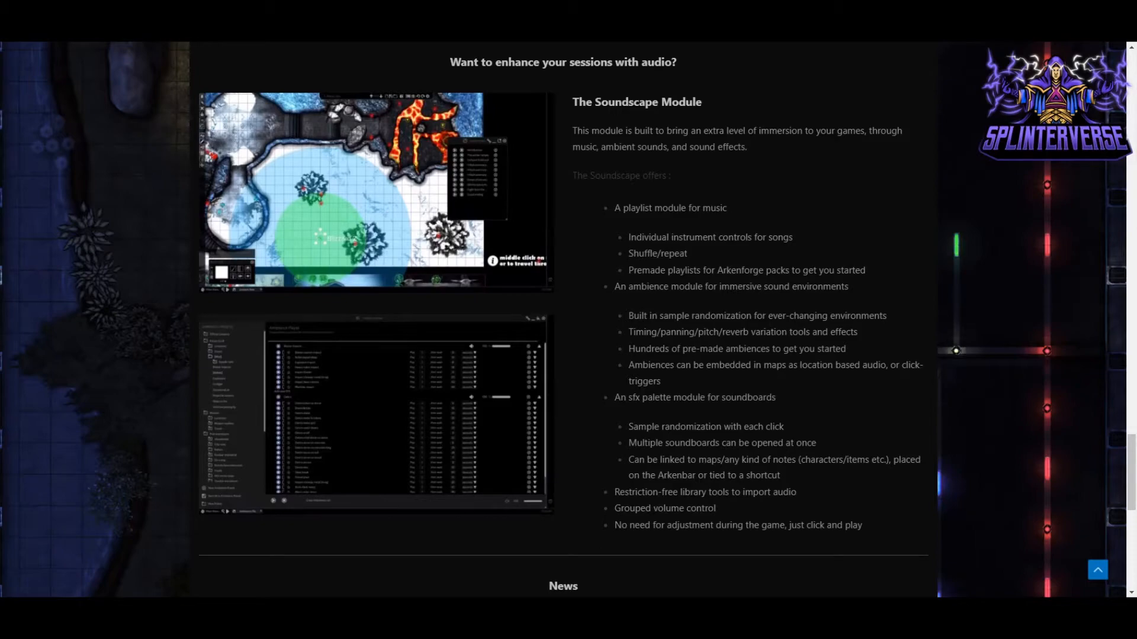
scroll(568, 319, down, 9)
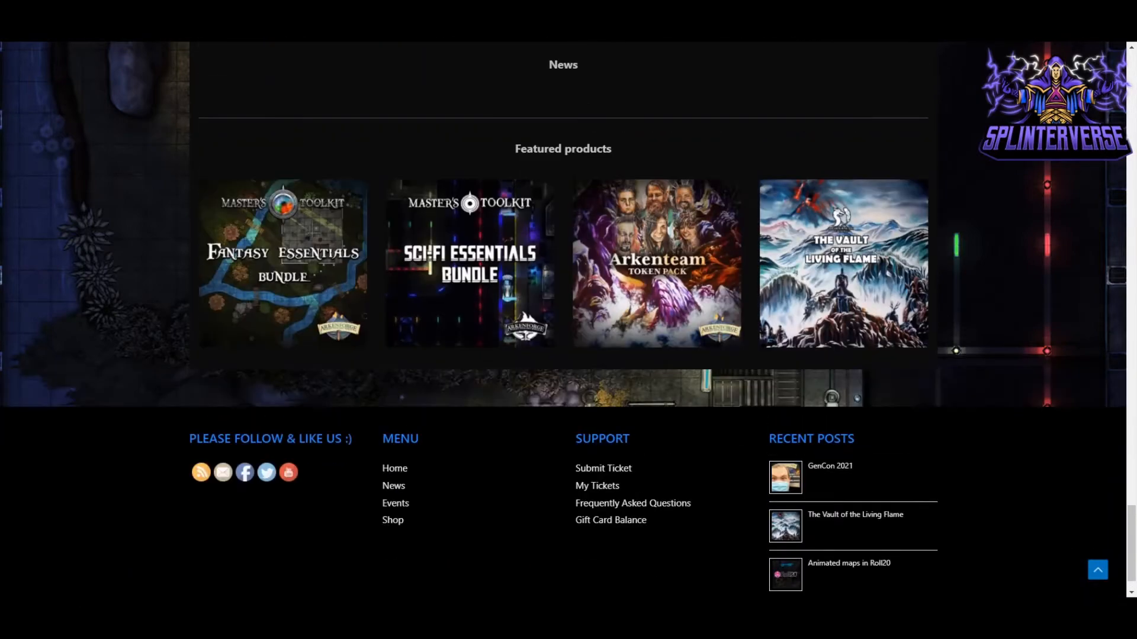
scroll(568, 320, up, 20)
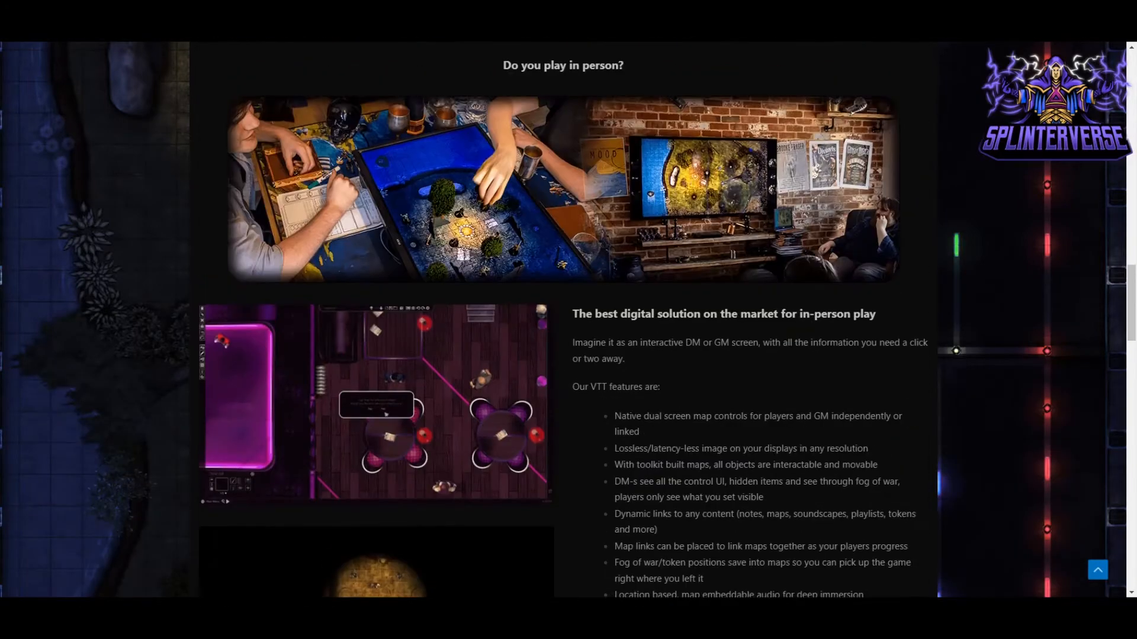
scroll(568, 319, up, 15)
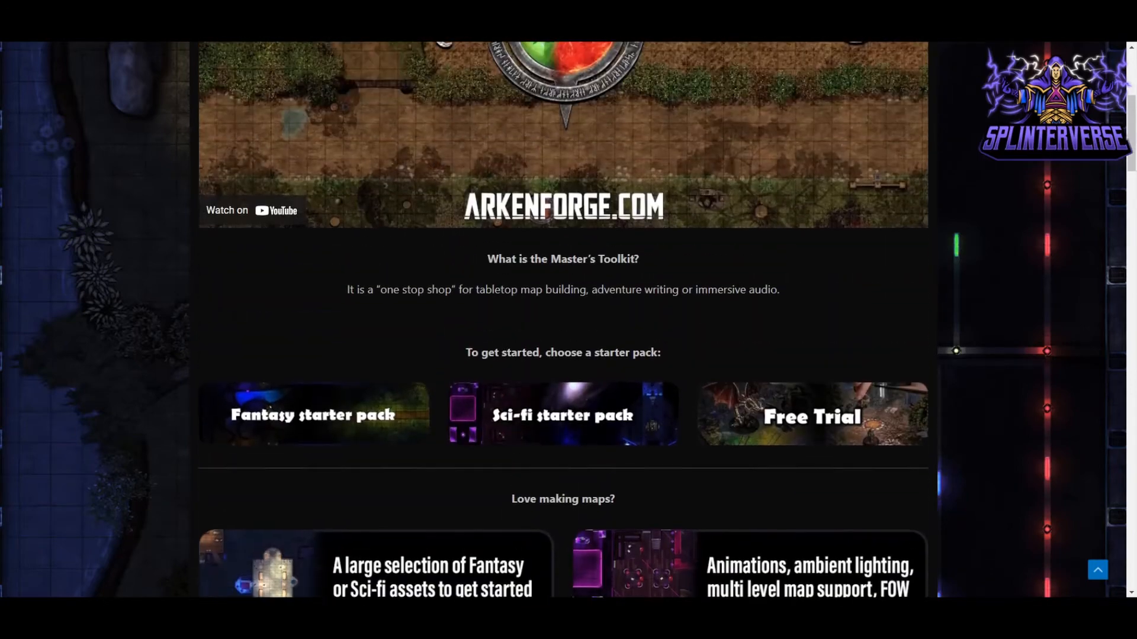
scroll(558, 198, up, 6)
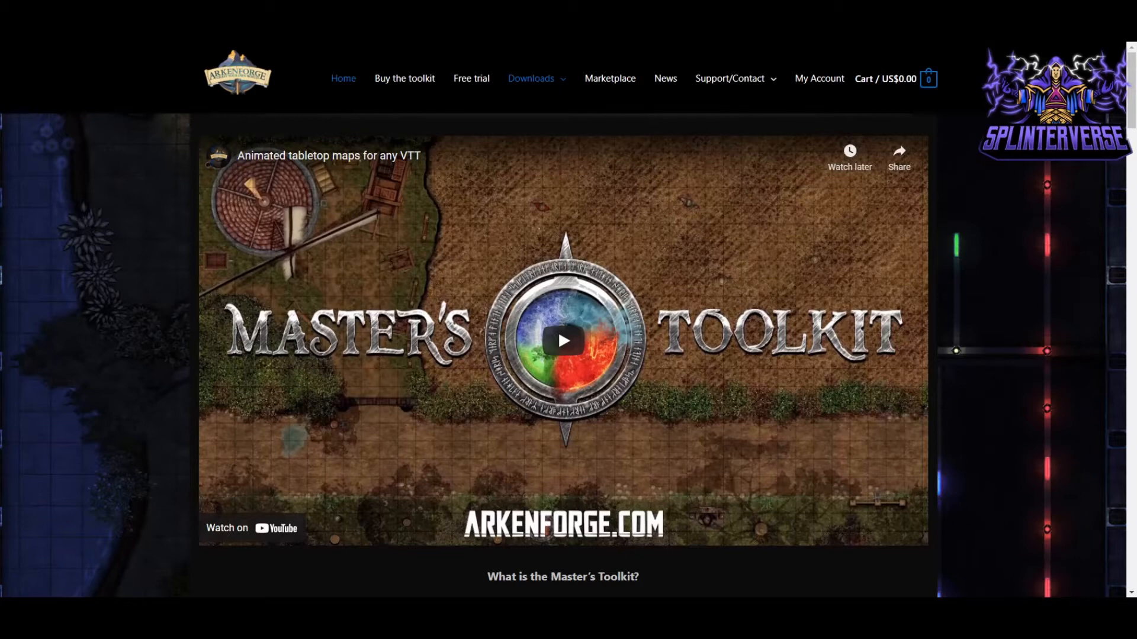
scroll(558, 329, down, 6)
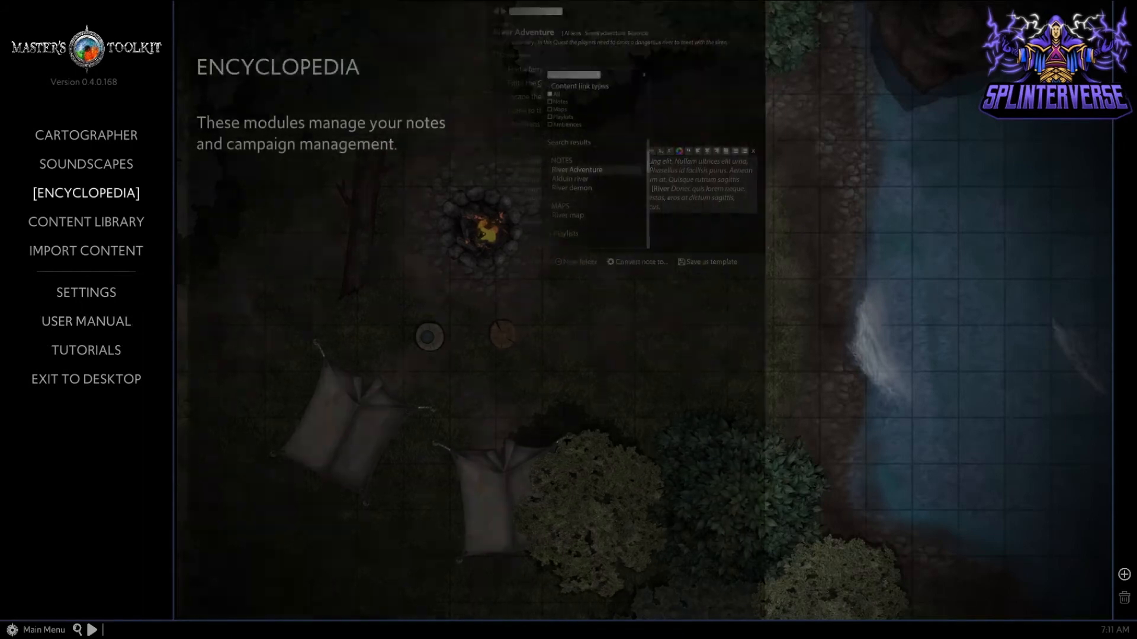
- Switch to Master's Toolkit and start a new Cartographer map named Splinterverse1
mouse_move(86, 136)
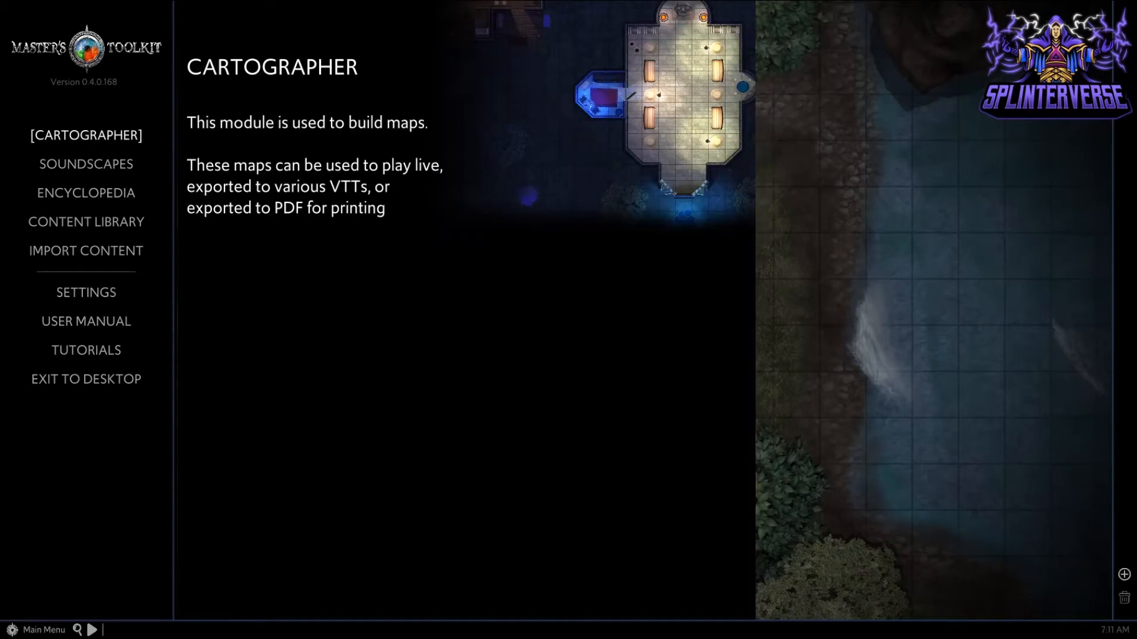
mouse_move(86, 164)
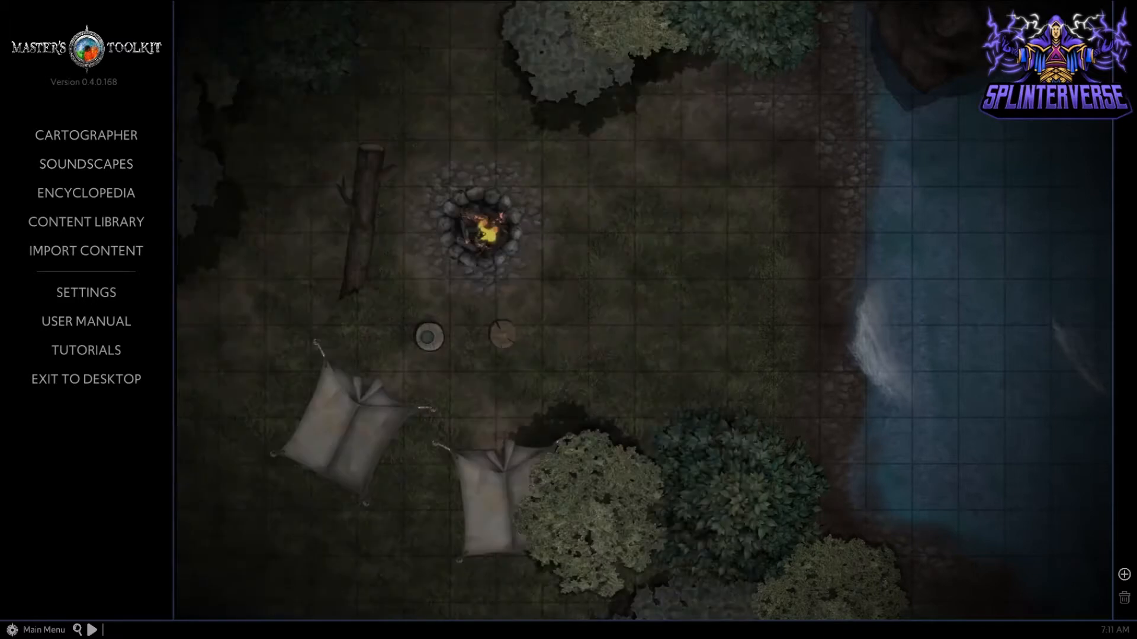
mouse_move(87, 193)
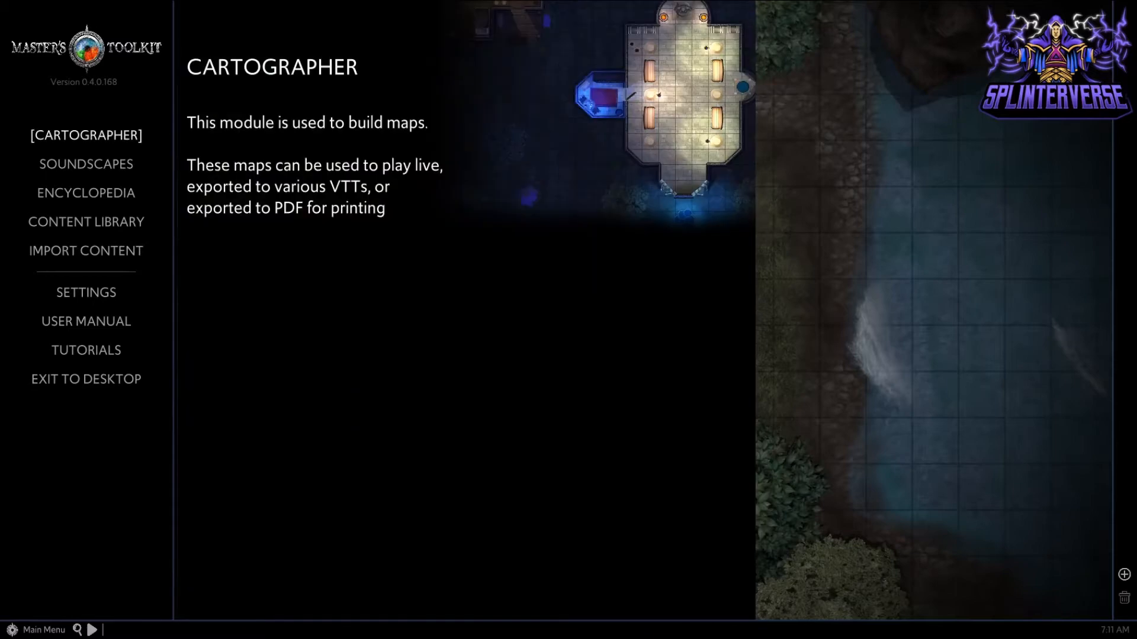
click(86, 136)
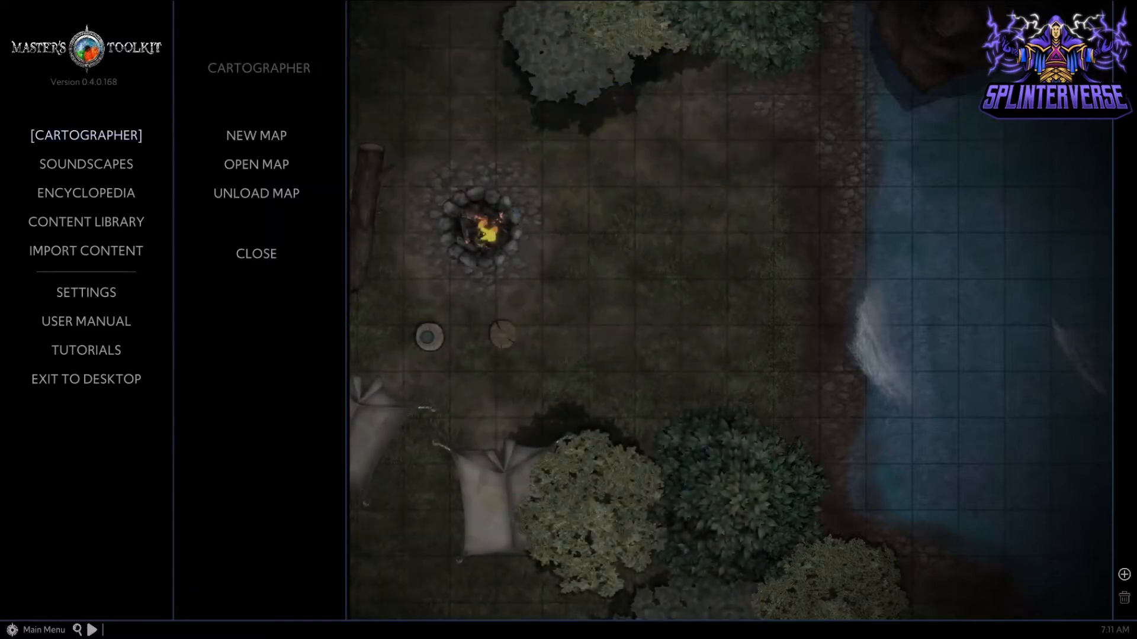
mouse_move(87, 135)
click(256, 135)
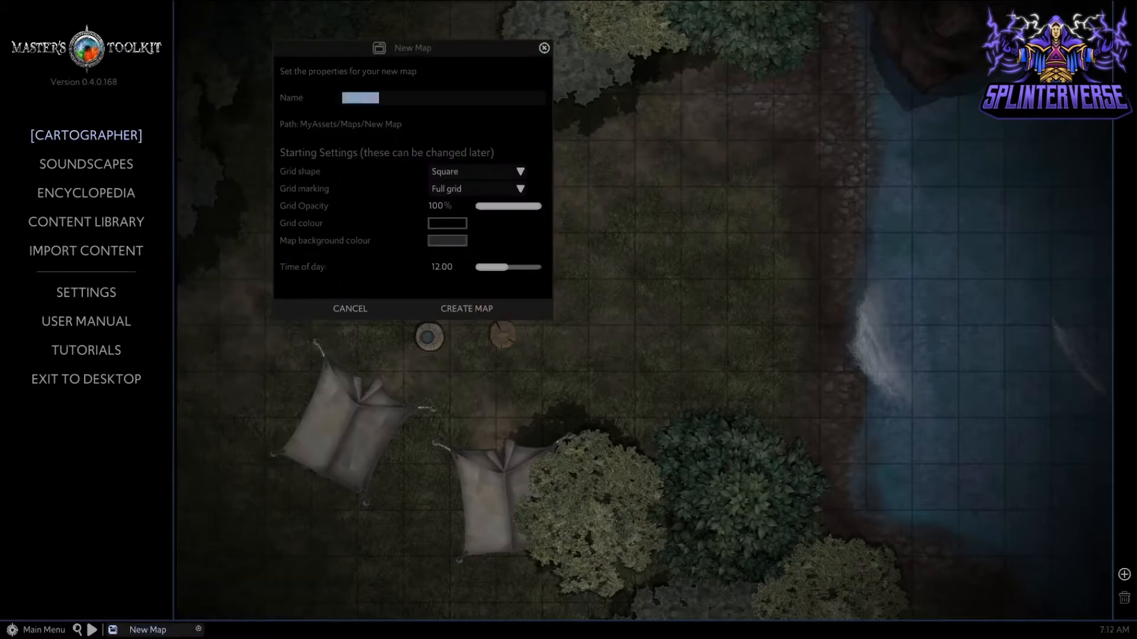
text(Splinterverse1)
- Choose a square grid shape with full grid marking and create the map
click(445, 171)
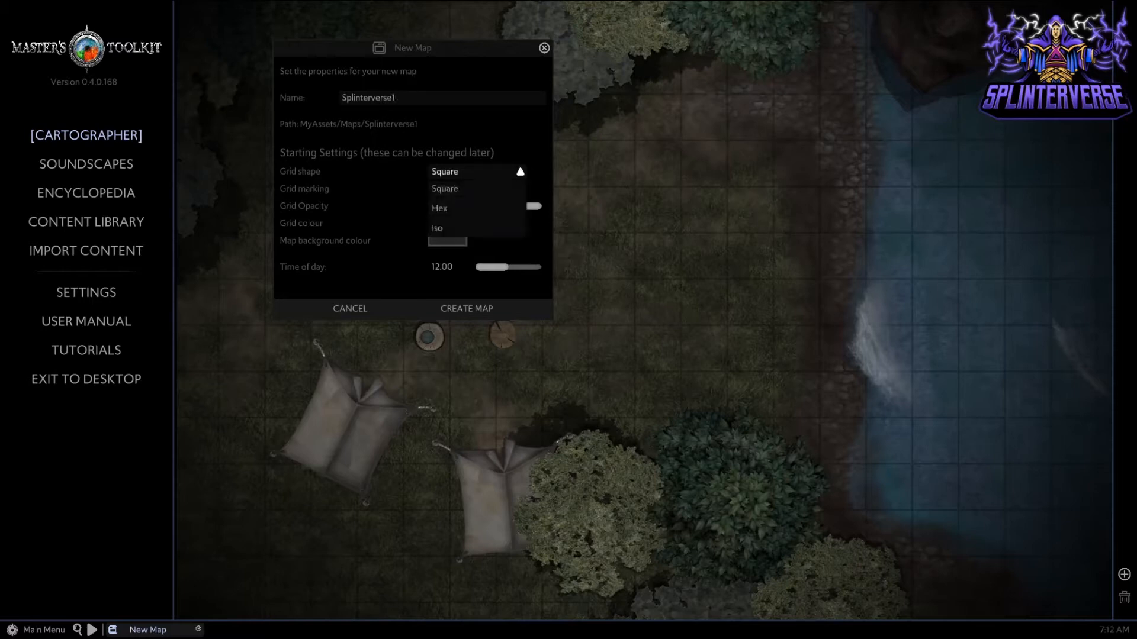
click(445, 188)
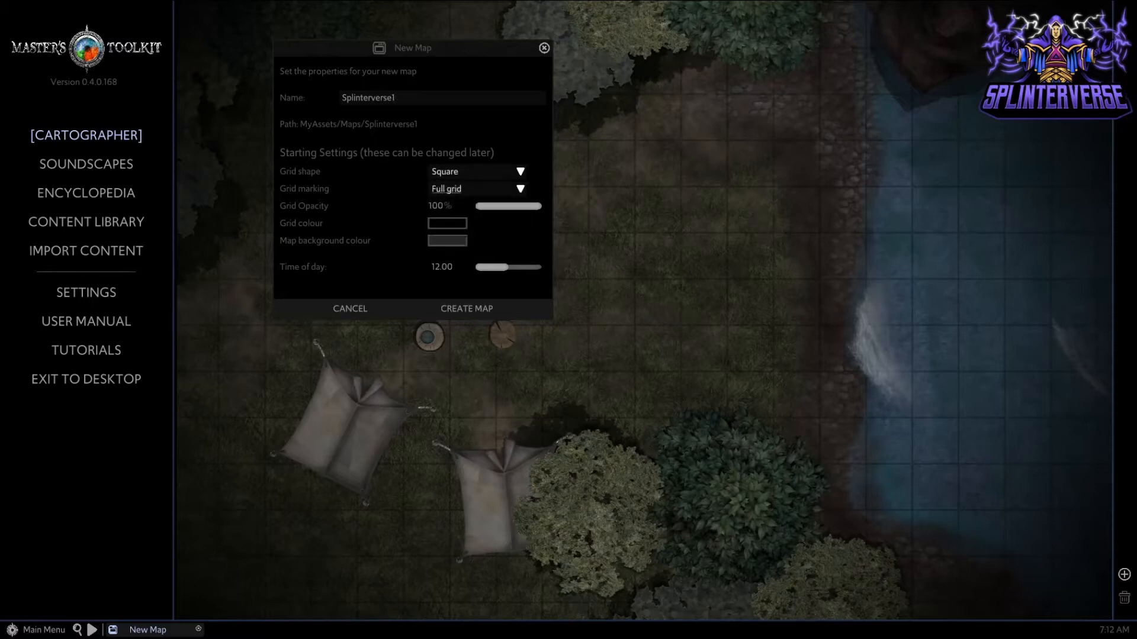
click(446, 188)
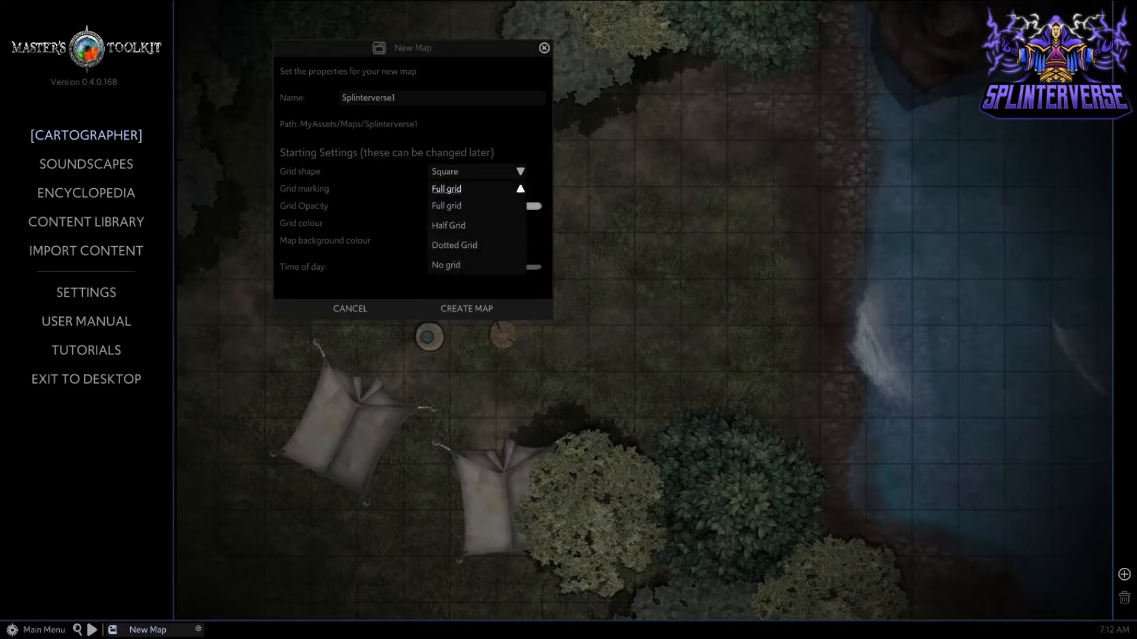
click(514, 189)
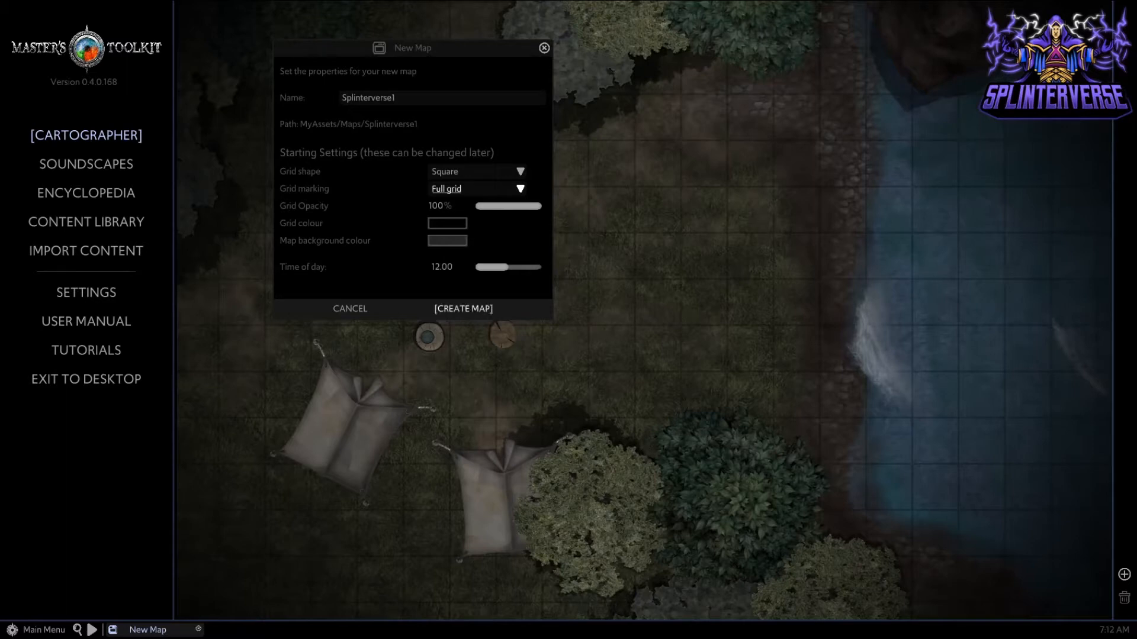
click(463, 309)
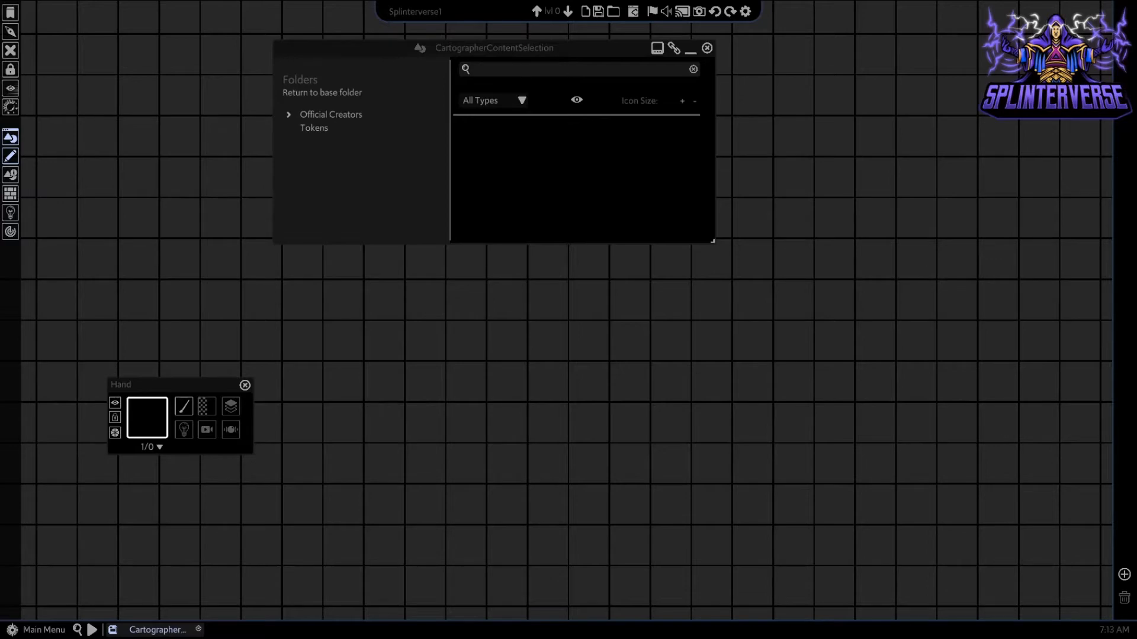
- Expand the Official Creators and Arkenforge folders in the content selection window to list the asset categories
click(334, 114)
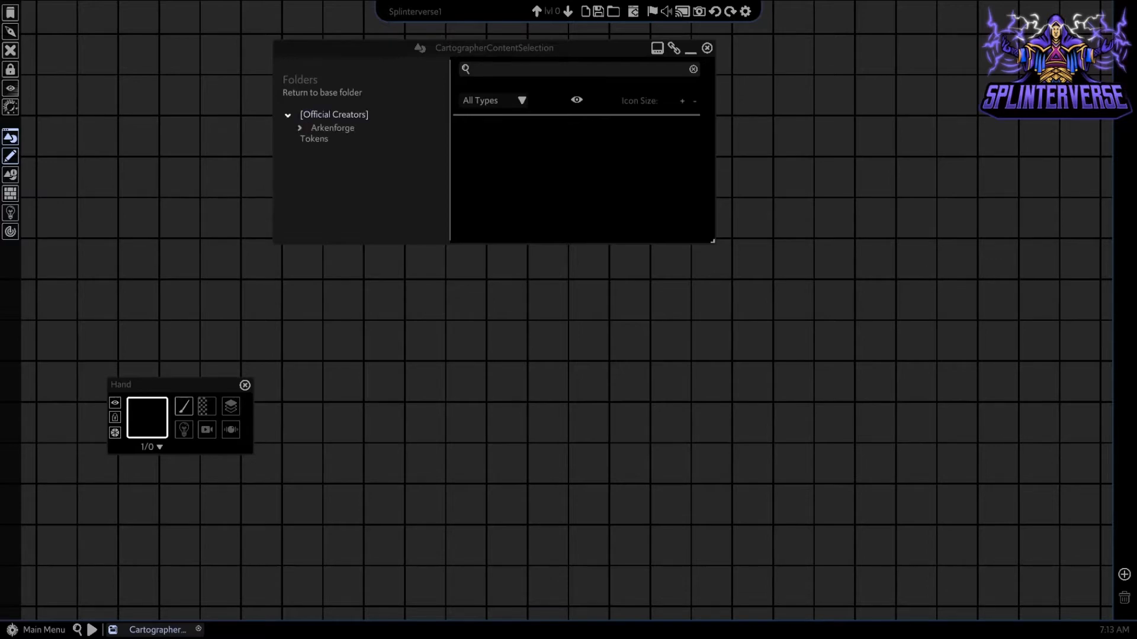
click(336, 128)
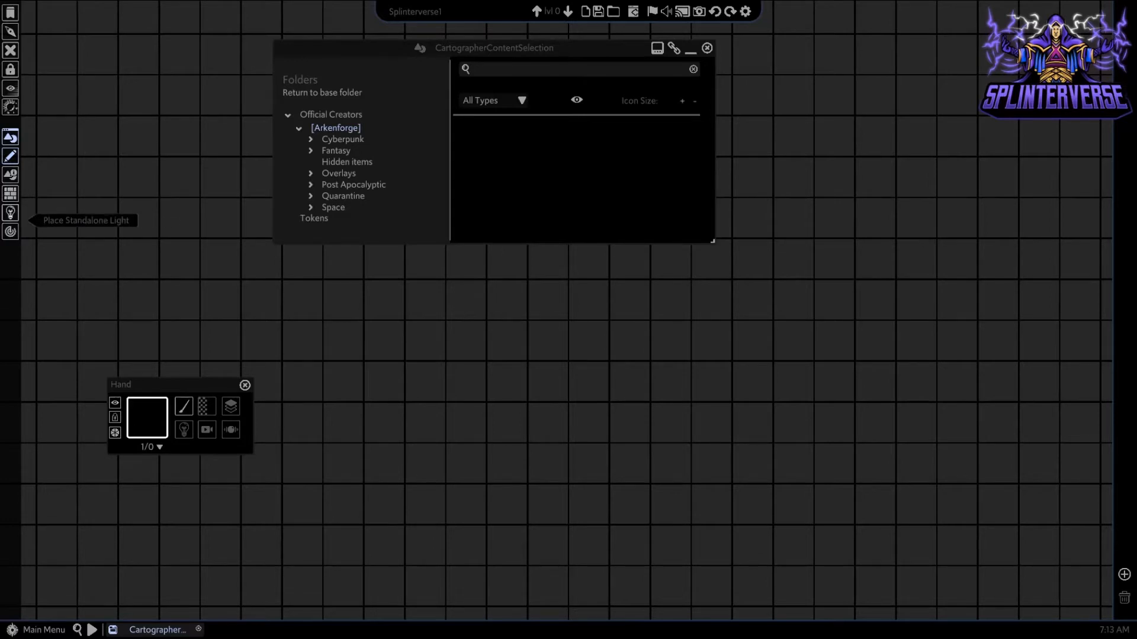
- Draw a closed four-sided red outline about three grid squares wide on the empty map, just above the Hand window
mouse_move(10, 231)
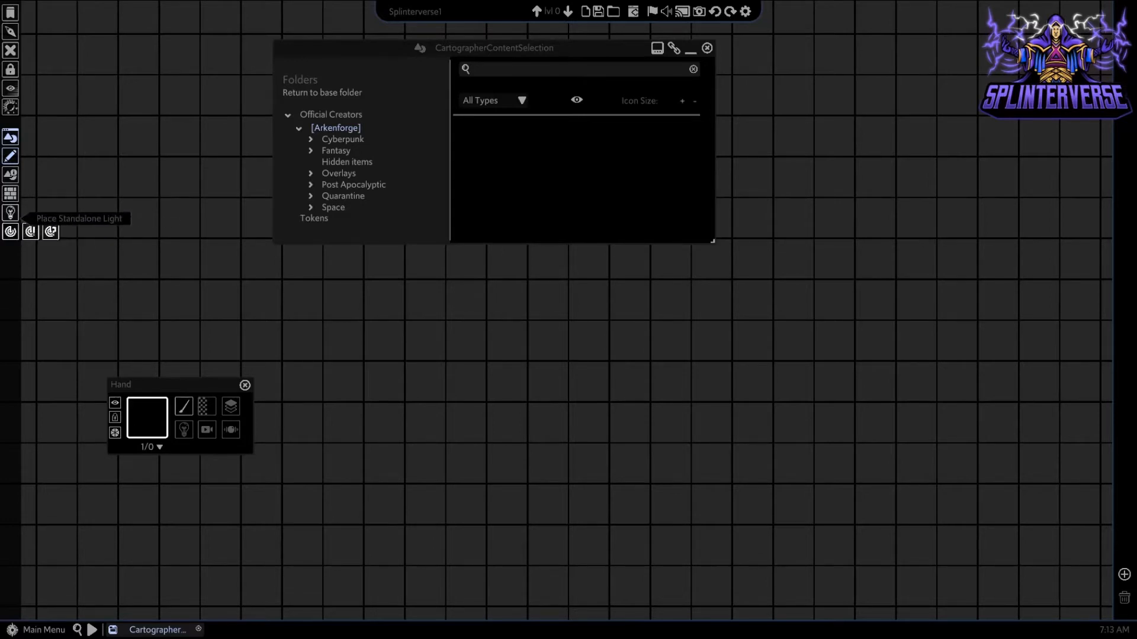
mouse_move(148, 257)
mouse_down()
mouse_move(250, 258)
mouse_move(272, 287)
mouse_move(277, 258)
mouse_move(279, 408)
mouse_move(99, 339)
mouse_move(137, 354)
mouse_move(142, 264)
mouse_move(172, 294)
mouse_move(163, 276)
mouse_up()
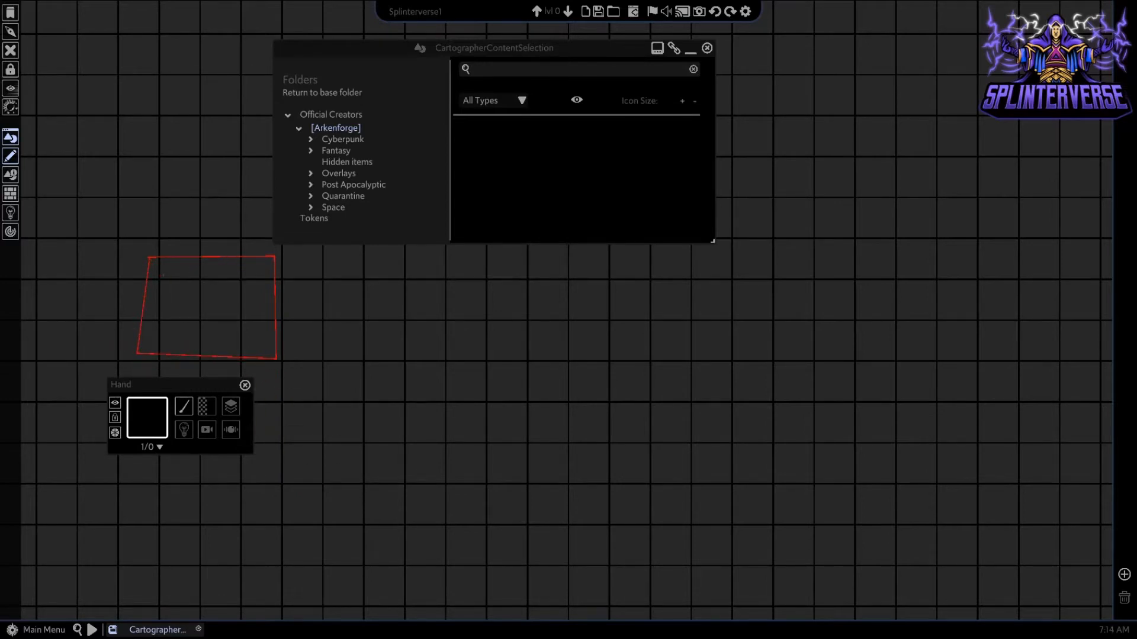
- Draw a short diagonal red line and an open, many-cornered red line inside the four-sided outline
click(160, 257)
click(218, 288)
right_click(240, 317)
click(191, 305)
click(169, 324)
click(277, 361)
click(244, 296)
click(200, 312)
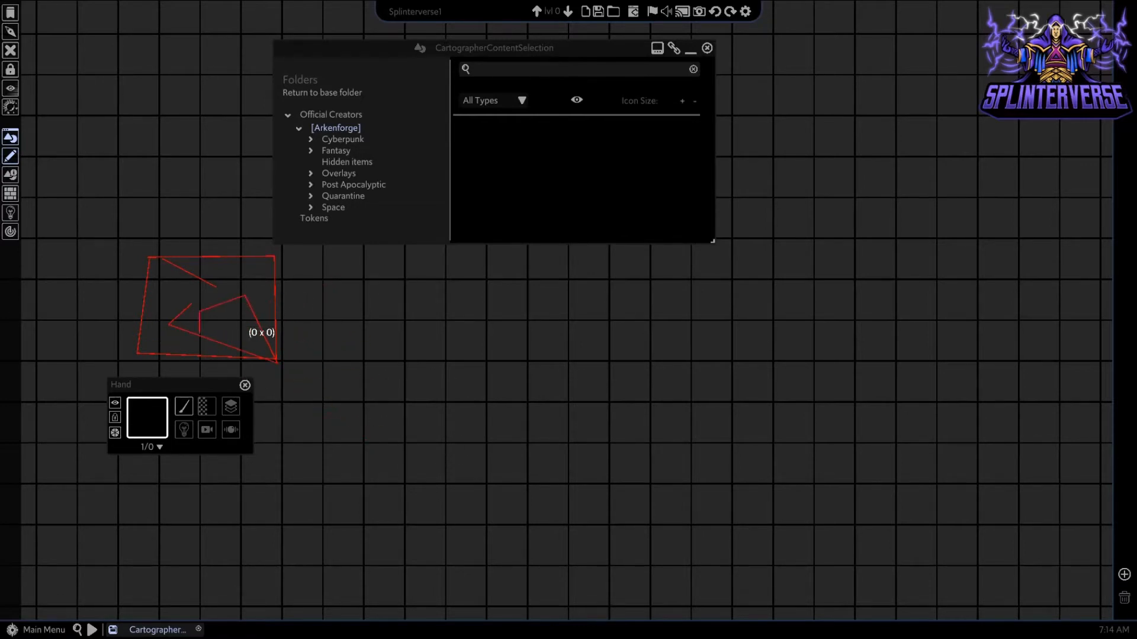
right_click(200, 334)
- Delete the many-cornered line, the four-sided outline and the short diagonal line from the map
click(211, 333)
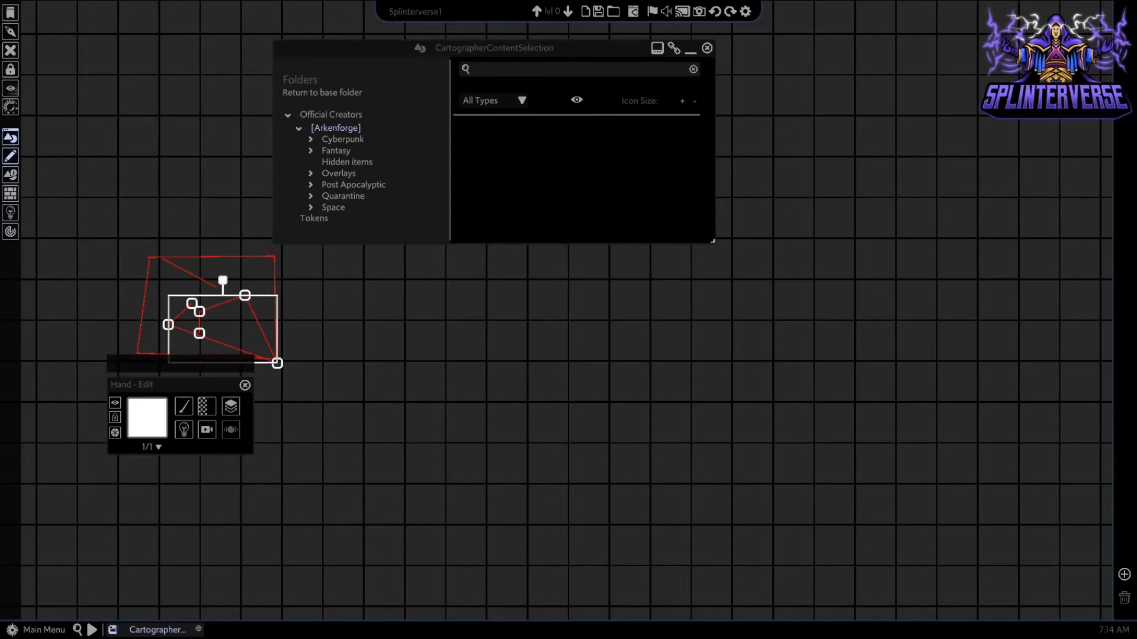
key(Delete)
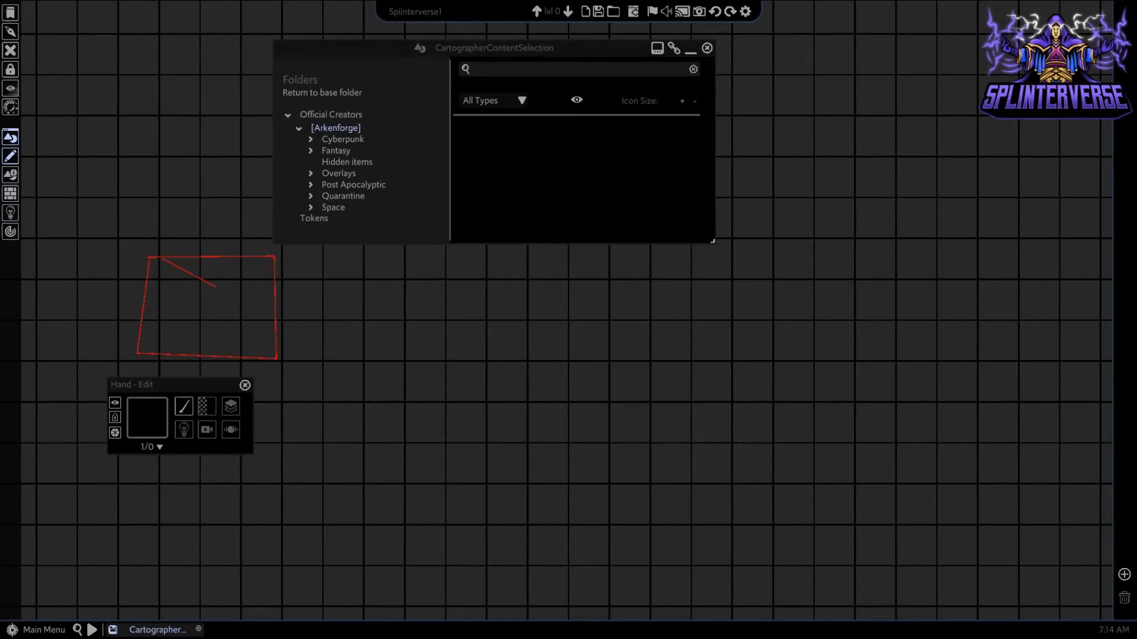
click(213, 357)
key(Delete)
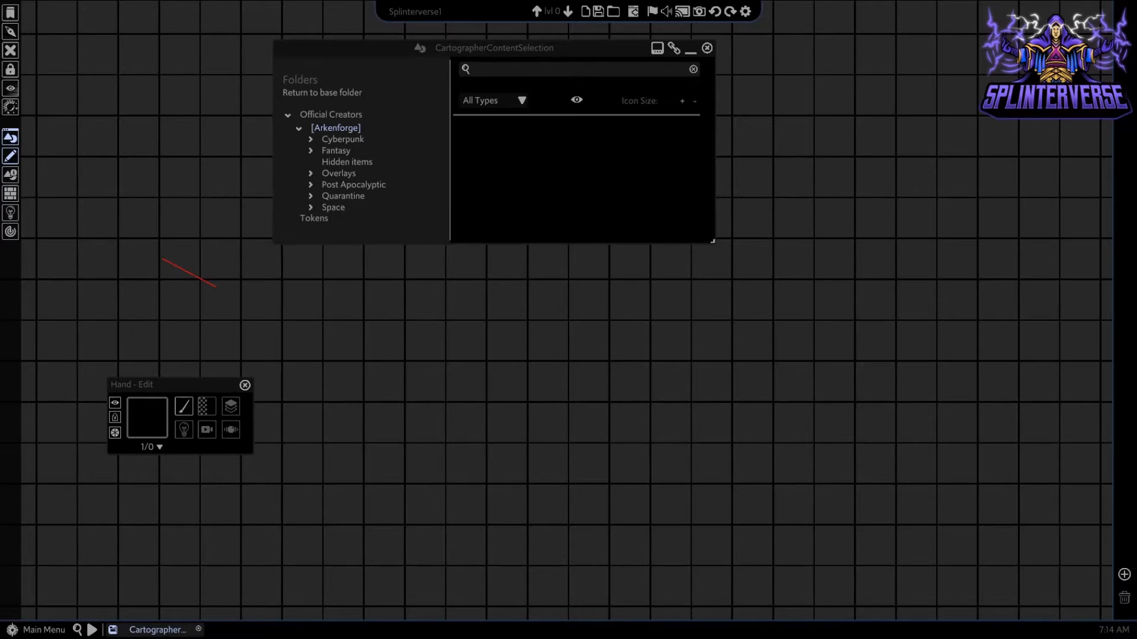
right_click(215, 289)
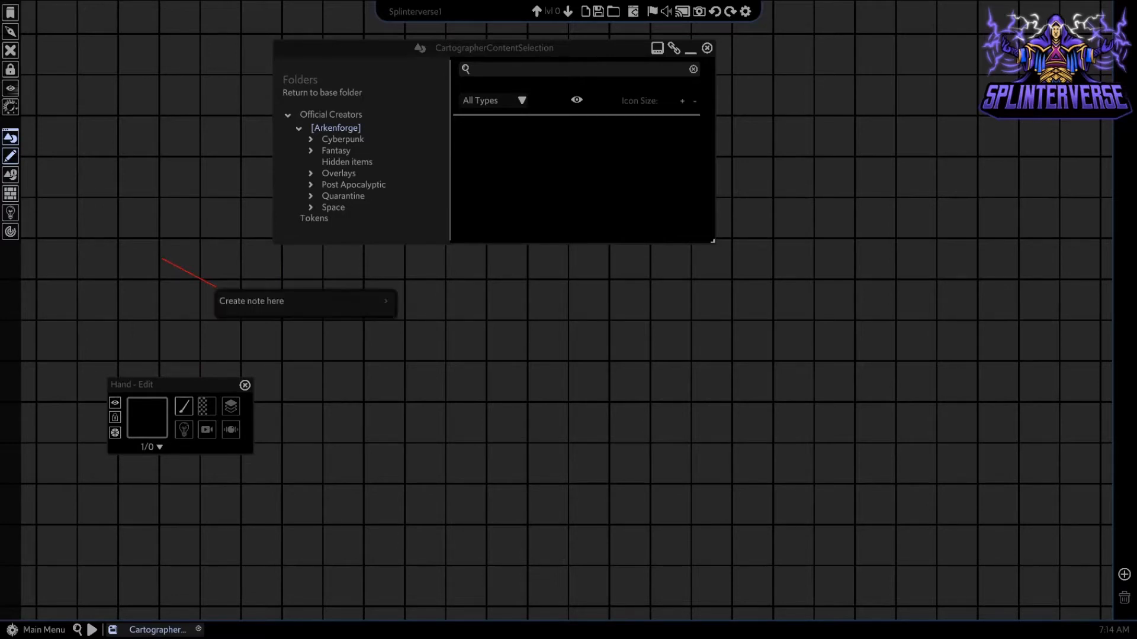
key(Escape)
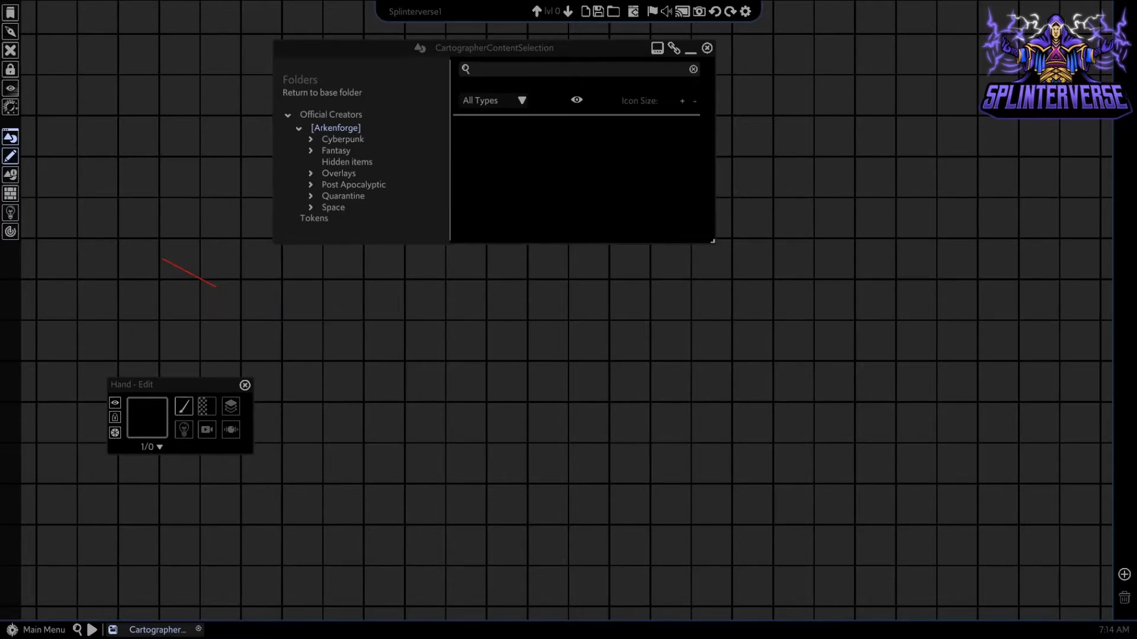
drag(140, 229, 263, 320)
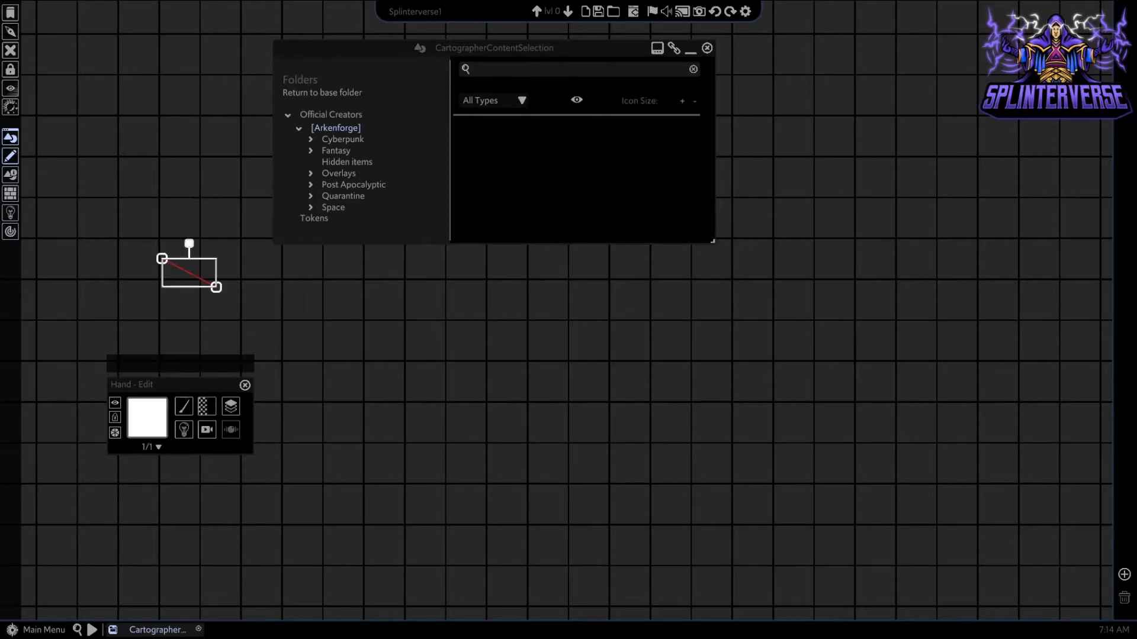
key(Delete)
drag(108, 240, 443, 361)
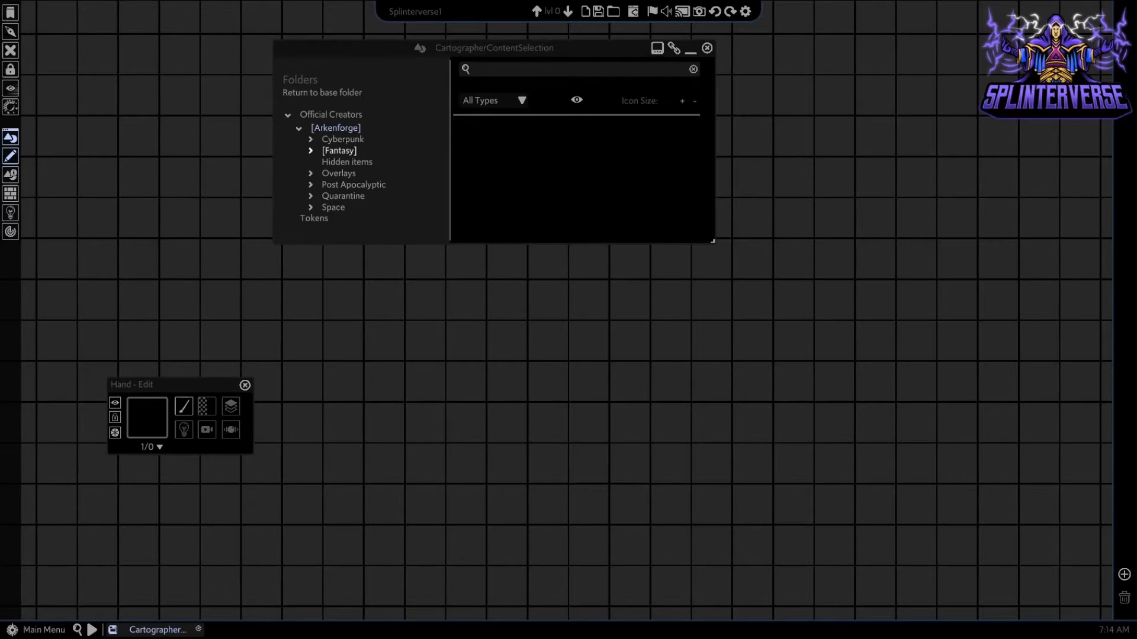
- Open the Grass and foliage folder within Arkenforge's Fantasy Textures
click(339, 150)
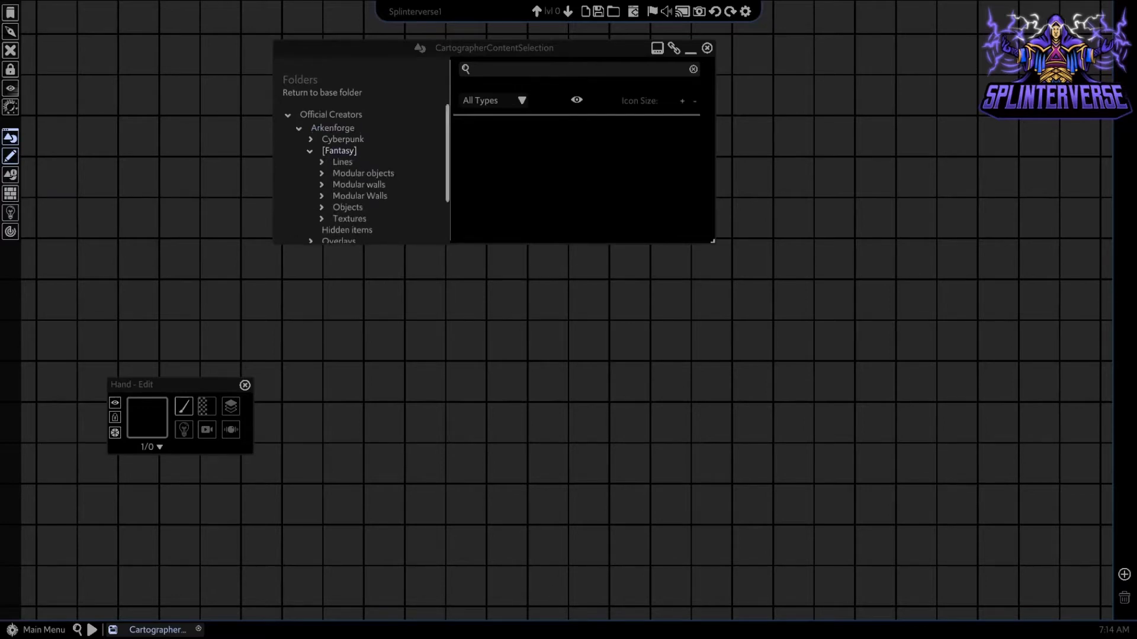
scroll(356, 172, down, 2)
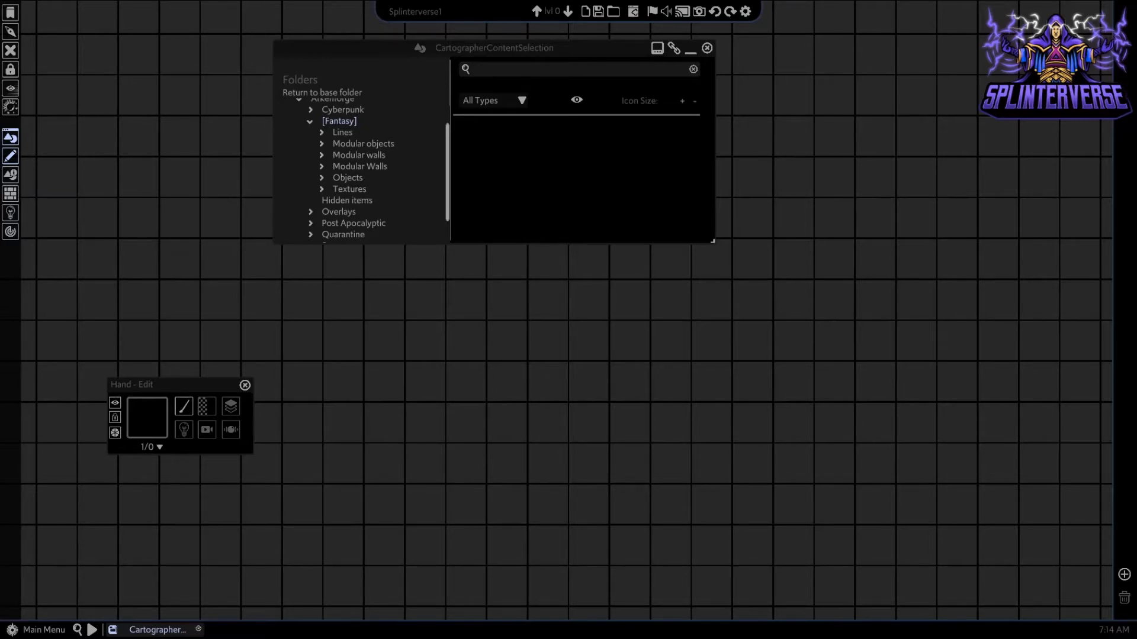
click(352, 189)
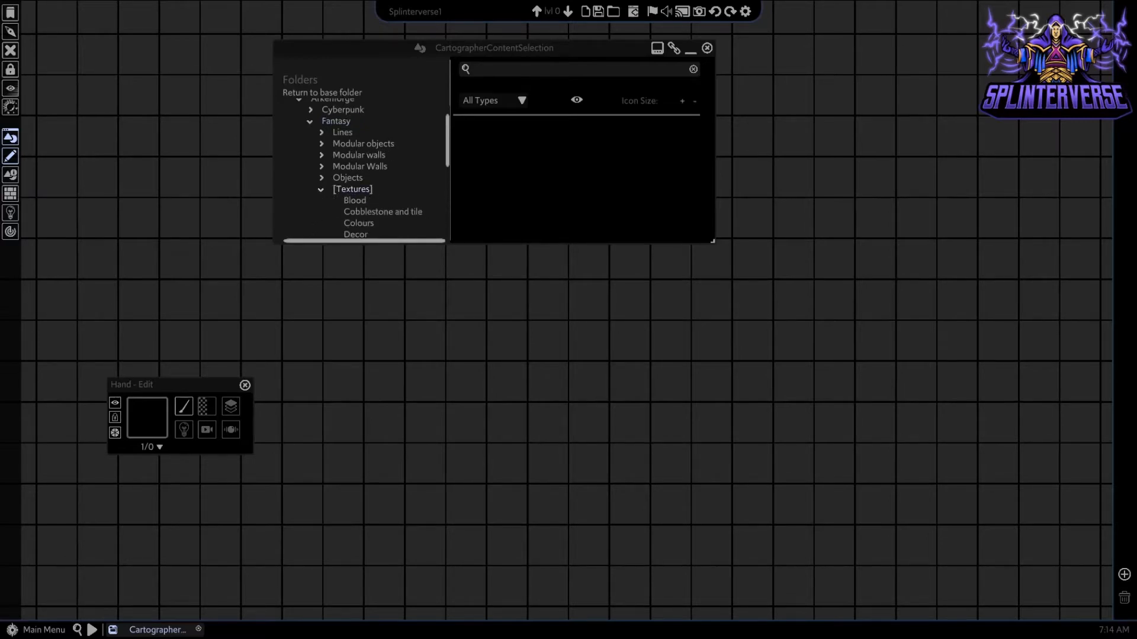
scroll(365, 175, down, 7)
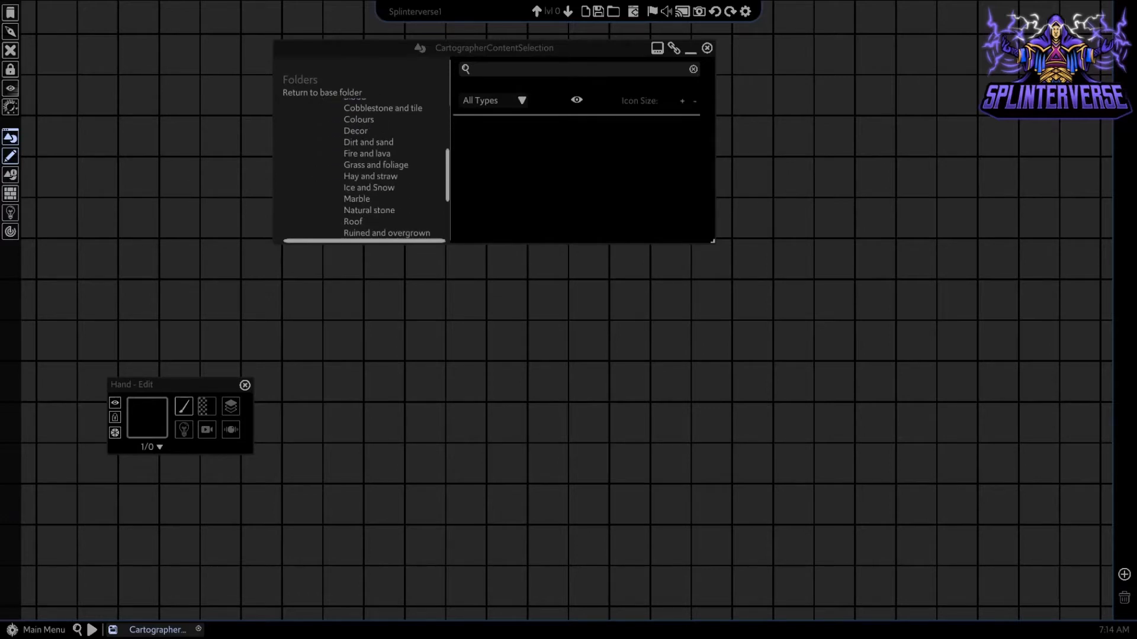
scroll(364, 168, down, 5)
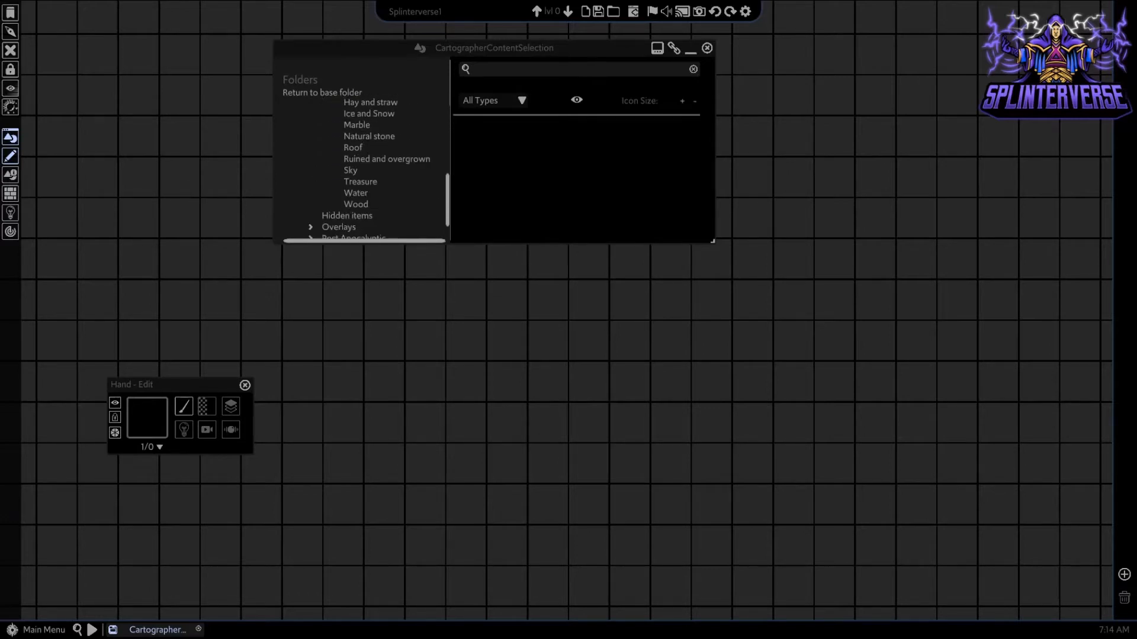
scroll(379, 172, up, 5)
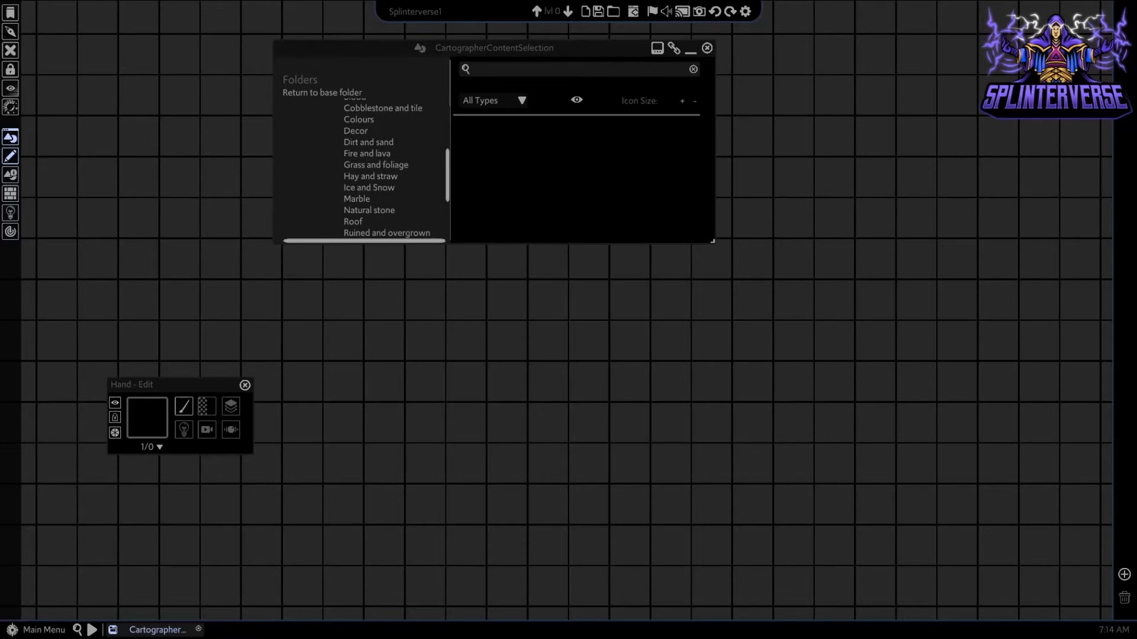
click(376, 165)
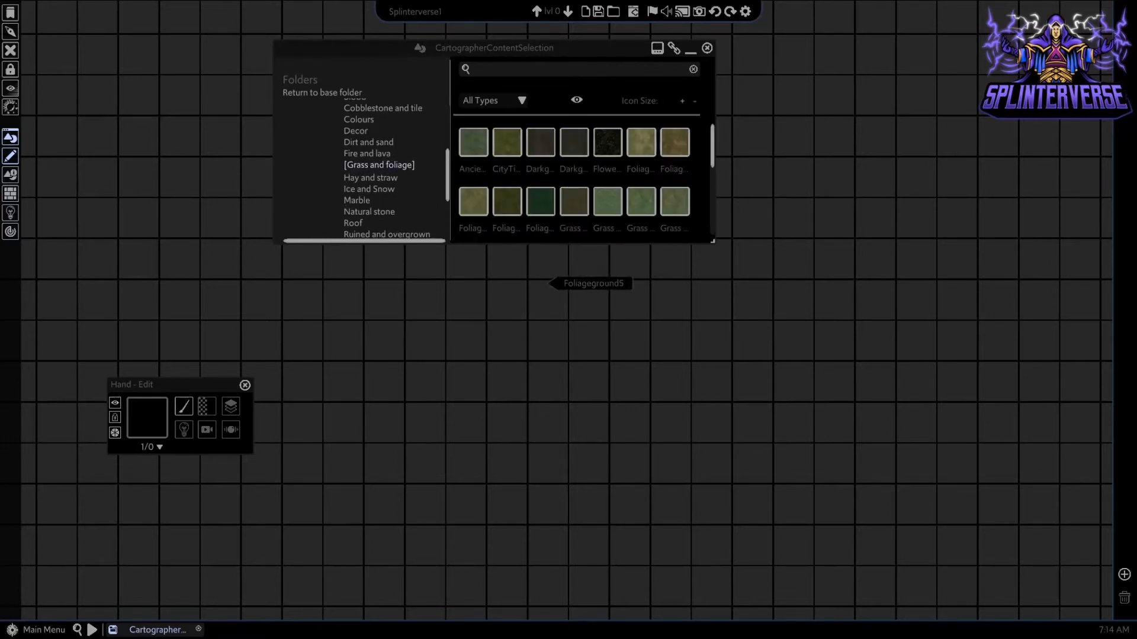
- Fill a rectangle of about 21 by 13 grid squares with the Foliageground5 texture at 100 opacity
scroll(652, 195, down, 1)
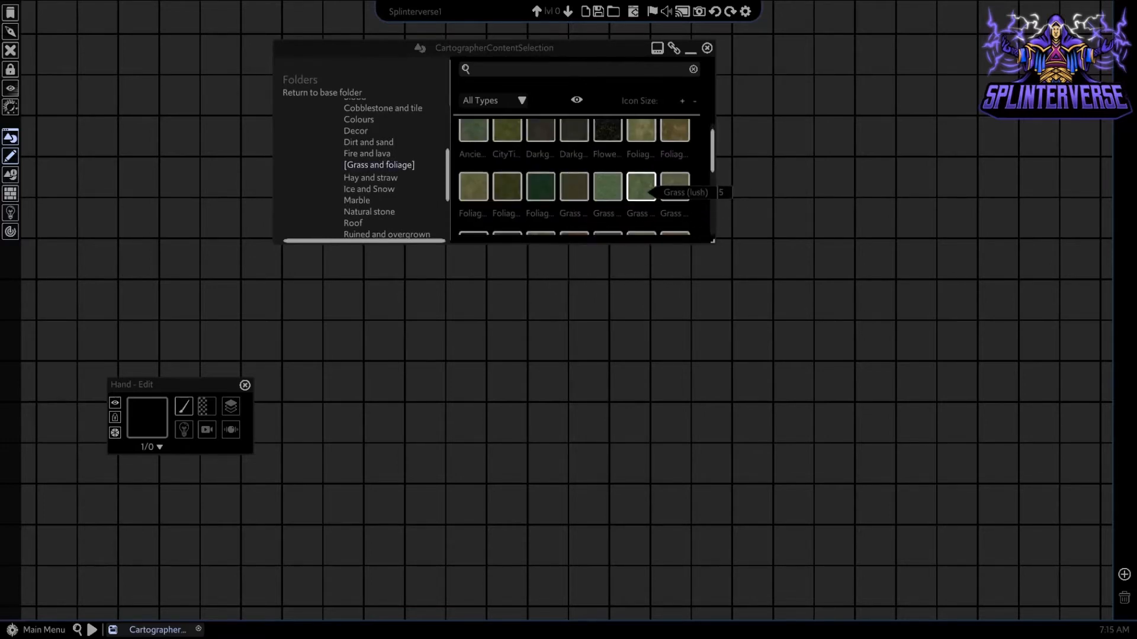
scroll(650, 192, down, 3)
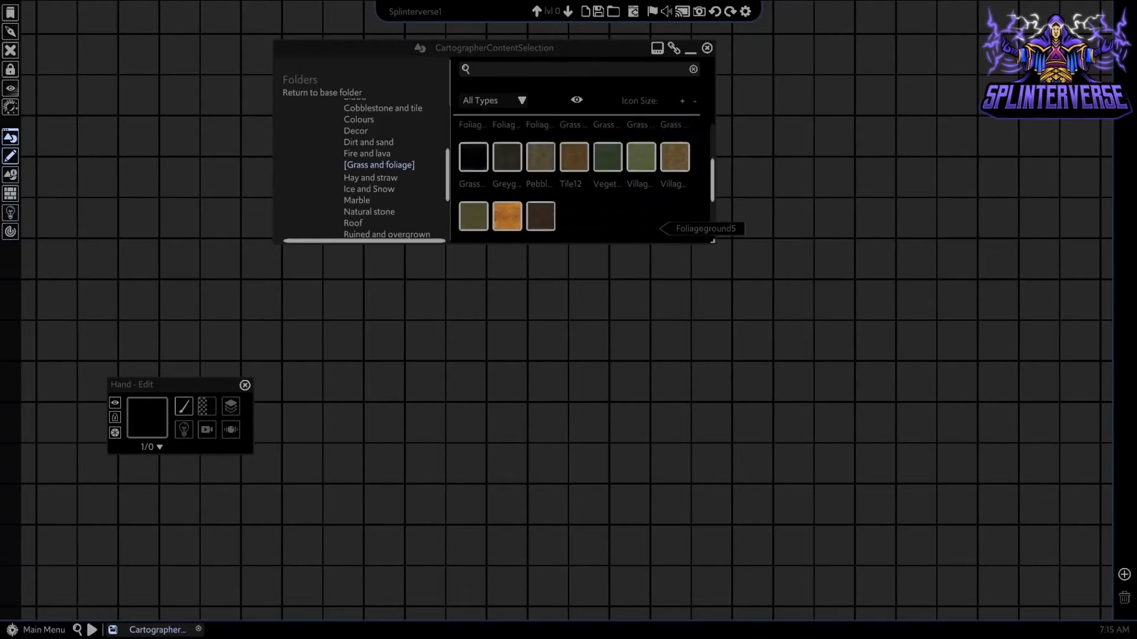
scroll(659, 228, up, 3)
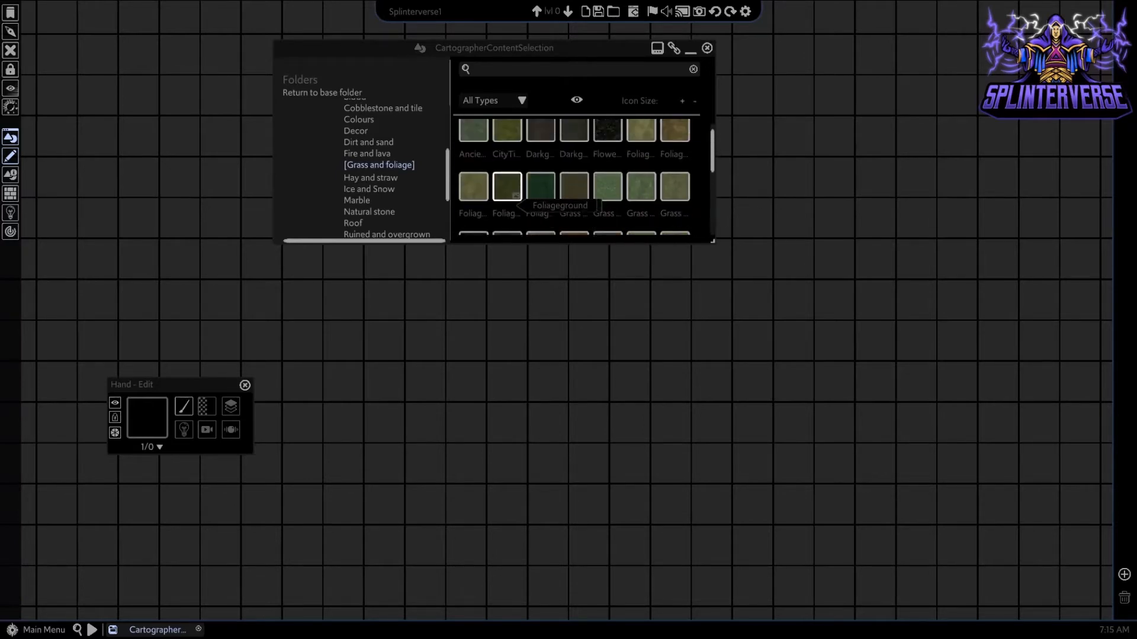
click(509, 189)
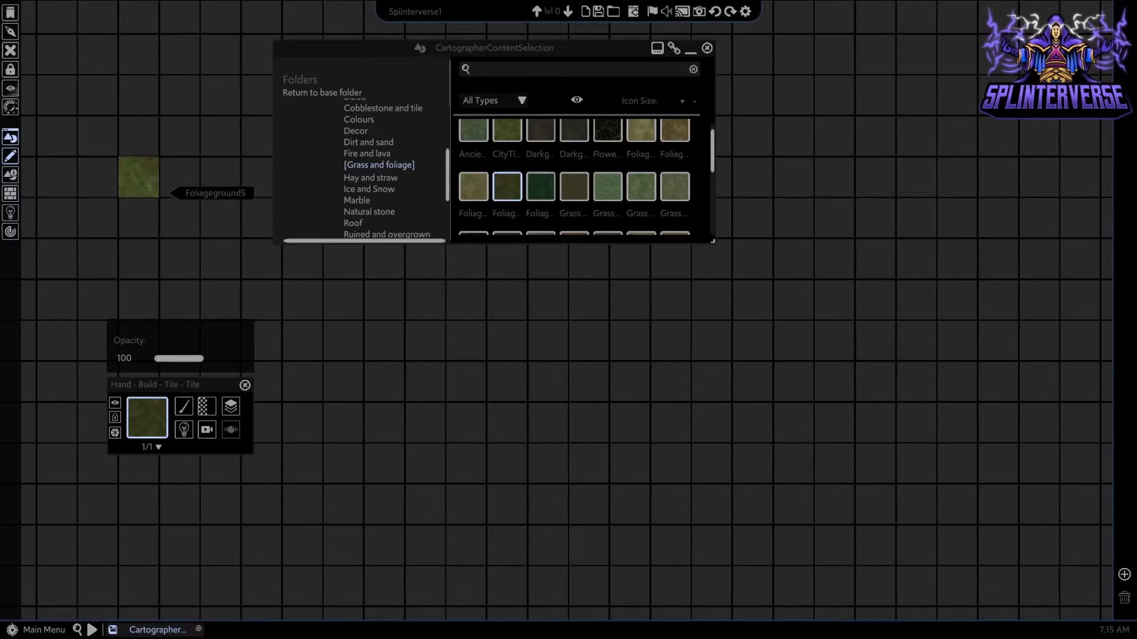
drag(155, 103, 986, 579)
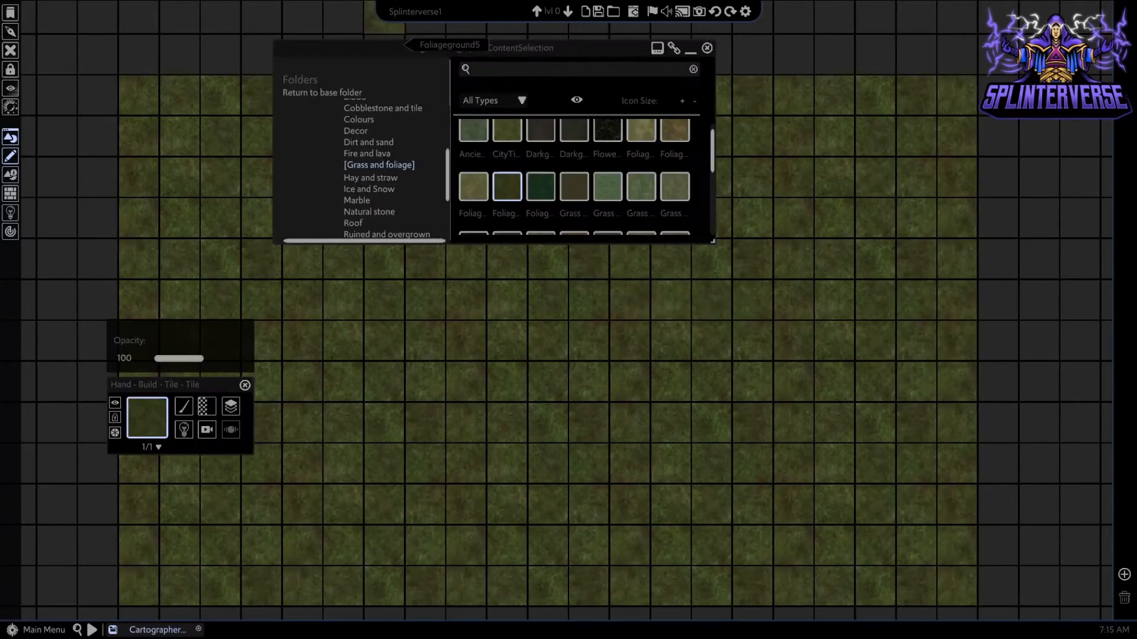
- Move the content selection window to uncover more of the grass area and collapse the Fantasy Textures folder
drag(503, 47, 256, 32)
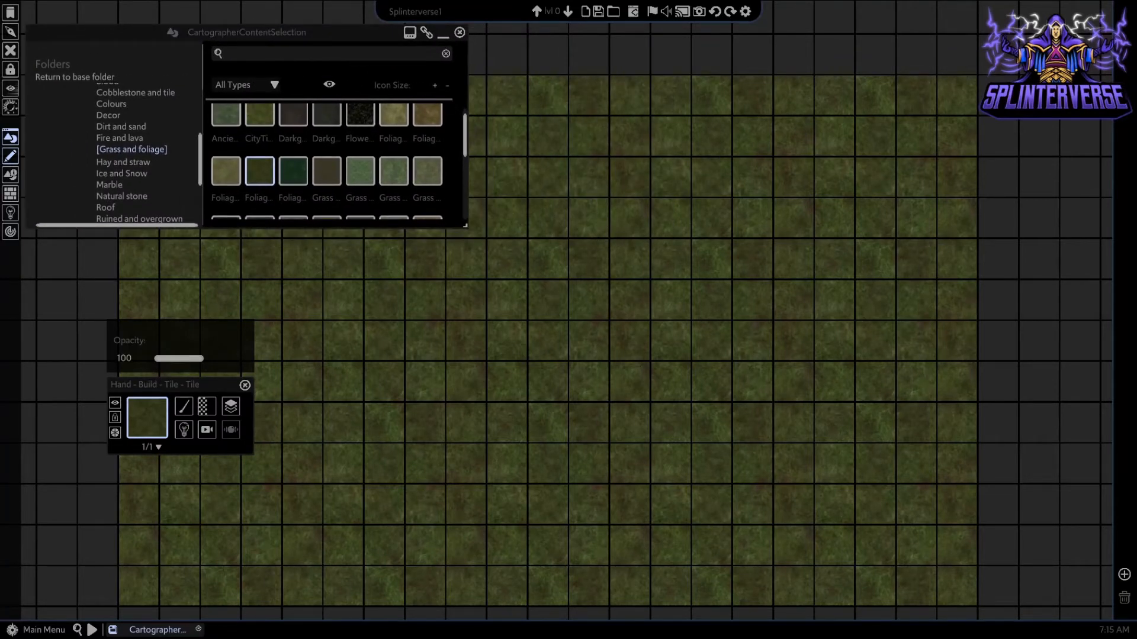
scroll(118, 151, up, 3)
click(130, 194)
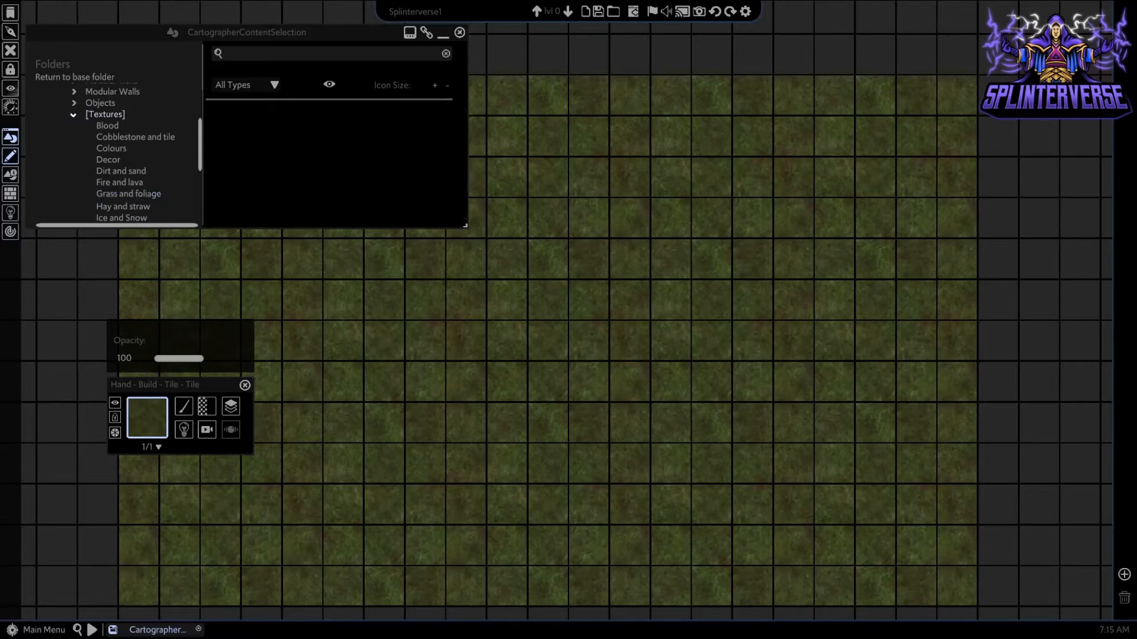
click(74, 115)
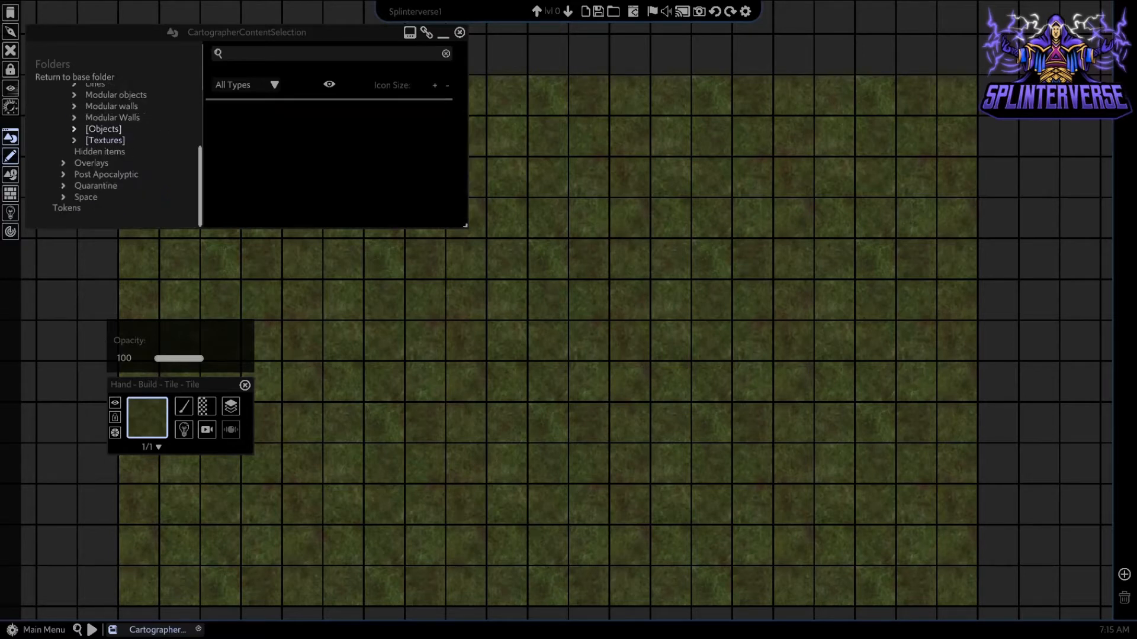
- Expand the Fantasy Objects folder and examine its categories, including the Campfires assets
click(74, 129)
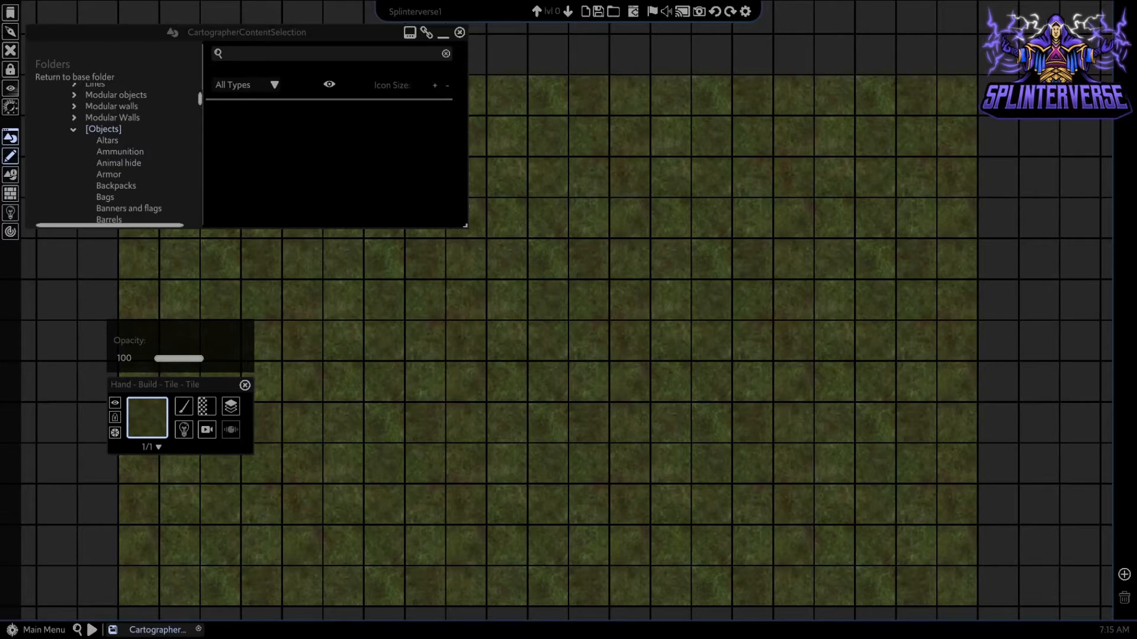
scroll(113, 148, down, 1)
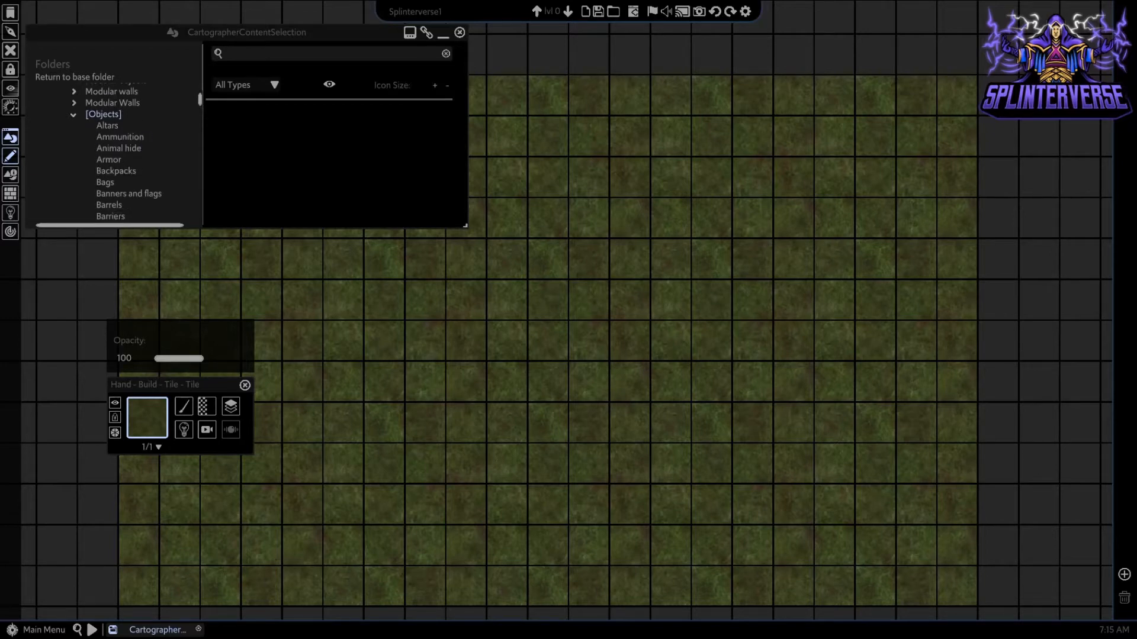
scroll(113, 148, down, 9)
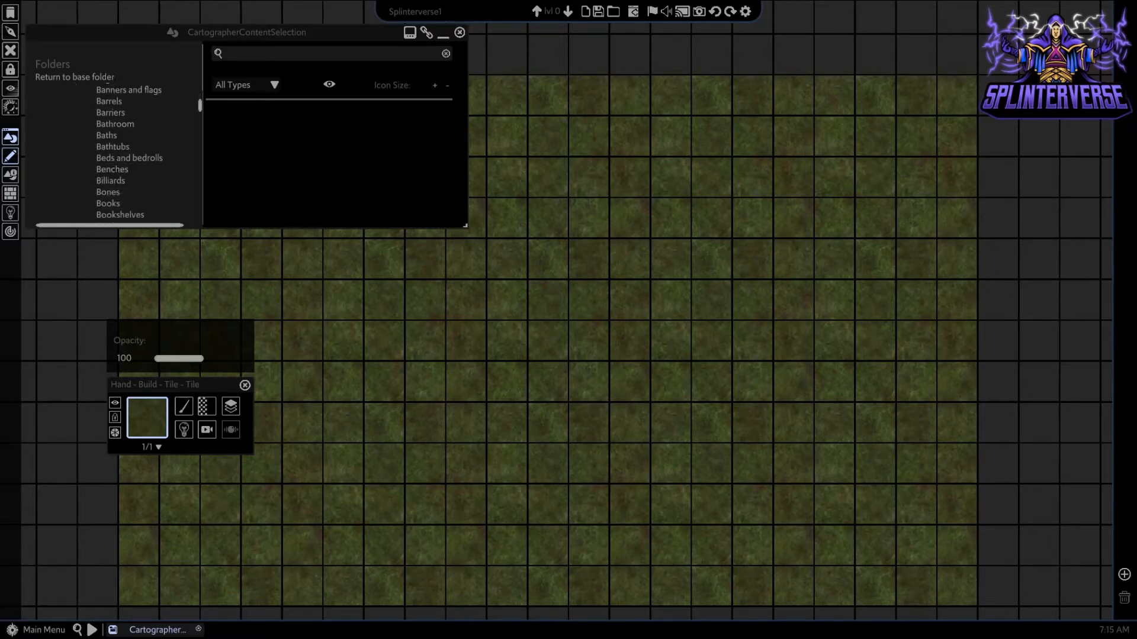
scroll(112, 148, down, 8)
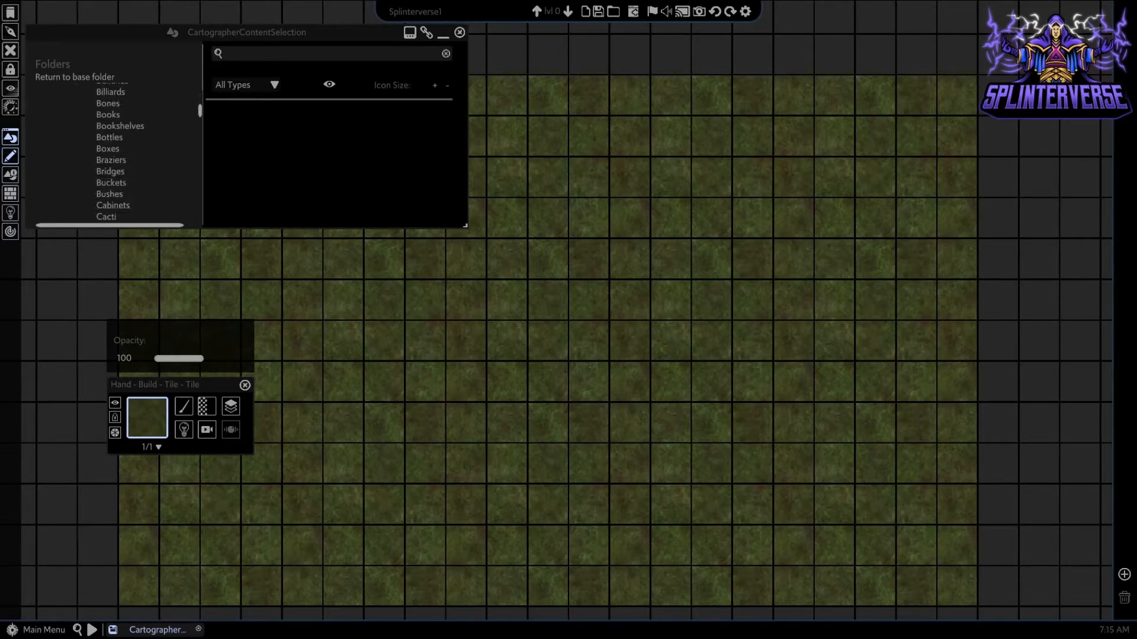
scroll(112, 148, down, 6)
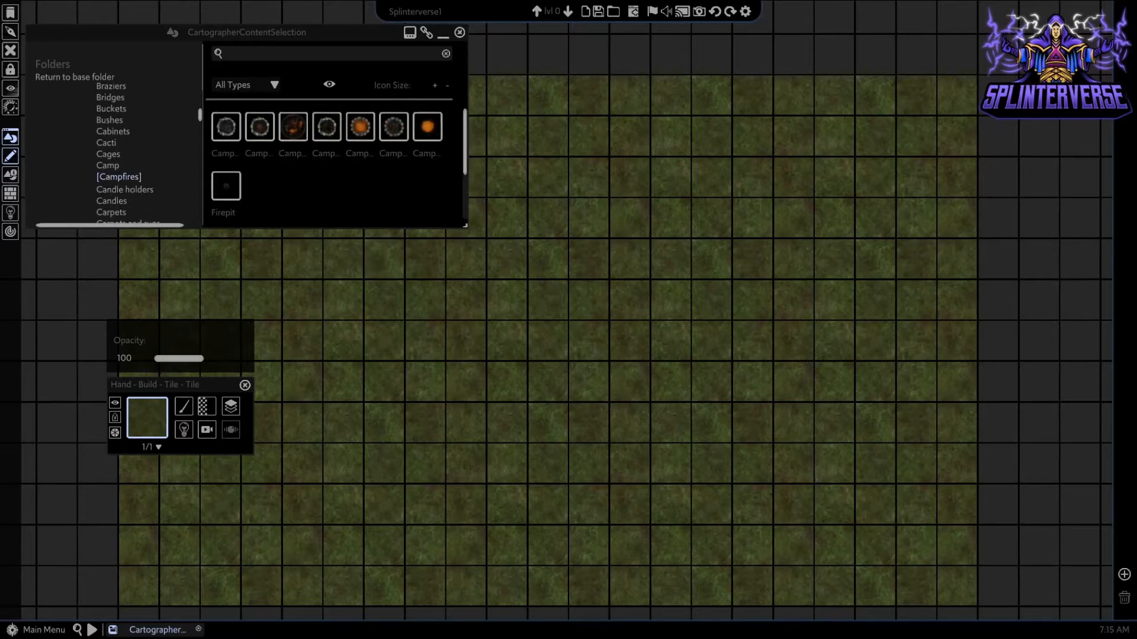
scroll(131, 153, up, 5)
scroll(131, 153, up, 8)
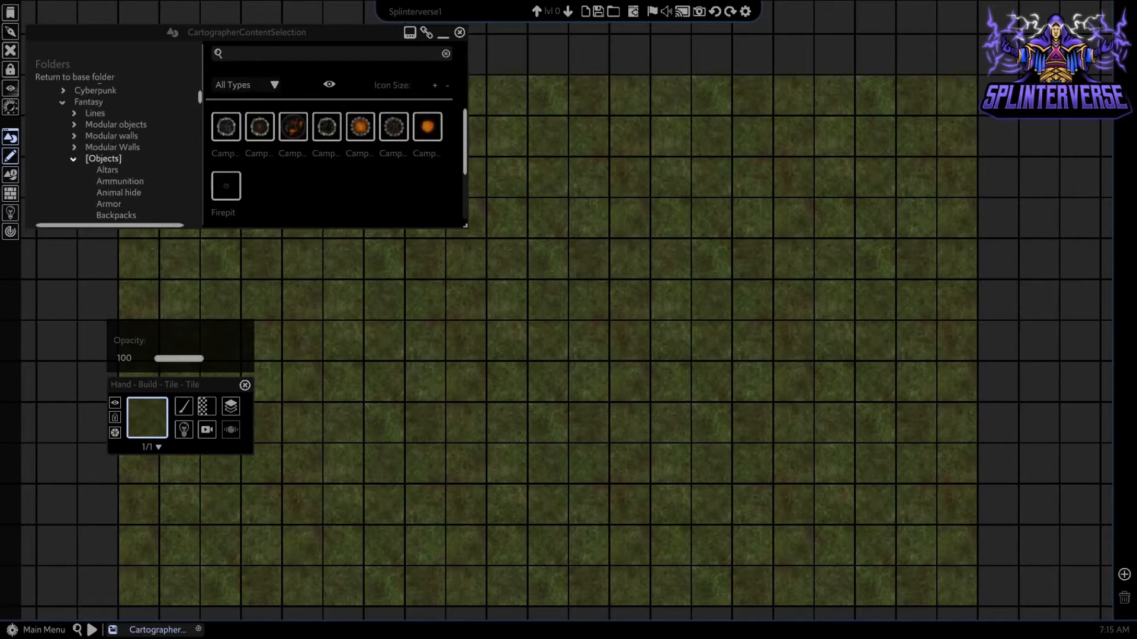
scroll(119, 137, down, 10)
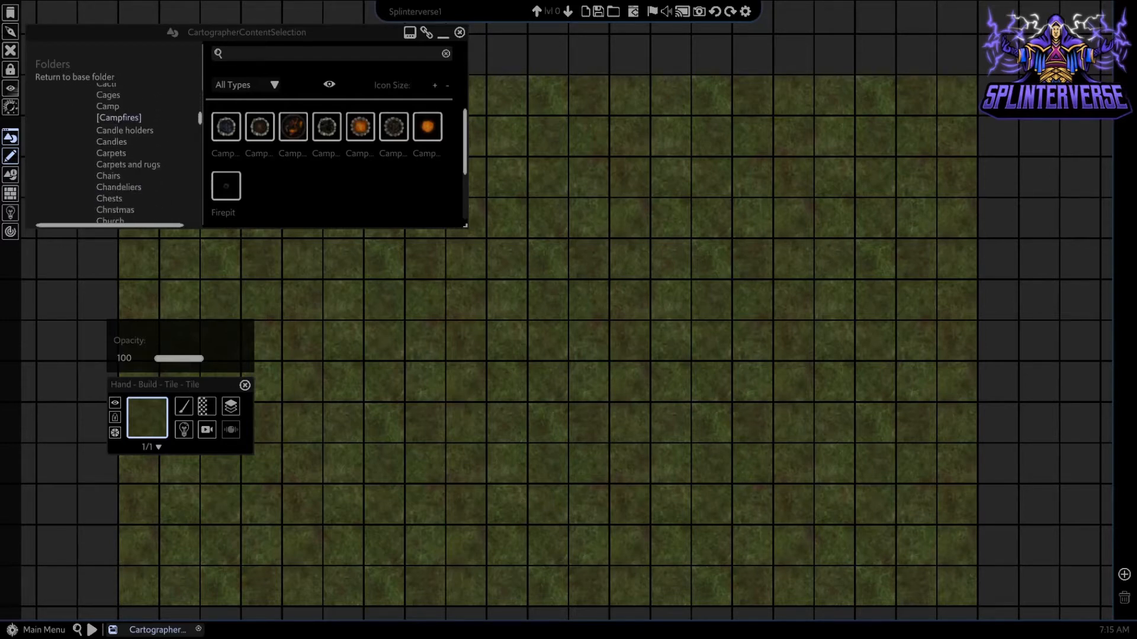
scroll(127, 154, down, 15)
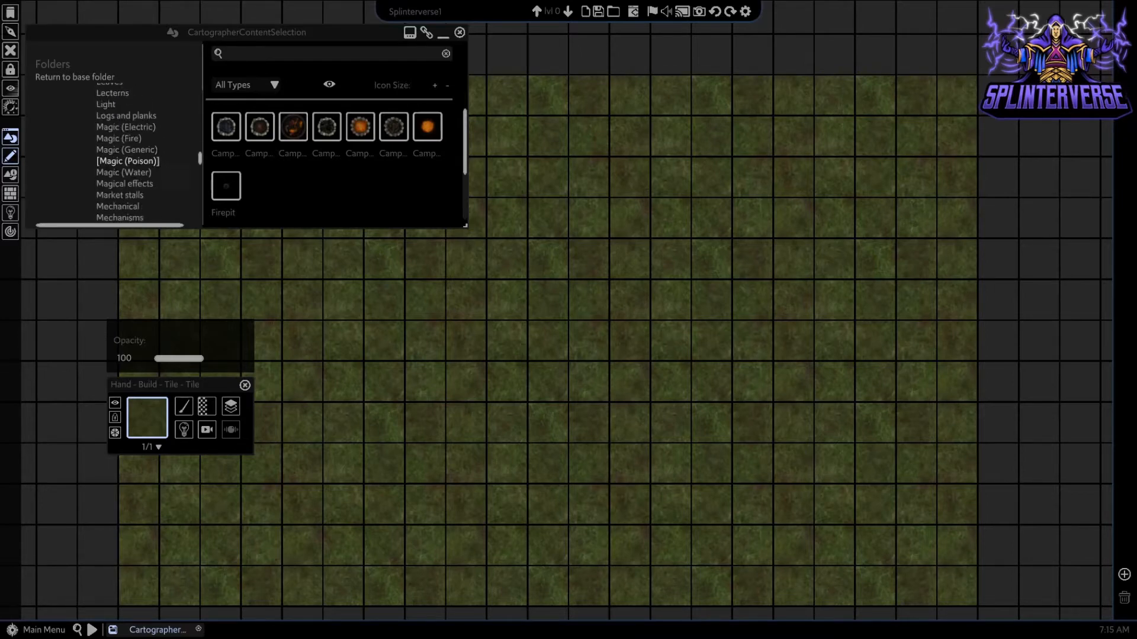
scroll(127, 154, down, 15)
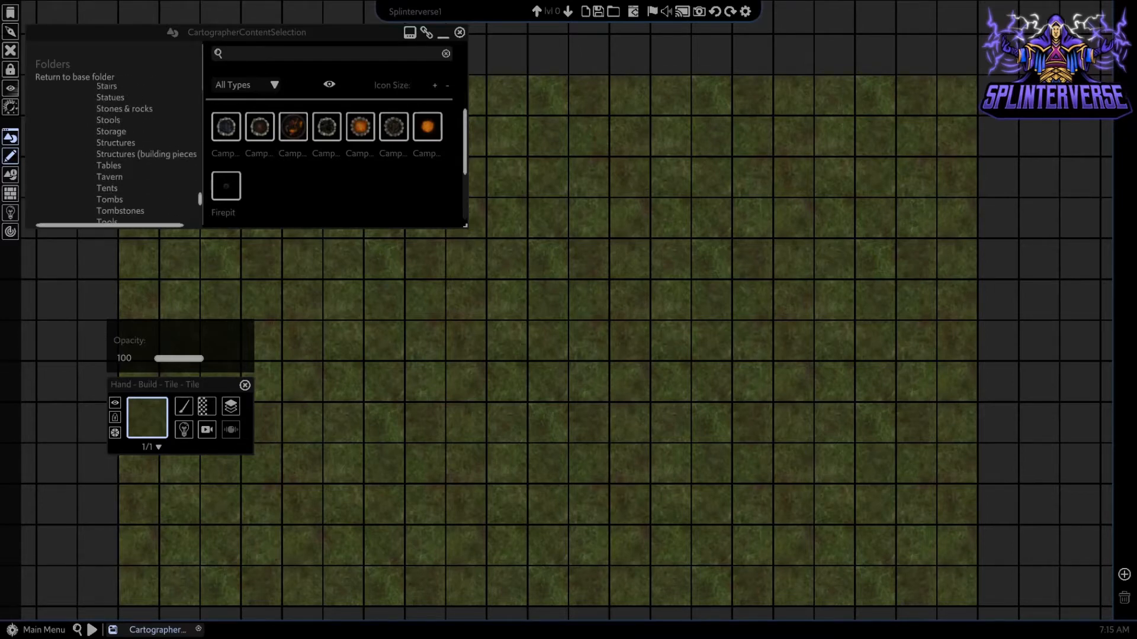
scroll(119, 150, down, 15)
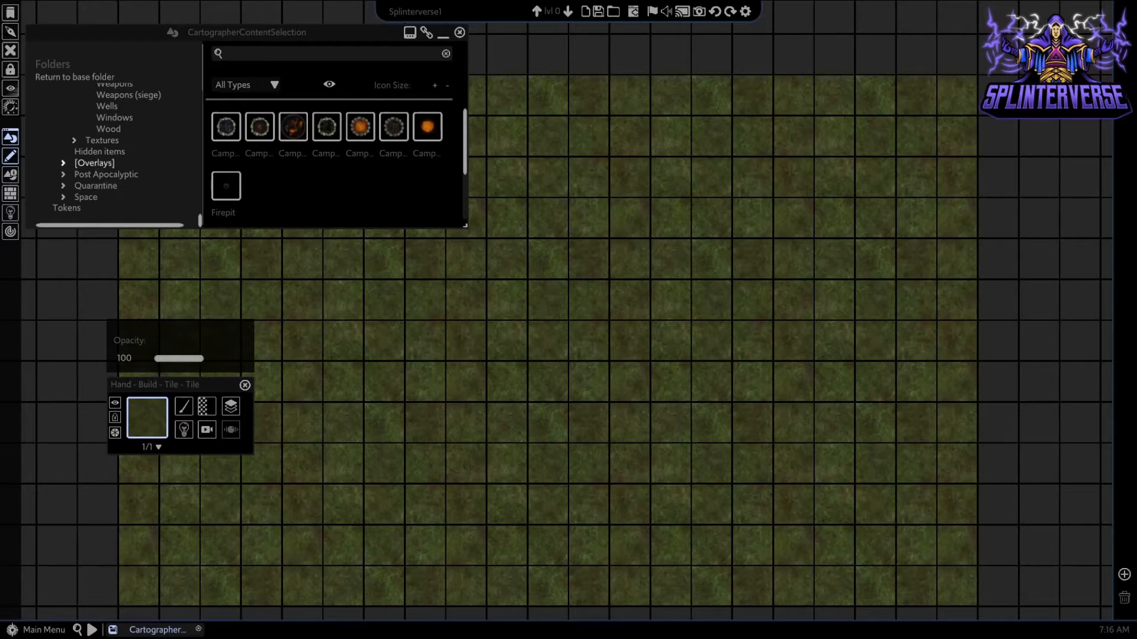
- Expand the Fantasy Textures folder again and open its Dirt and sand category
click(105, 140)
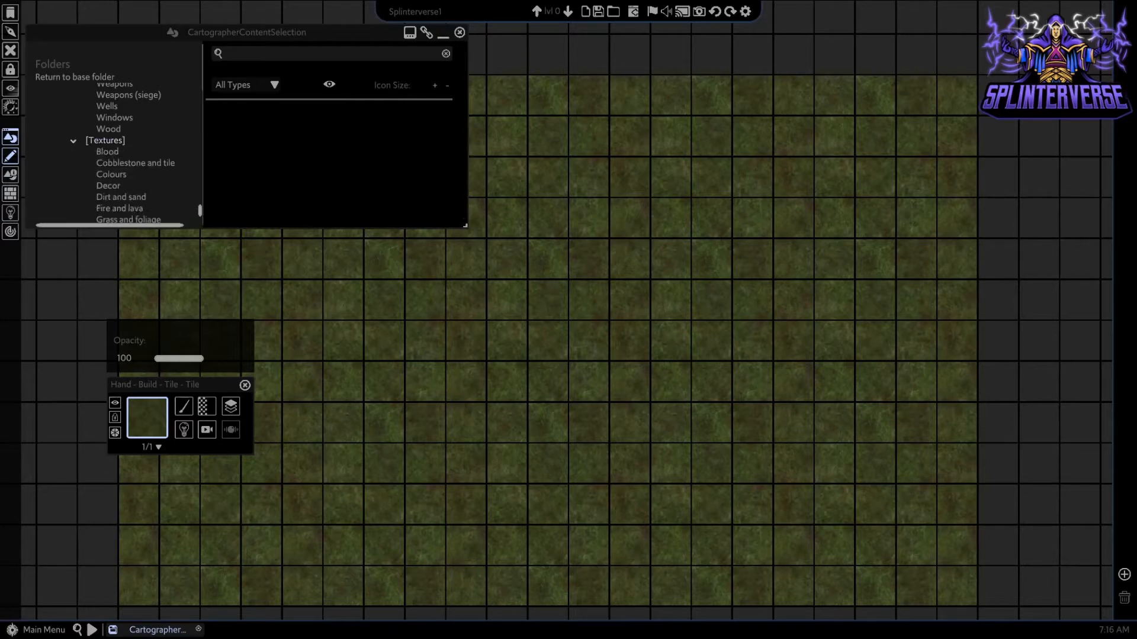
scroll(113, 148, down, 3)
click(124, 153)
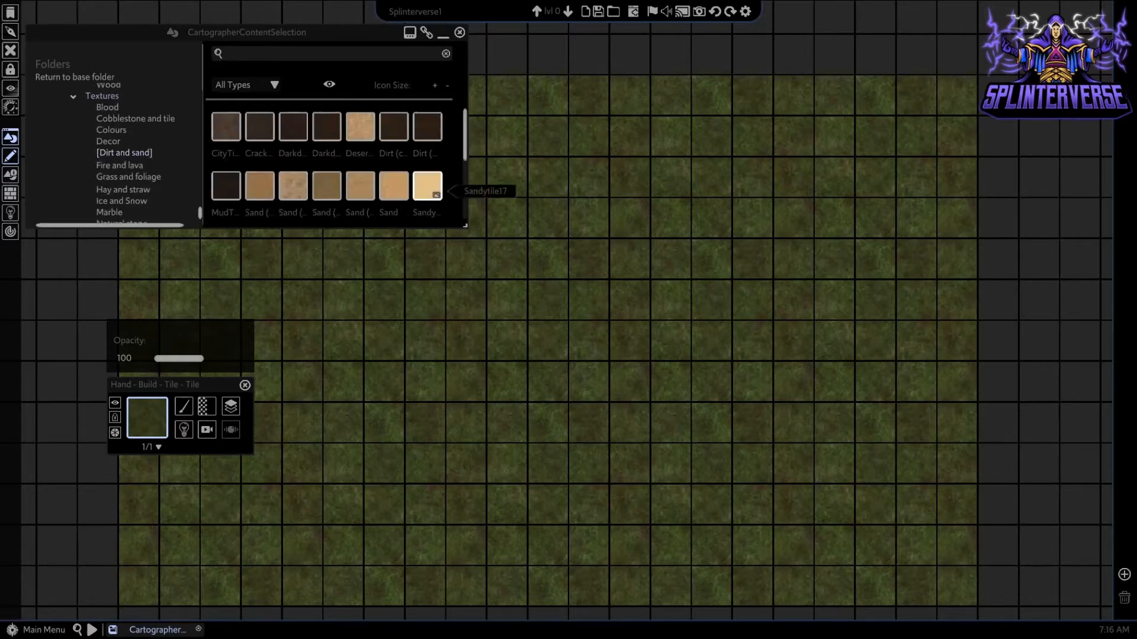
- Fill a rectangle of 5 by 4 grid squares in the middle of the grass with the reddish-brown Dirt texture
scroll(360, 145, down, 1)
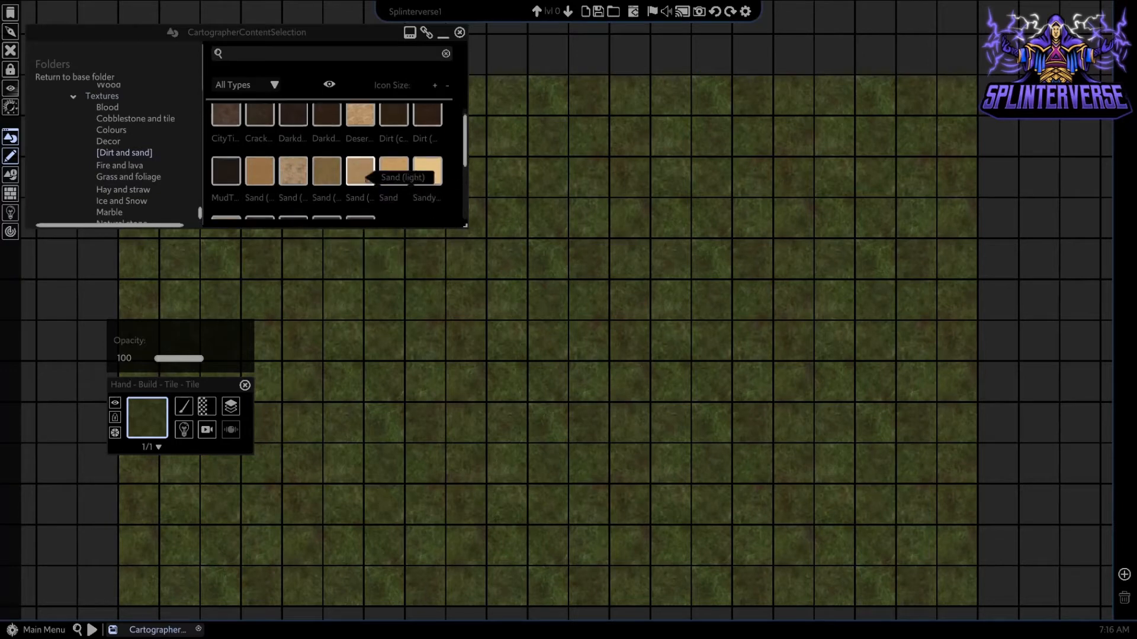
click(326, 201)
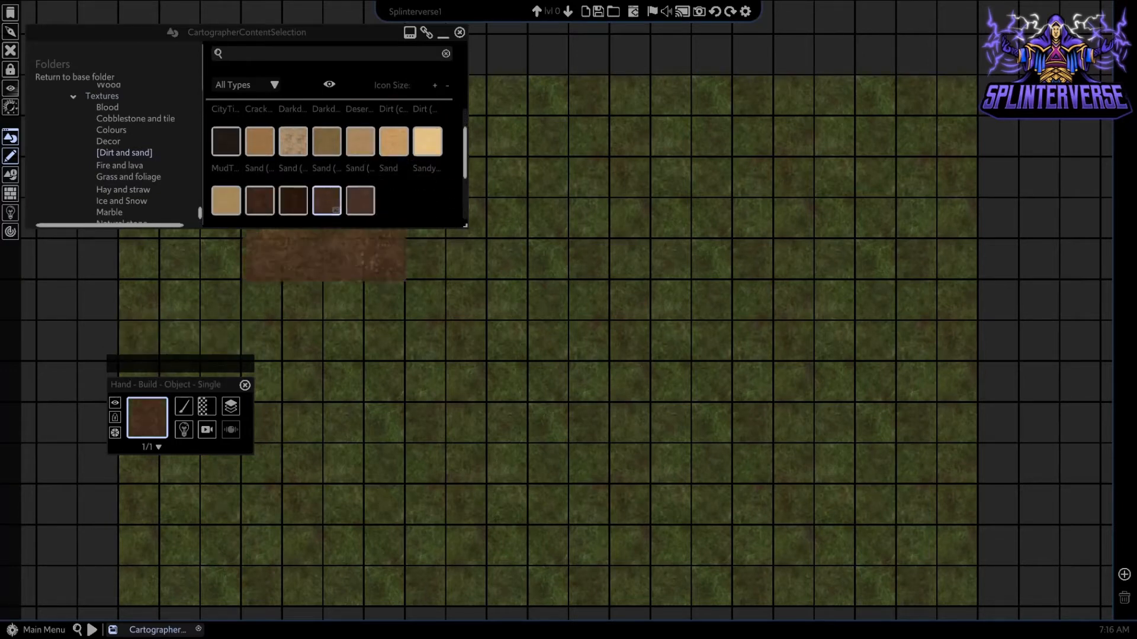
scroll(326, 154, up, 1)
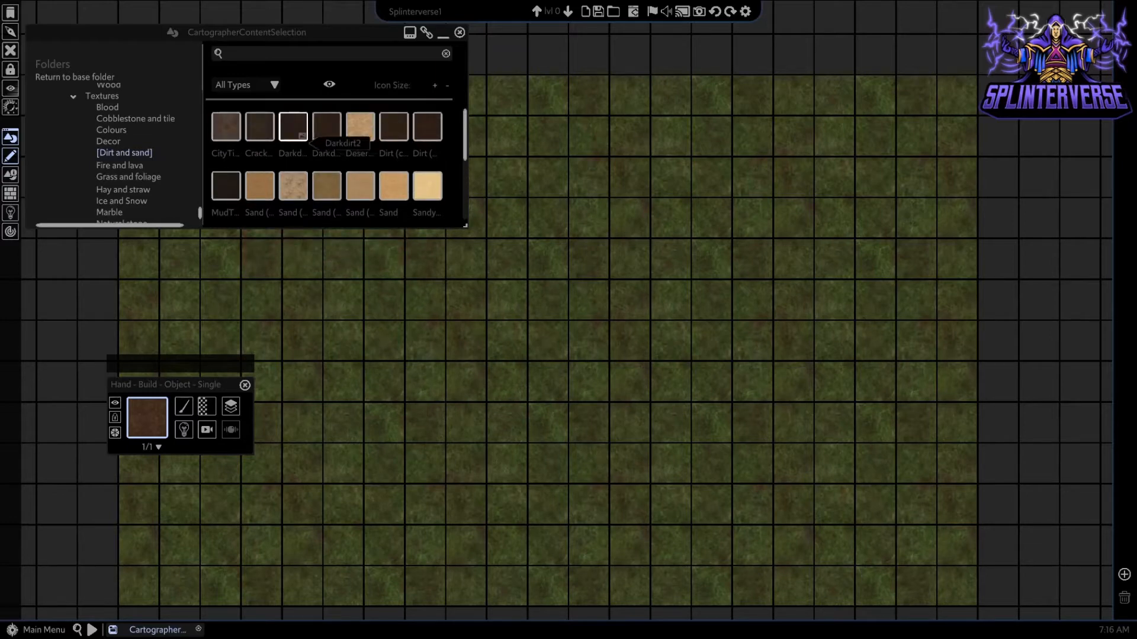
click(435, 136)
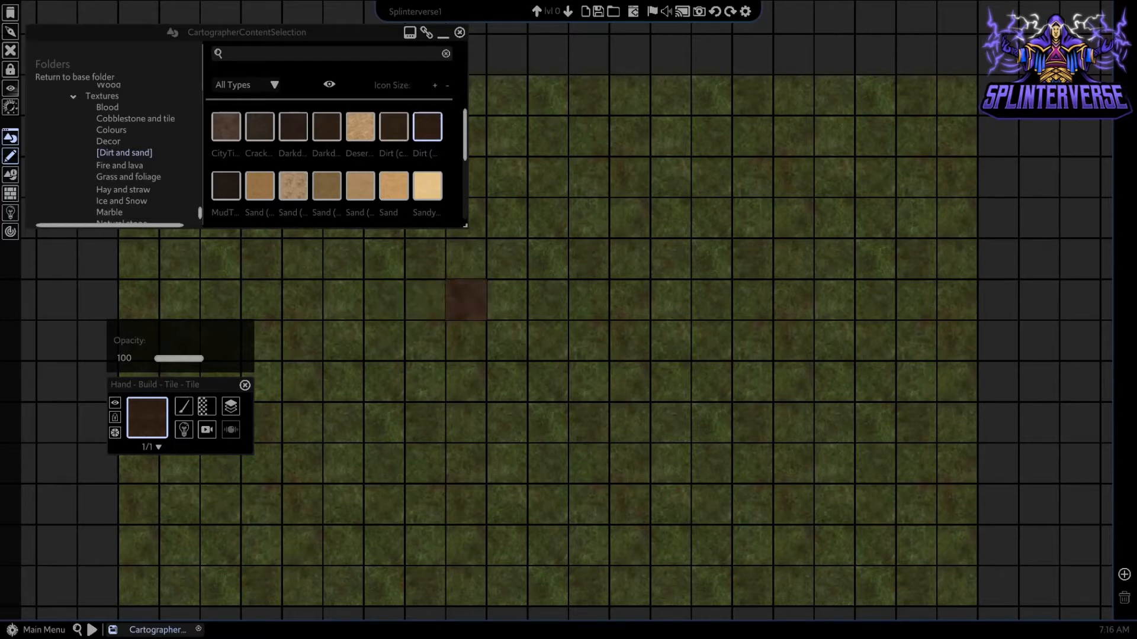
drag(467, 300, 650, 409)
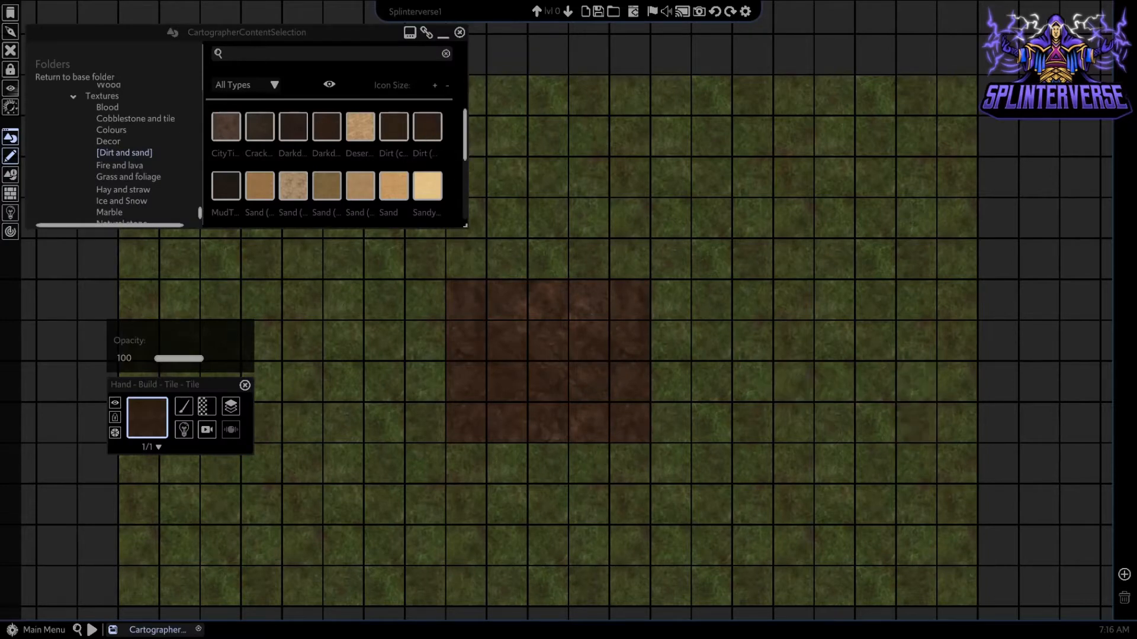
- Return to the fantasy object categories and open the Campfires category
scroll(130, 154, up, 10)
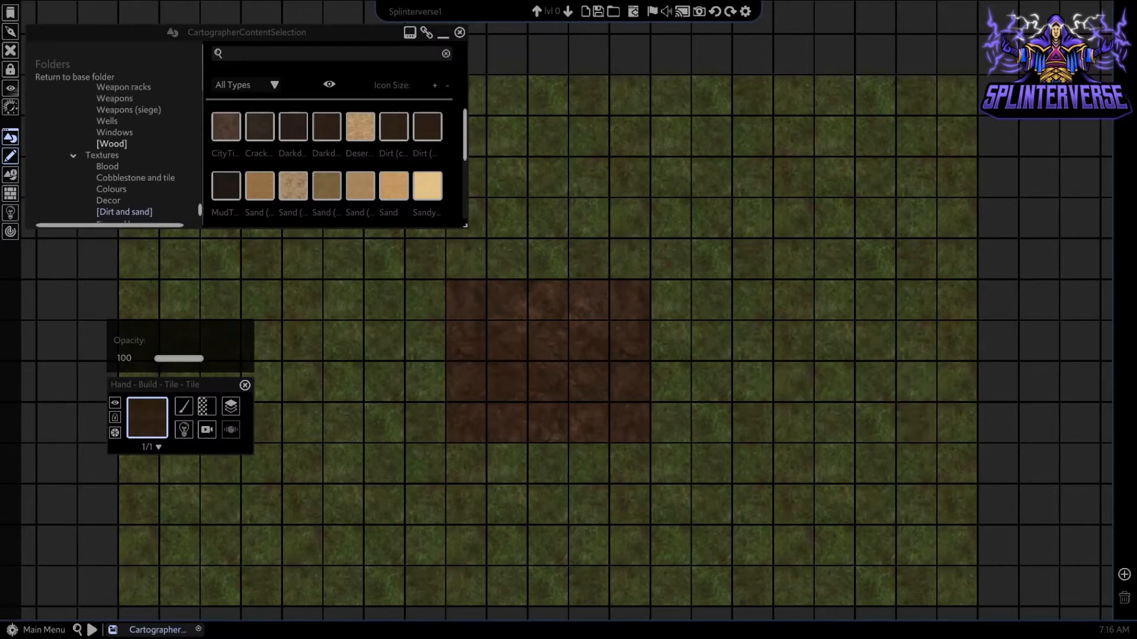
scroll(131, 151, up, 10)
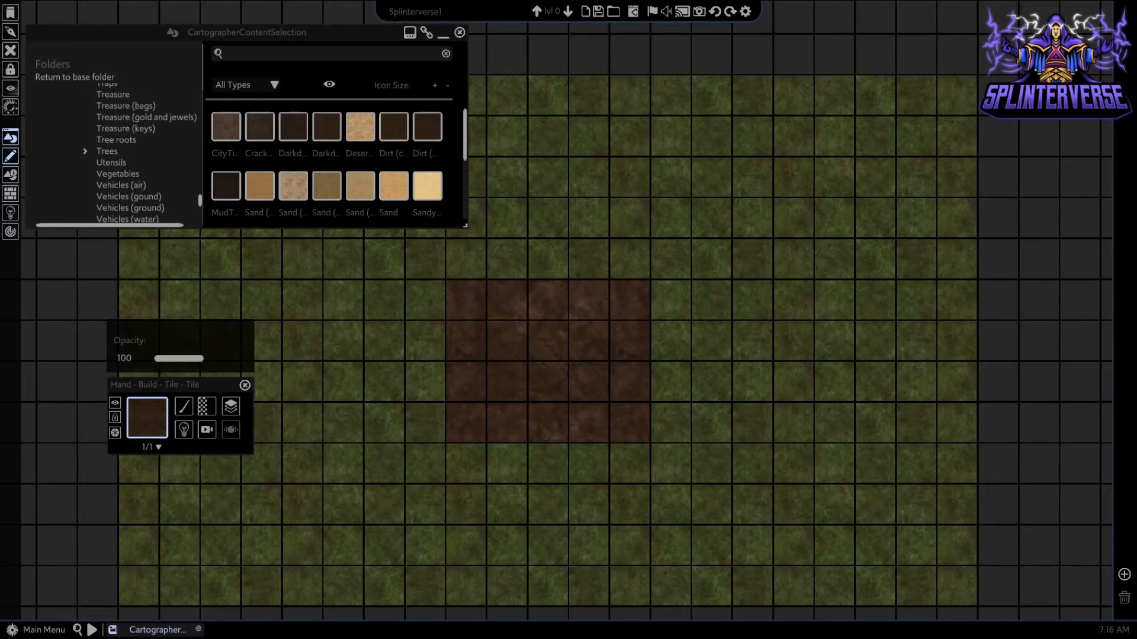
scroll(130, 151, up, 10)
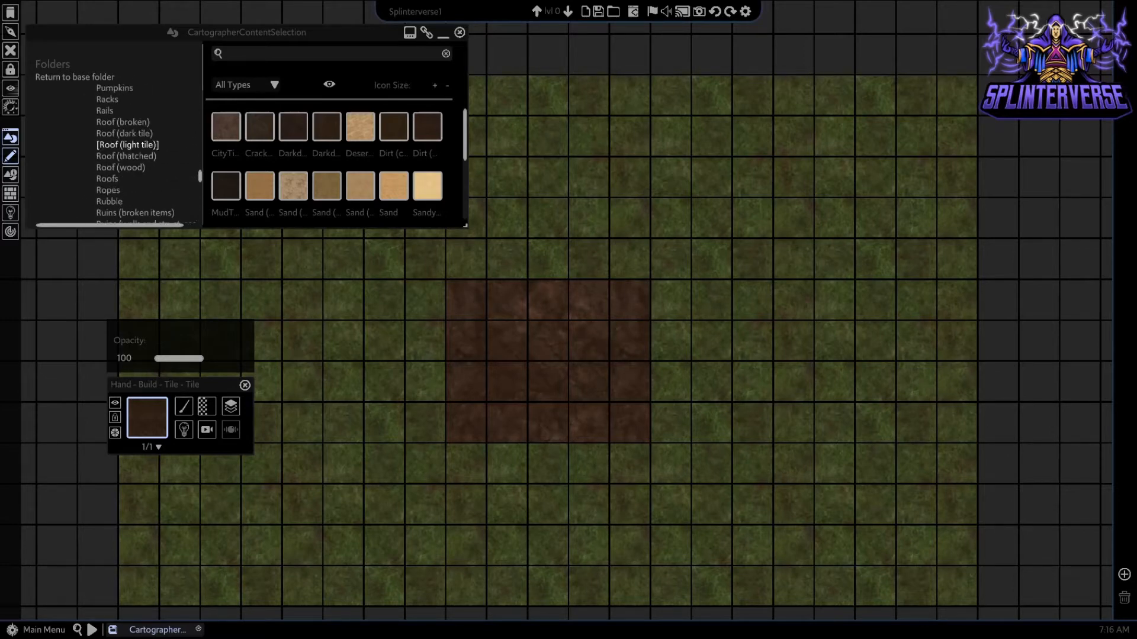
scroll(130, 151, up, 10)
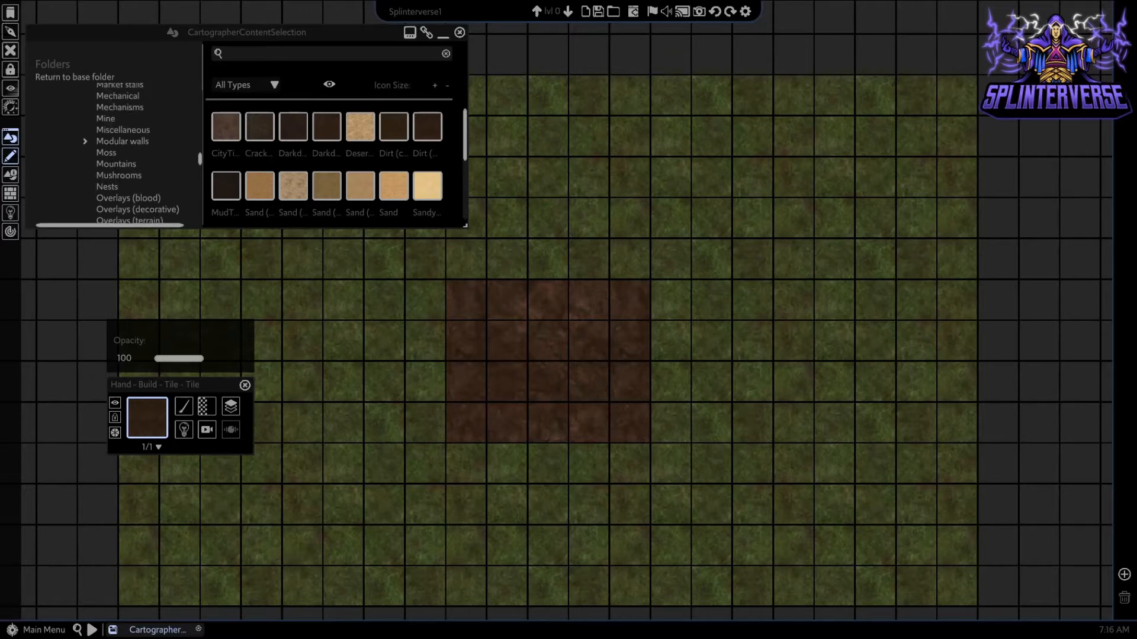
scroll(130, 151, up, 5)
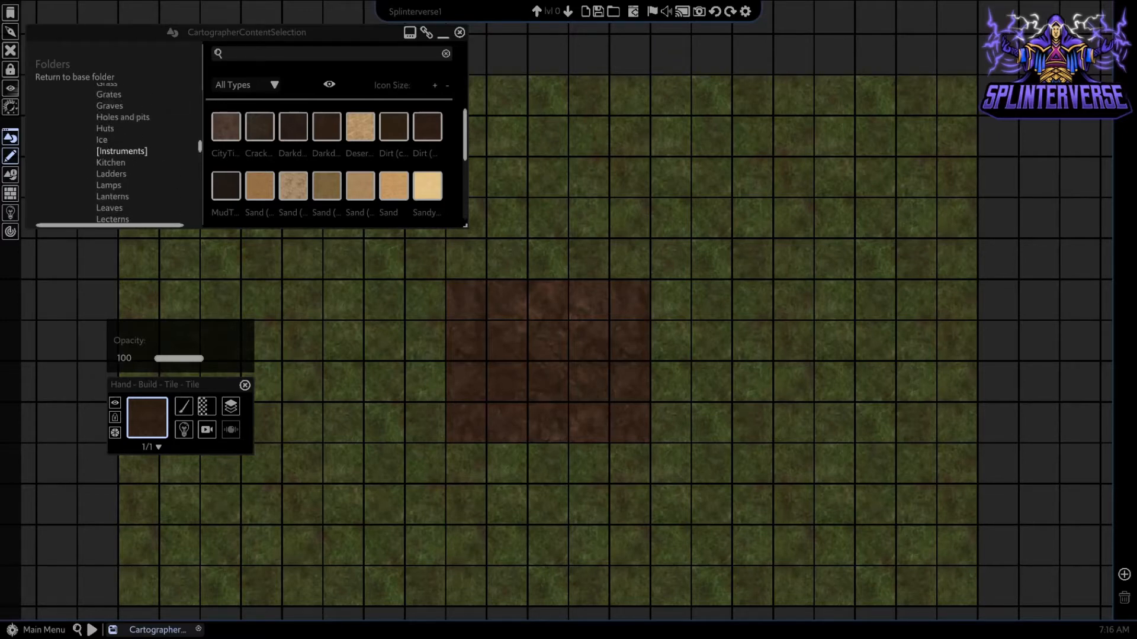
scroll(130, 145, up, 10)
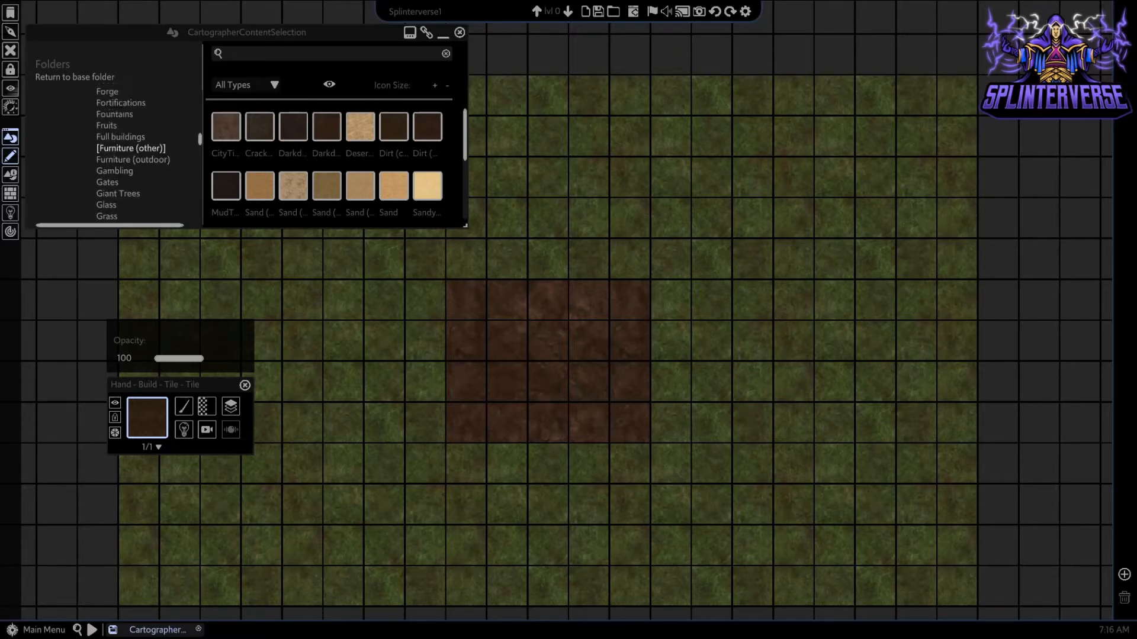
scroll(130, 148, up, 10)
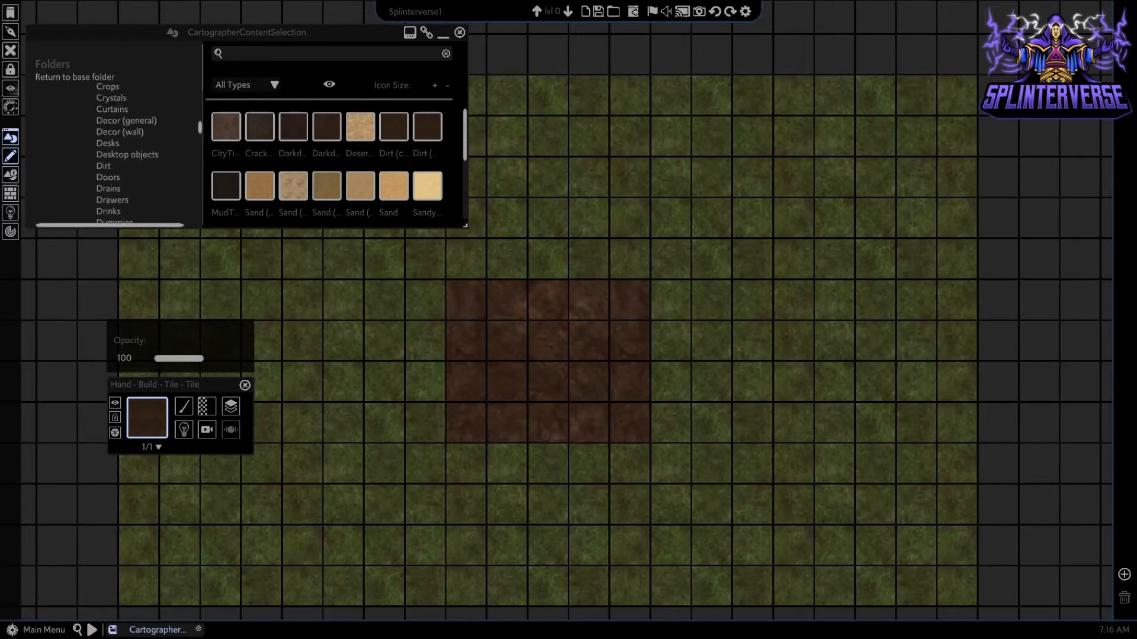
scroll(130, 148, up, 1)
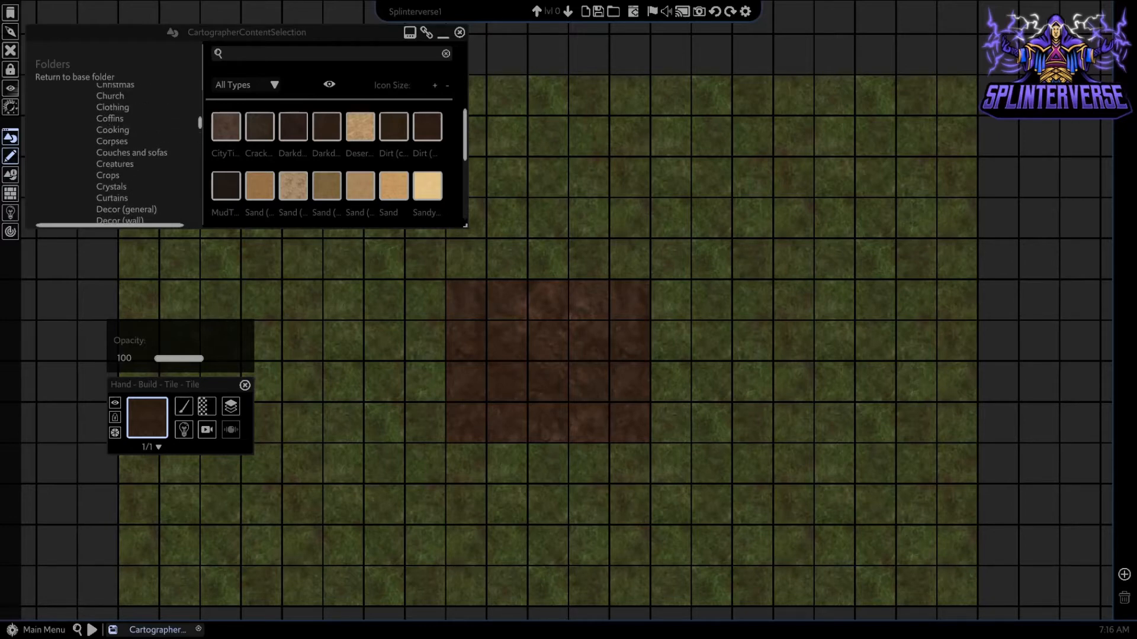
scroll(130, 150, up, 8)
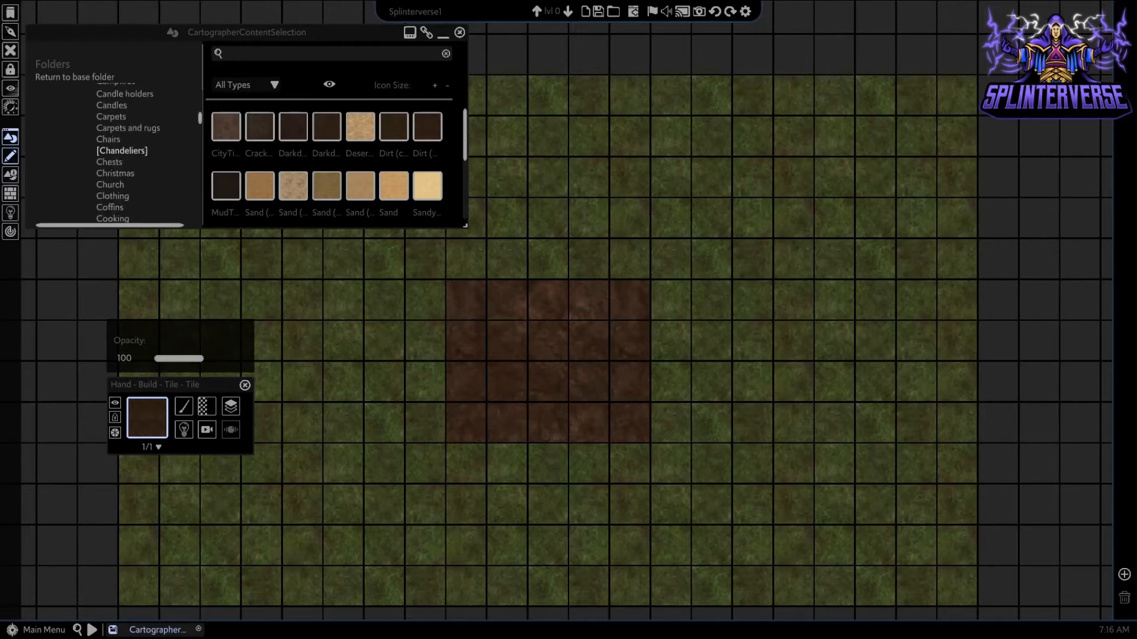
scroll(130, 150, up, 1)
click(118, 96)
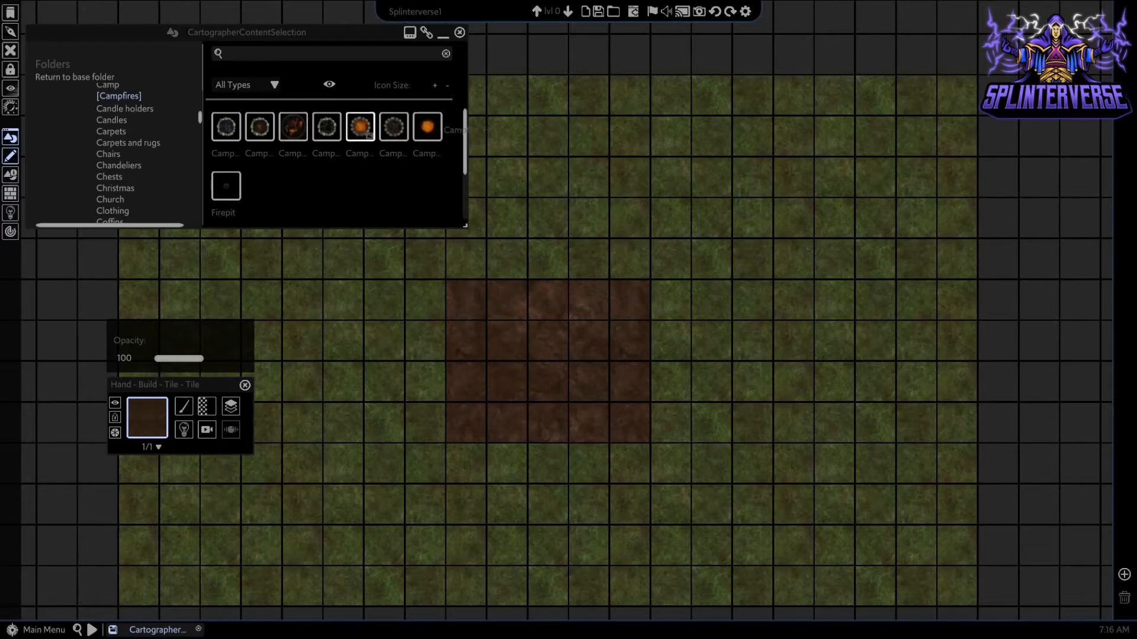
- Compare the campfire assets and place the unlit, stone-ringed campfire near the centre of the dirt patch
click(360, 127)
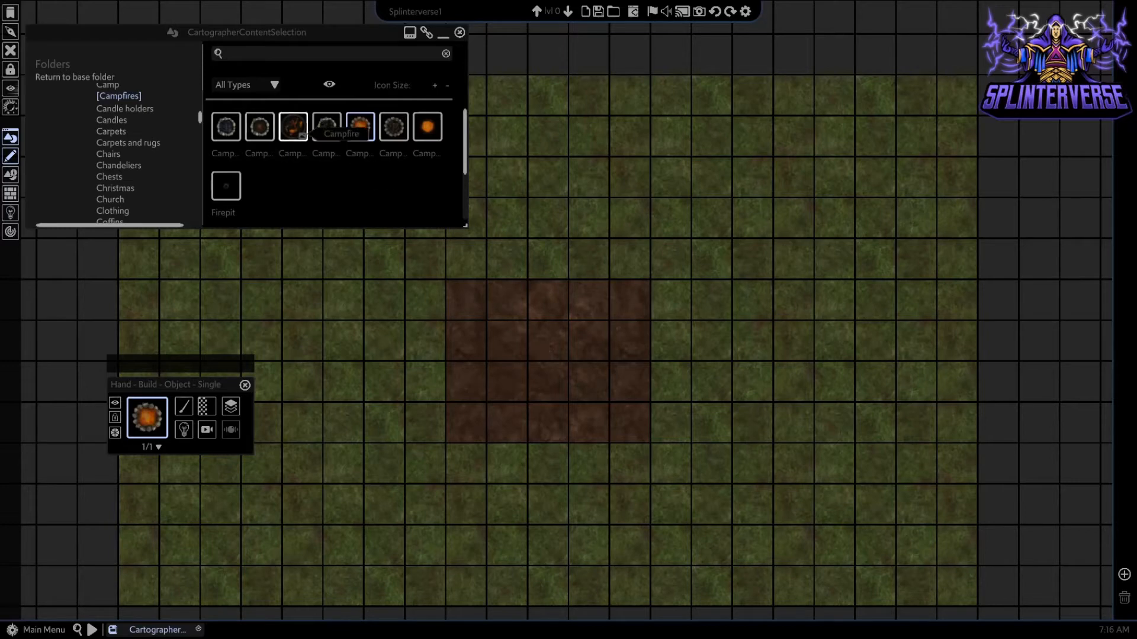
click(294, 127)
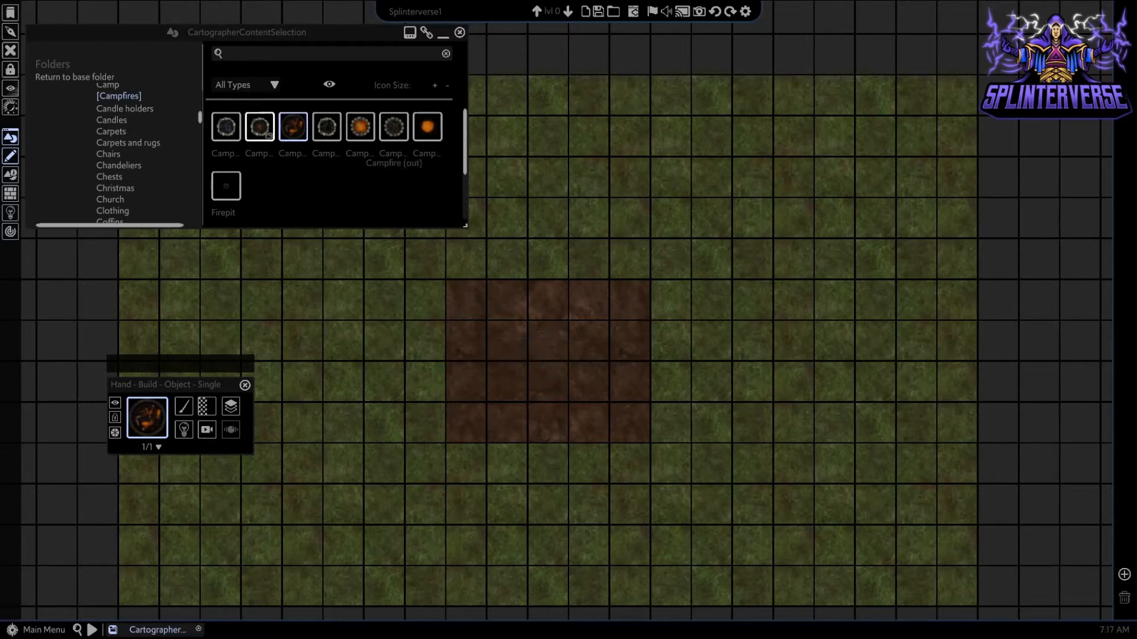
click(260, 127)
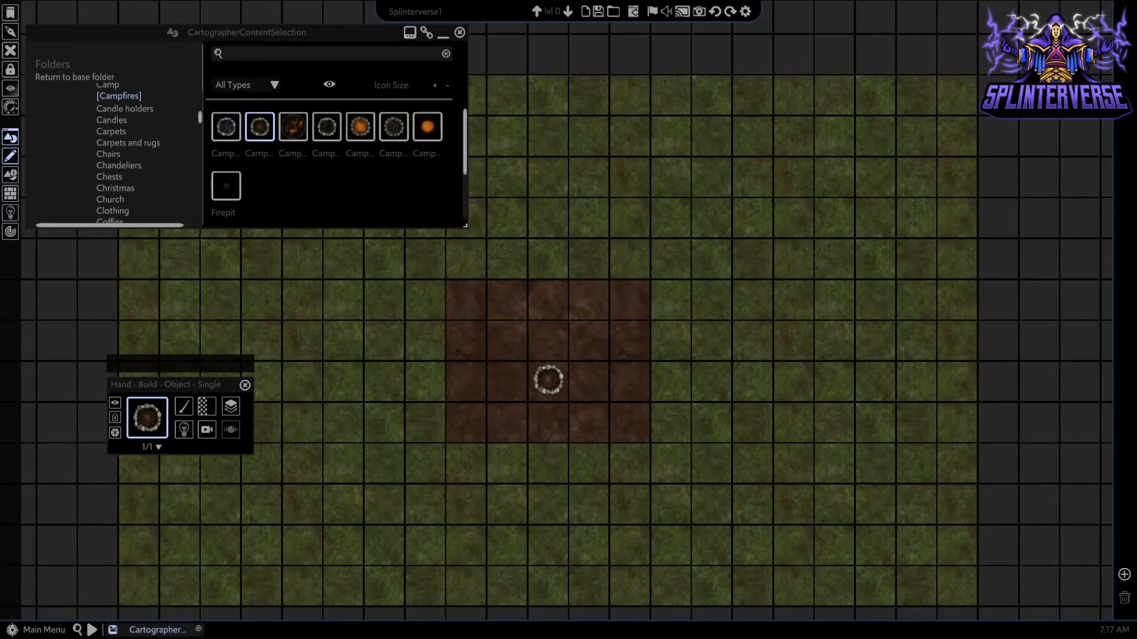
click(548, 380)
- Search the assets for "log" and clear the search
drag(200, 117, 200, 135)
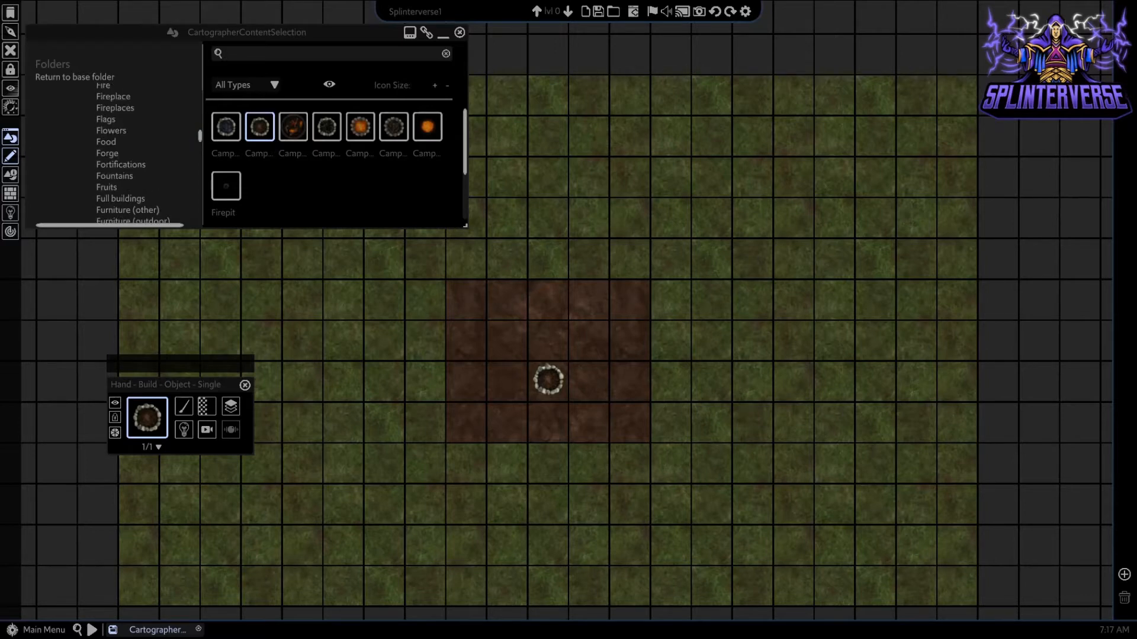
text(log)
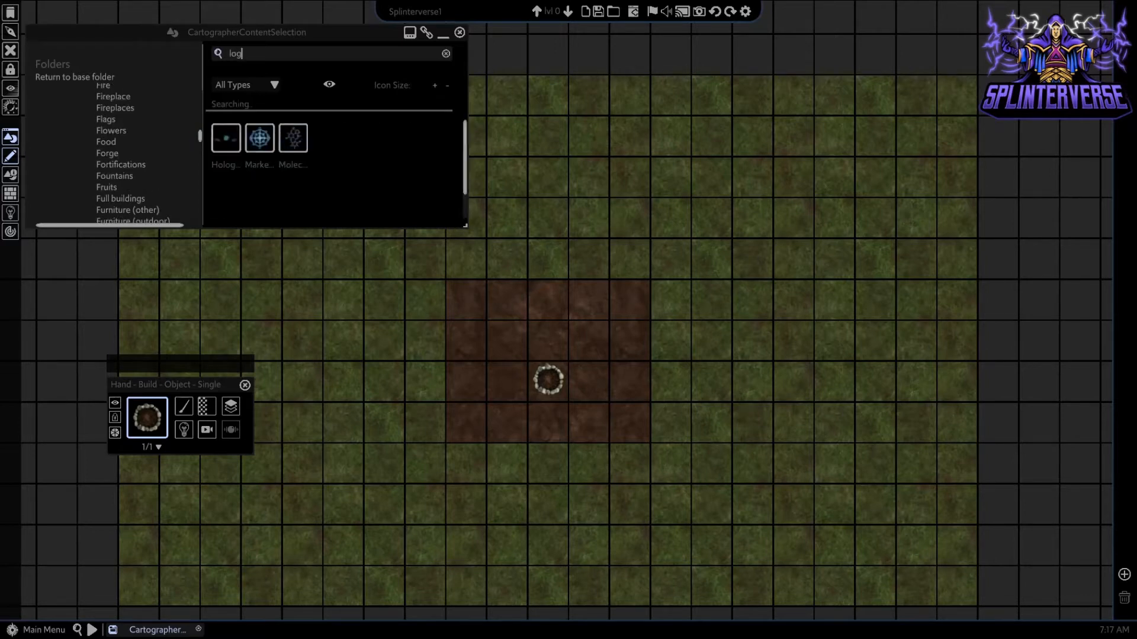
key(BackSpace)
key(BackSpace)
key(BackSpace)
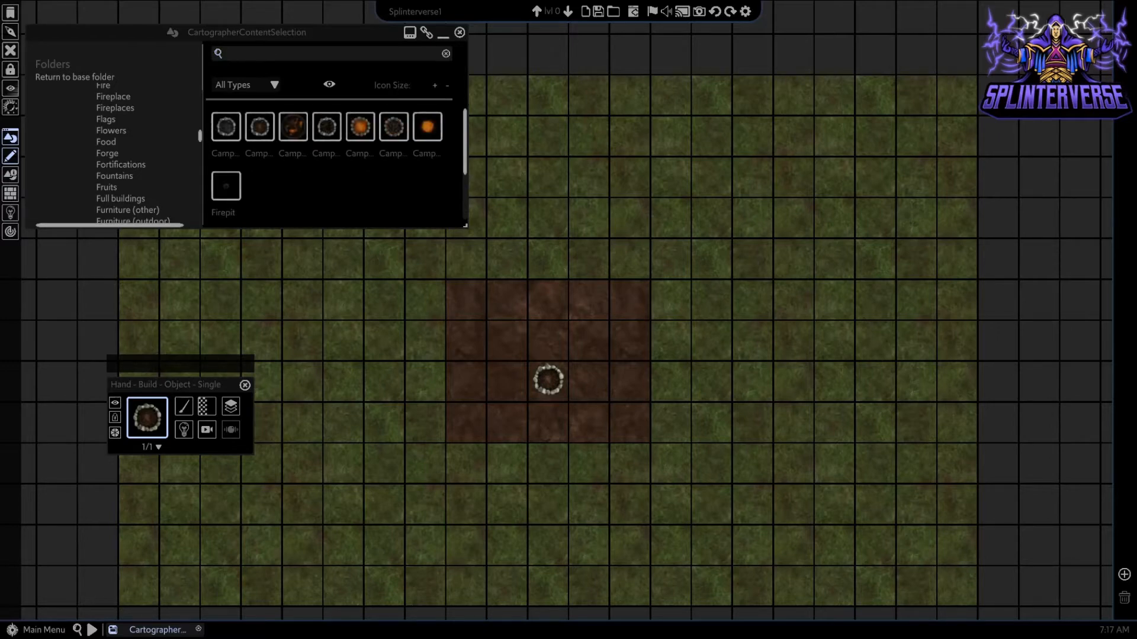
- Search the assets for "rock" and place a pale grey rock on the dirt, southwest of the campfire
text(rock)
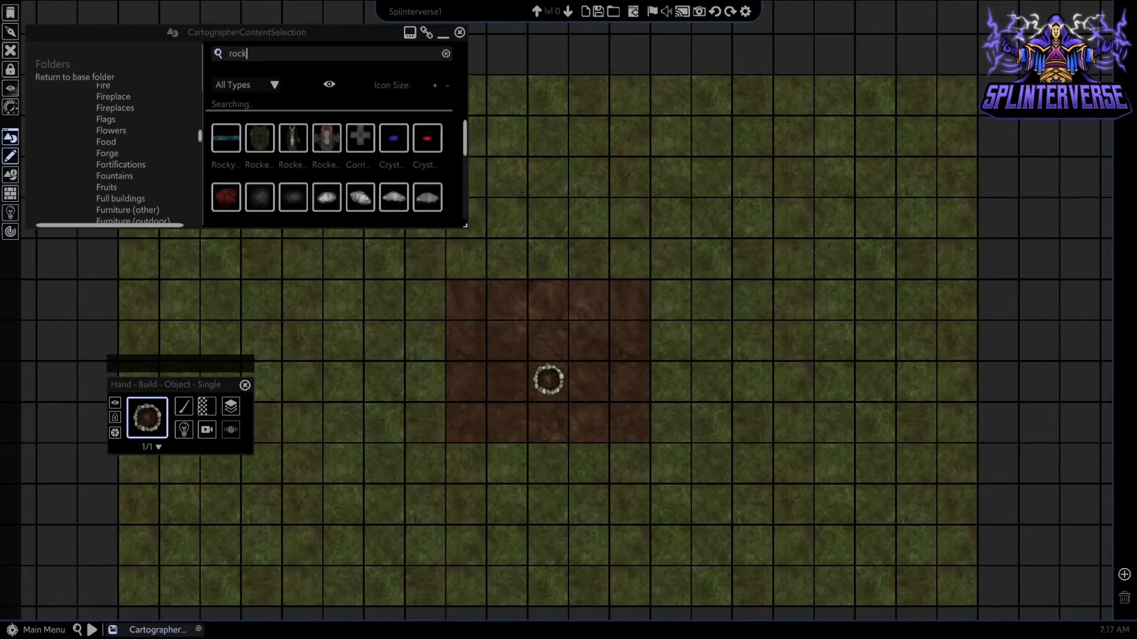
click(393, 197)
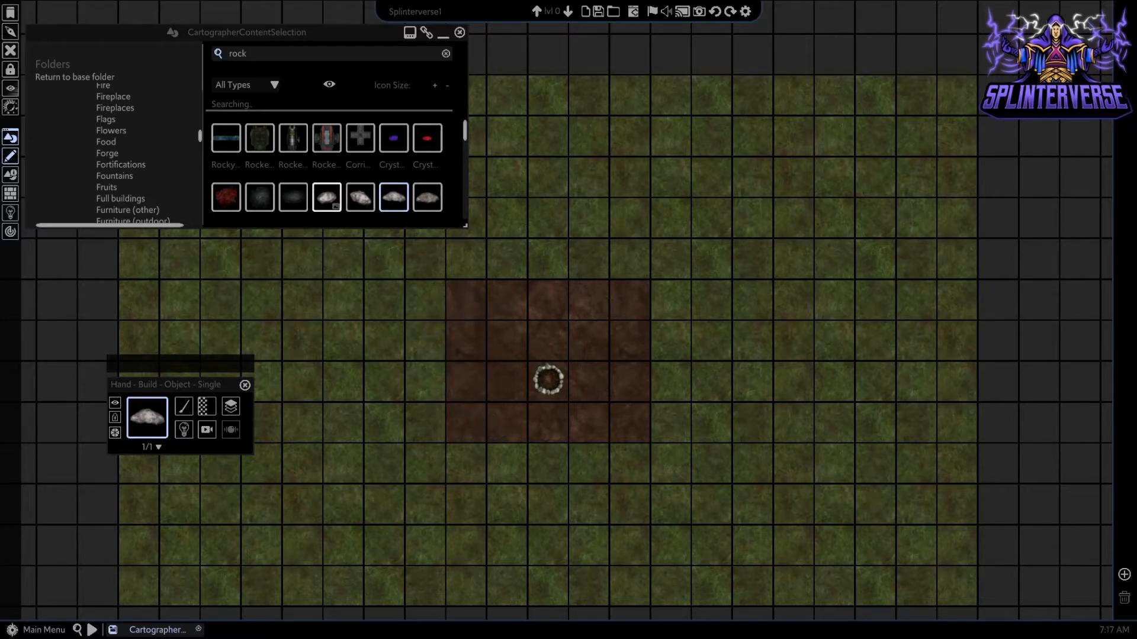
click(326, 197)
click(487, 406)
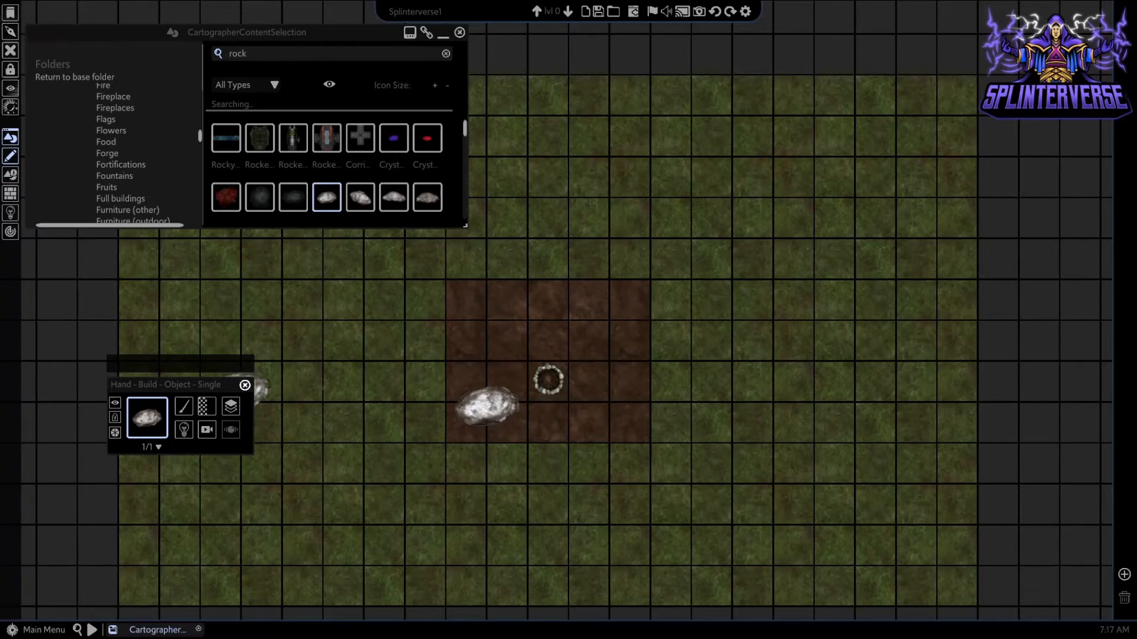
- Shrink the placed rock to about one grid square, rotate it and move it closer to the campfire
right_click(311, 396)
click(487, 405)
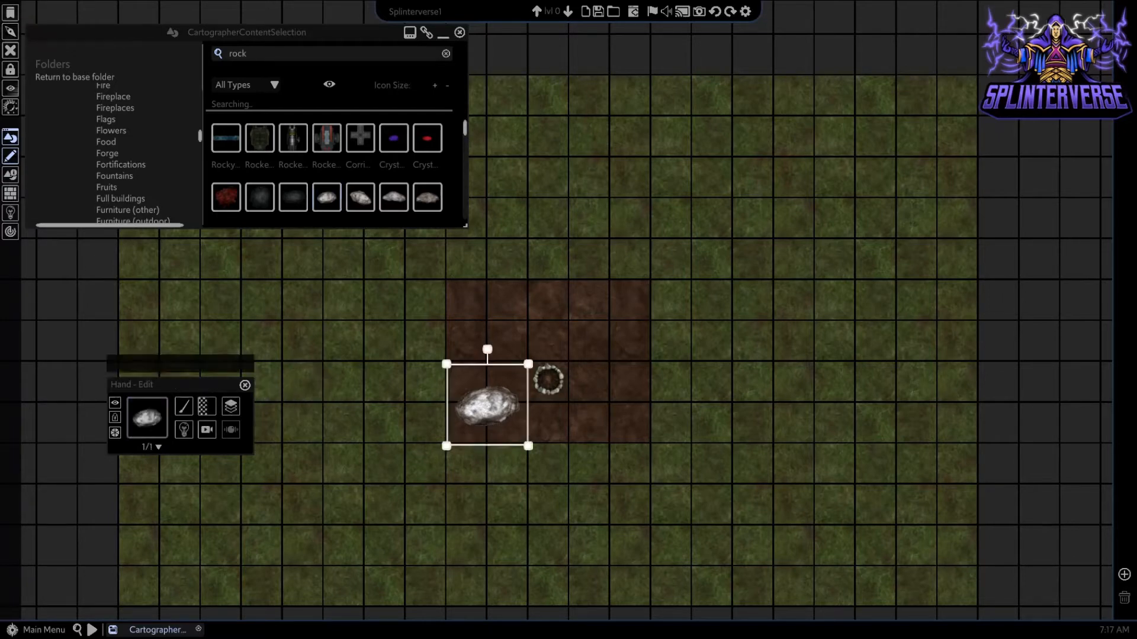
drag(528, 364, 511, 422)
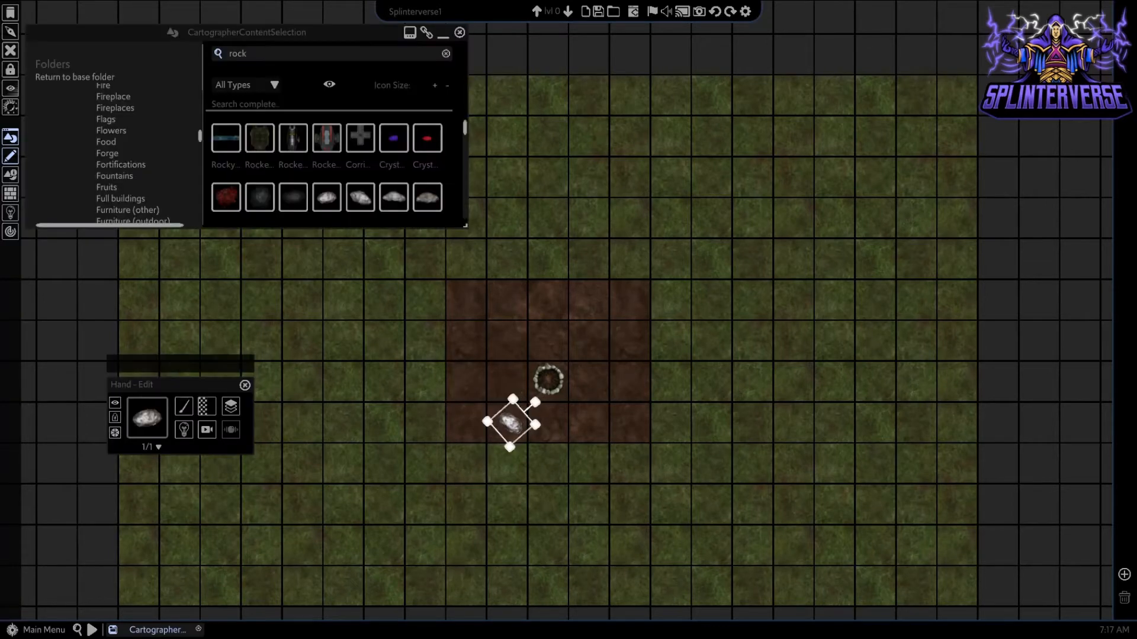
- Nudge the dirt patch's lower corners slightly and move the patch down by just under half a grid square
click(550, 418)
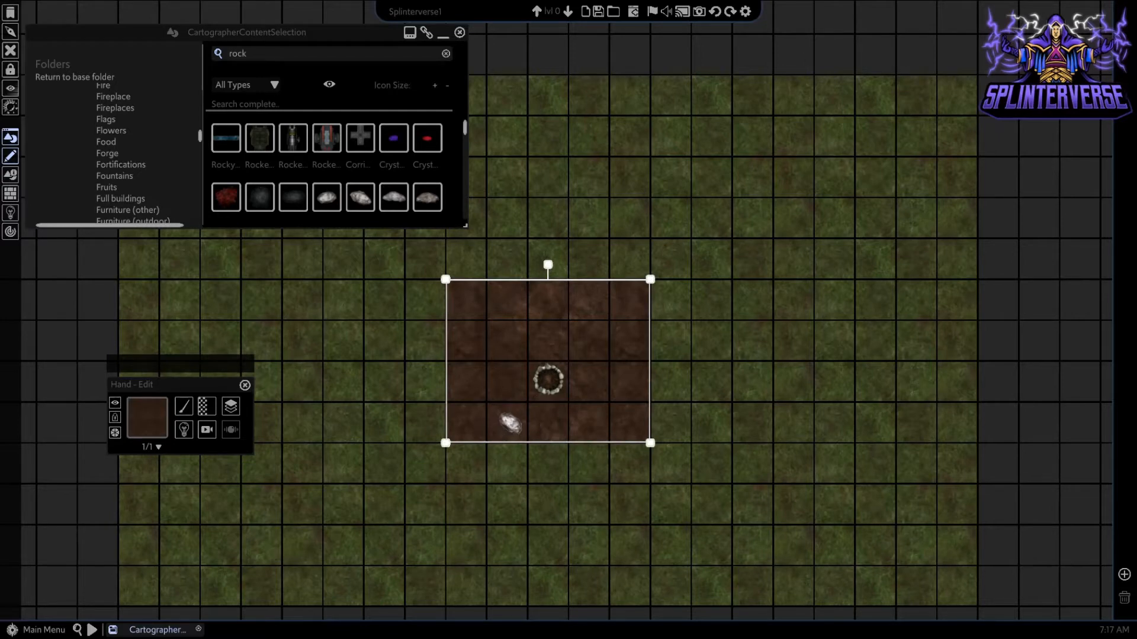
mouse_move(445, 443)
mouse_down()
mouse_move(399, 480)
mouse_move(399, 464)
mouse_move(446, 443)
mouse_up()
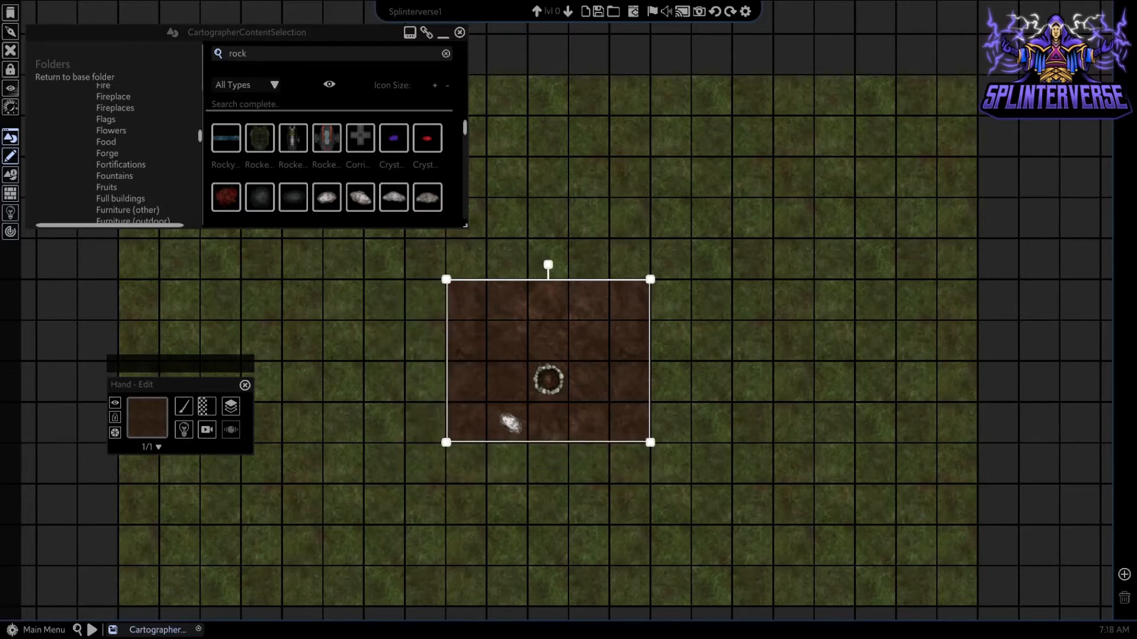
mouse_move(650, 442)
mouse_down()
mouse_move(701, 483)
mouse_move(652, 444)
mouse_up()
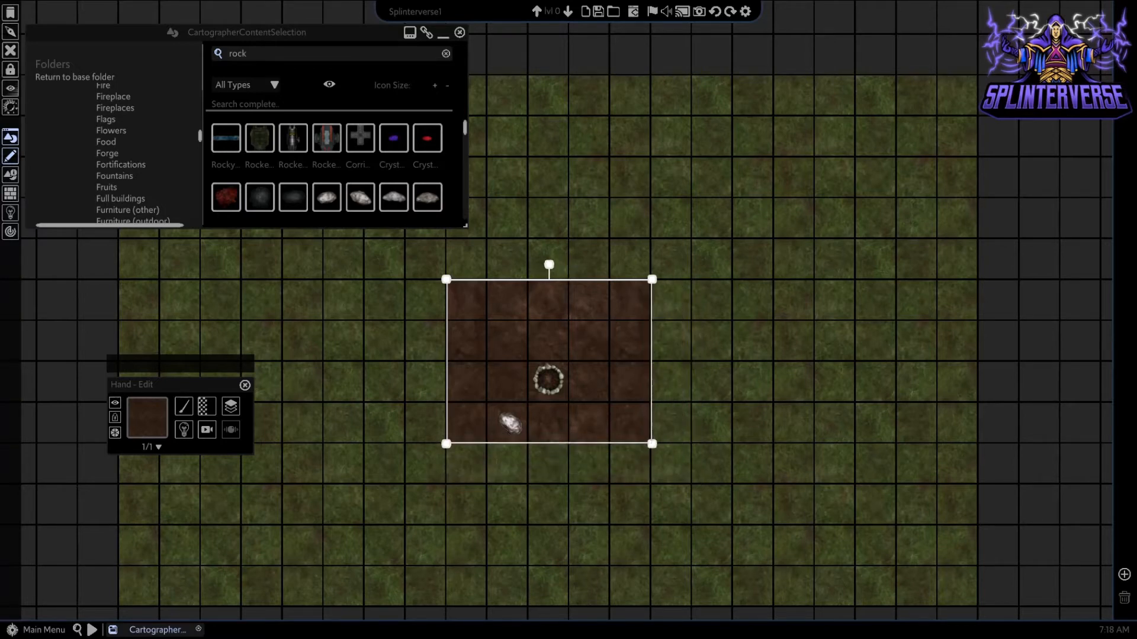
drag(592, 379, 591, 395)
click(705, 409)
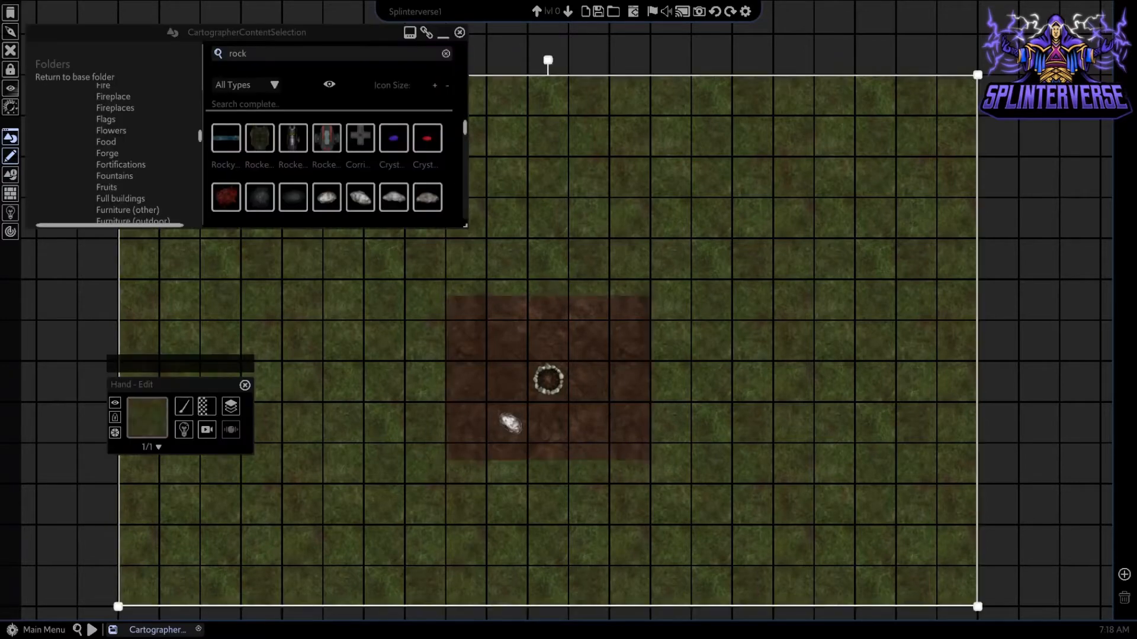
- Fine-tune the dirt patch's vertical position around the campfire and the rock
click(592, 395)
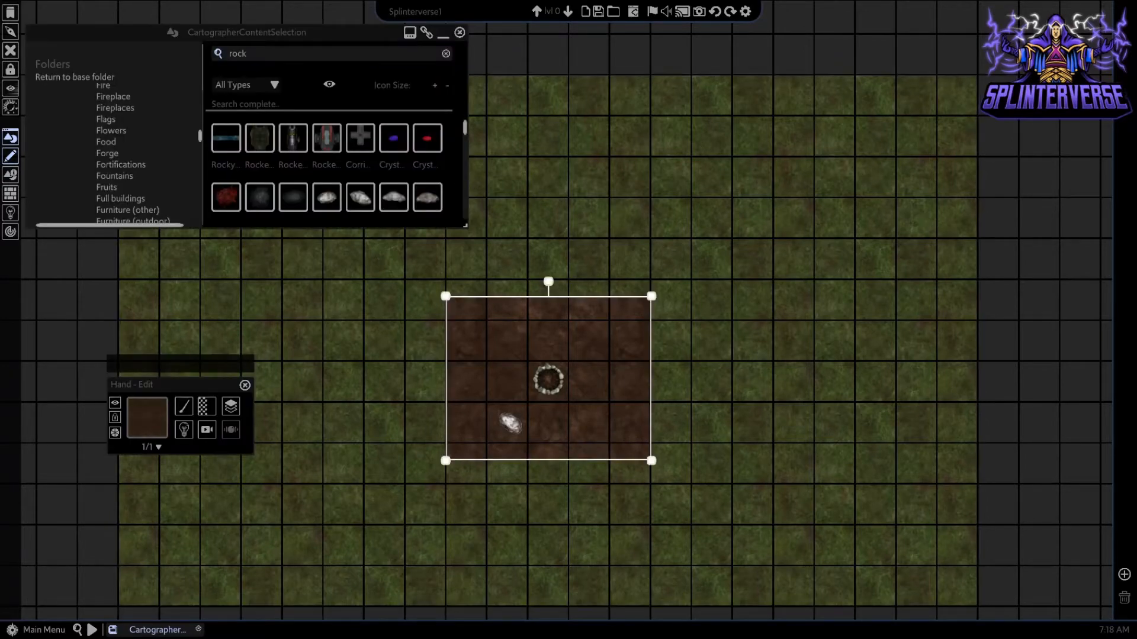
drag(592, 395, 592, 400)
click(704, 408)
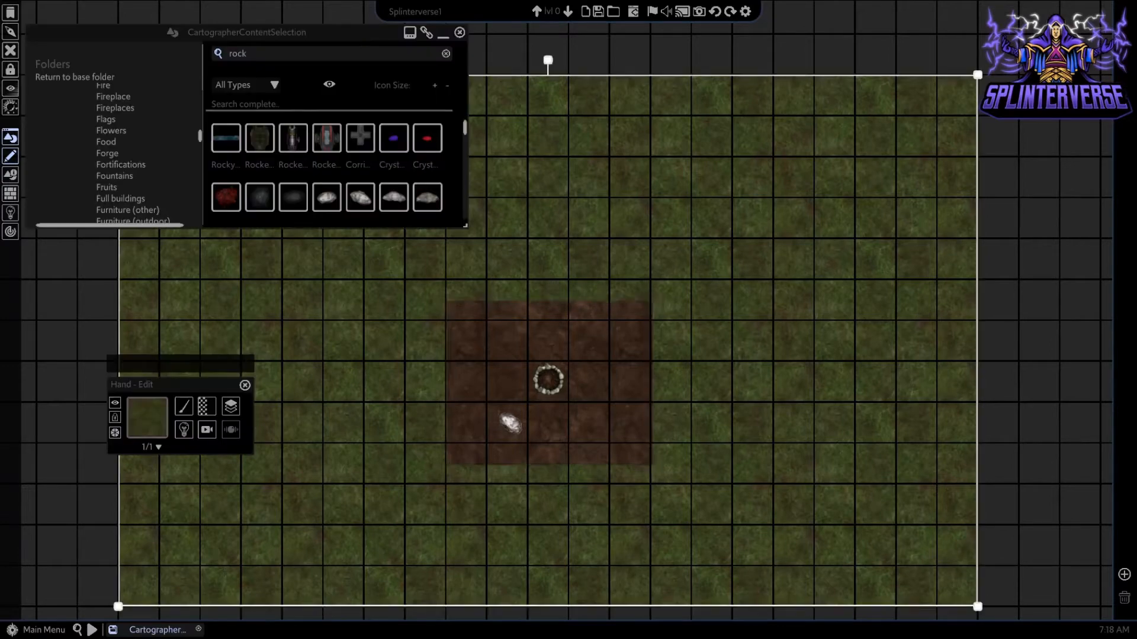
click(592, 400)
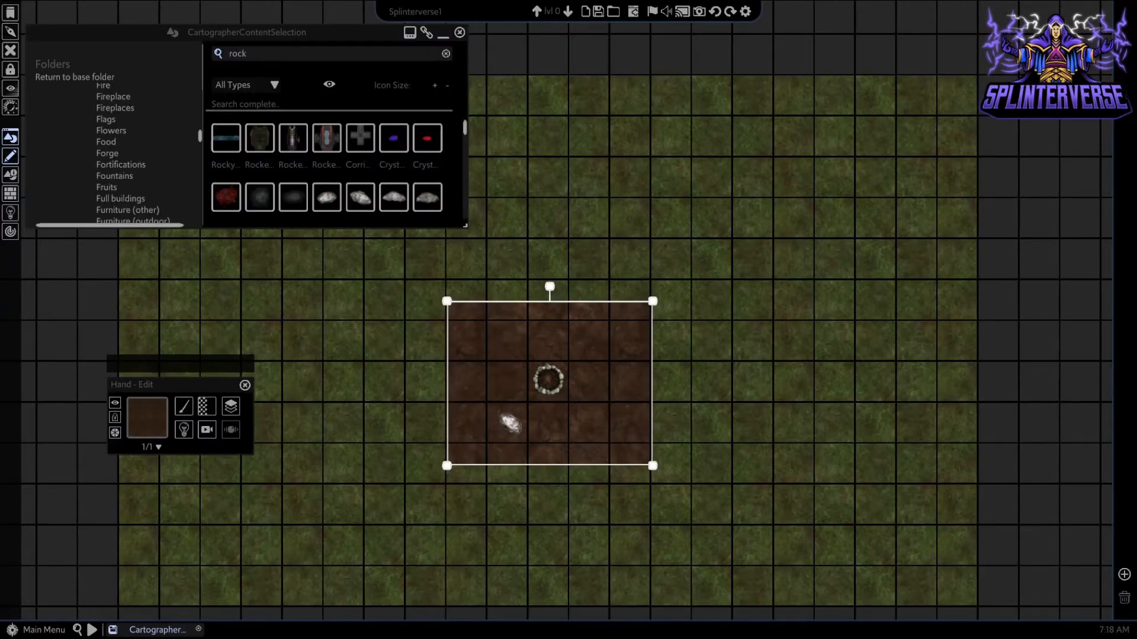
drag(592, 400, 591, 396)
click(704, 406)
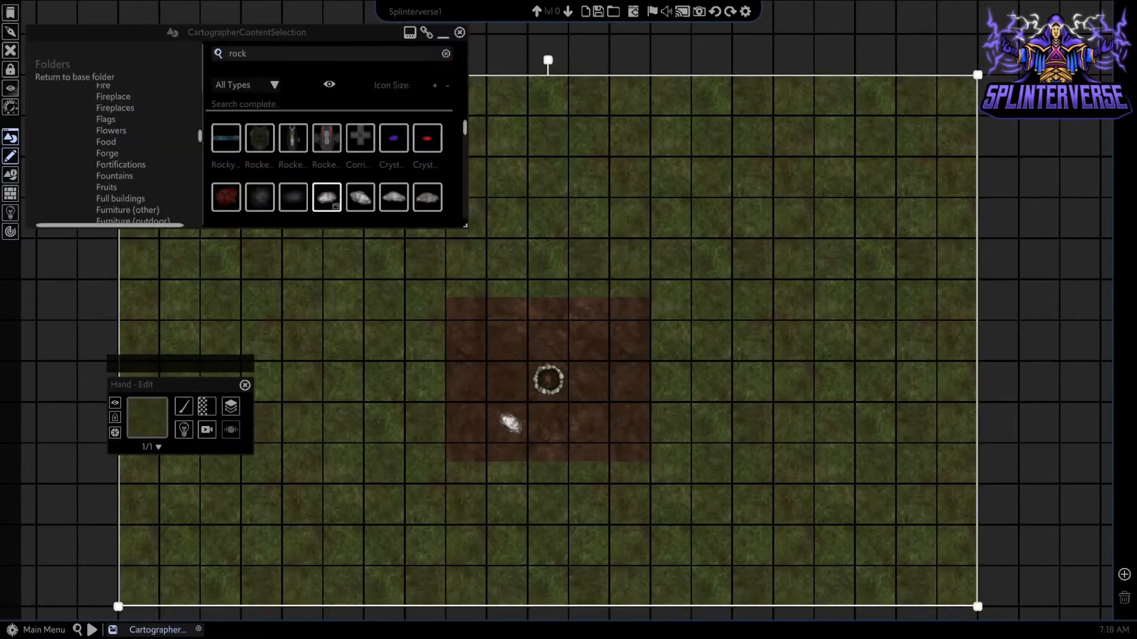
- Place another grey rock from the asset results on the dirt, northeast of the campfire
click(427, 197)
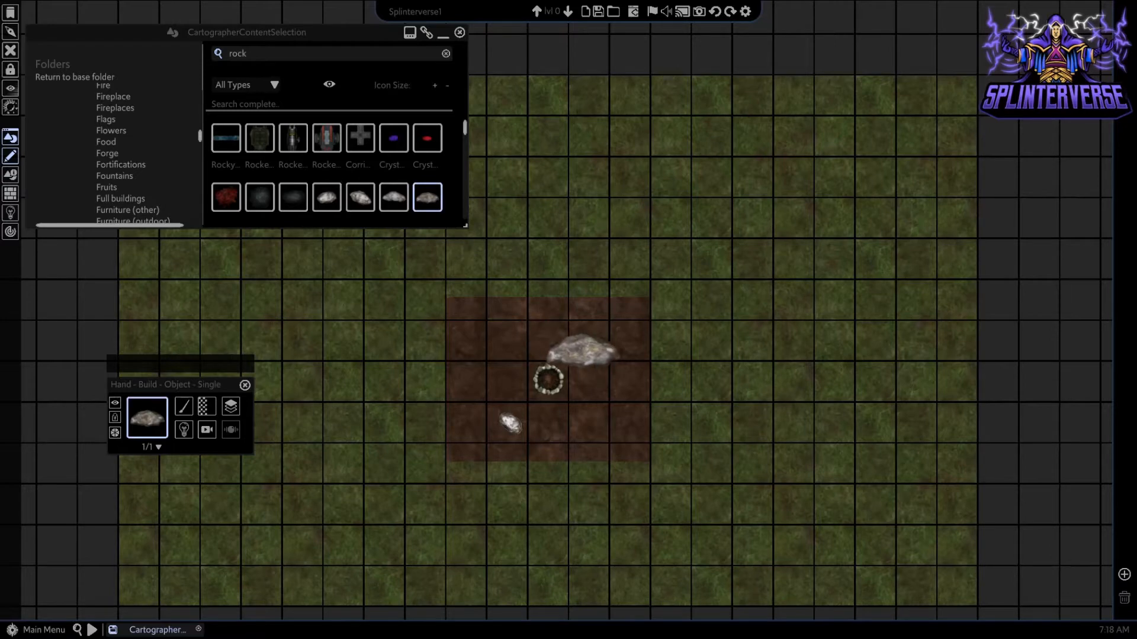
click(604, 318)
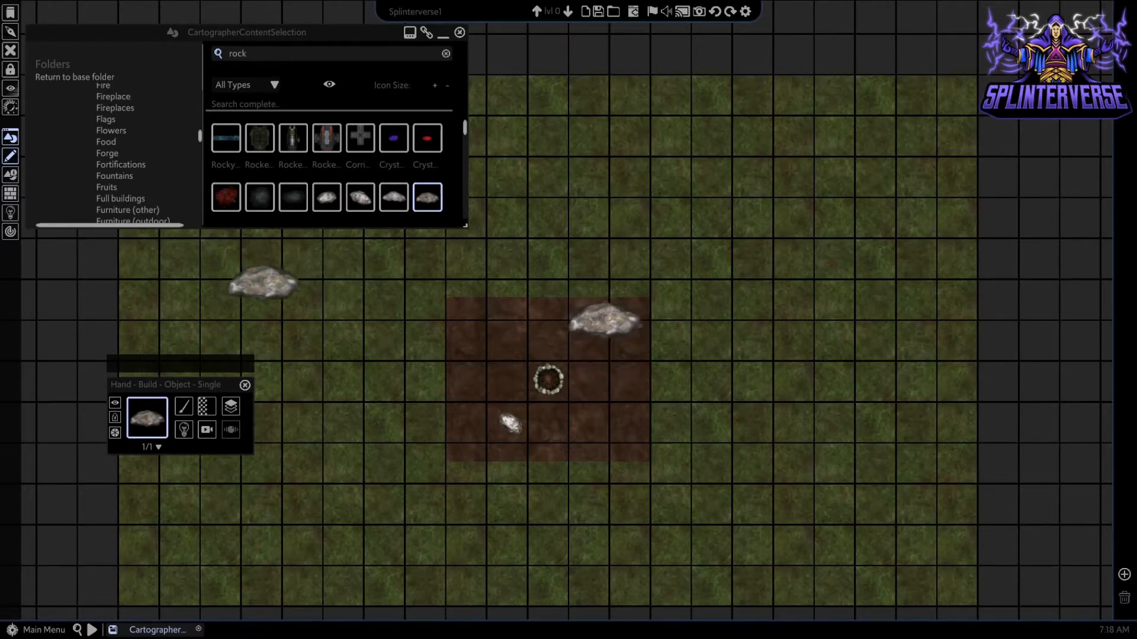
right_click(278, 291)
- Shrink the northeast rock to slightly over one grid square, rotate it diagonally and move it closer to the campfire
click(604, 319)
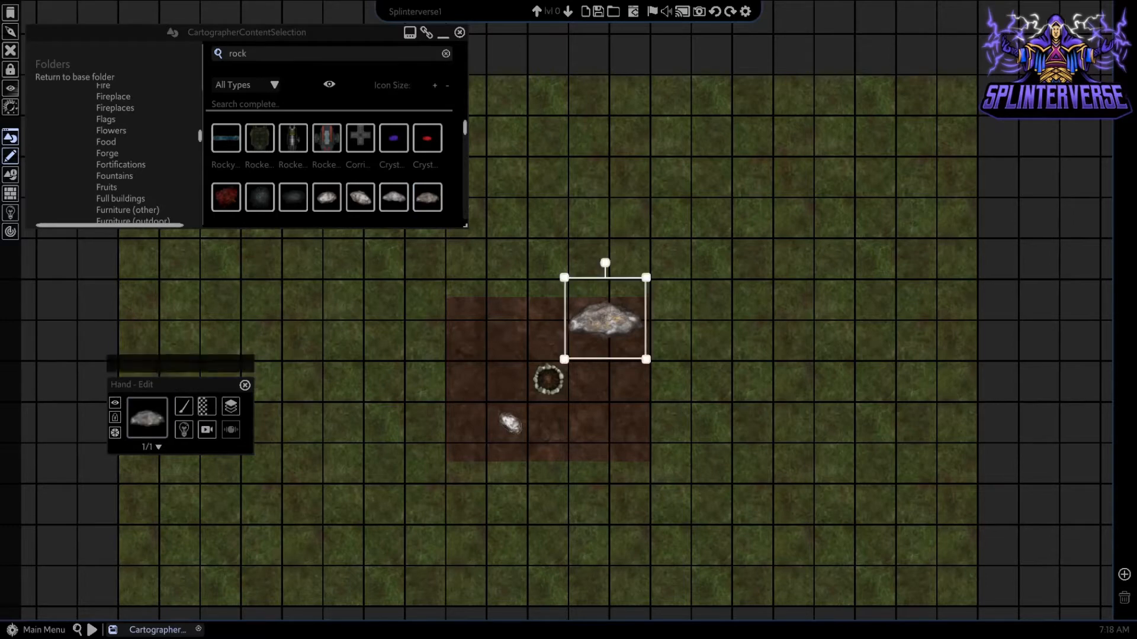
drag(564, 277, 590, 304)
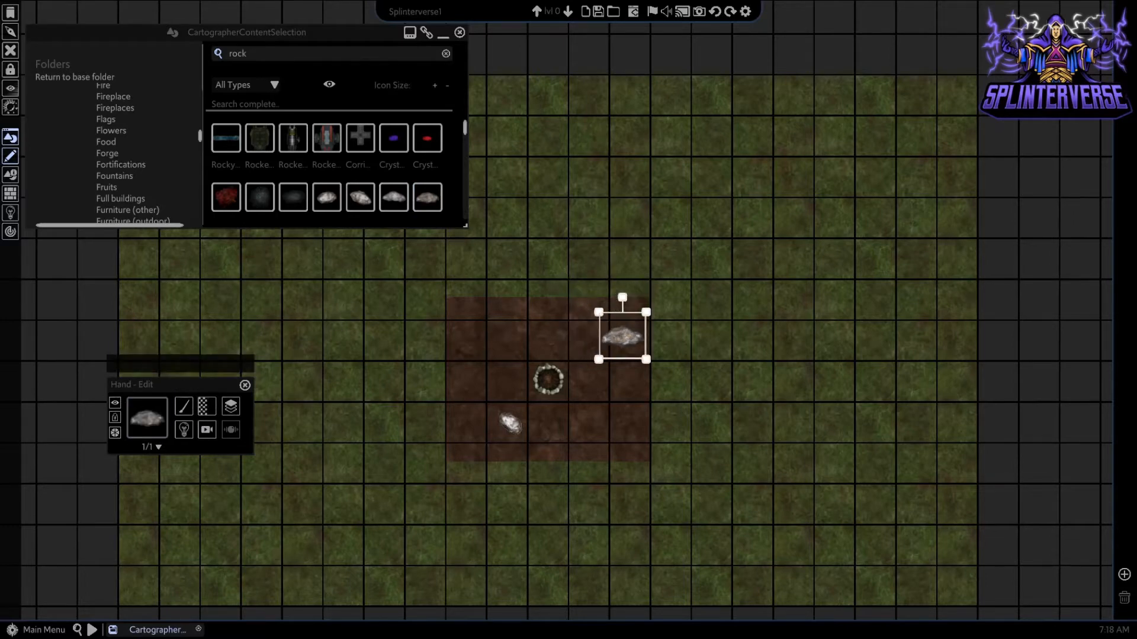
drag(623, 298, 581, 336)
click(598, 385)
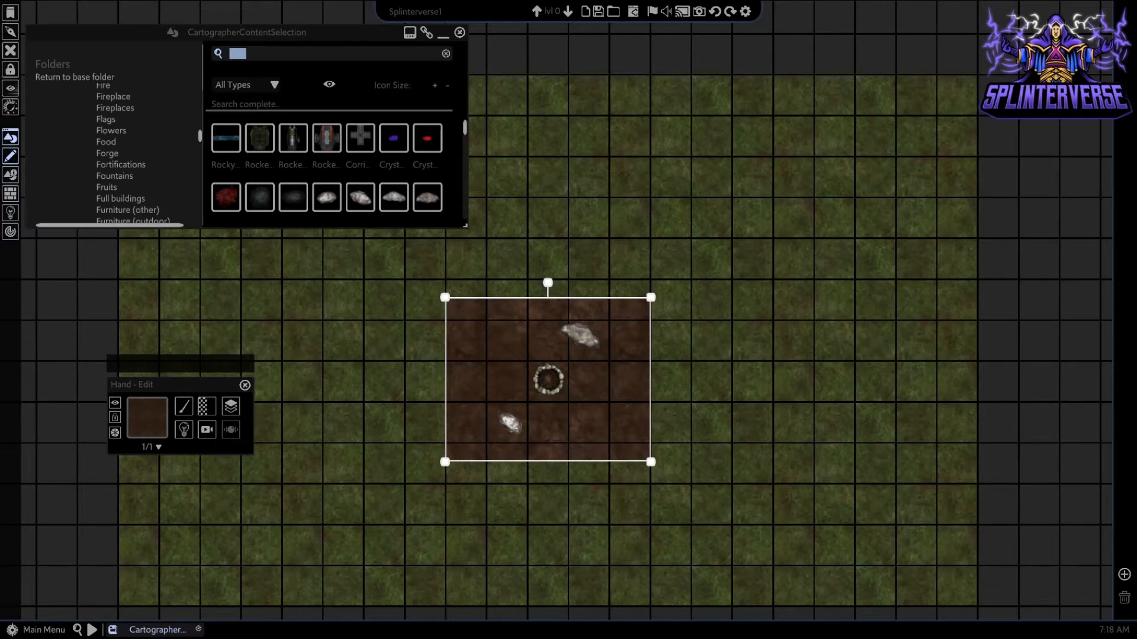
- Search the assets for "log" and enlarge the content selection window to look through the results
text(log)
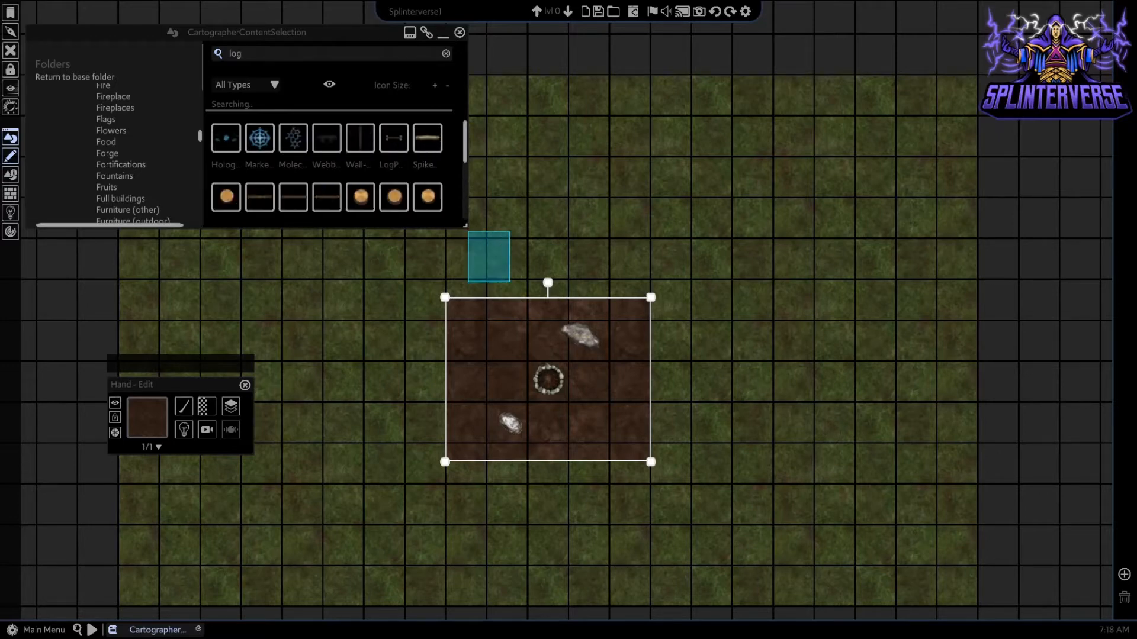
click(485, 258)
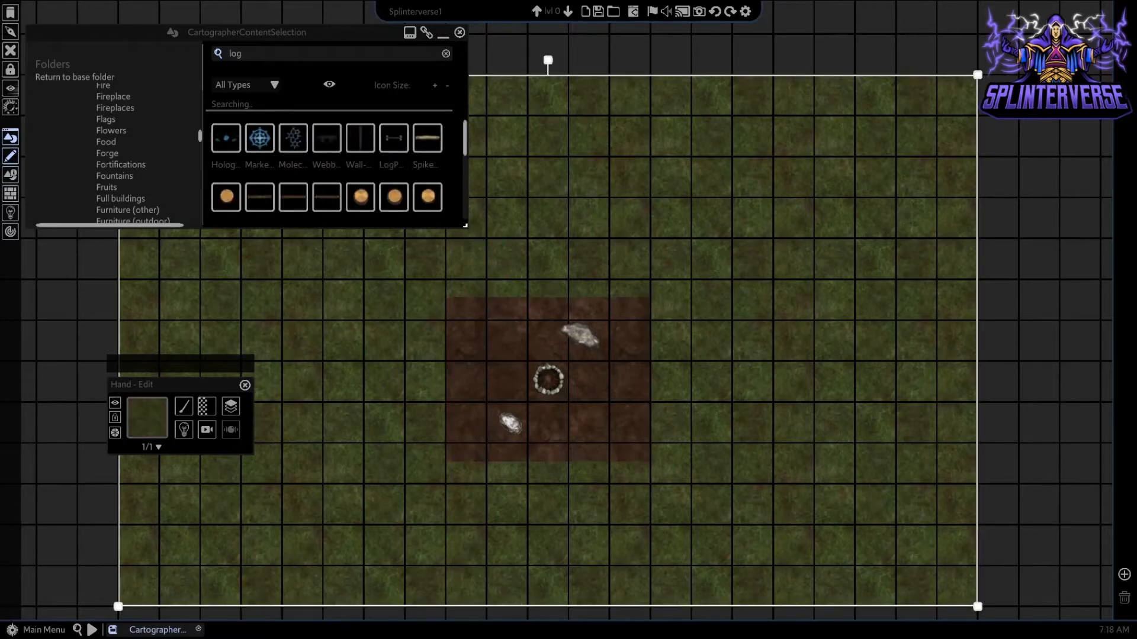
drag(465, 226, 640, 280)
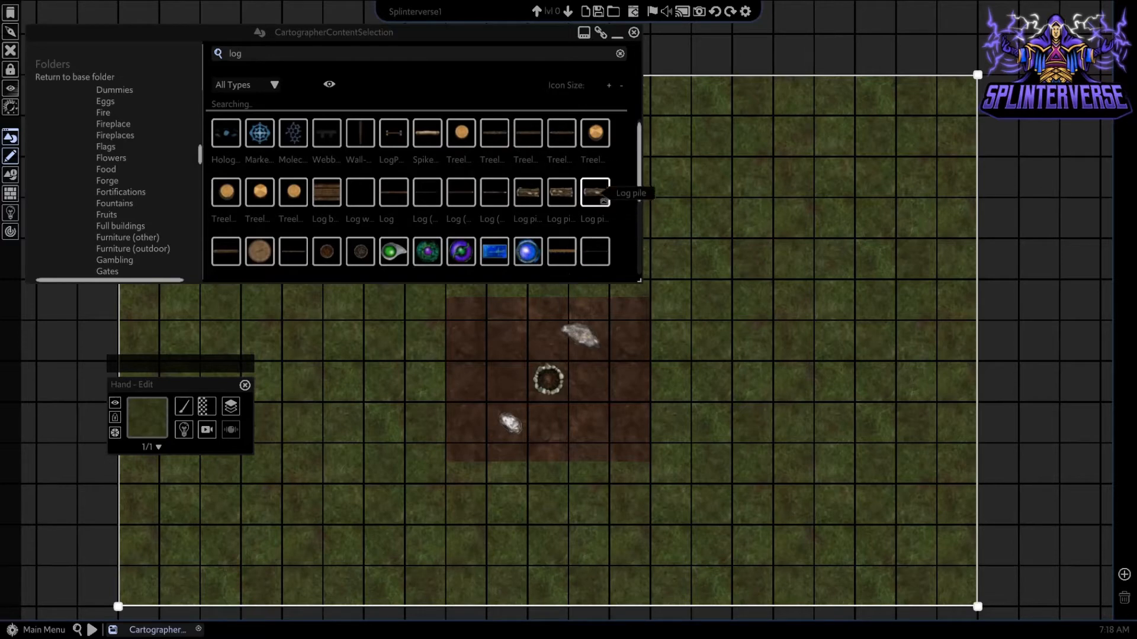
scroll(592, 180, down, 2)
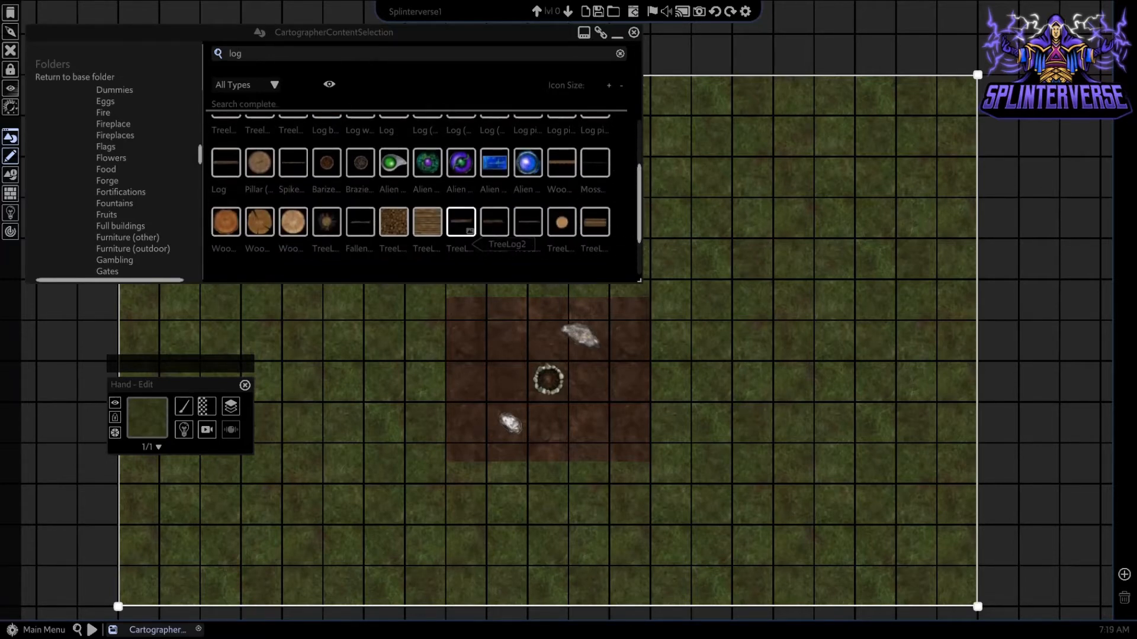
scroll(536, 195, up, 2)
scroll(539, 202, up, 1)
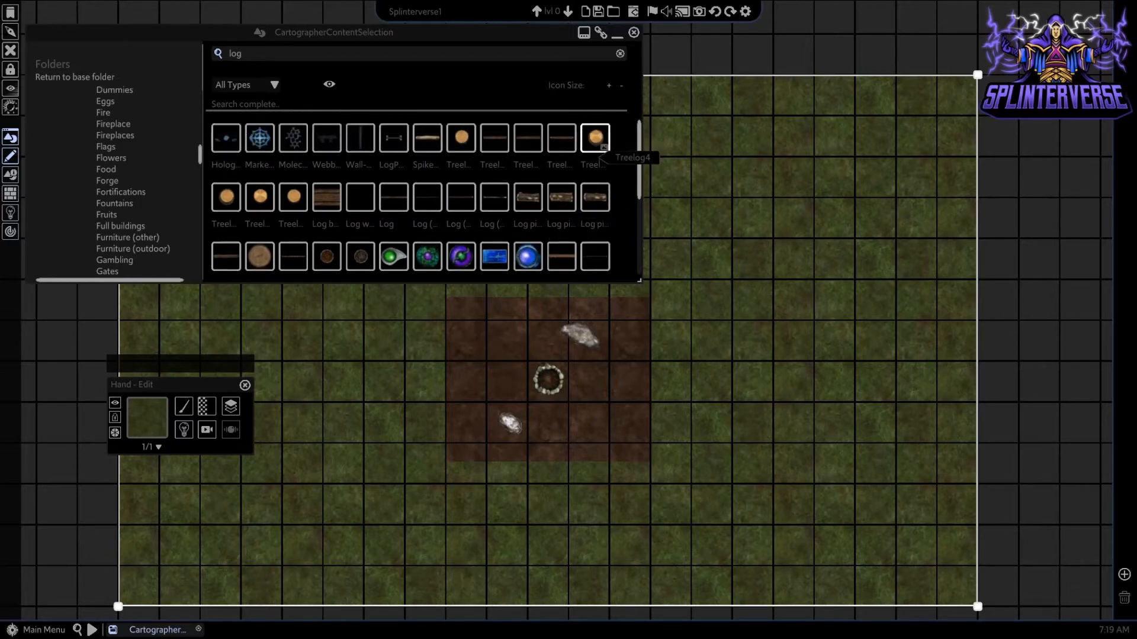
- Place Treelog4 on the dirt northwest of the campfire and shrink it to about two thirds of a grid square
click(595, 139)
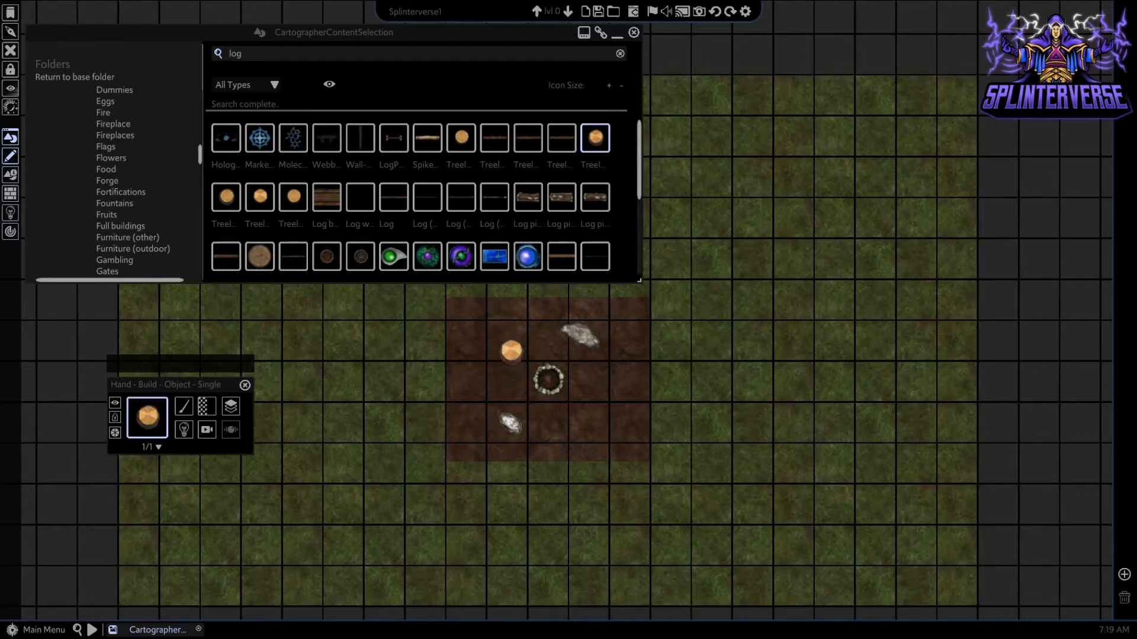
click(514, 347)
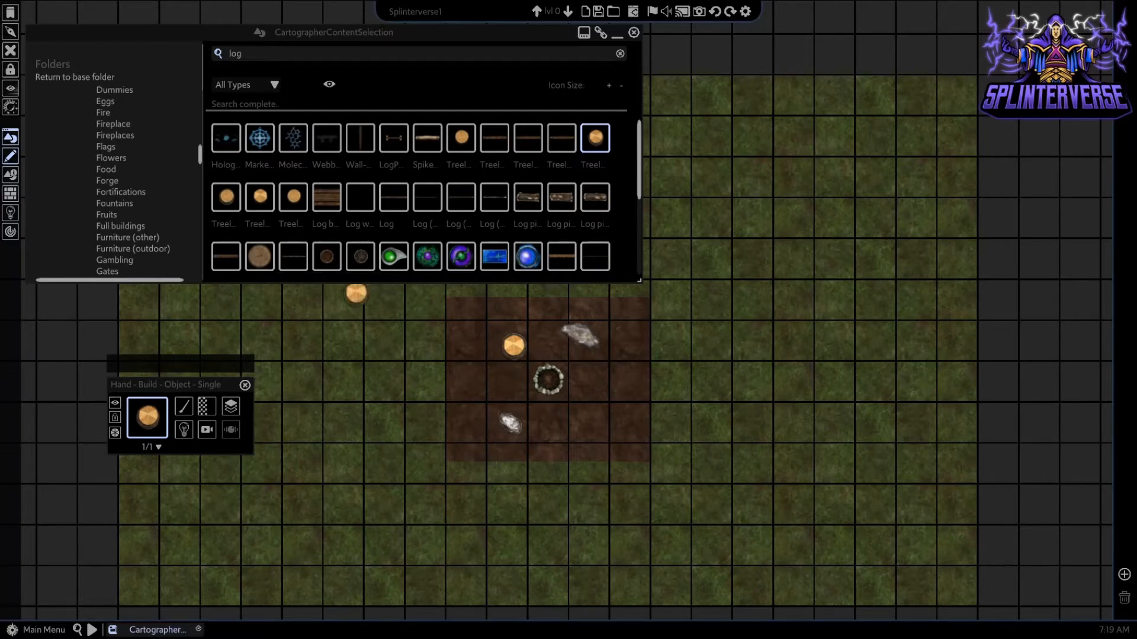
key(Escape)
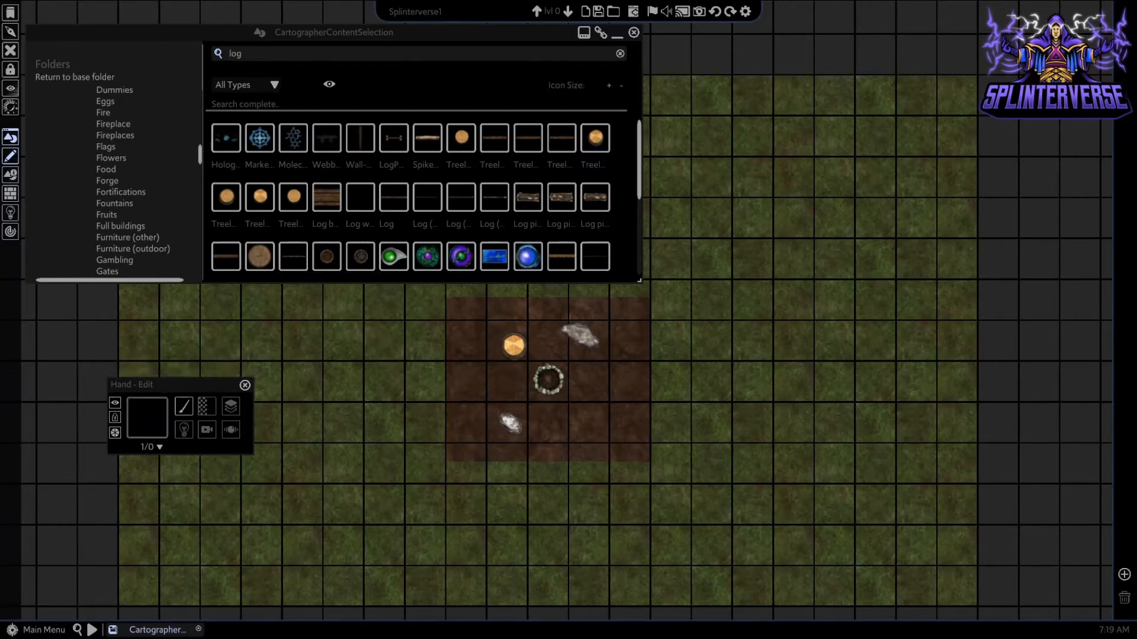
click(514, 346)
mouse_move(533, 368)
mouse_down()
mouse_move(508, 343)
mouse_move(515, 357)
mouse_up()
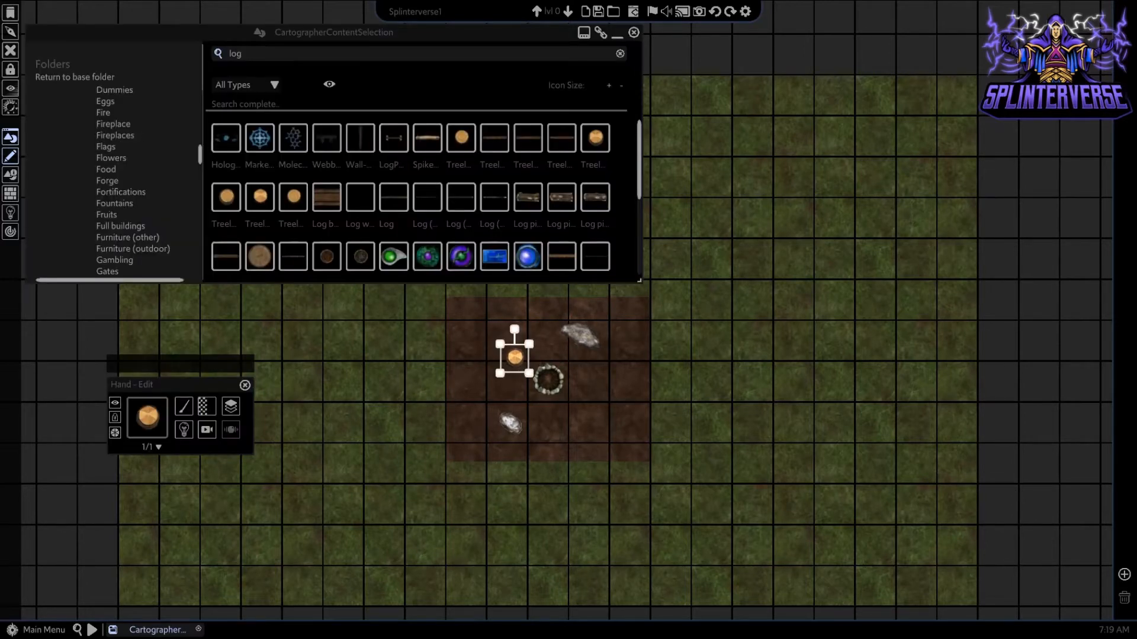
- Browse to the Logs and planks folder and place a log pile on the dirt, southeast of the campfire
scroll(118, 178, down, 5)
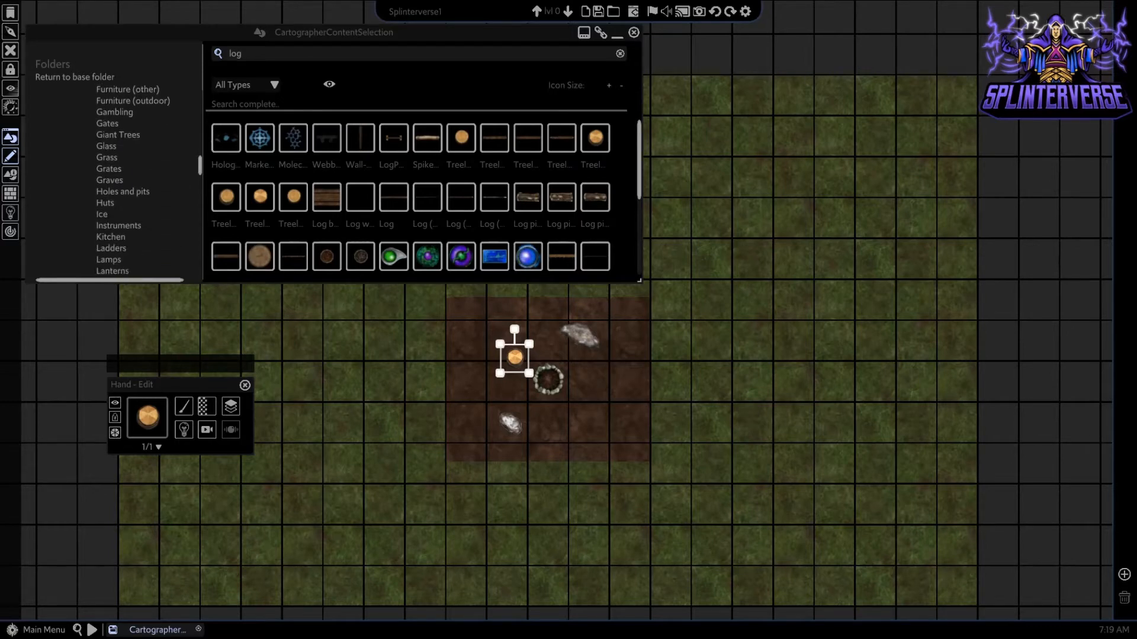
scroll(116, 184, up, 3)
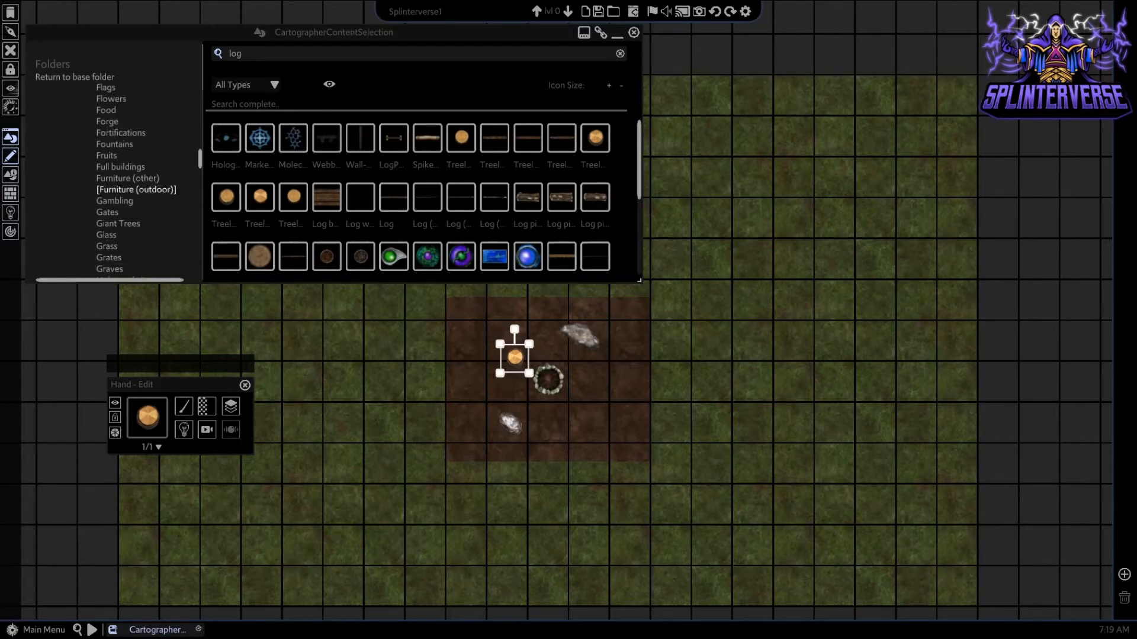
scroll(116, 184, down, 5)
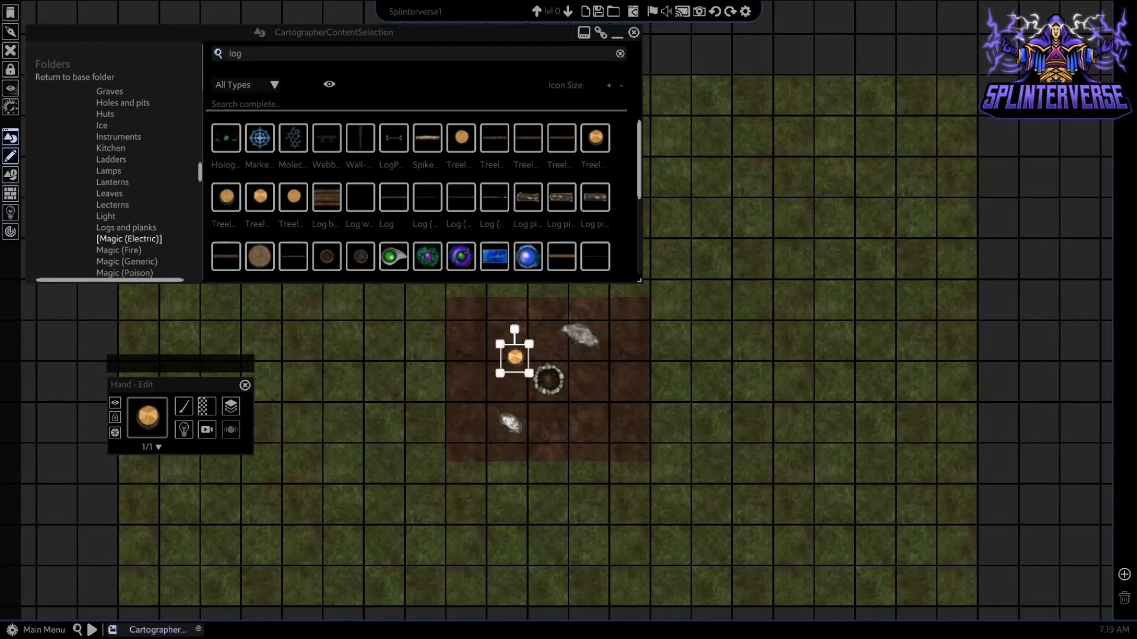
click(129, 227)
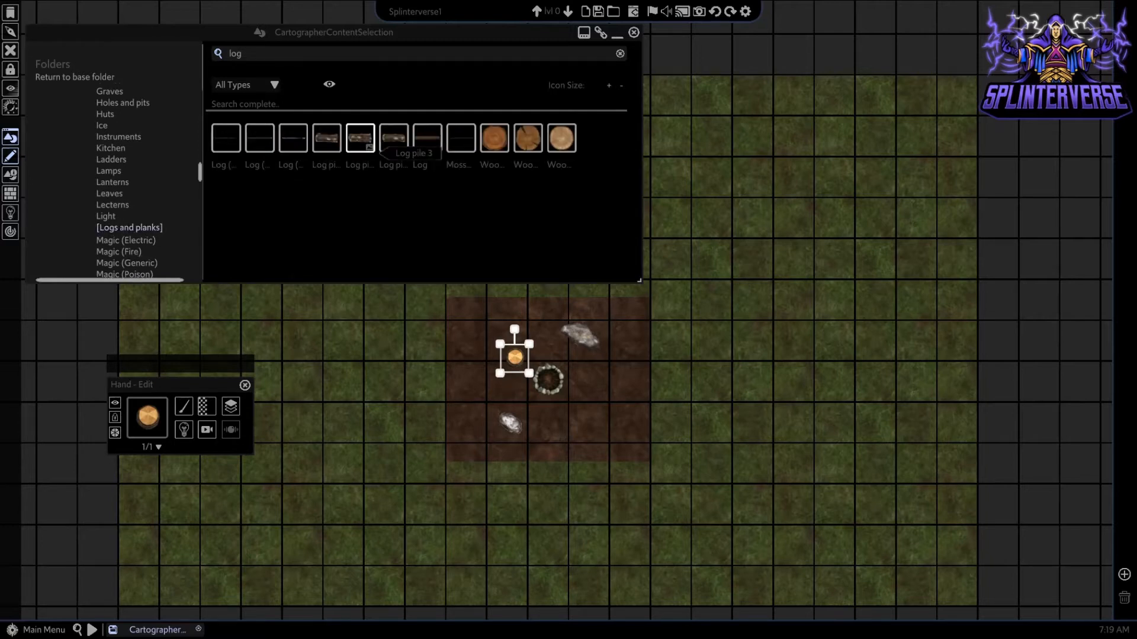
click(361, 138)
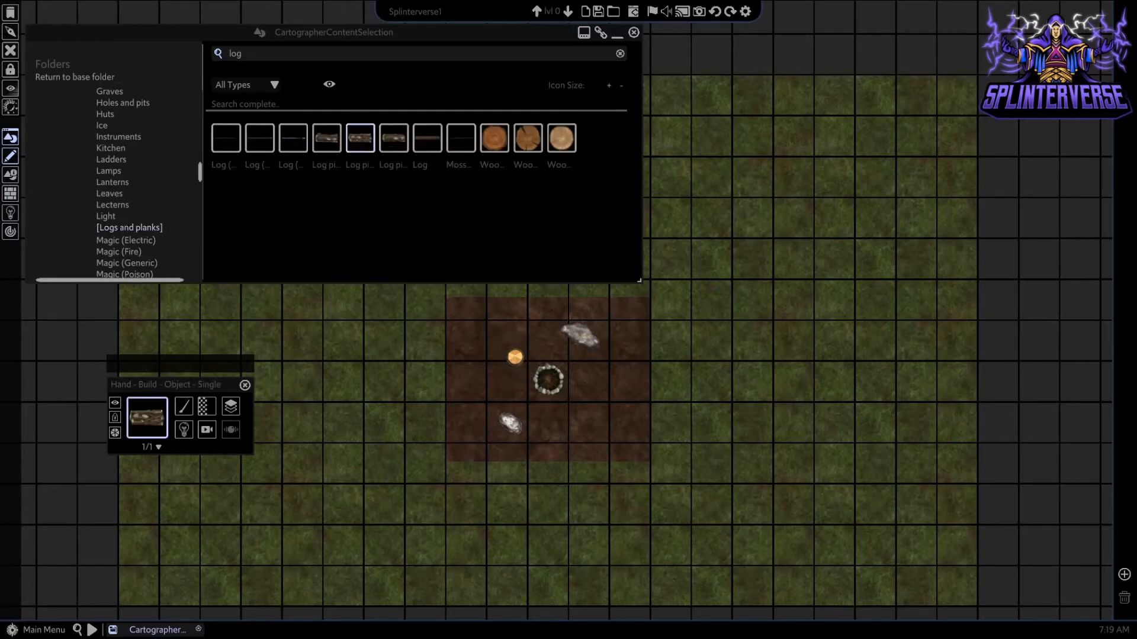
click(394, 138)
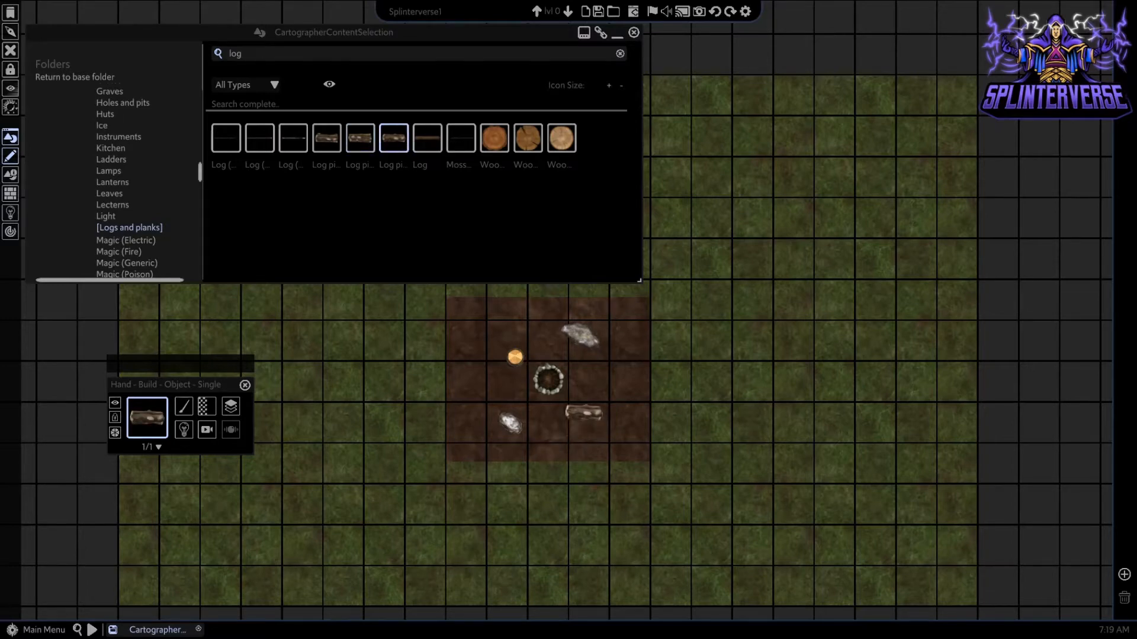
right_click(377, 397)
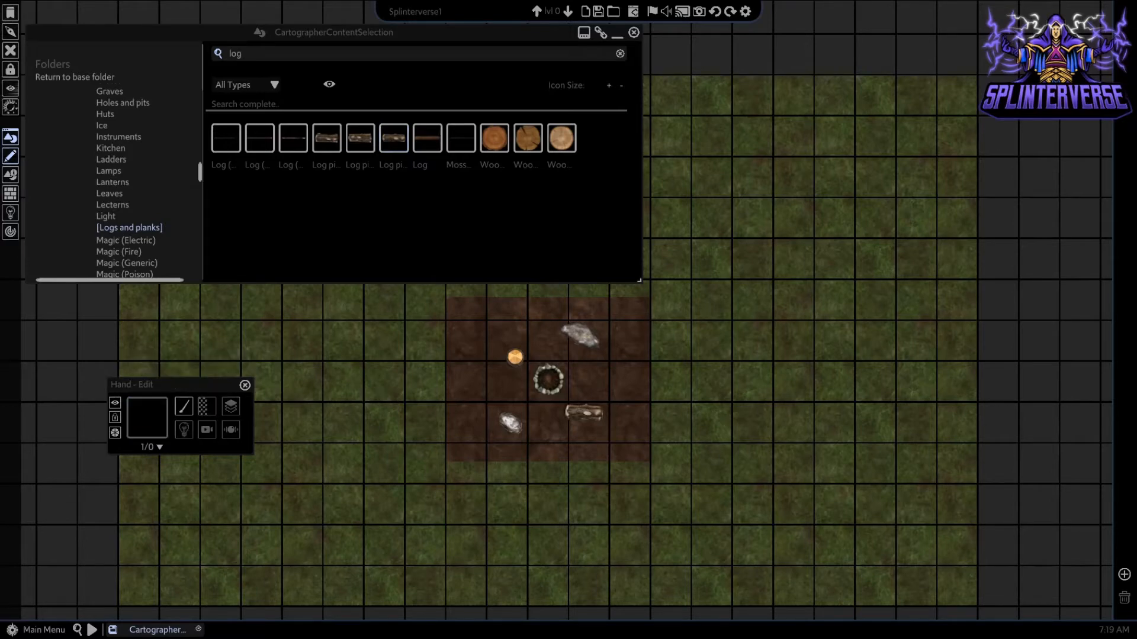
- Shrink the log pile slightly and rotate it to a diagonal angle southeast of the campfire
click(583, 412)
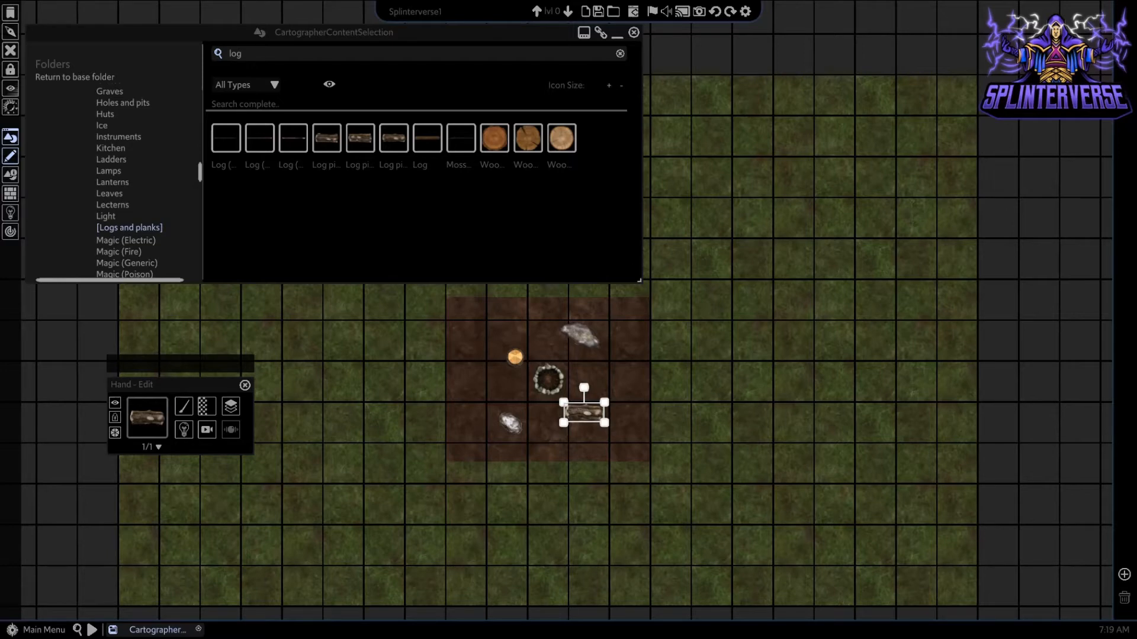
mouse_move(564, 403)
mouse_down()
mouse_move(578, 391)
mouse_move(569, 396)
mouse_up()
click(681, 414)
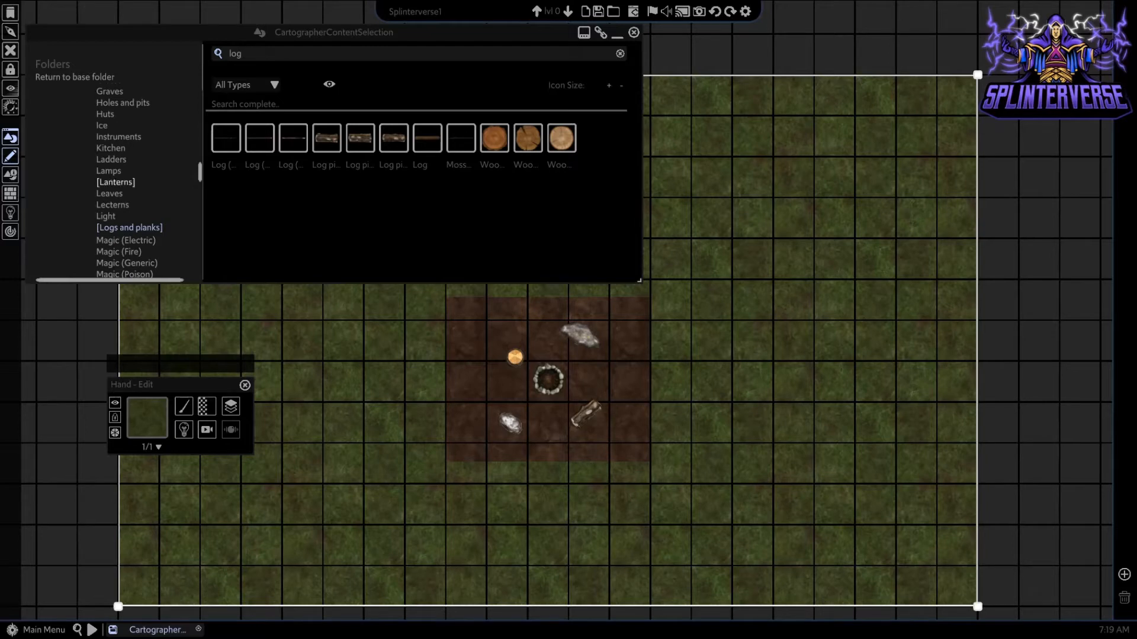
- Browse to the Tents folder and place the tattered cream tent on the dirt, just east of the log pile
scroll(130, 178, down, 15)
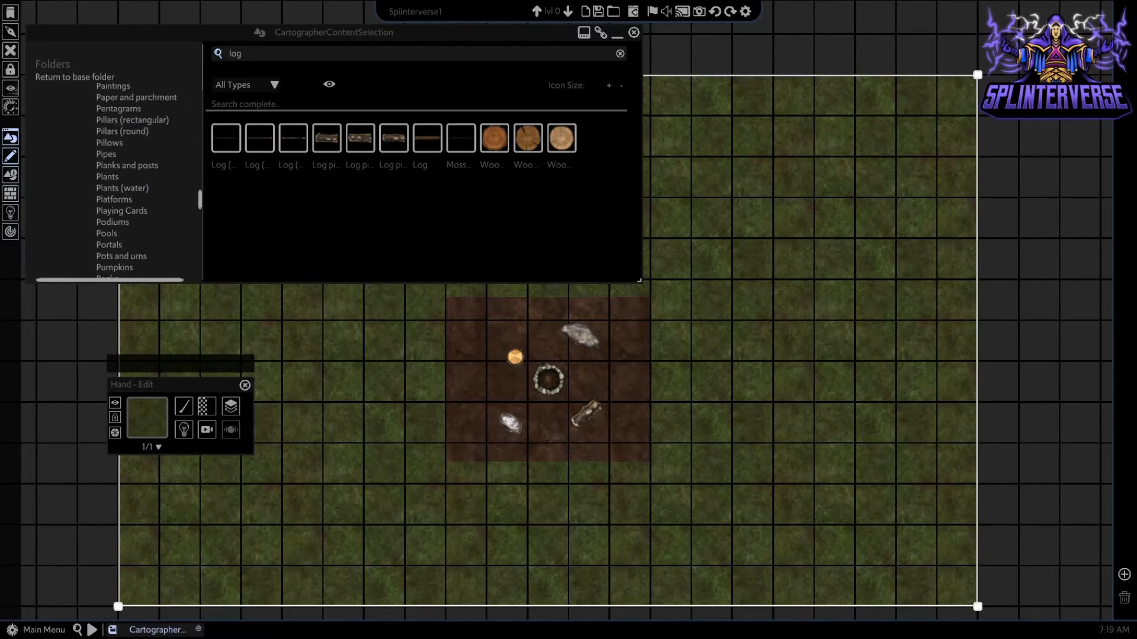
scroll(130, 178, down, 8)
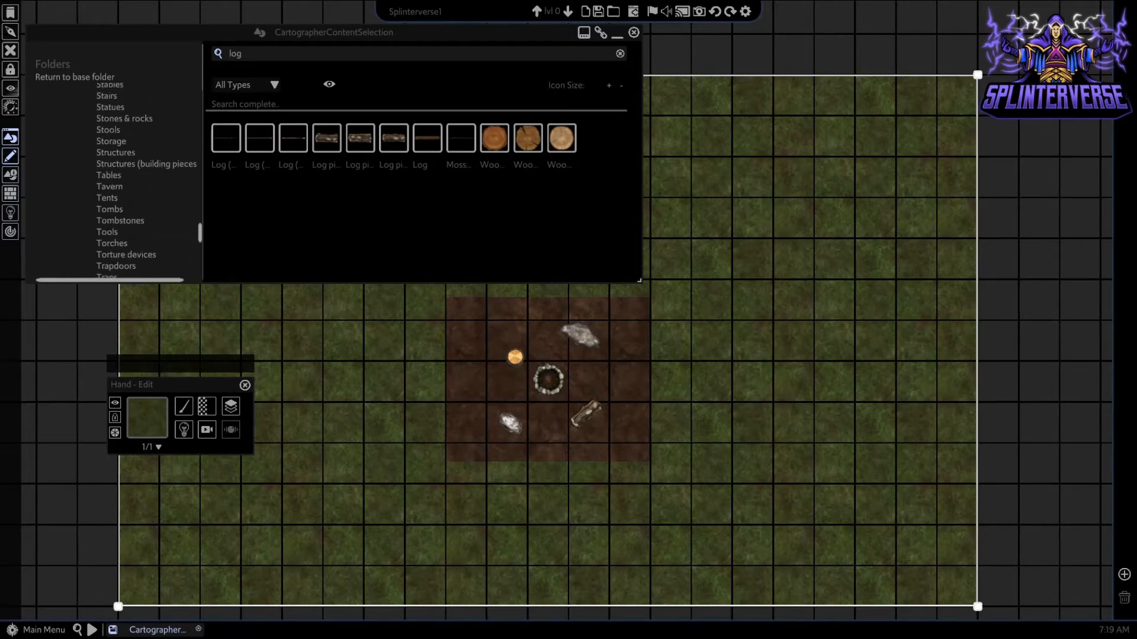
click(110, 198)
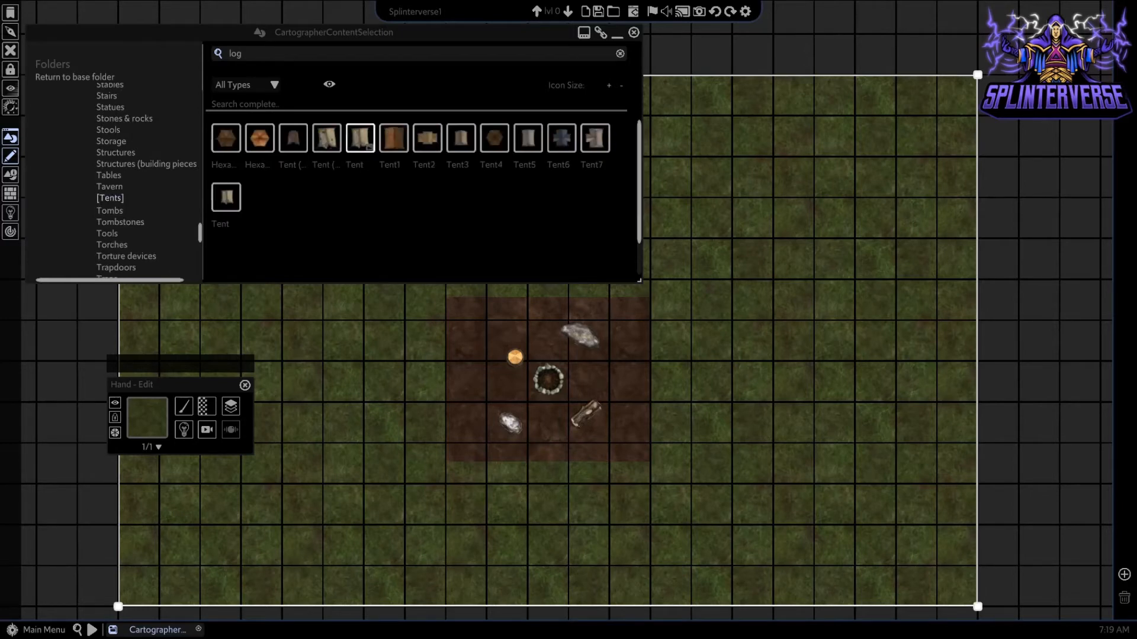
click(332, 141)
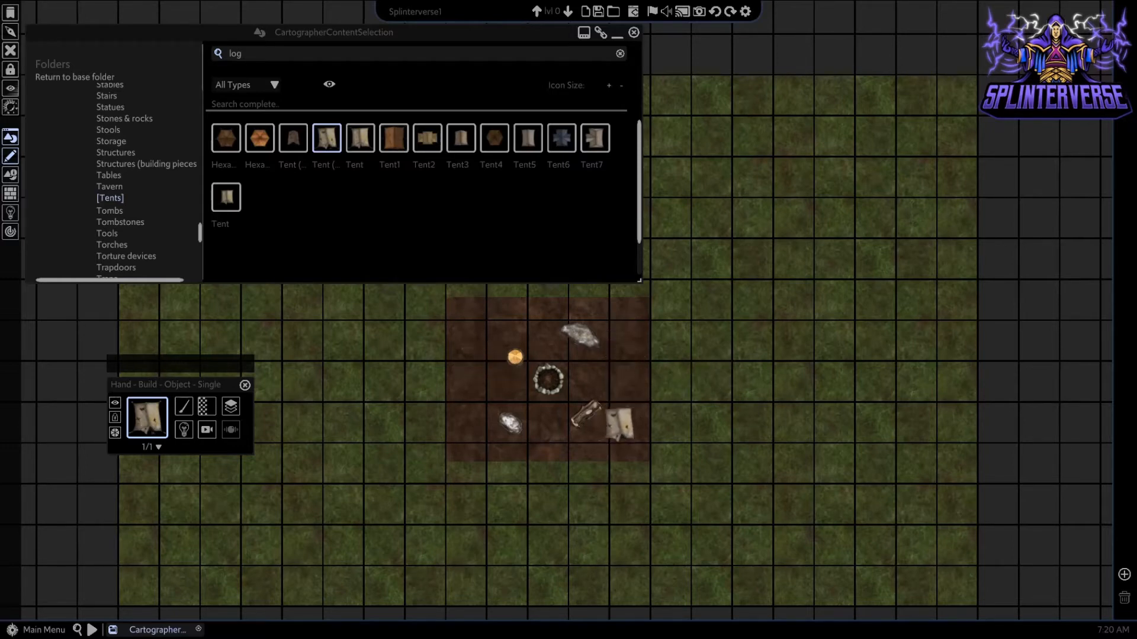
click(626, 423)
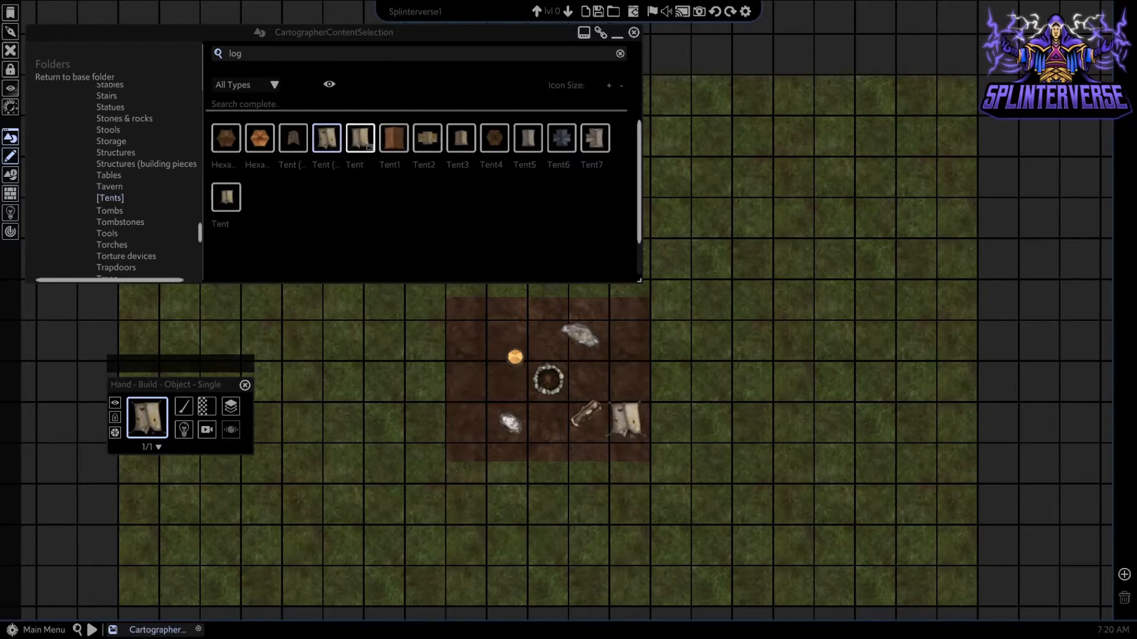
- Place the brown Tent1 over the dirt patch's western edge, northwest of the campfire
click(394, 139)
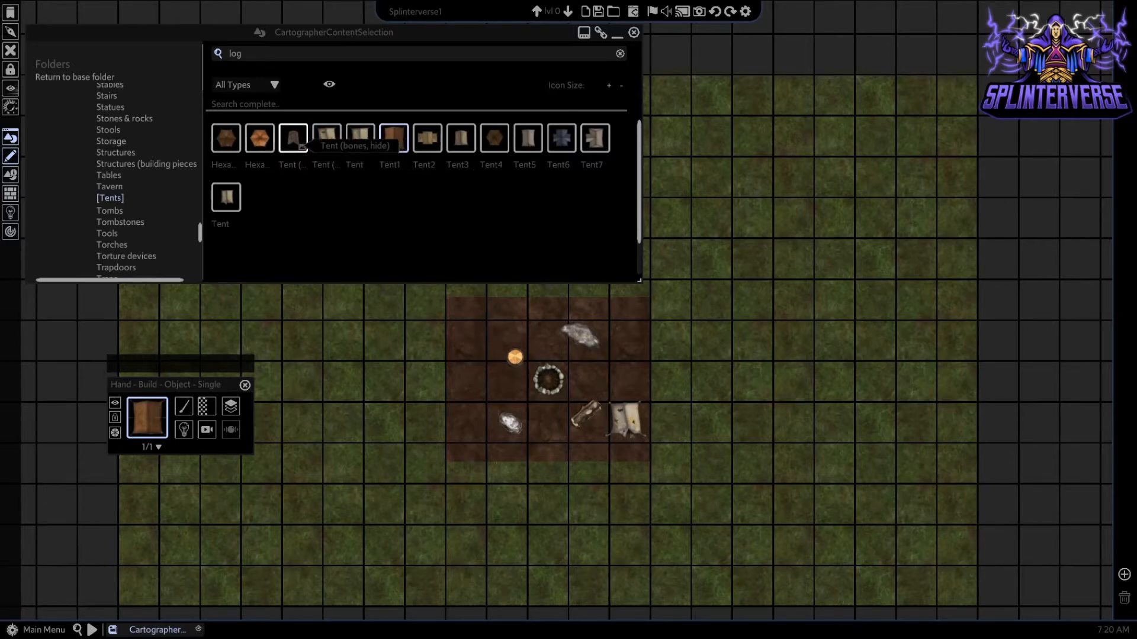
click(472, 337)
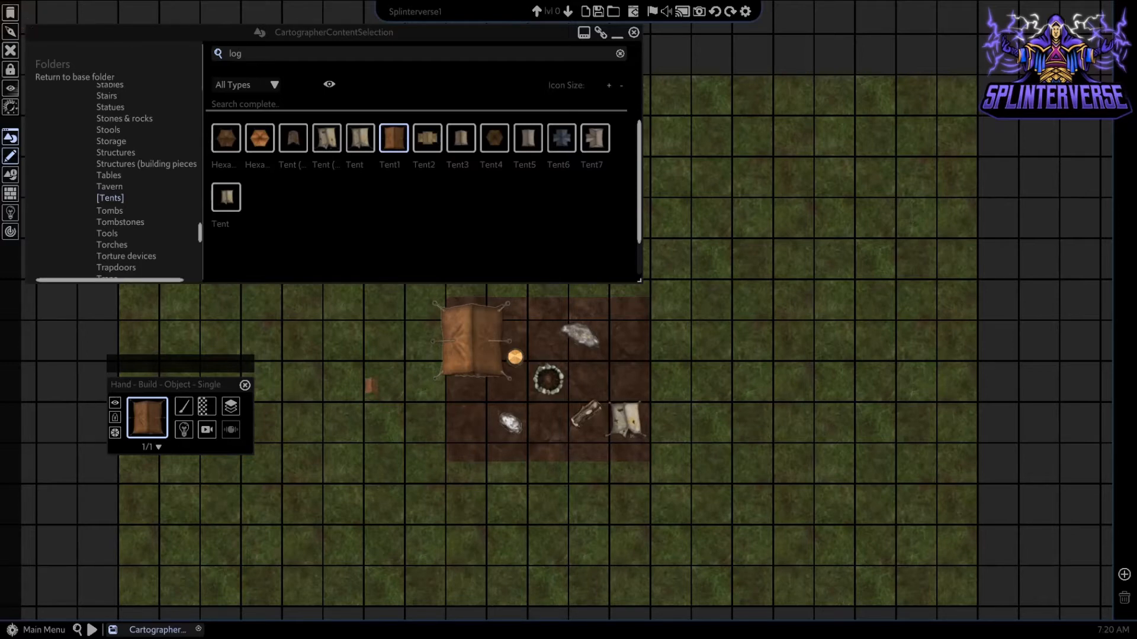
right_click(463, 354)
- Shrink the brown tent to about one and a half grid squares inside the dirt's west side, and move the tree log north of the campfire
click(462, 354)
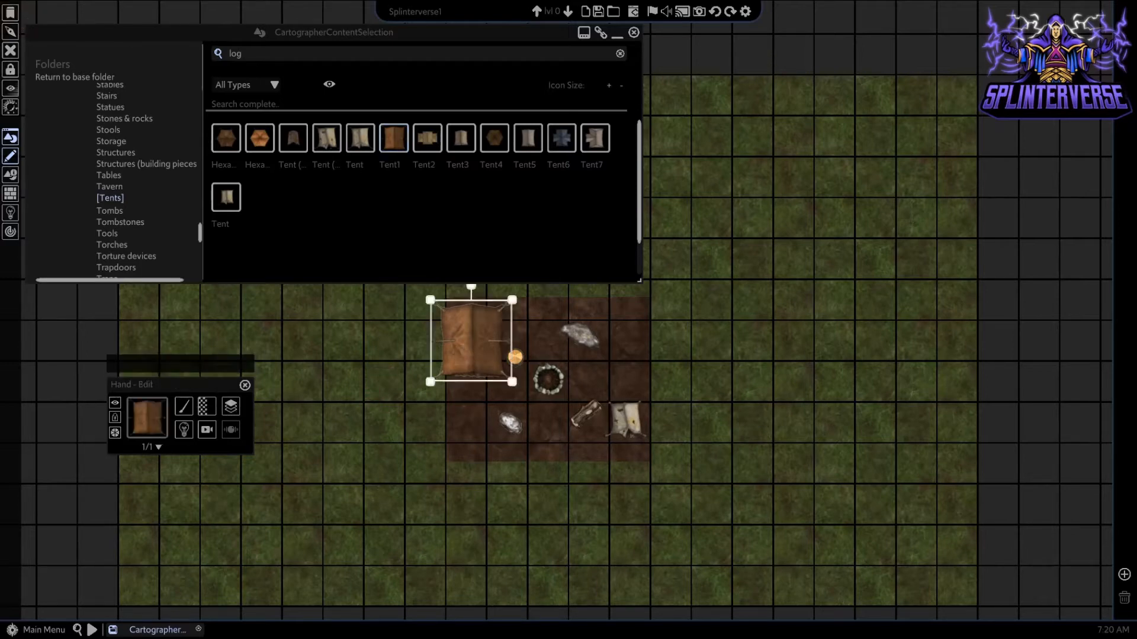
drag(512, 382, 539, 337)
click(515, 359)
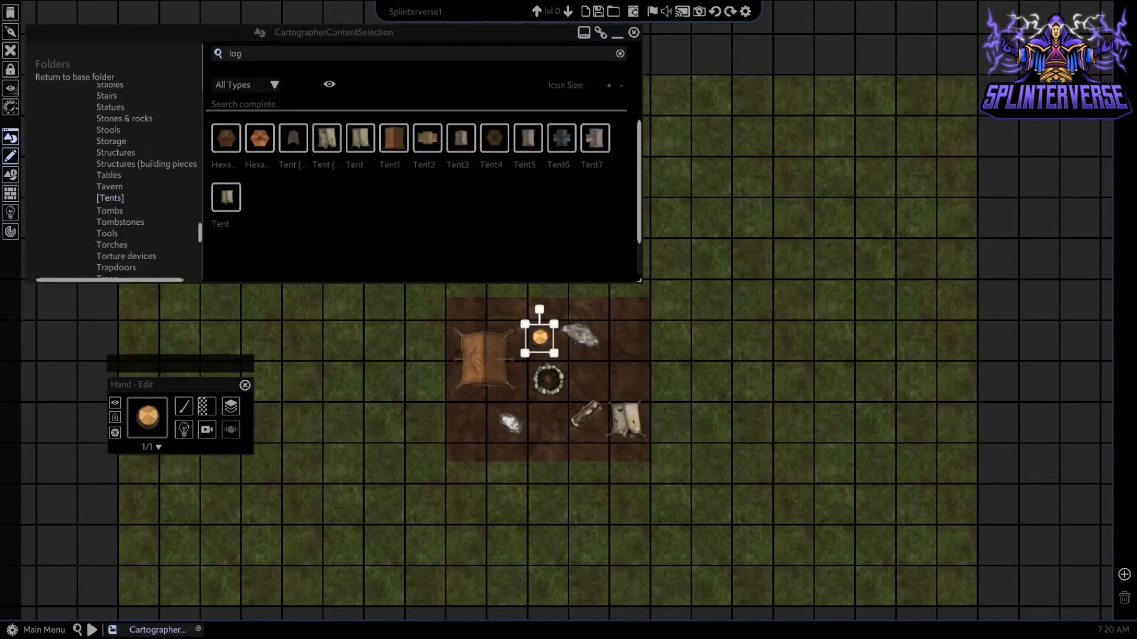
- Move the cream tent to the dirt patch's northeast corner beside the rock and rotate it clockwise
click(626, 419)
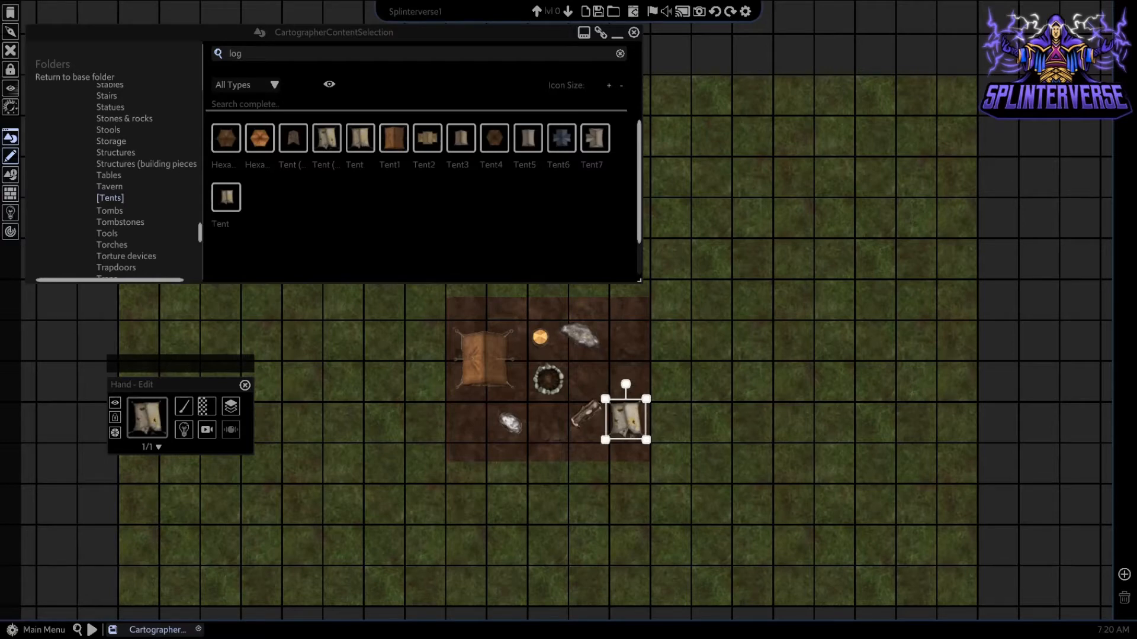
drag(625, 419, 627, 342)
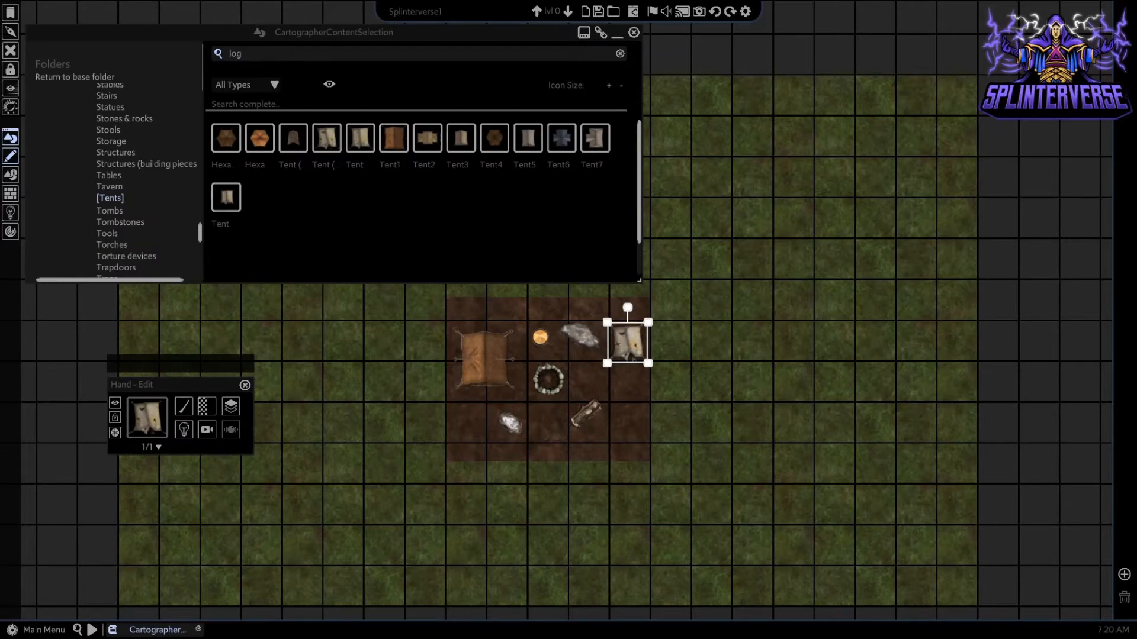
drag(627, 308, 628, 338)
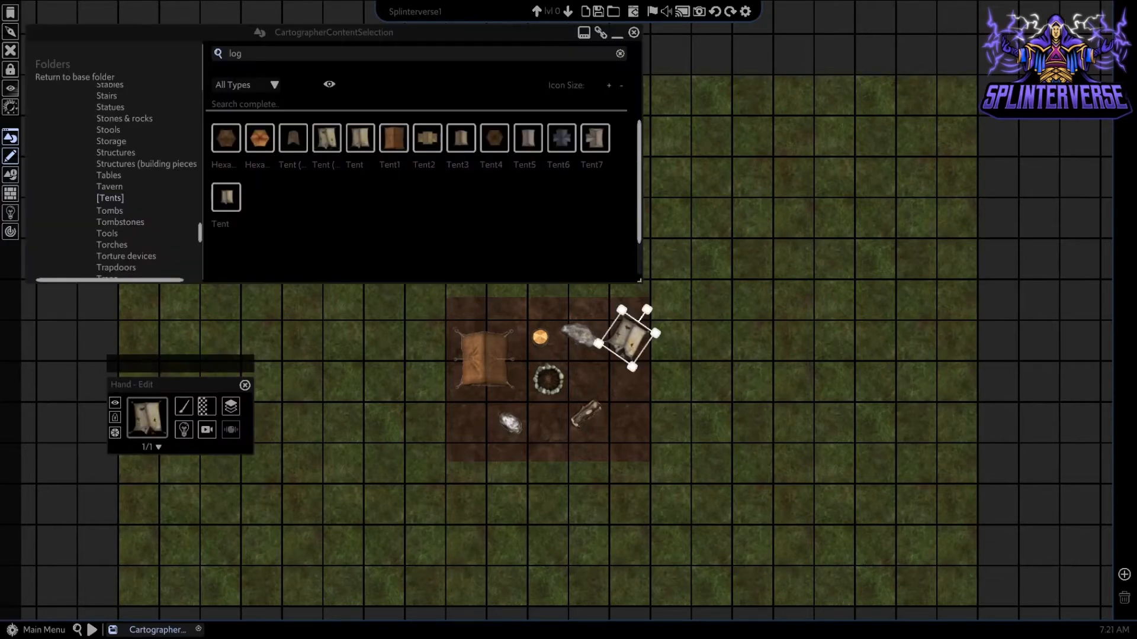
- Rotate the grey rock beside the cream tent counter-clockwise until nearly level and move it up to the dirt patch's north edge
click(581, 335)
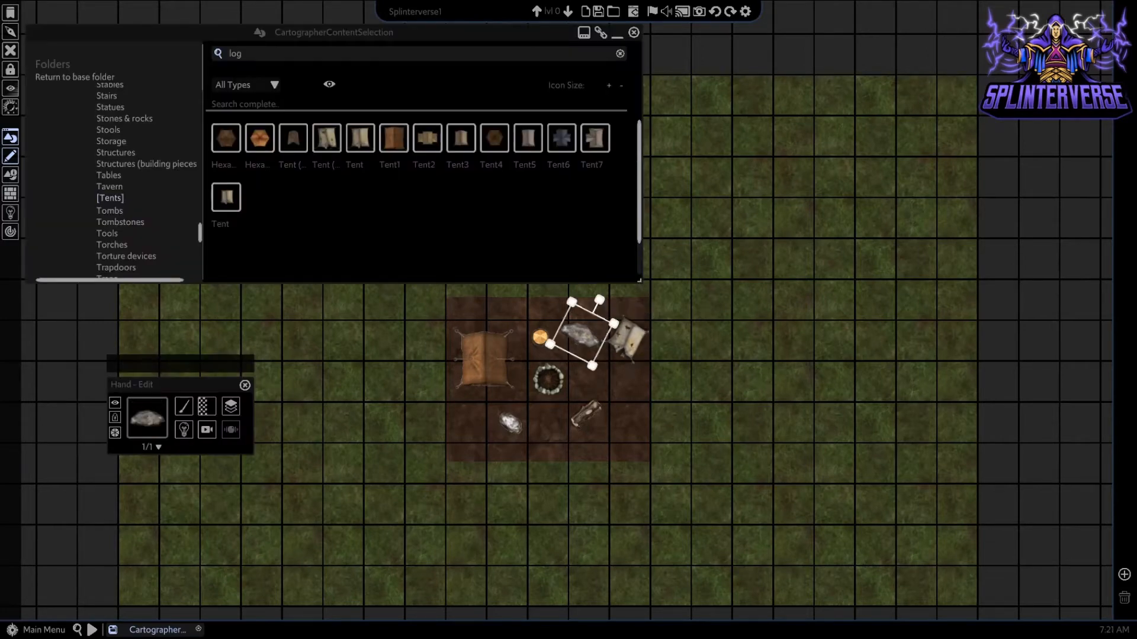
drag(599, 300, 579, 295)
drag(582, 335, 577, 318)
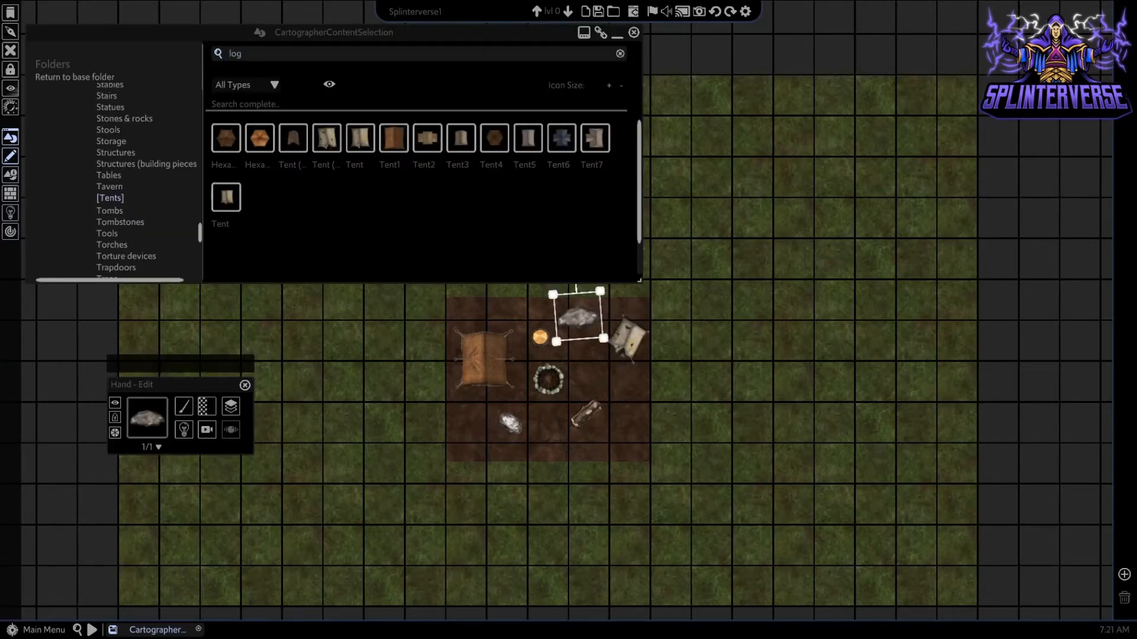
click(588, 372)
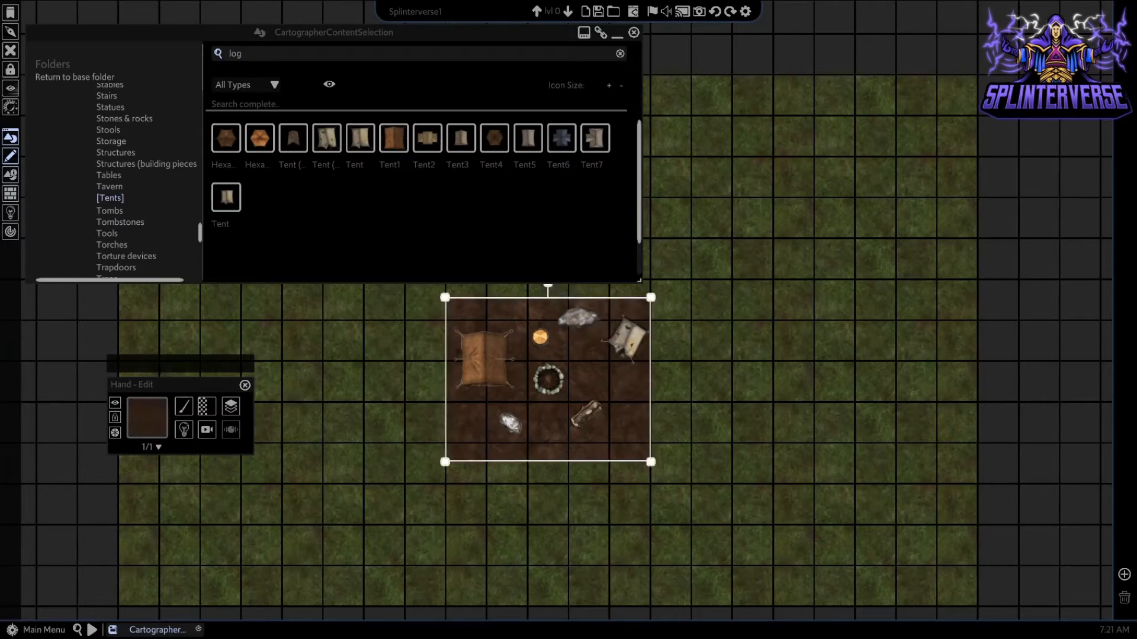
click(705, 385)
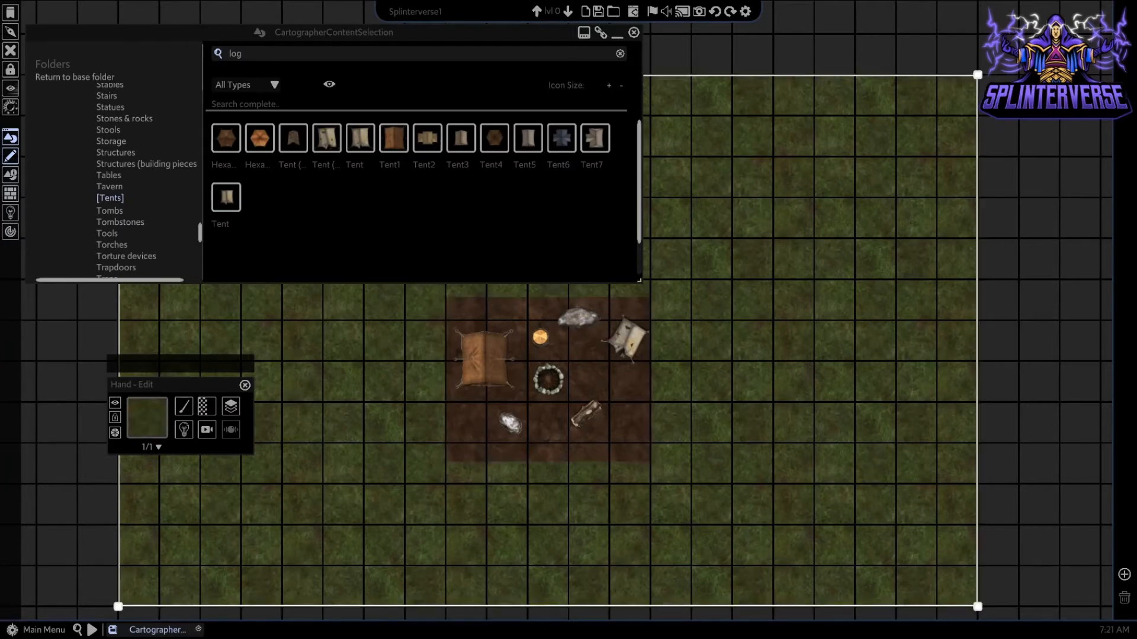
- Rotate the brown tent on the dirt's west side counter-clockwise by about 25 degrees
click(484, 359)
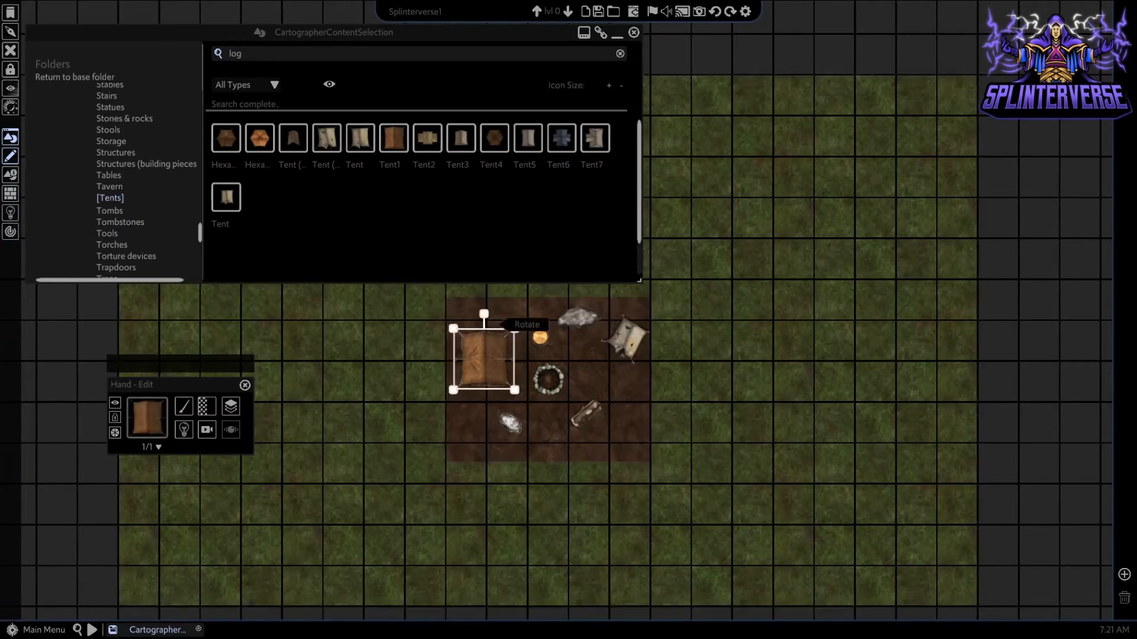
drag(483, 313, 479, 325)
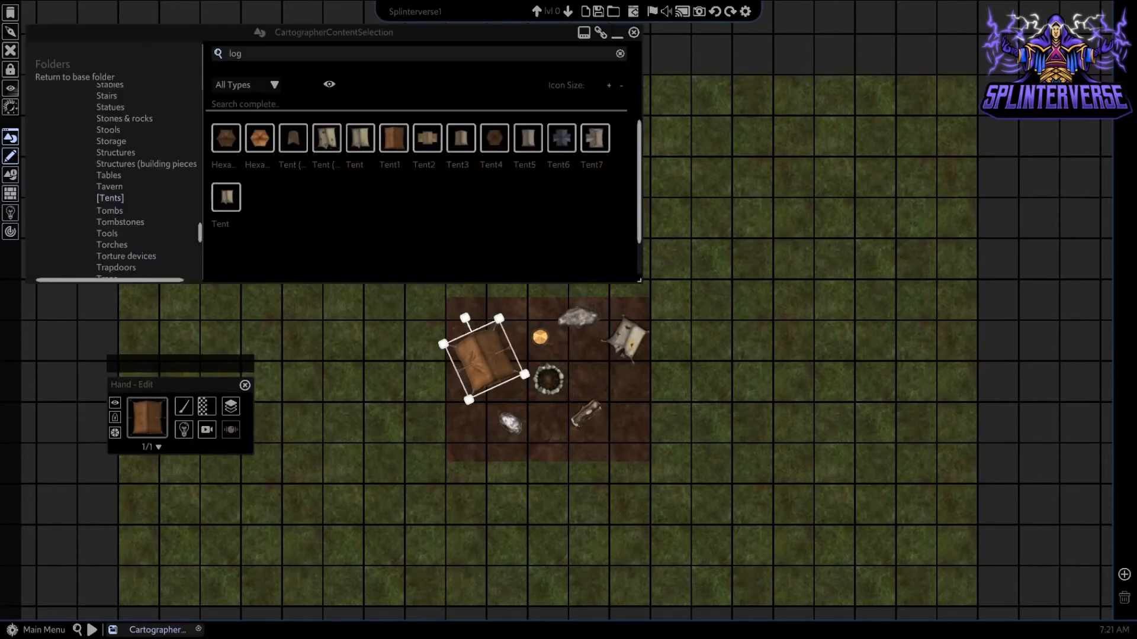
click(391, 361)
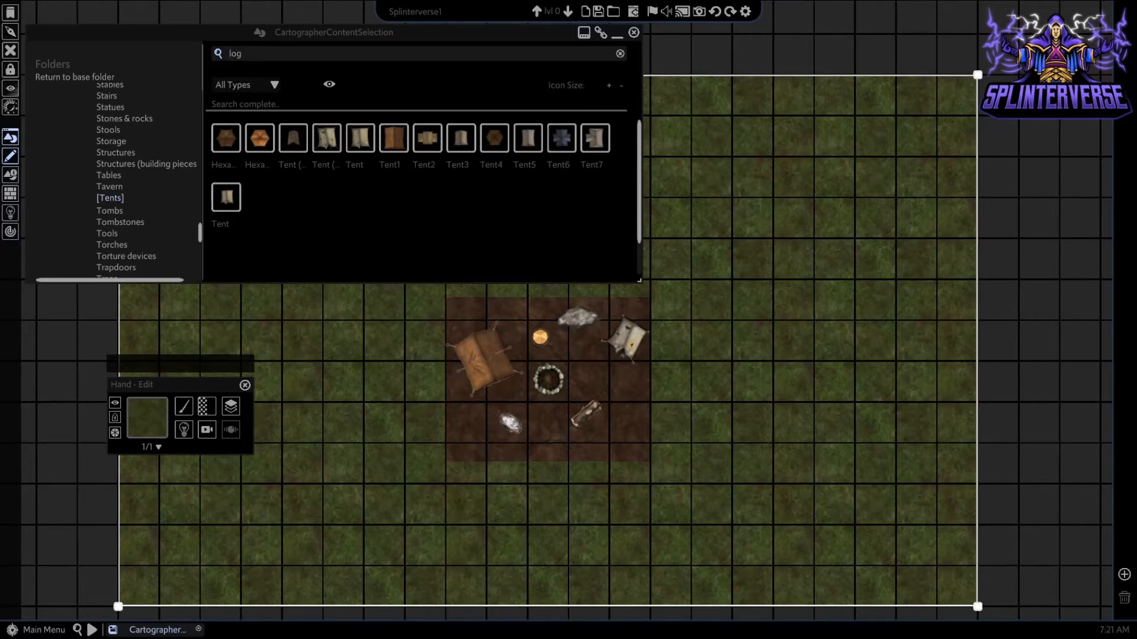
- Browse the asset library to the Bushes folder and look through the available bushes
scroll(136, 178, up, 10)
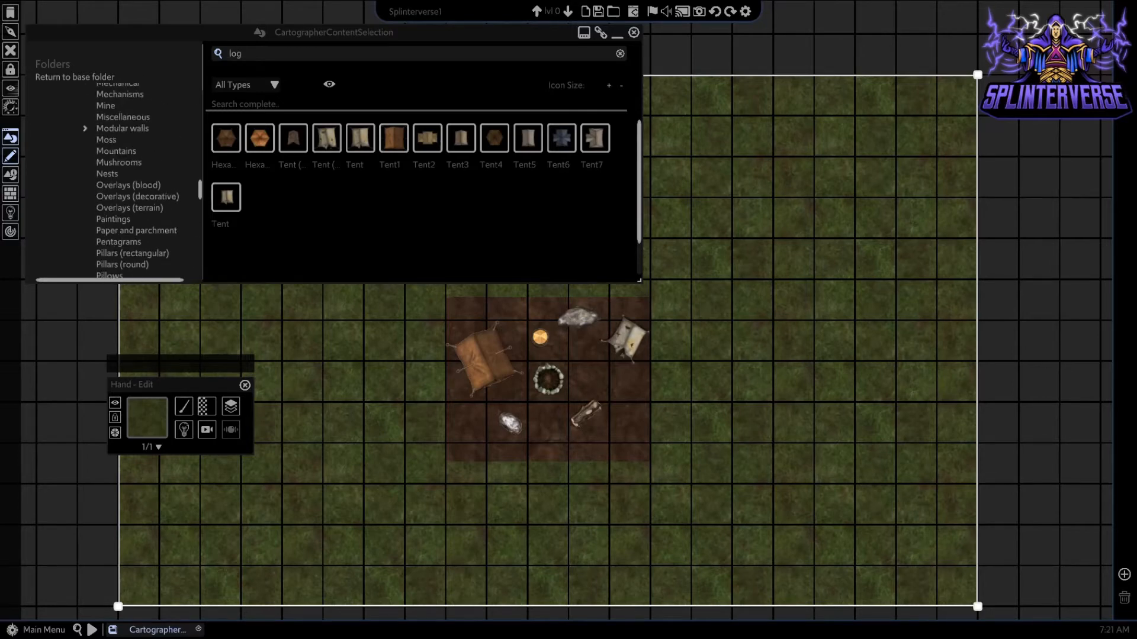
scroll(136, 178, up, 10)
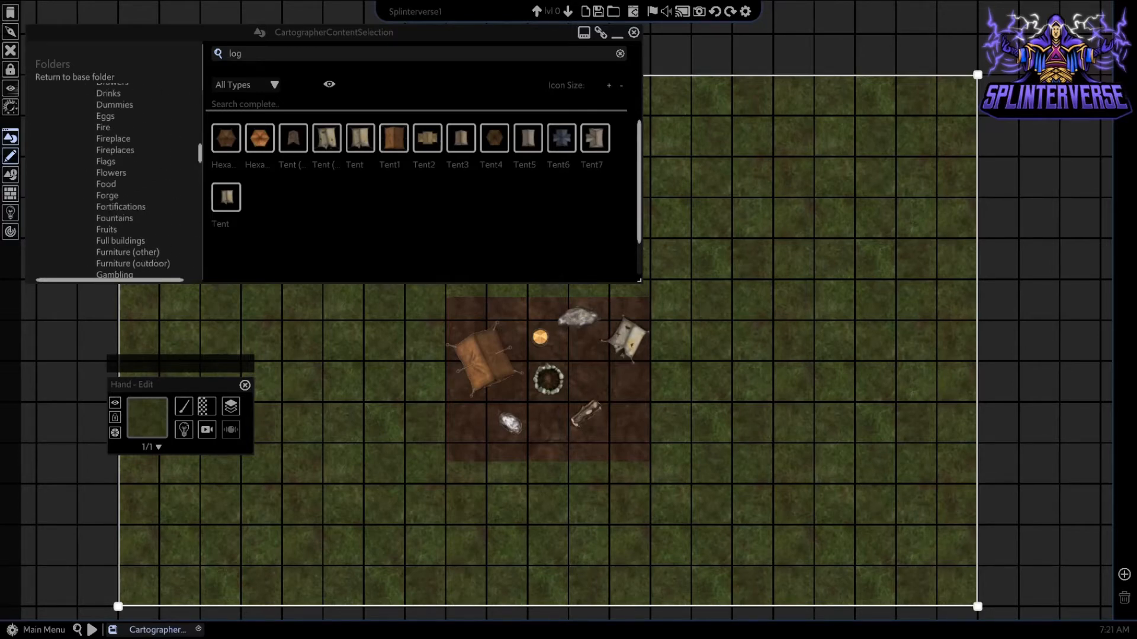
scroll(136, 178, up, 10)
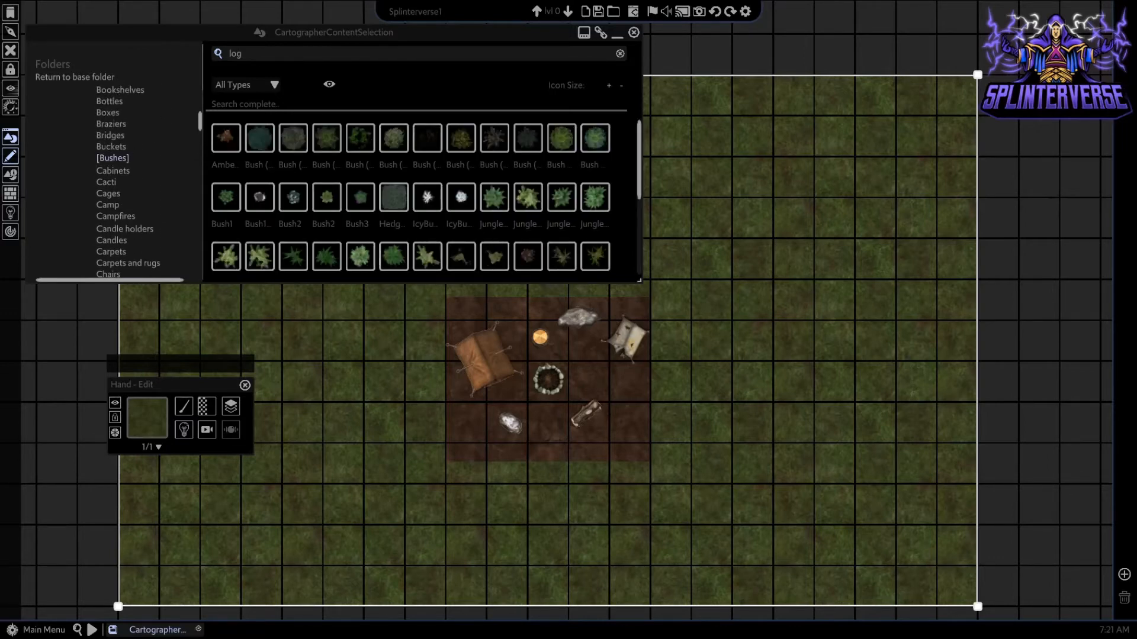
scroll(423, 195, down, 2)
scroll(423, 195, up, 2)
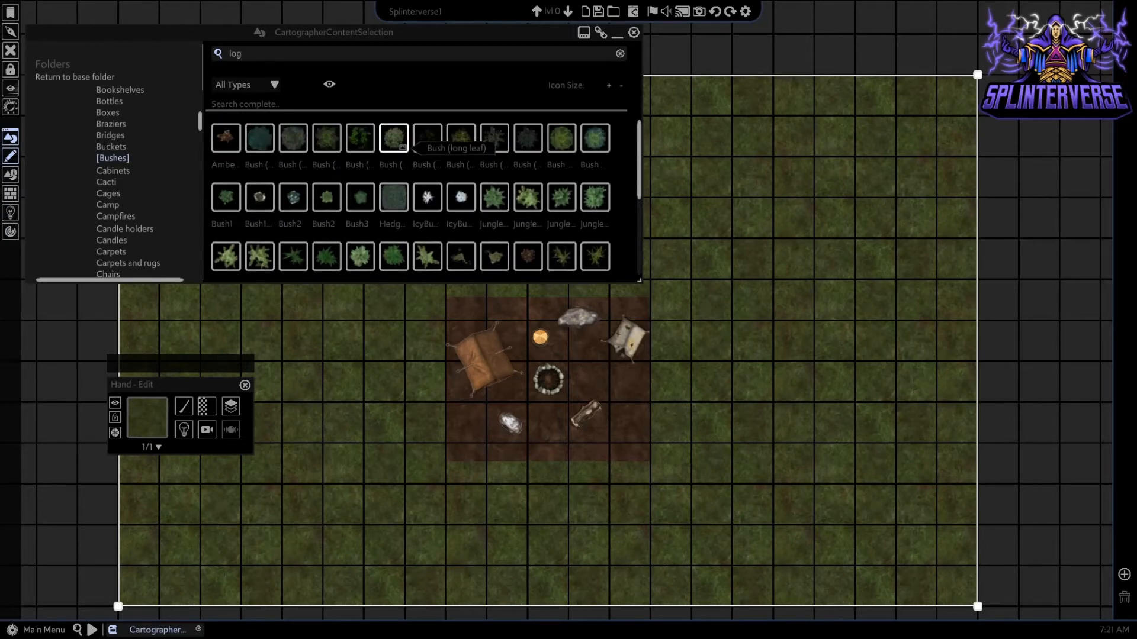
- Place copies of the red-speckled dark bush at the dirt patch's corners and east edge, and across the surrounding grass, including the north
click(293, 138)
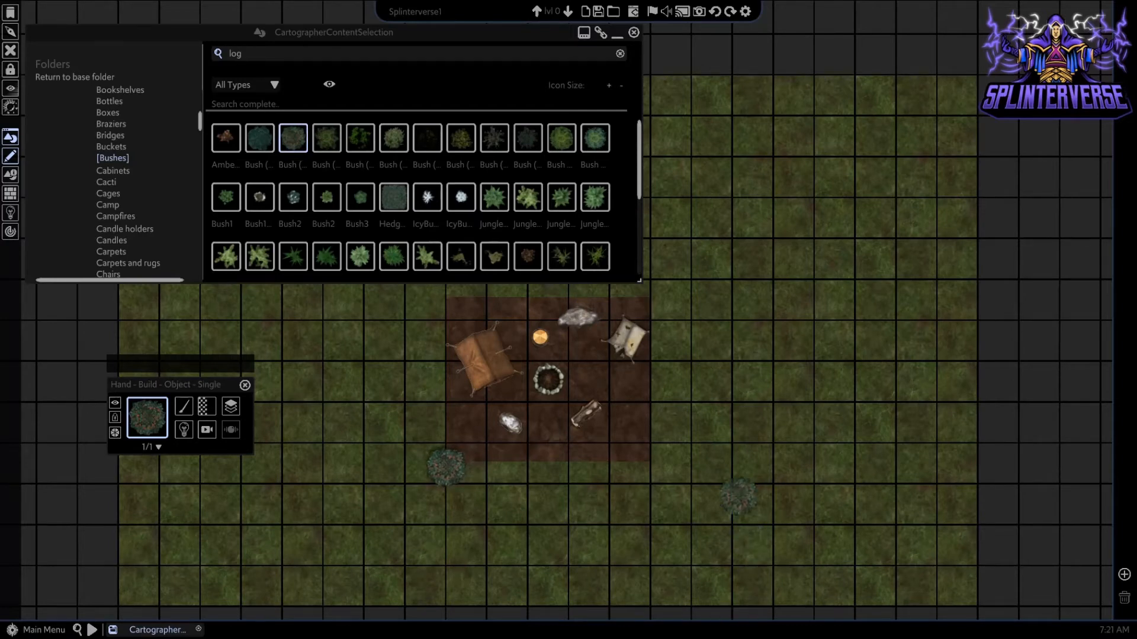
click(656, 296)
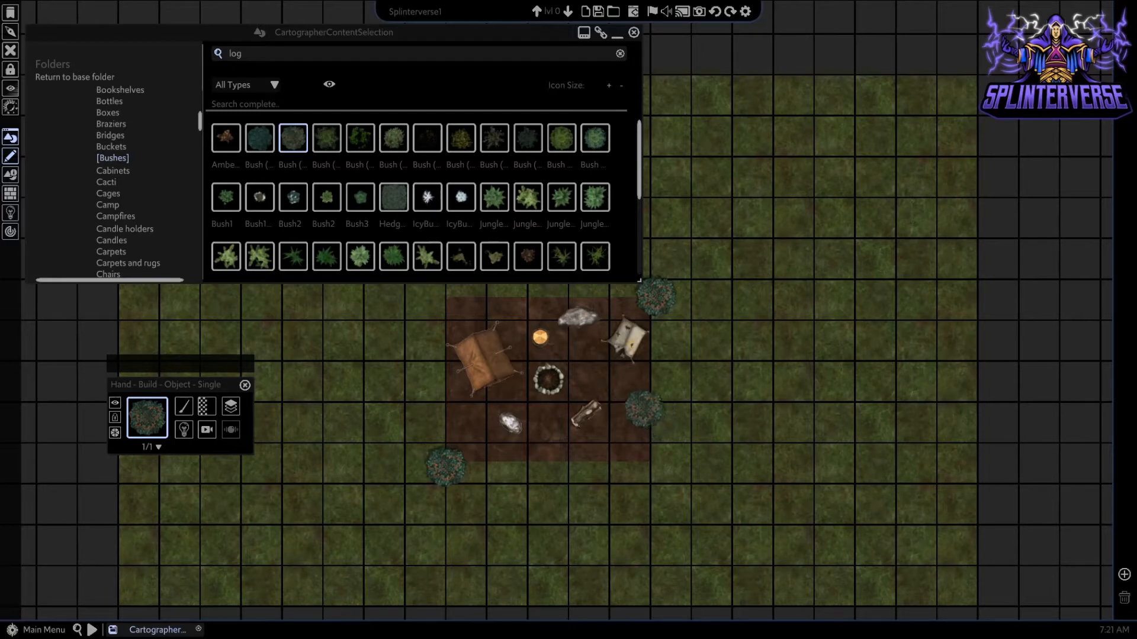
click(644, 409)
click(837, 386)
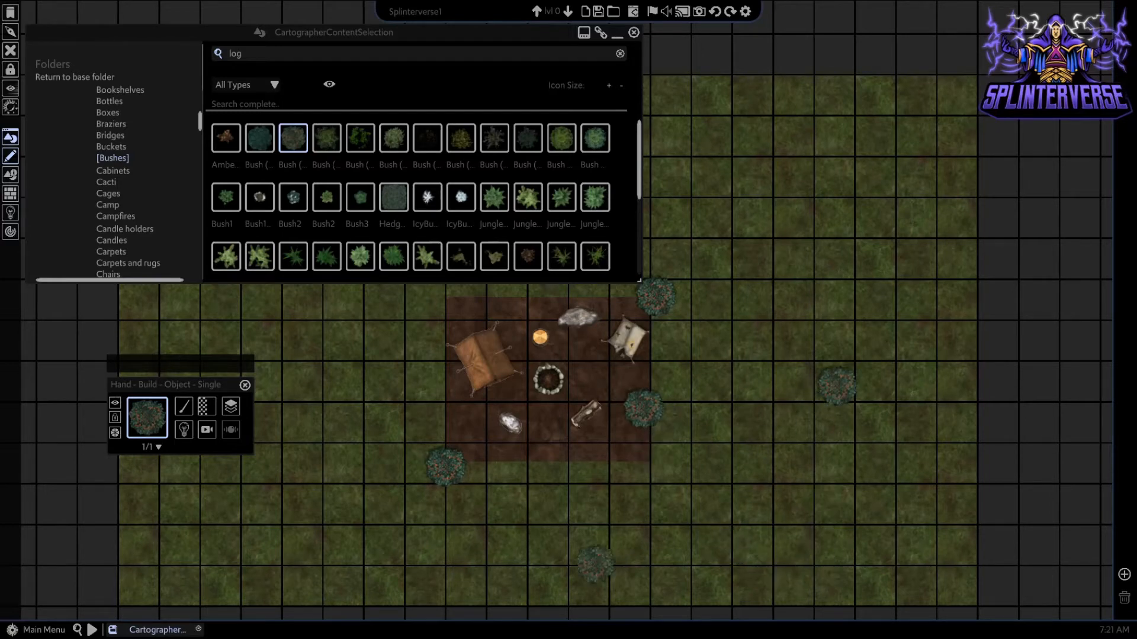
click(218, 312)
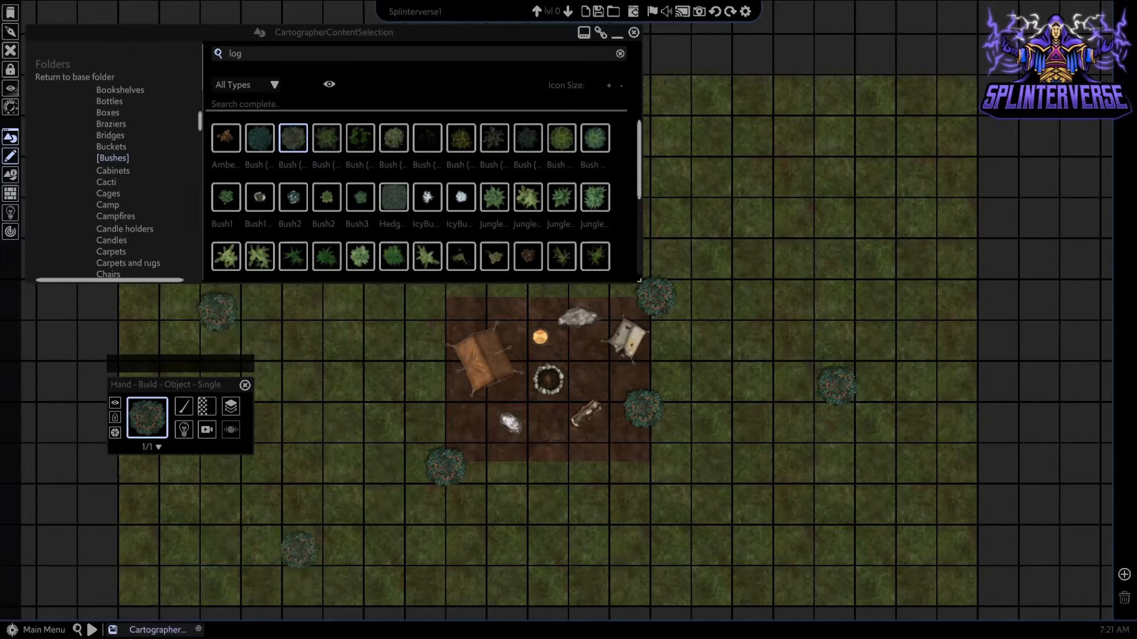
click(299, 549)
drag(331, 32, 164, 298)
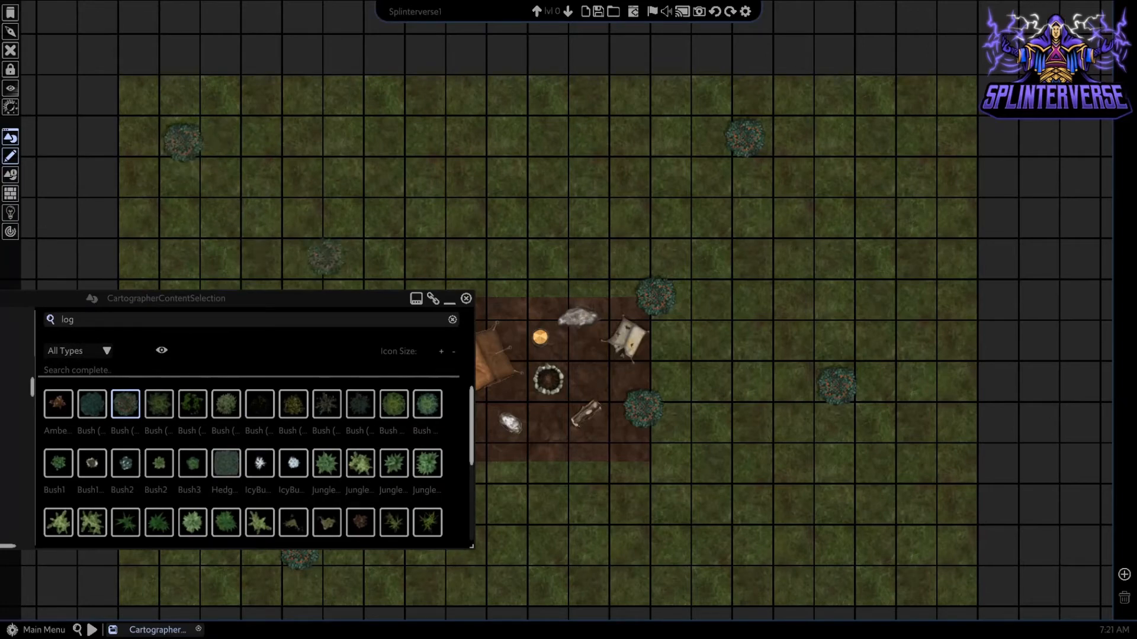
- Add Bush (long leaf) copies beside the bushes west, southwest and east of the camp, plus a bright green leafy bush in the west cluster
click(449, 300)
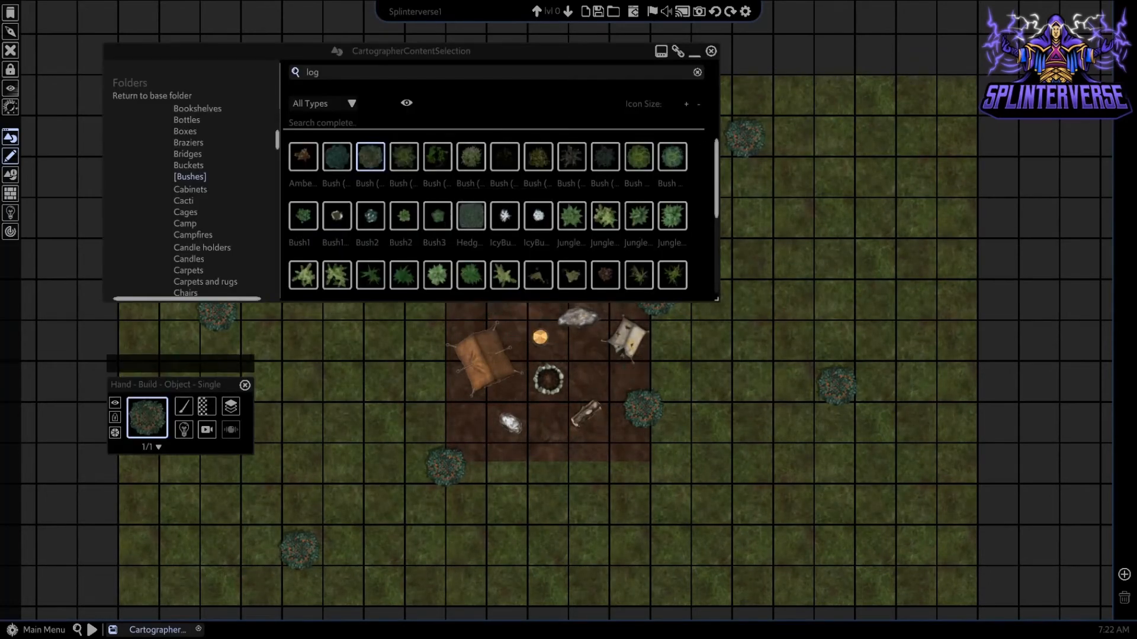
click(471, 157)
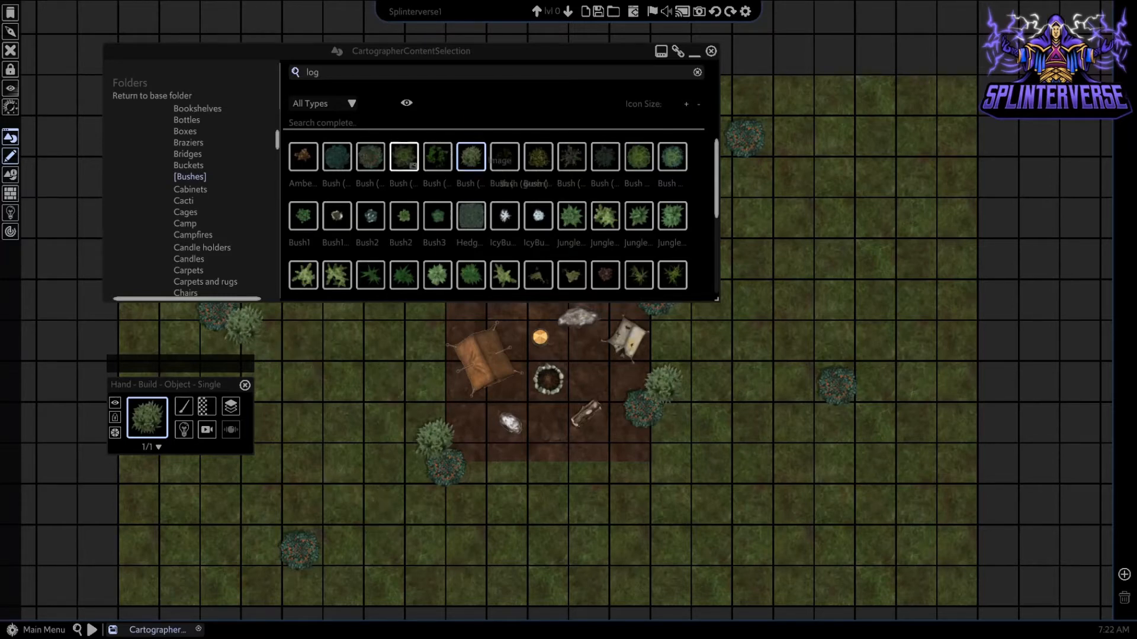
click(443, 162)
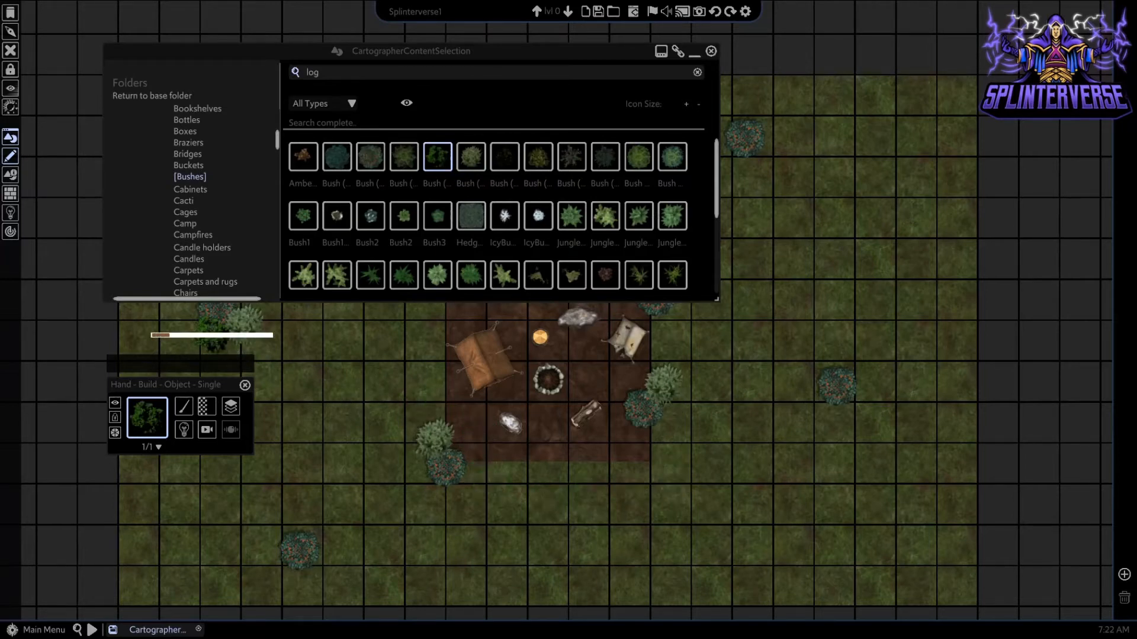
- Place the teal bush in the west and east clusters, near the map's northeast, southeast and southwest corners, and north of the brown tent
click(337, 157)
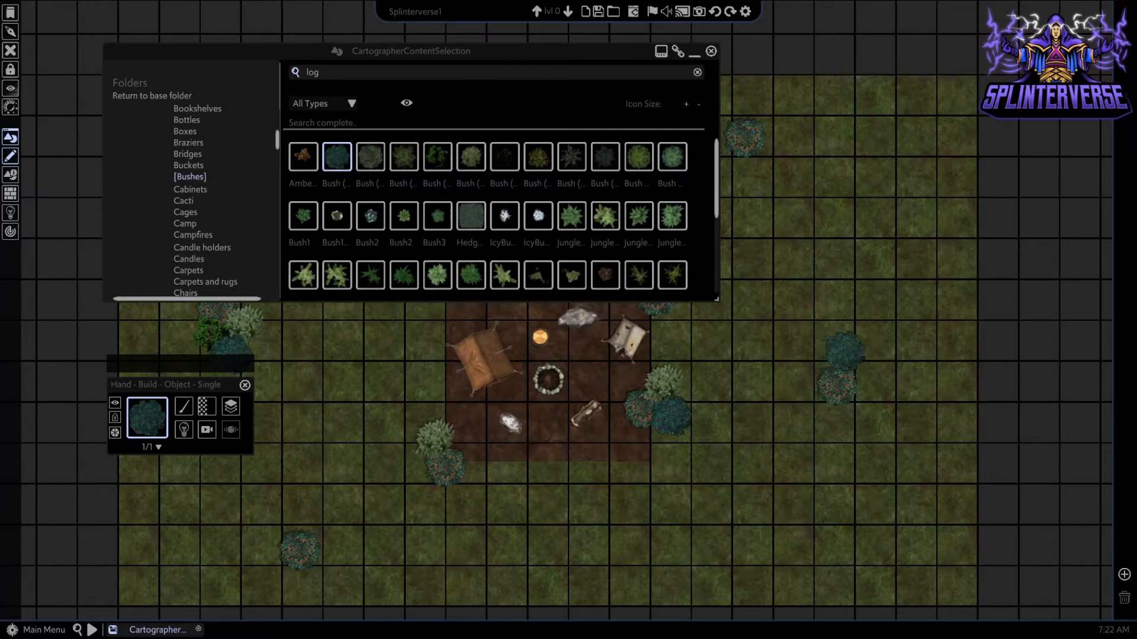
click(892, 154)
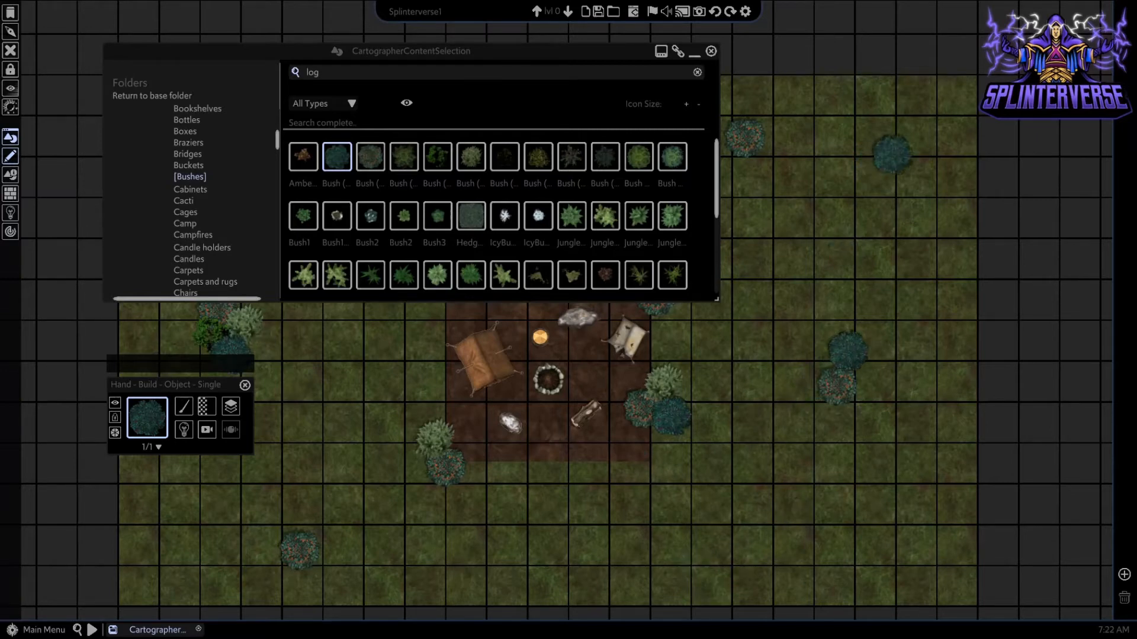
click(861, 546)
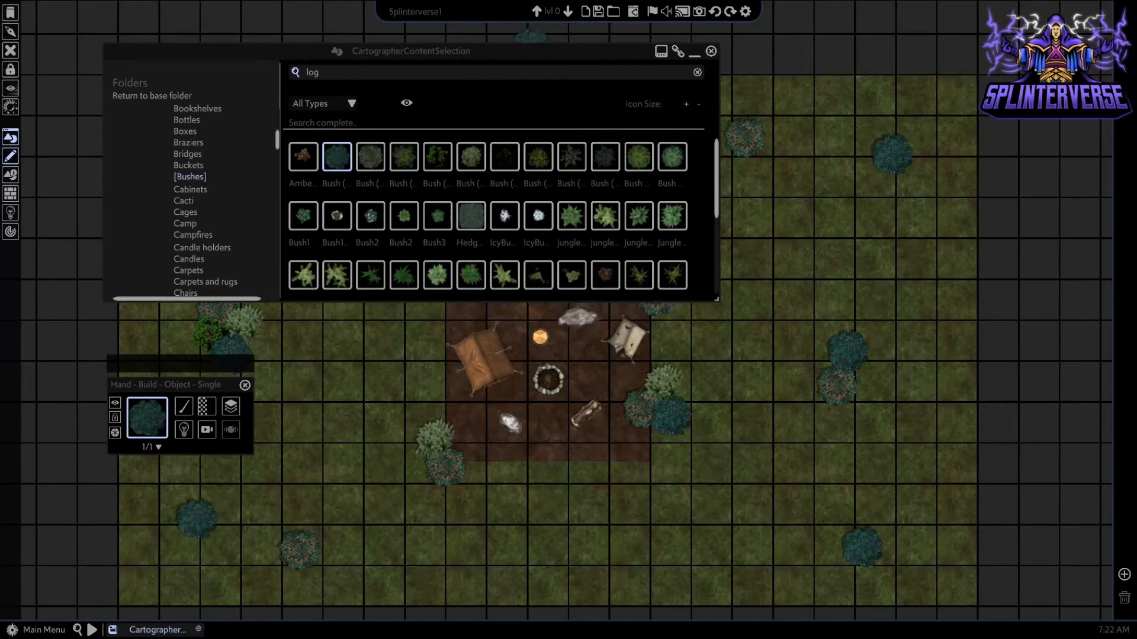
drag(532, 54, 156, 40)
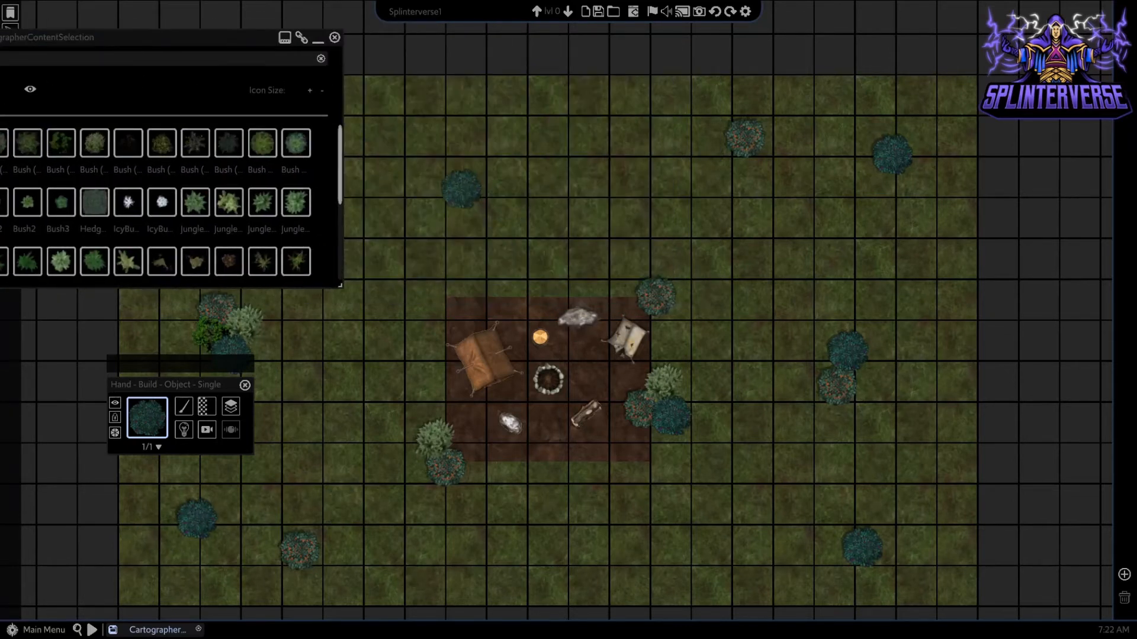
click(461, 188)
- Browse the asset library to the Trees folder and find the deciduous trees
drag(169, 39, 590, 24)
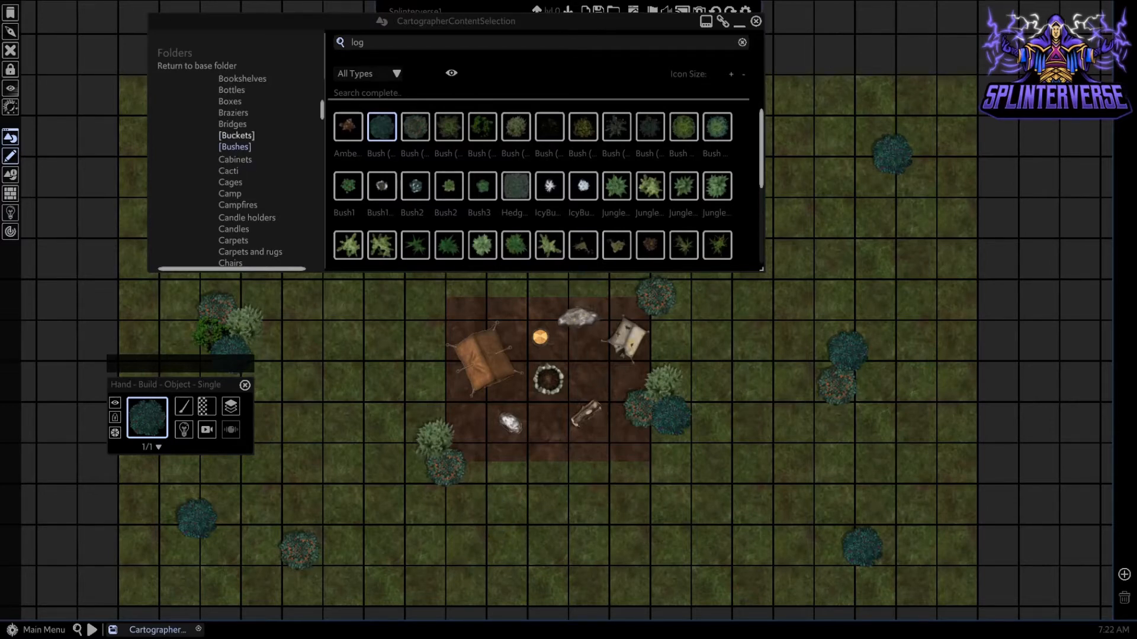
scroll(249, 168, down, 10)
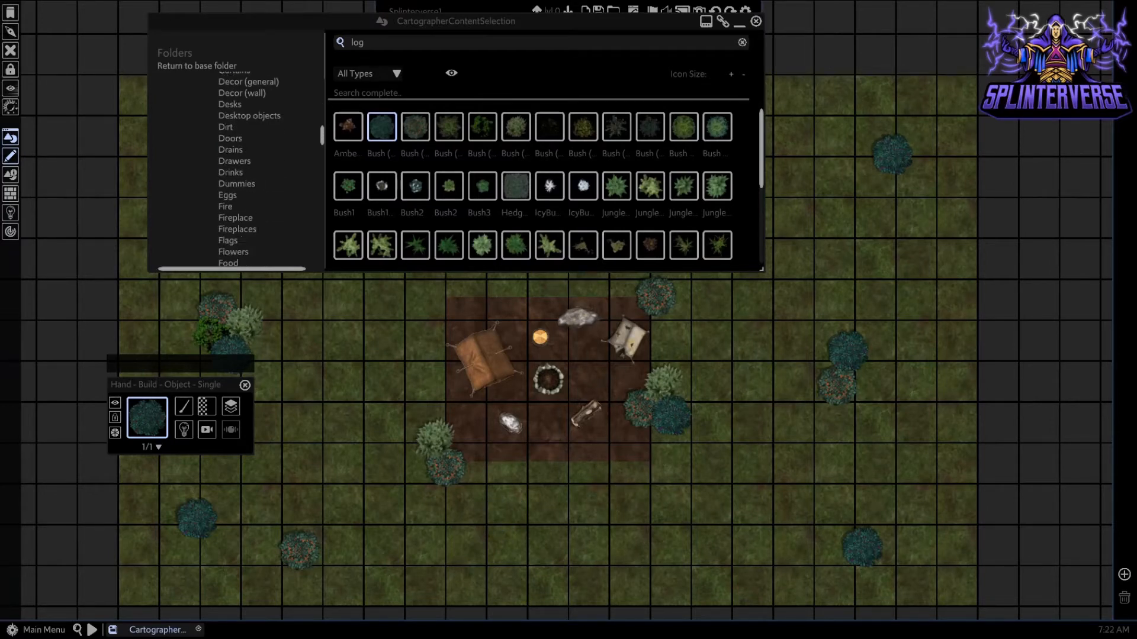
drag(322, 135, 322, 231)
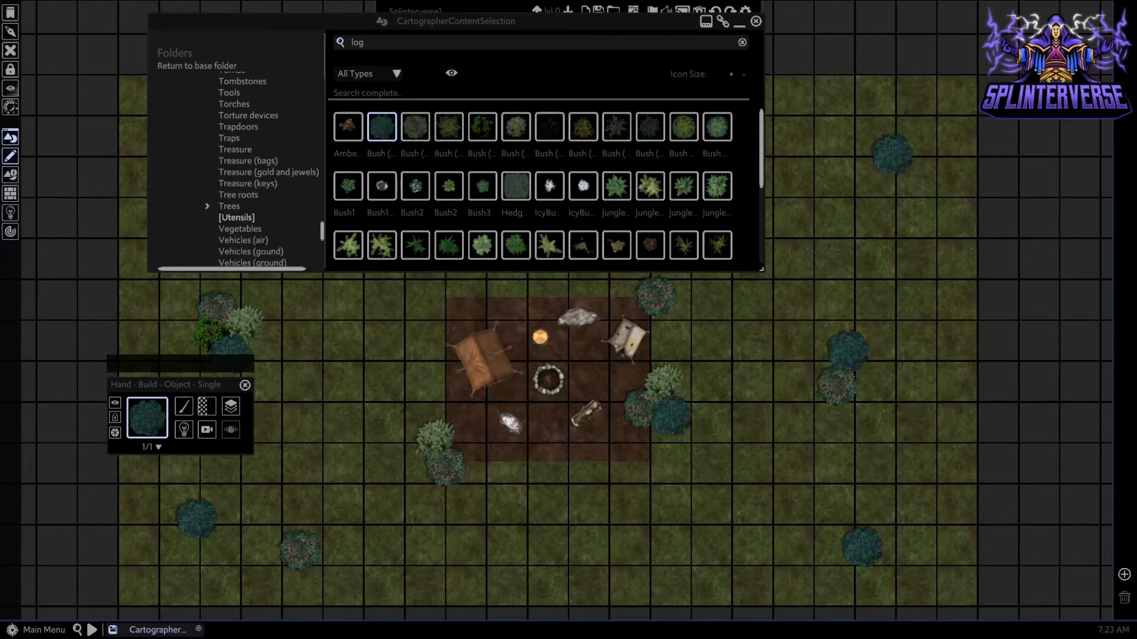
click(233, 206)
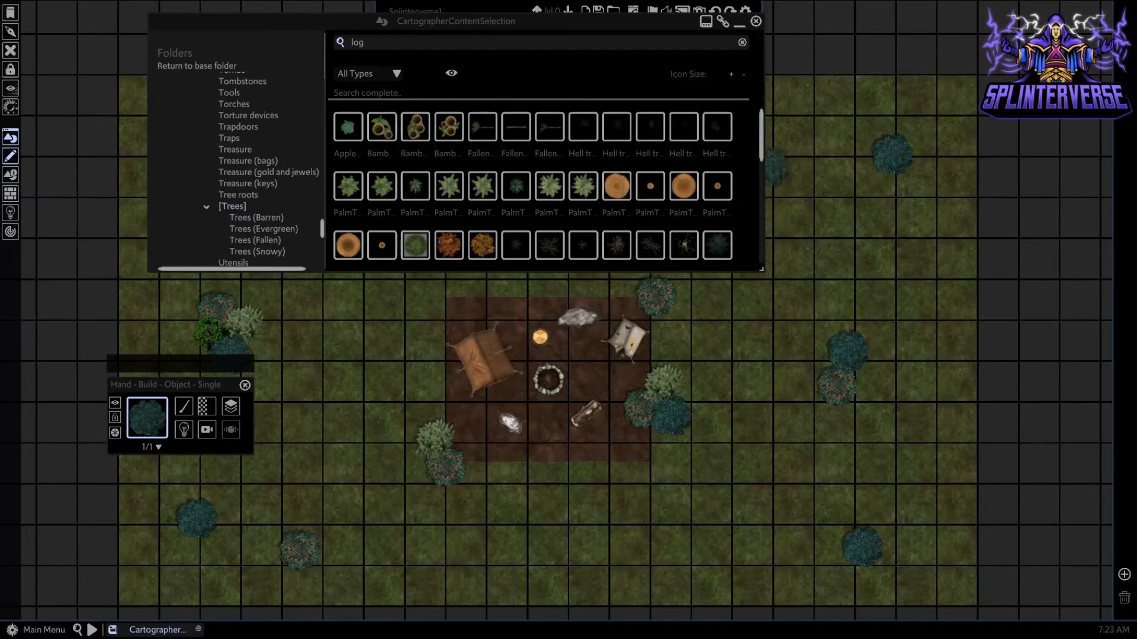
drag(761, 135, 761, 170)
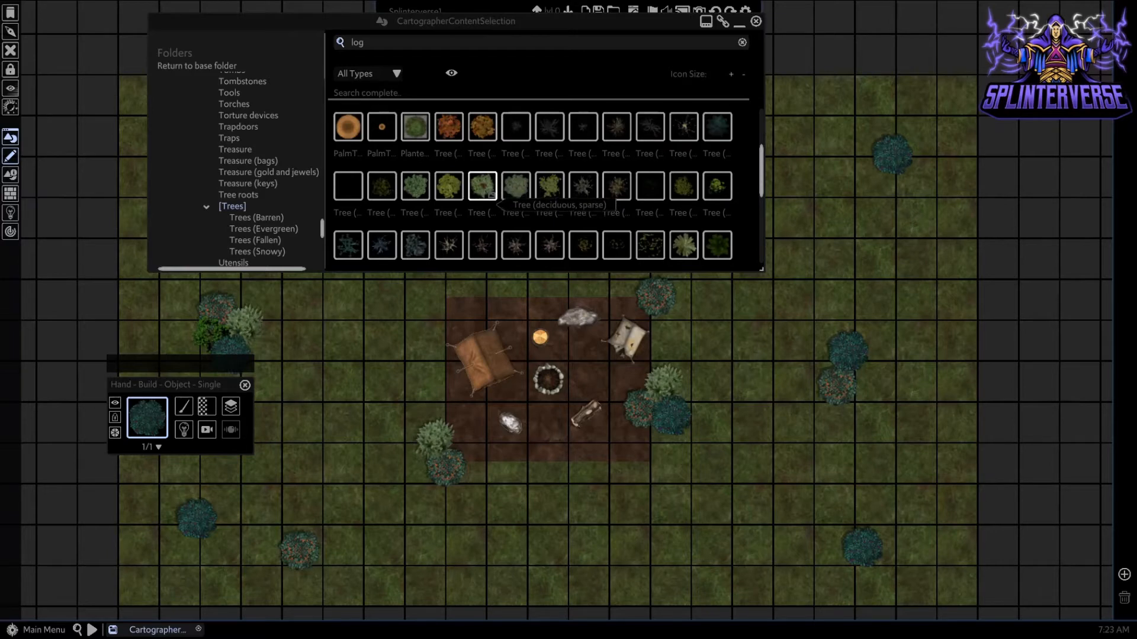
- Place the grey-green tree at the dirt patch's southeast corner, on the grass west of the camp, and near the map's northeast corner
click(516, 186)
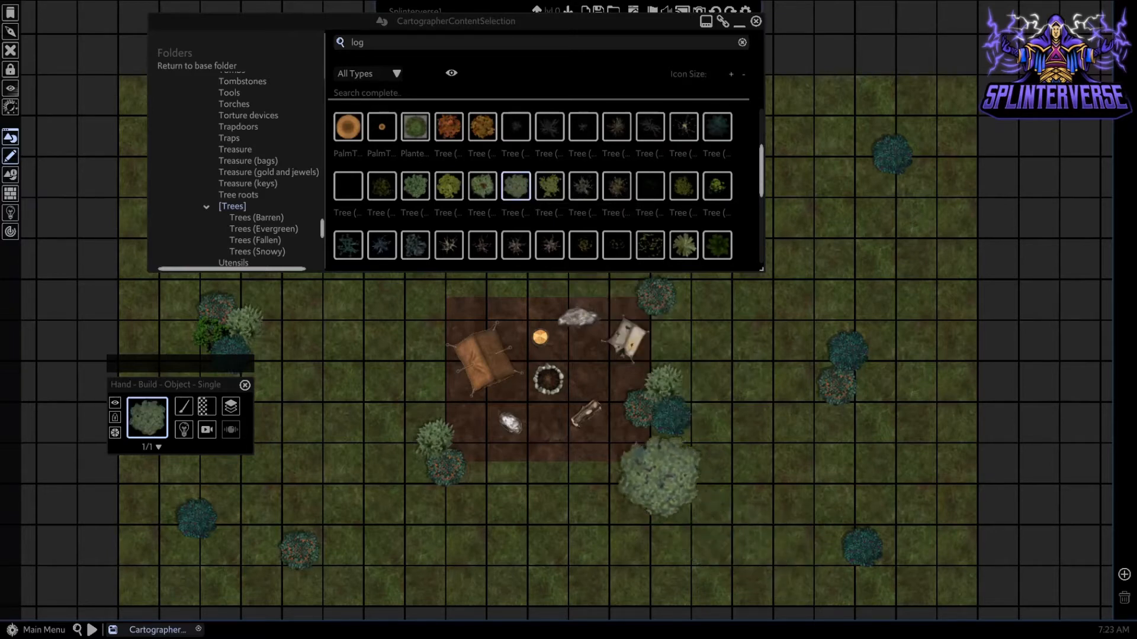
click(657, 477)
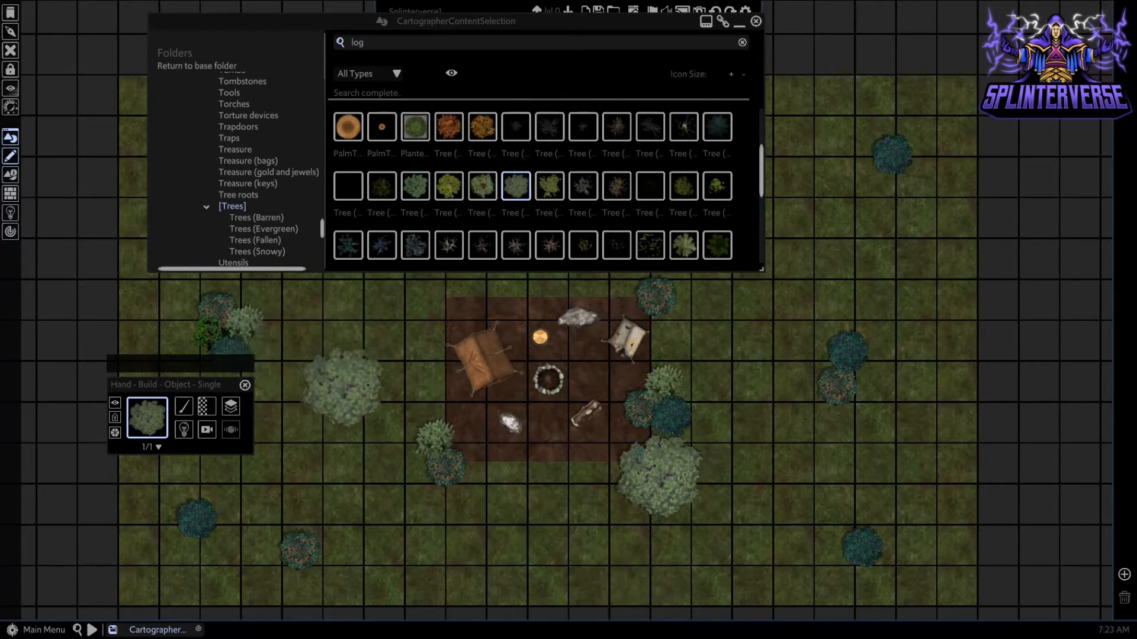
click(304, 374)
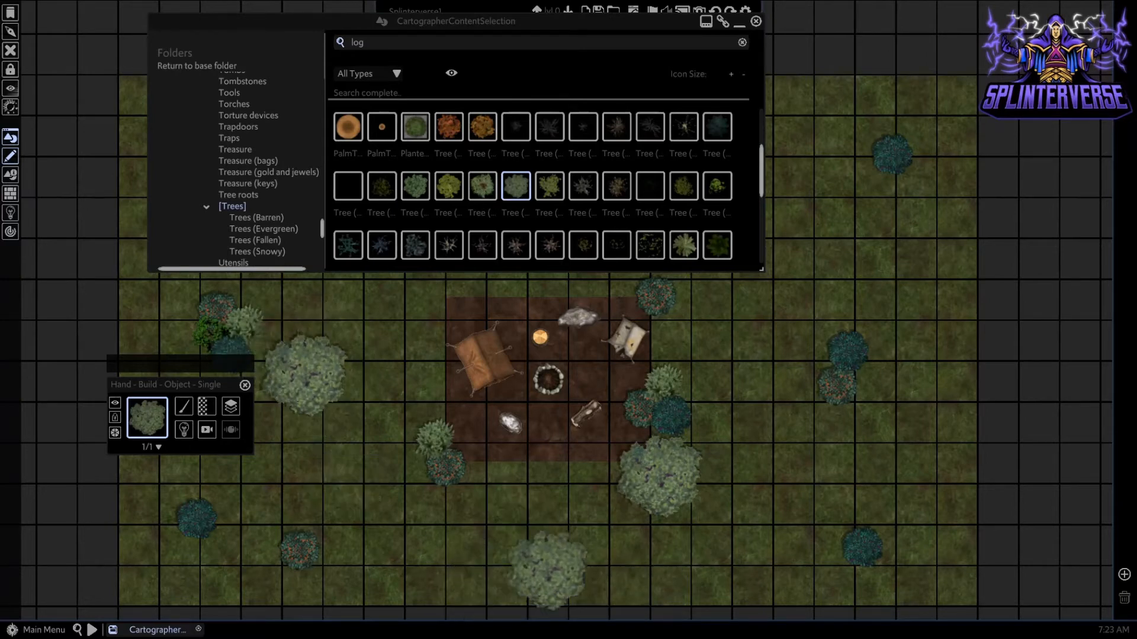
click(500, 586)
click(919, 210)
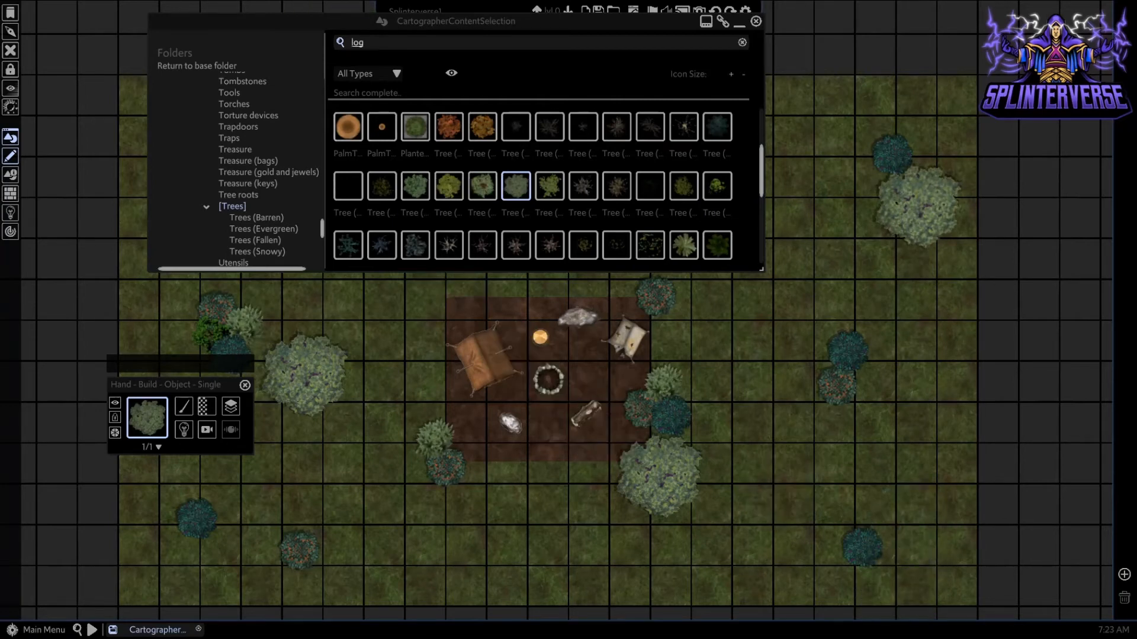
- Place the yellow-green tree on the grass southwest of the brown tent and twice east of the dirt patch
click(448, 186)
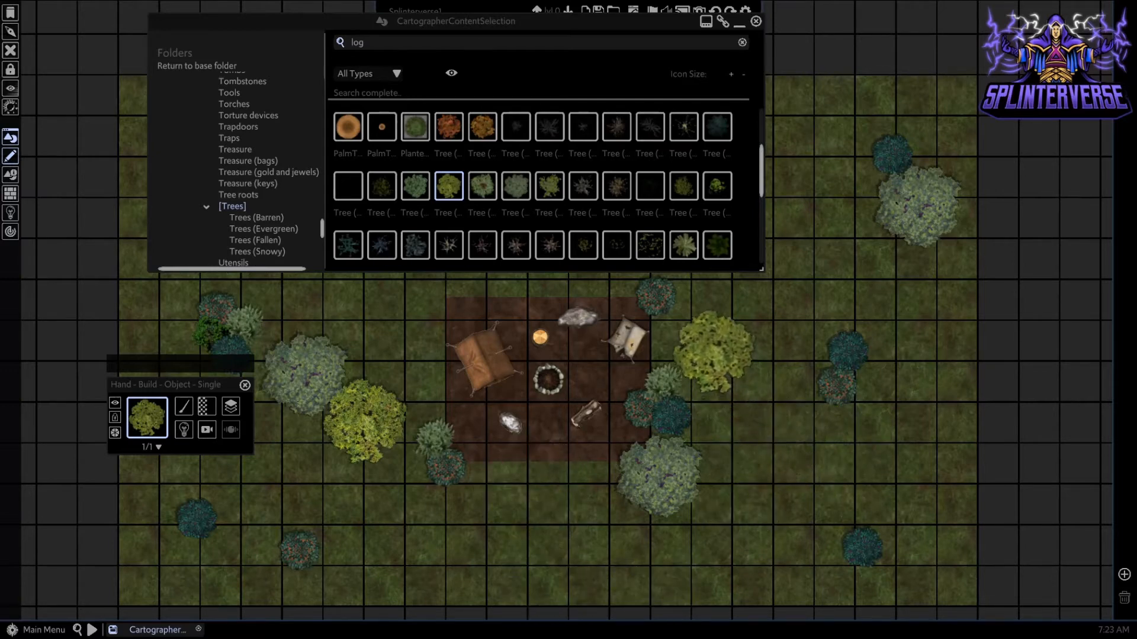
click(717, 335)
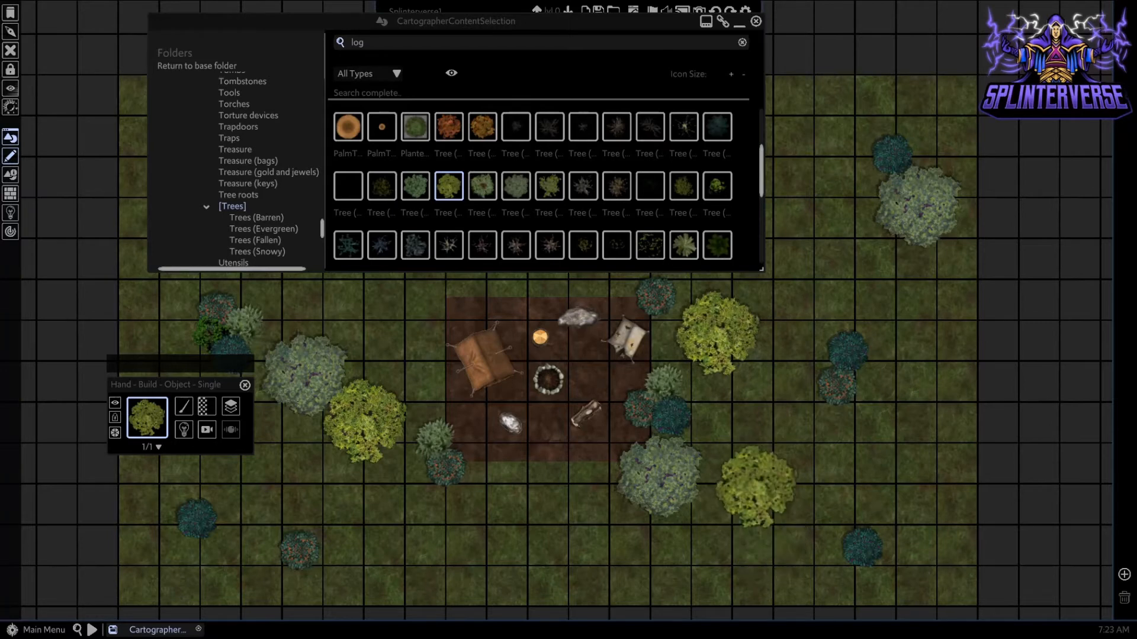
click(752, 435)
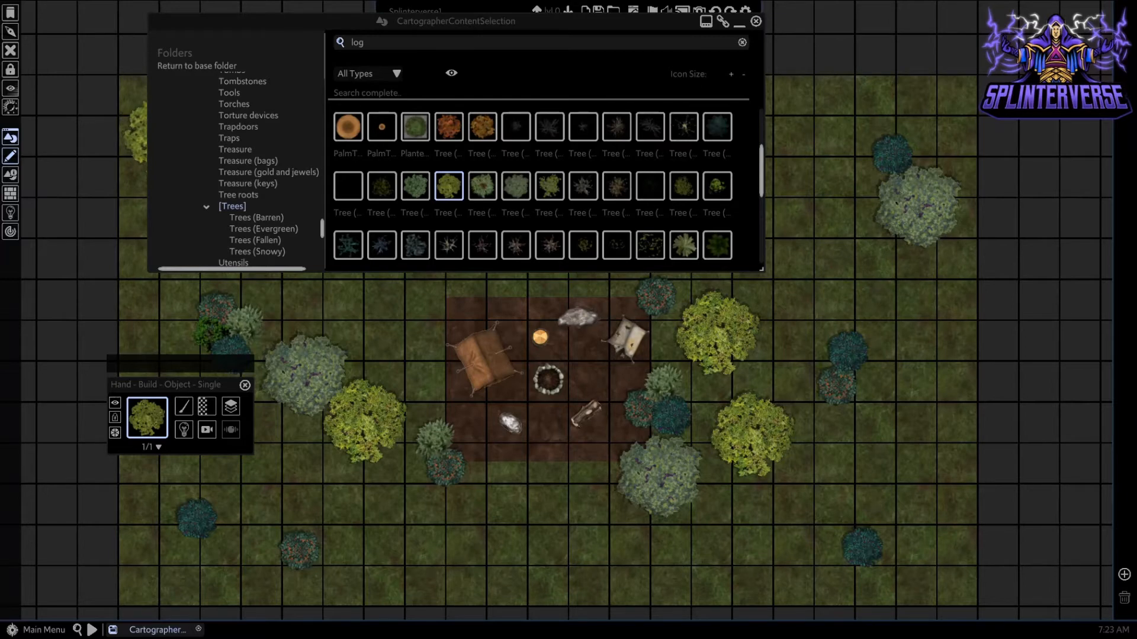
- Move the asset library clear of the map's north edge and place the yellow-green tree beside the northwest and northeast red-flecked bushes
drag(663, 19, 981, 187)
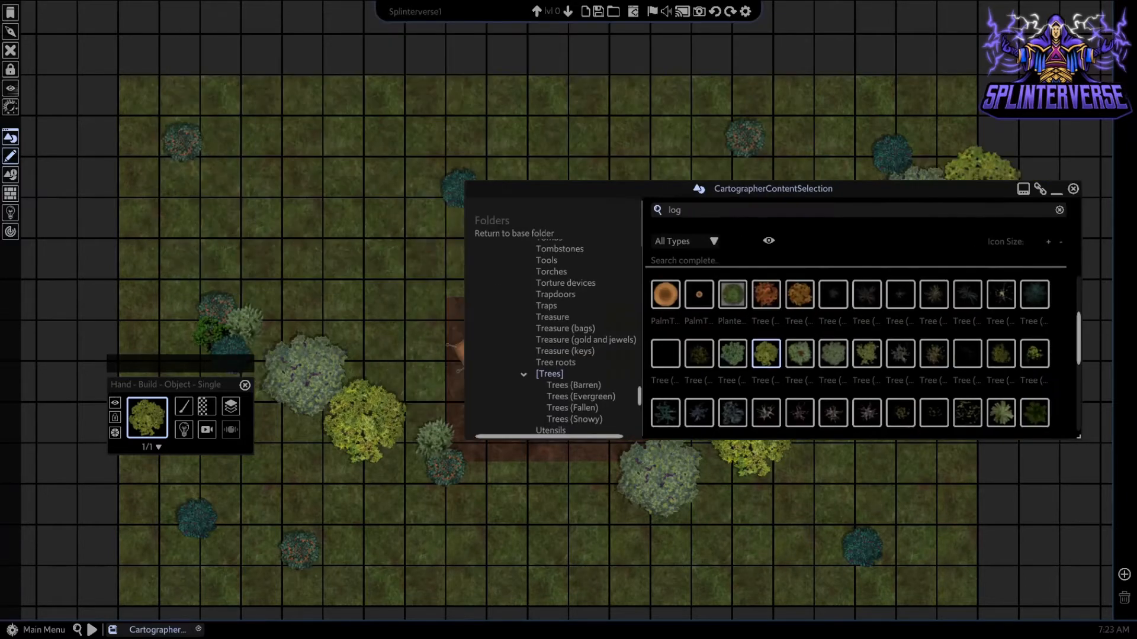
click(233, 123)
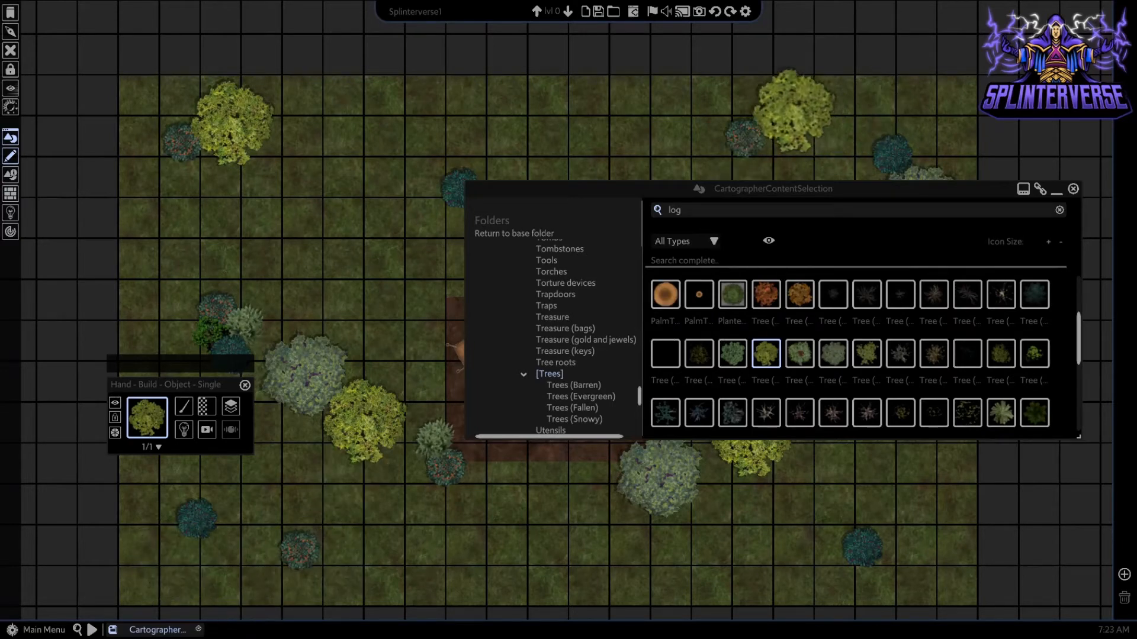
click(794, 111)
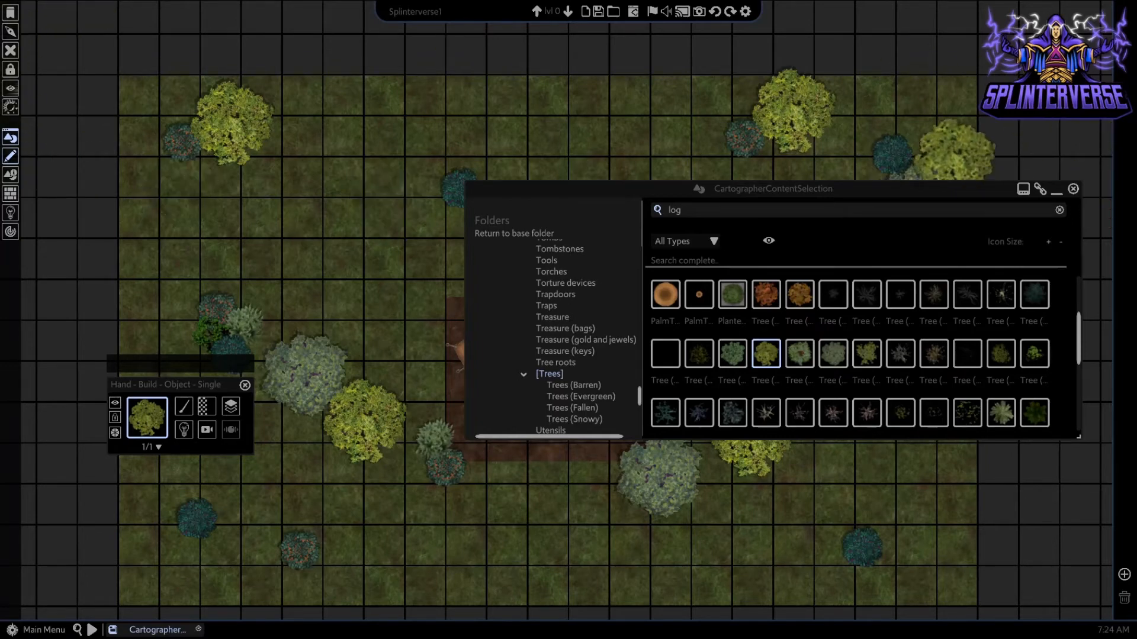
- Move the northeast yellow-green tree fully onto the grass, shrink it slightly and rotate it counter-clockwise
right_click(888, 112)
click(793, 111)
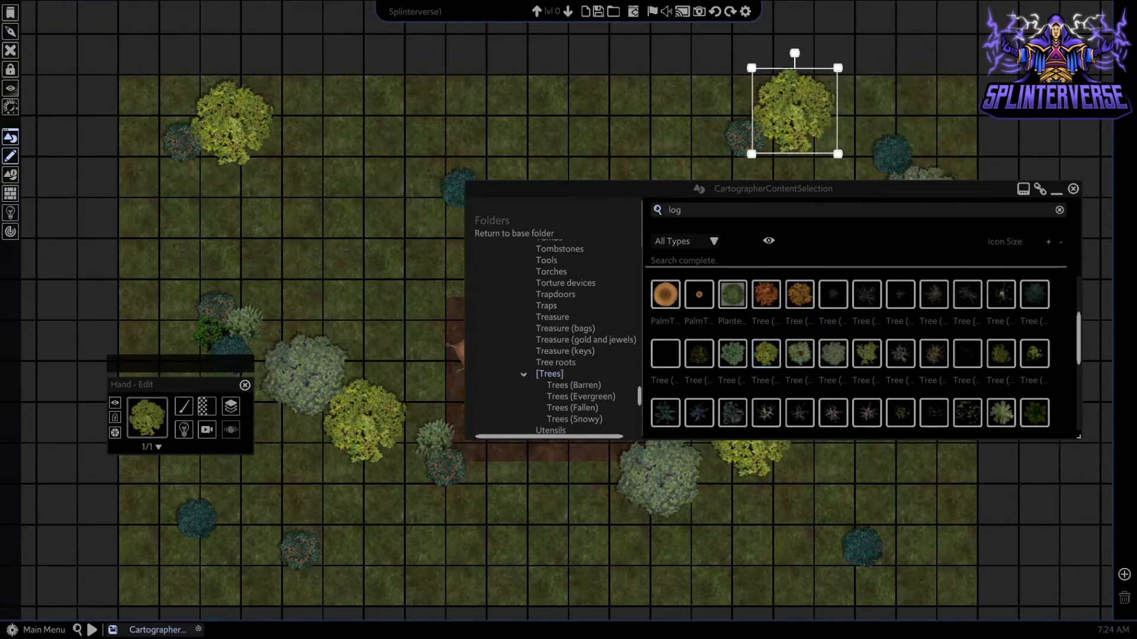
drag(793, 112, 796, 119)
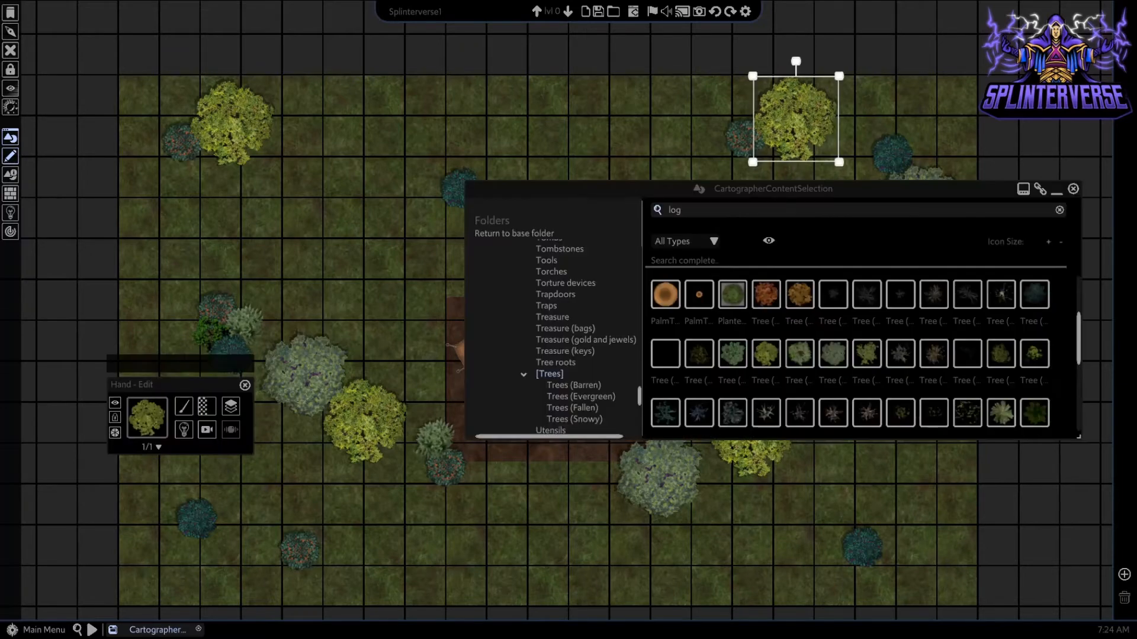
drag(838, 76, 768, 75)
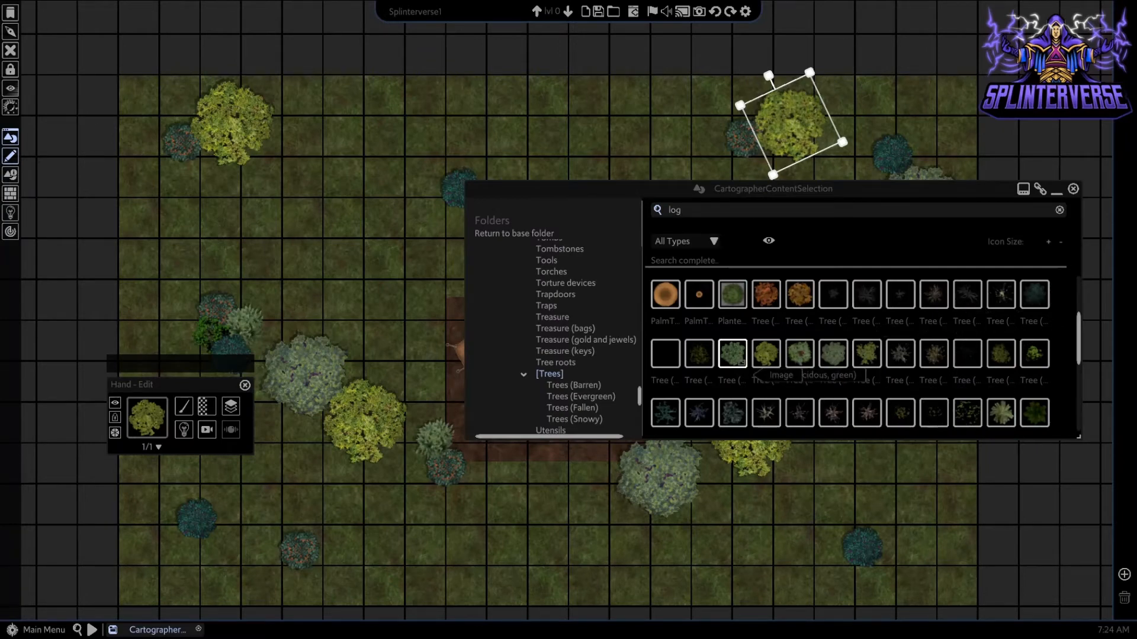
- Place the dark green deciduous tree beside the northwest yellow-green tree, near the southeast teal bush and above the southwest red-flecked bush
click(699, 353)
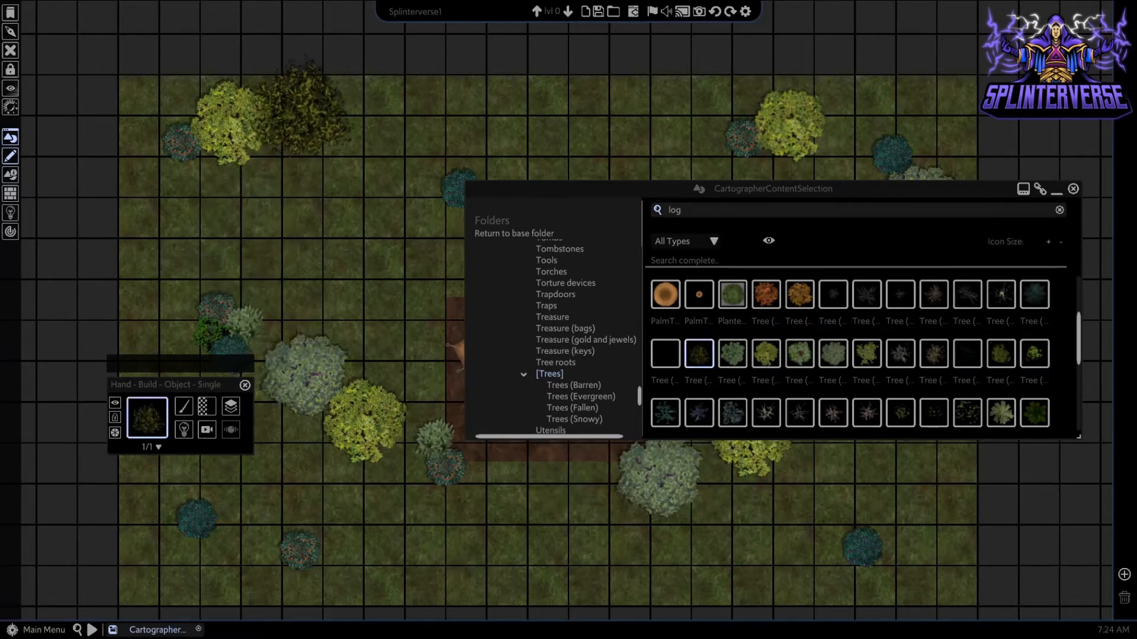
click(285, 144)
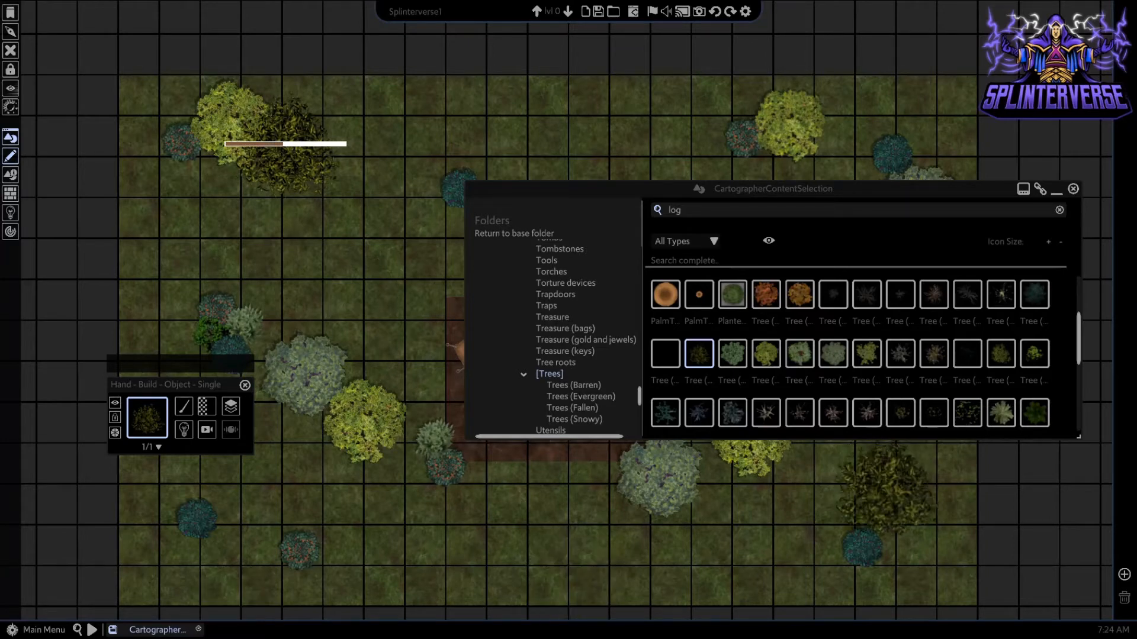
click(920, 529)
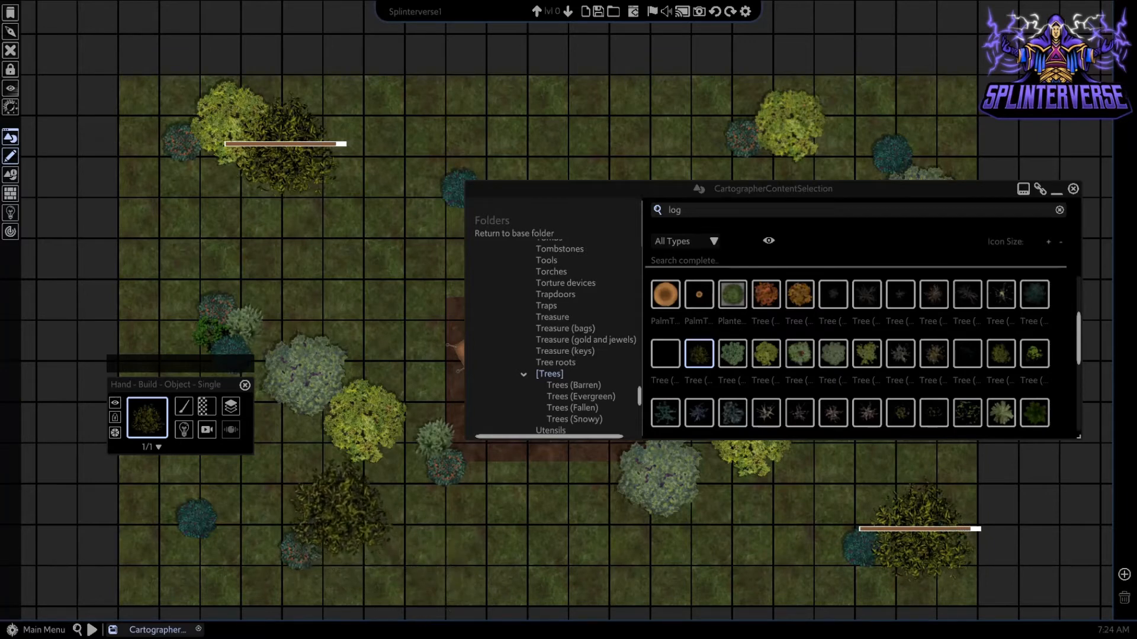
click(336, 508)
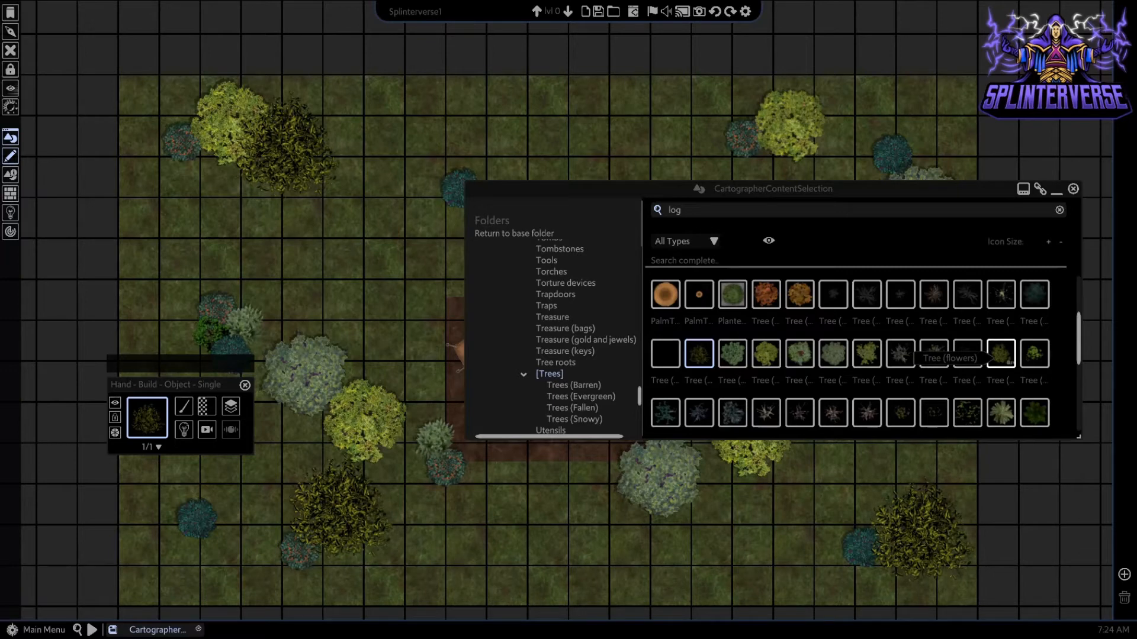
- Place the dark barren tree on the grass just north of the western bush cluster
click(1002, 354)
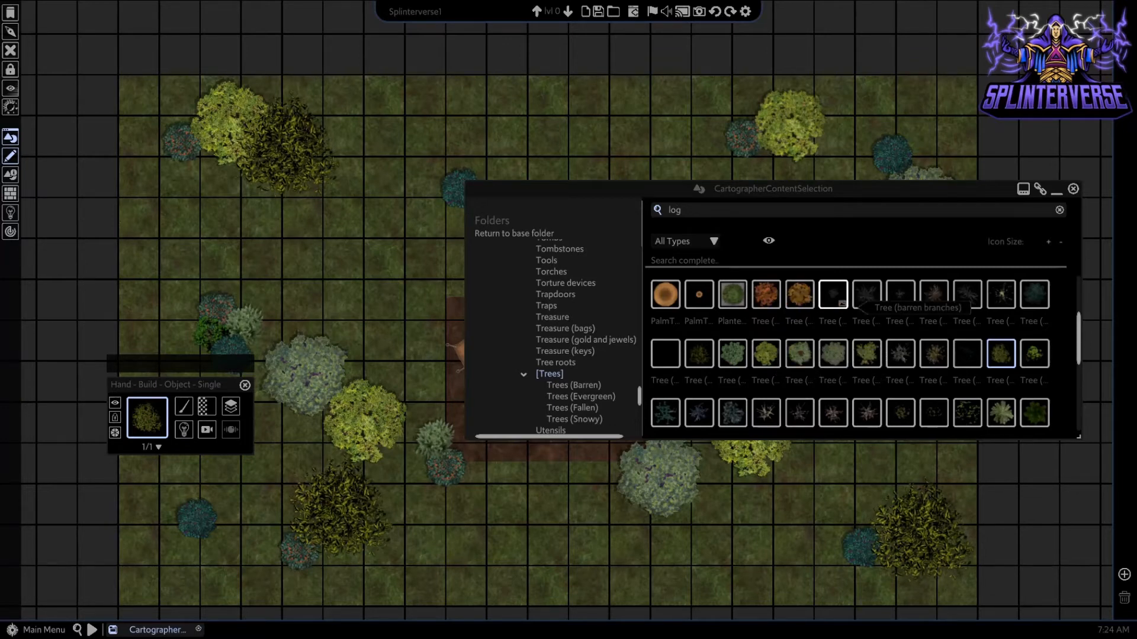
click(866, 295)
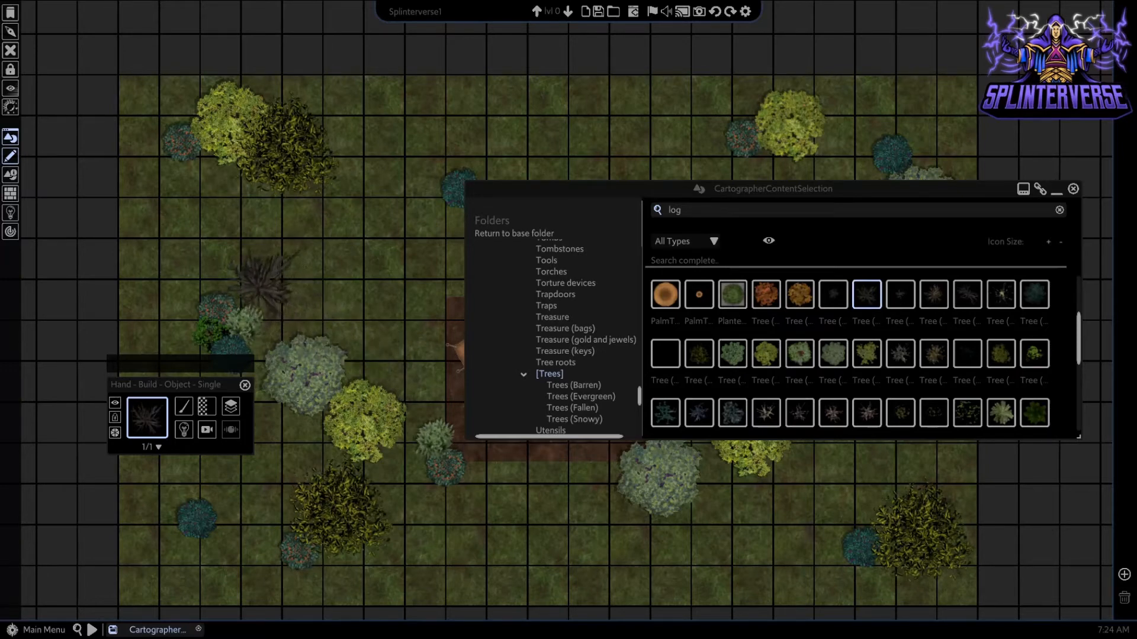
click(264, 279)
- Place Tree2 west of the camp below the grey-green tree, below the northwest dark tree, and between the northeast yellow-green tree and teal bush
click(868, 355)
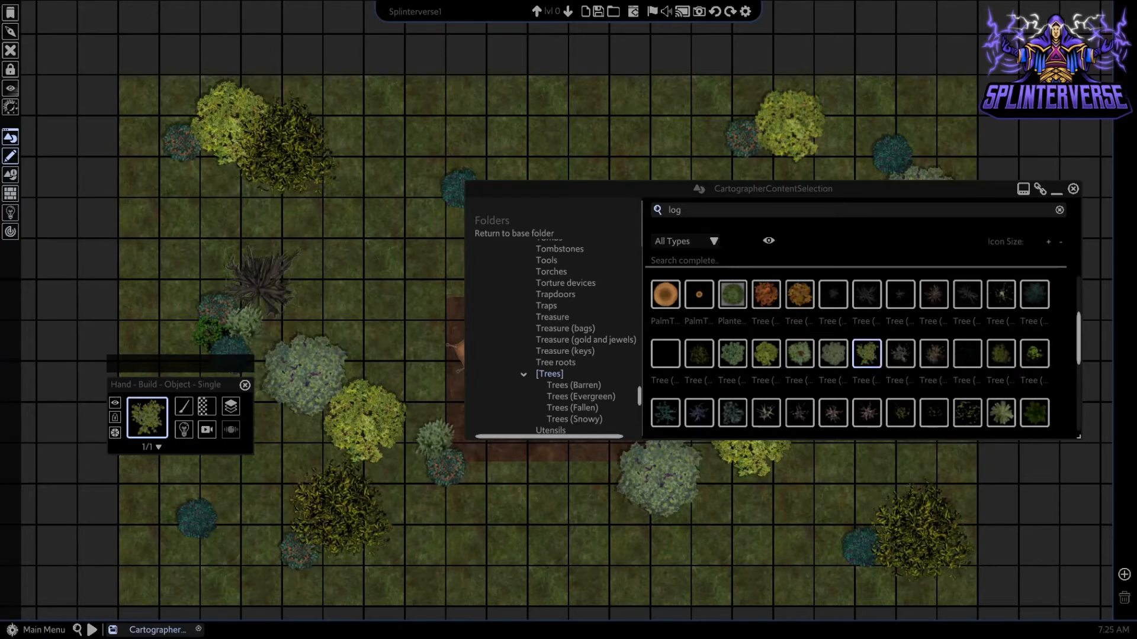
scroll(959, 331, down, 2)
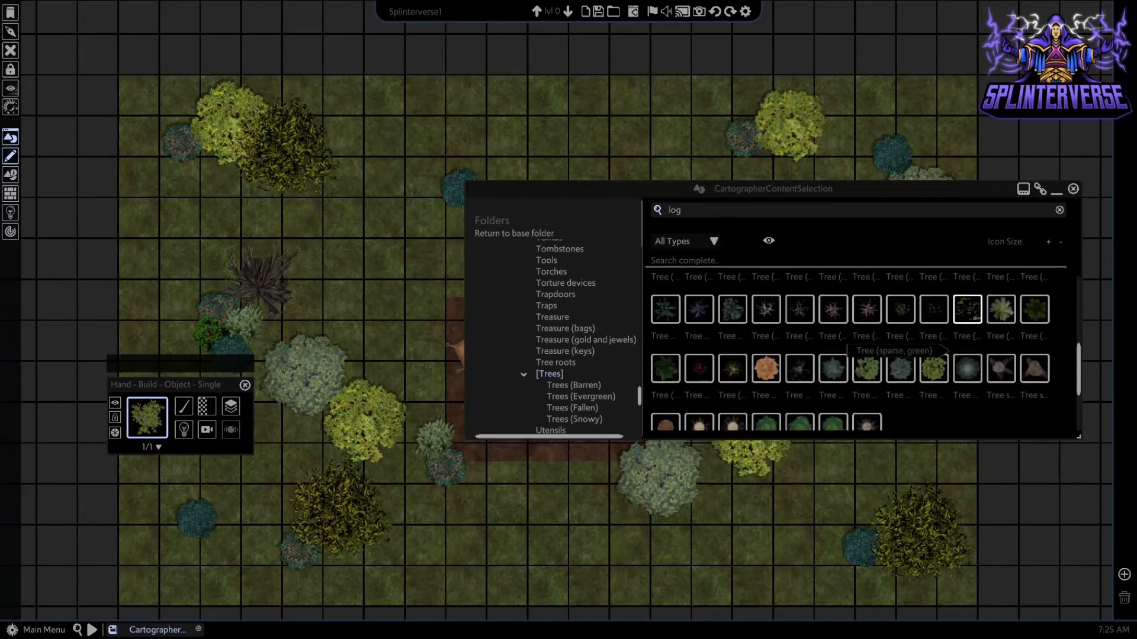
scroll(967, 323, down, 1)
click(842, 391)
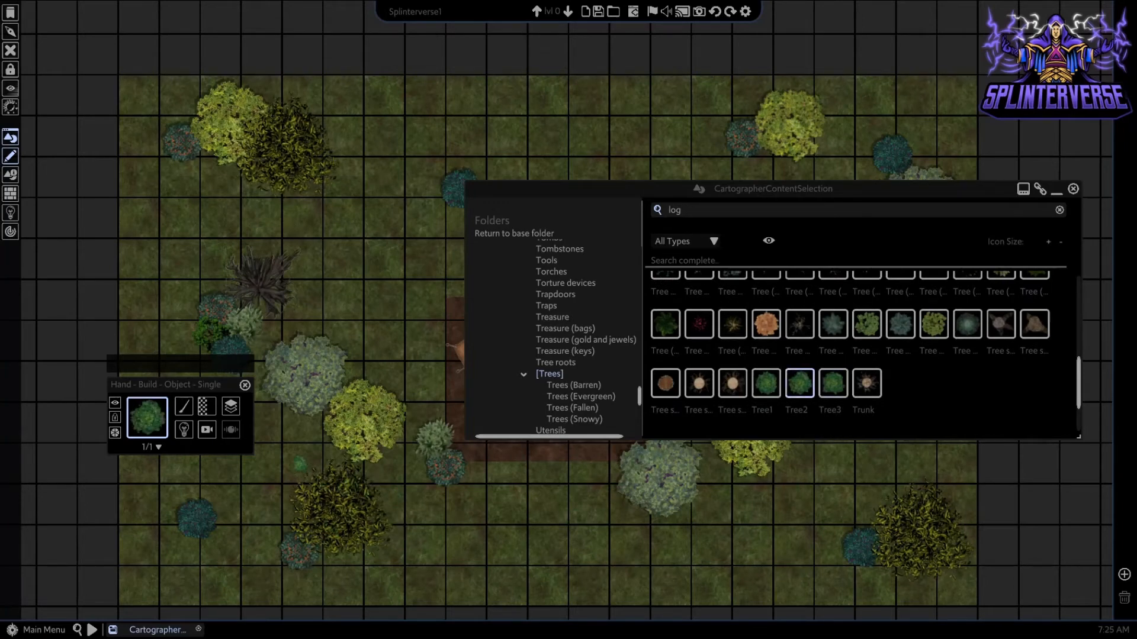
click(296, 435)
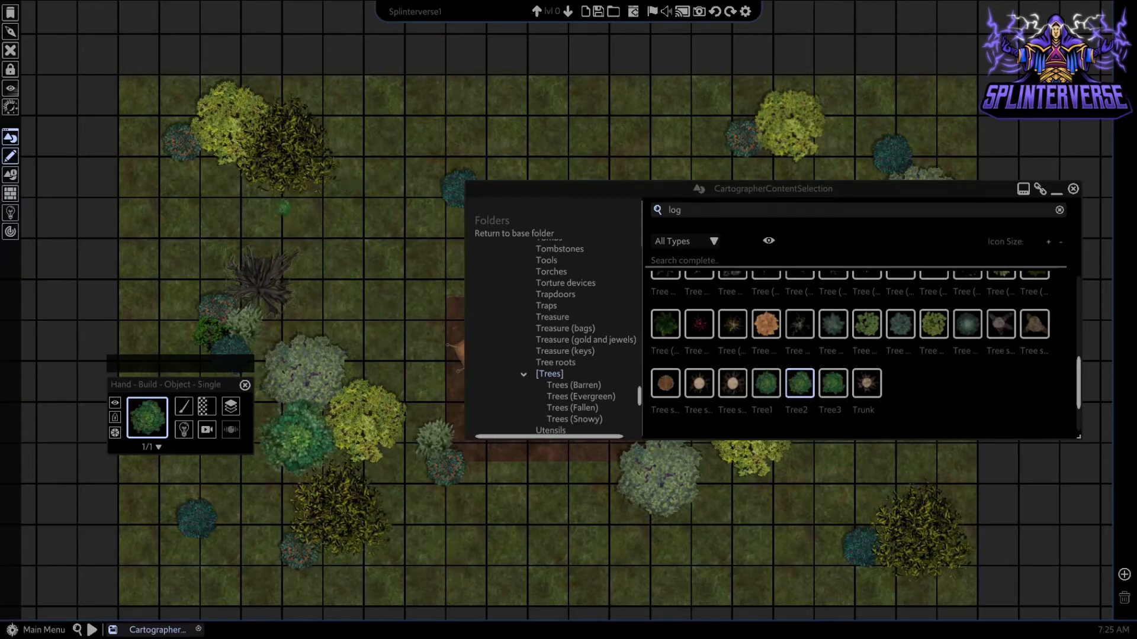
click(284, 206)
click(853, 142)
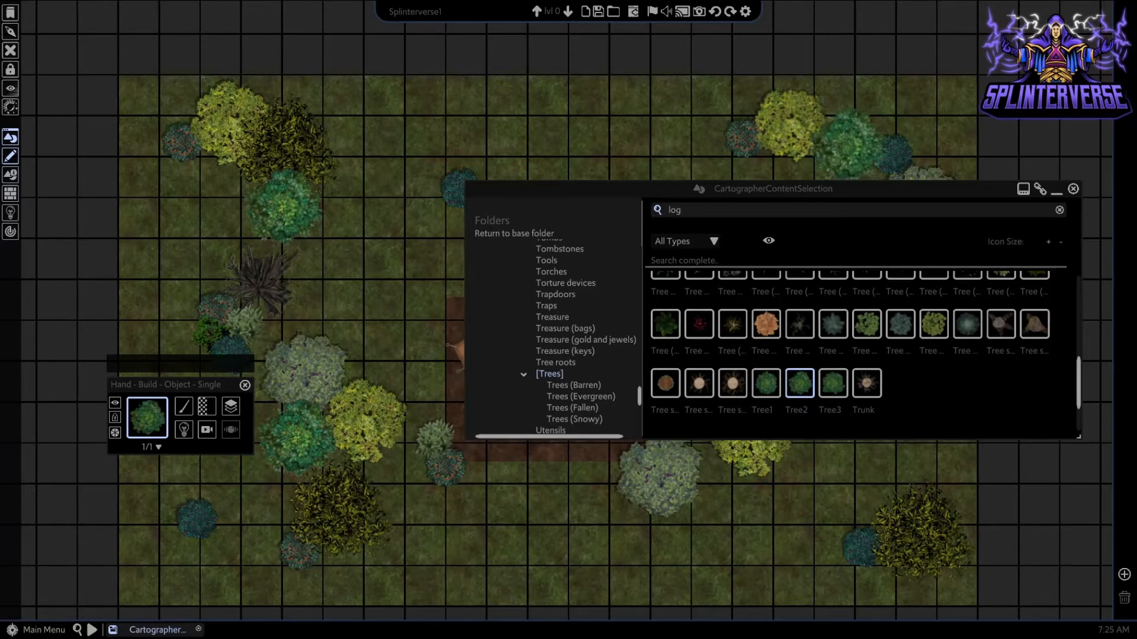
- Place Tree2 at the north edge and near the southeast and southwest corners, shifting the northern one fully onto the grass
click(703, 103)
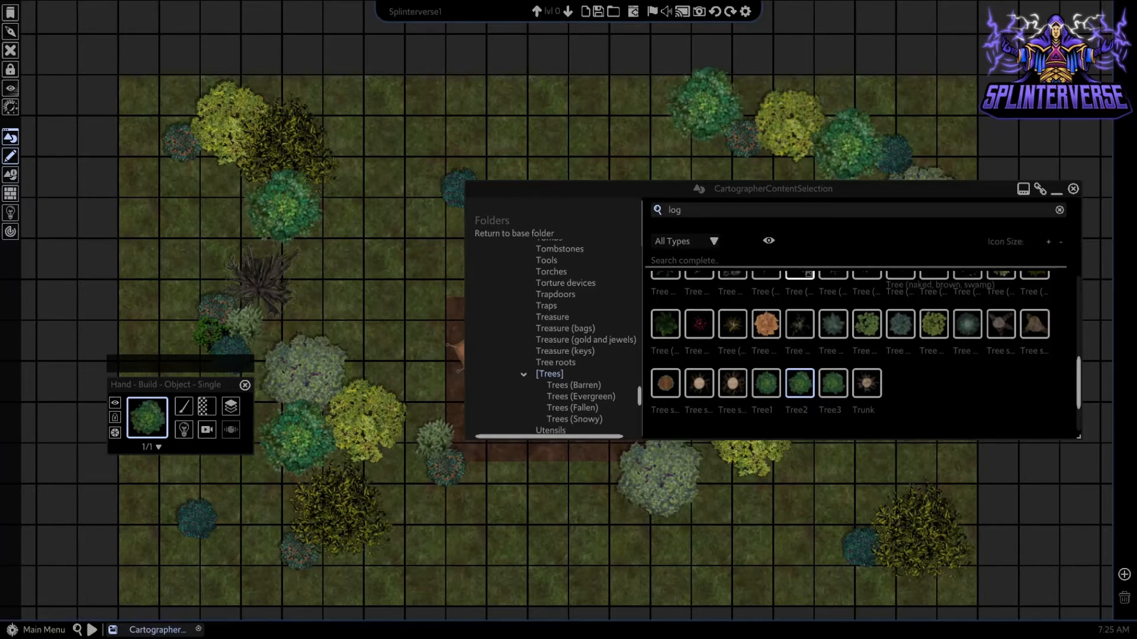
click(786, 552)
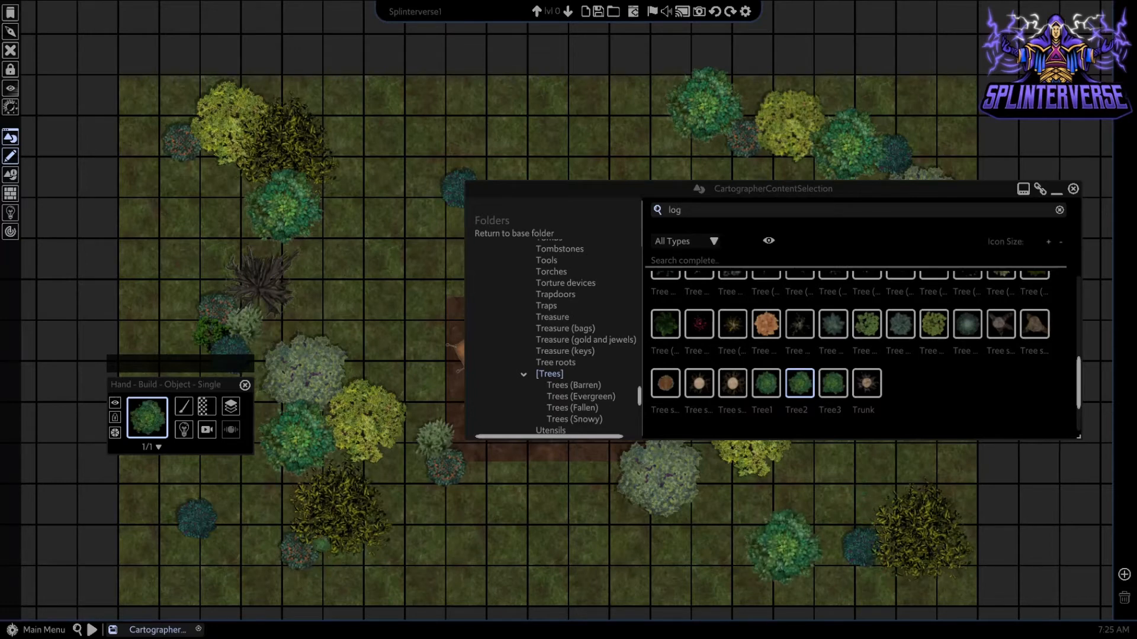
click(237, 541)
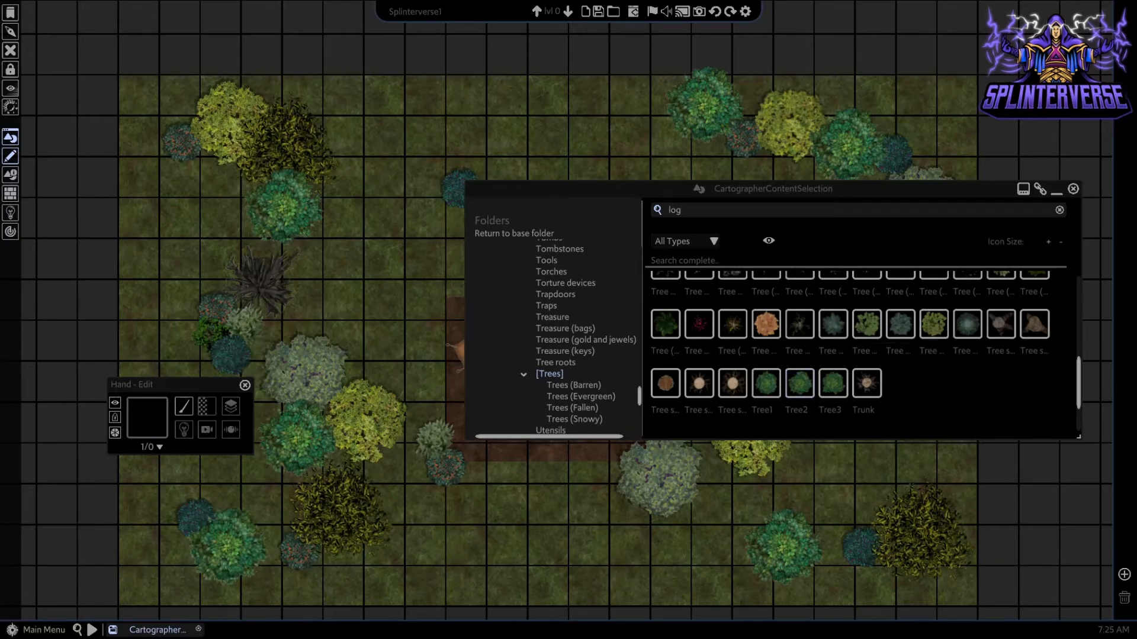
click(703, 104)
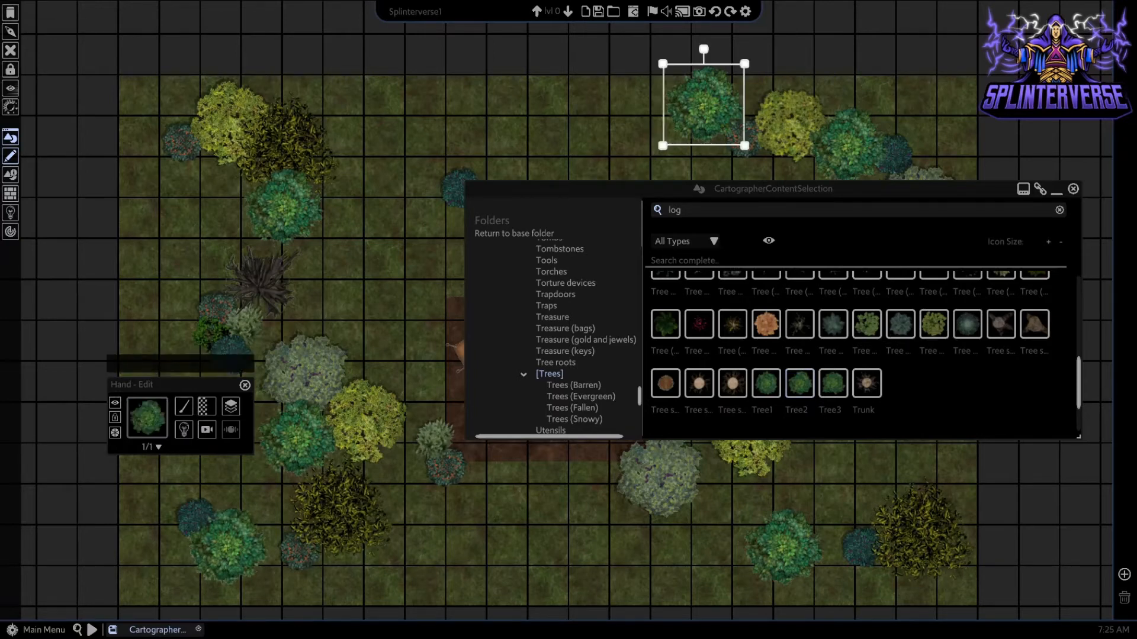
drag(703, 105, 688, 117)
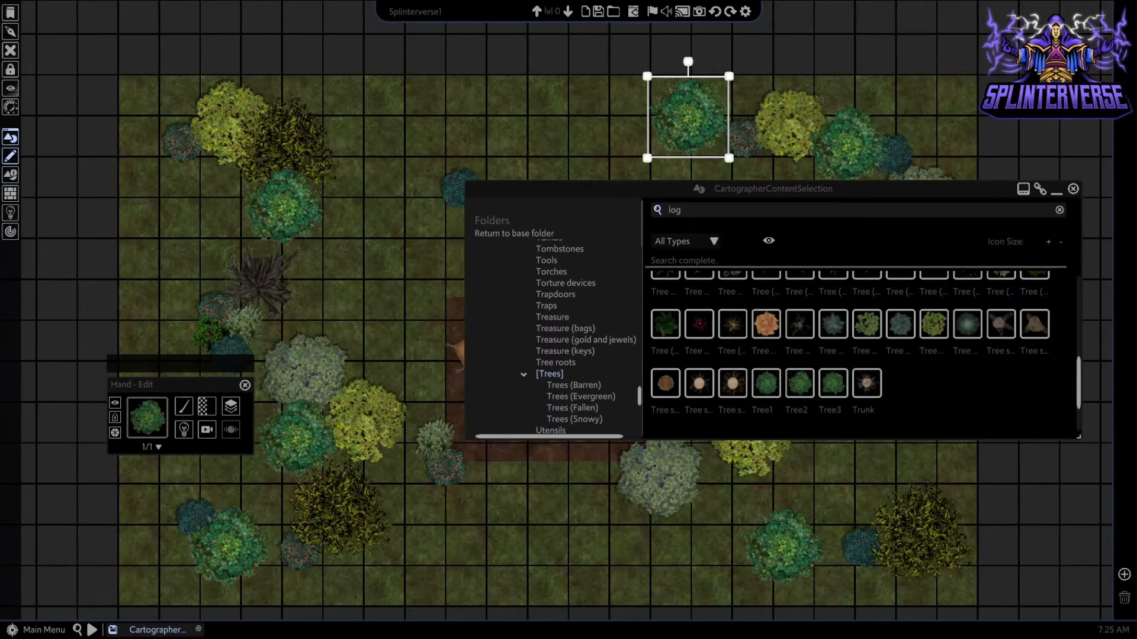
- Place the small tree stump below the northwest yellow-green tree and on the grass above the southeast dark tree
click(1034, 324)
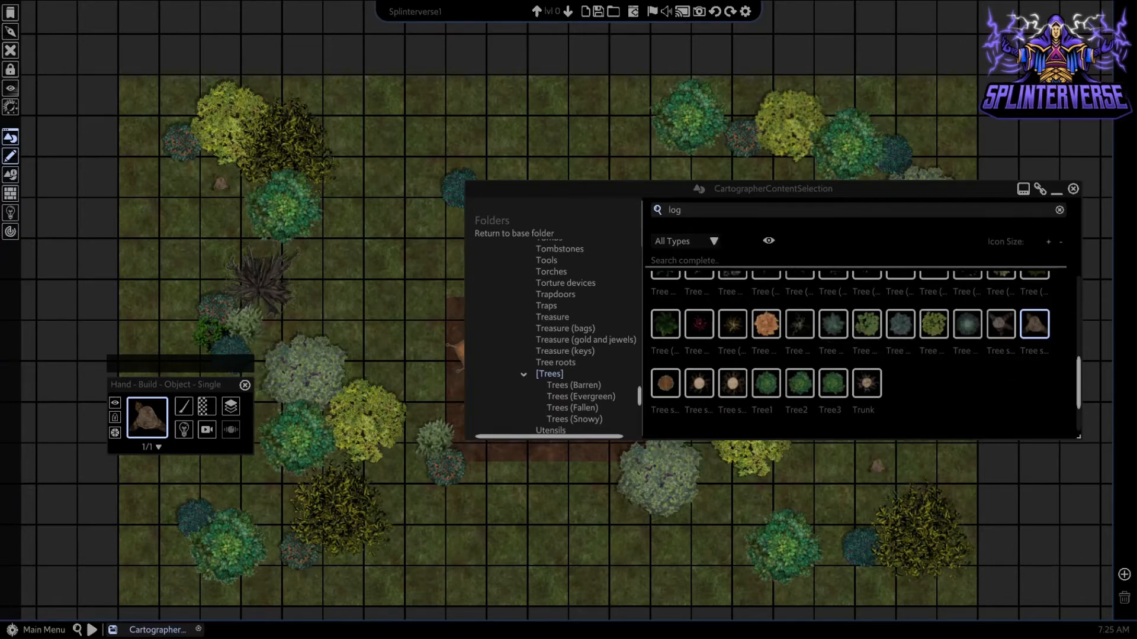
- Place the grey-green tree on both sides of the southwest dark tree and three times around the northwest tree cluster
scroll(900, 367, up, 2)
scroll(909, 364, up, 2)
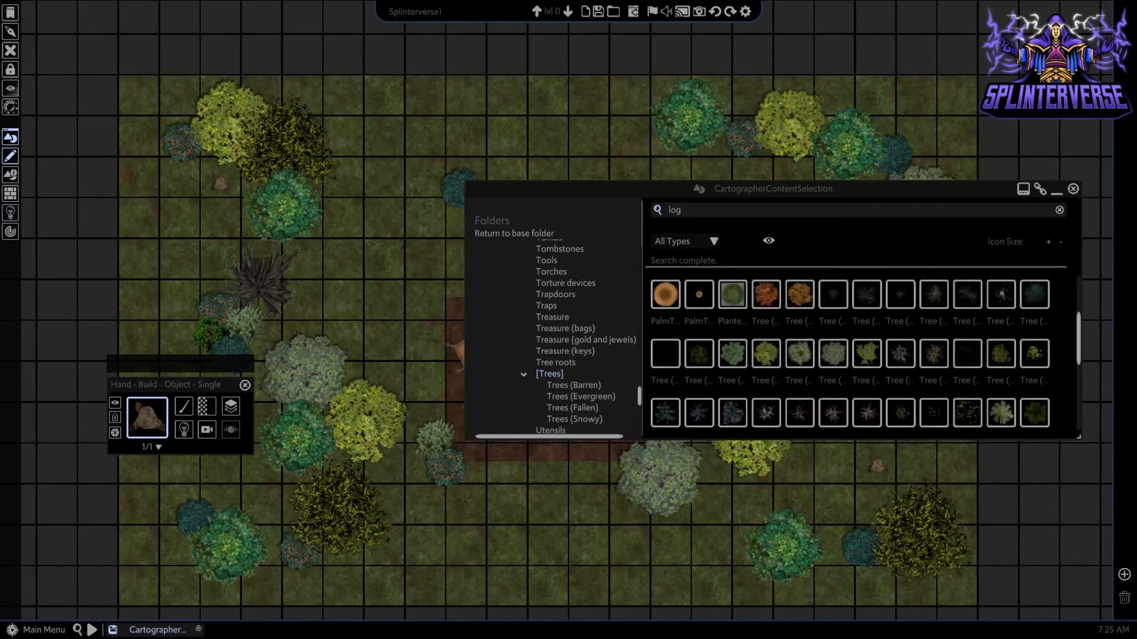
click(833, 354)
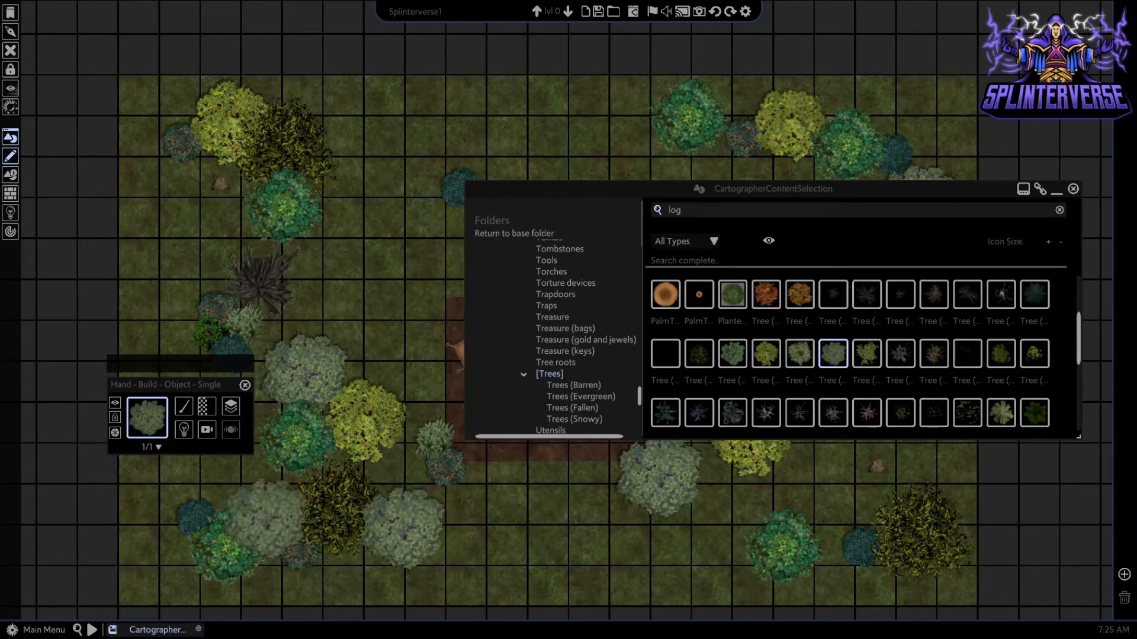
click(254, 499)
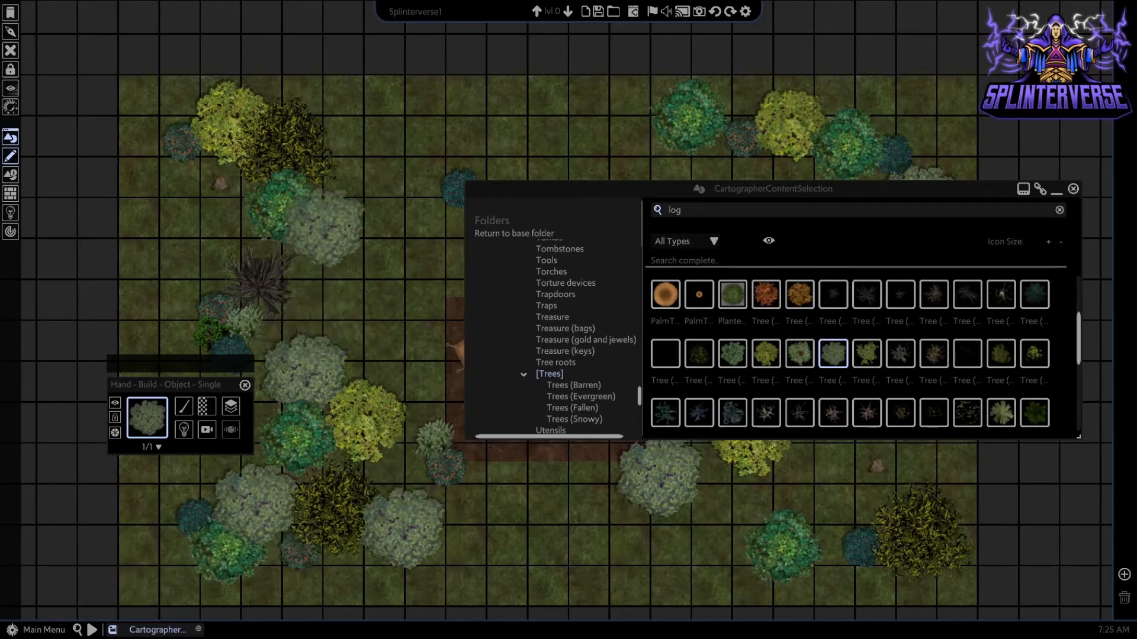
click(343, 207)
click(213, 228)
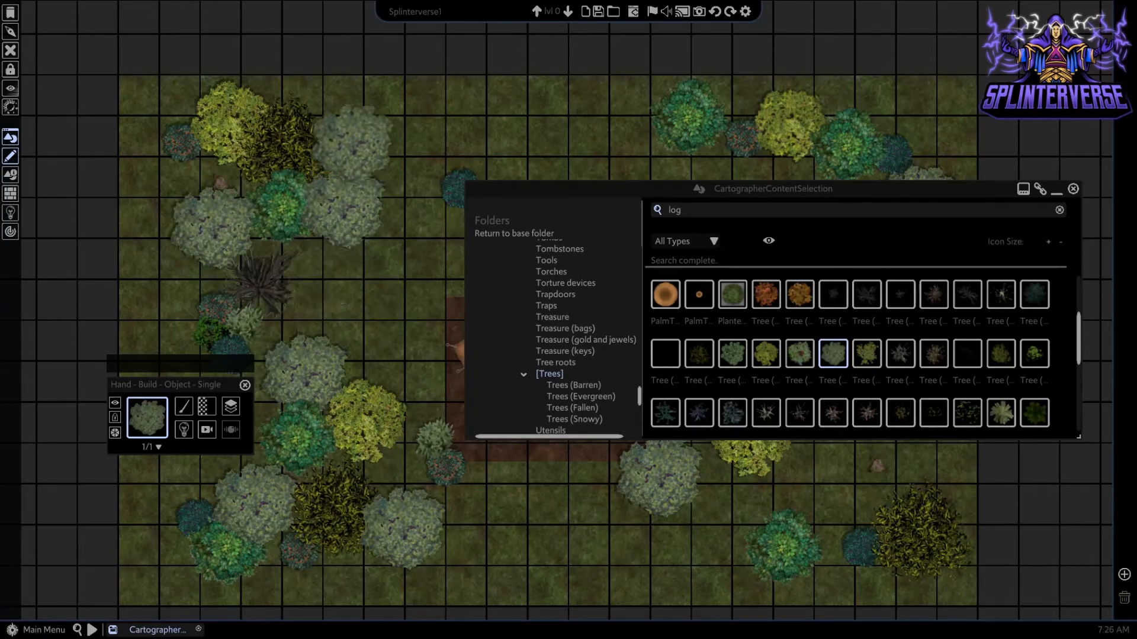
click(366, 141)
- Place more grey-green trees along the north edge, in the northeast corner, around the southeast cluster, by the eastern bushes and at the south edge
click(612, 116)
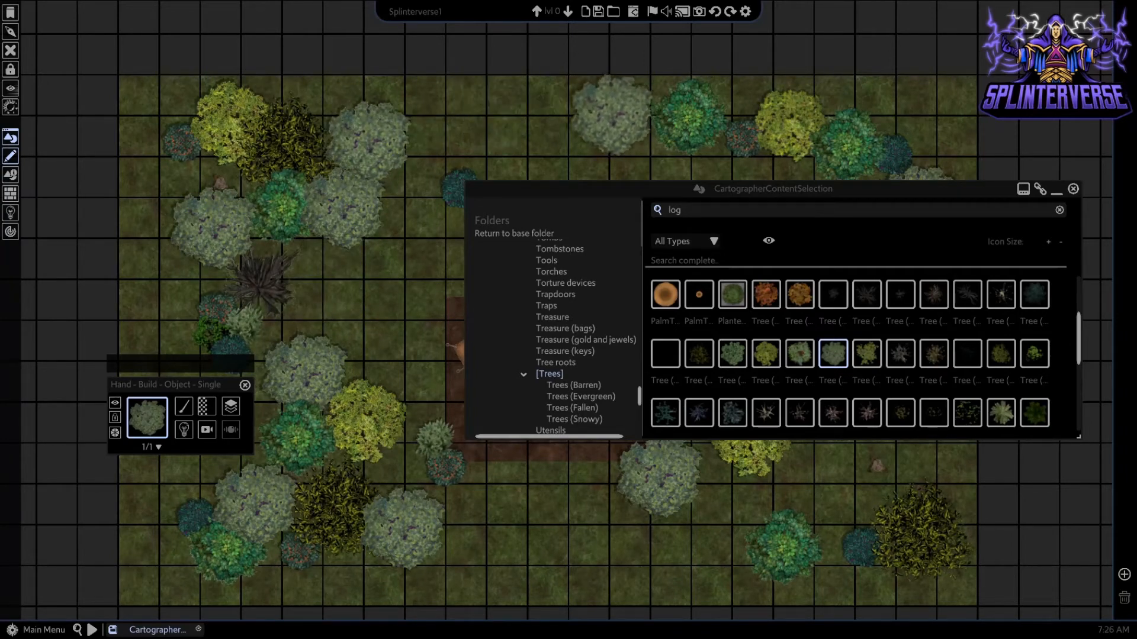
click(923, 120)
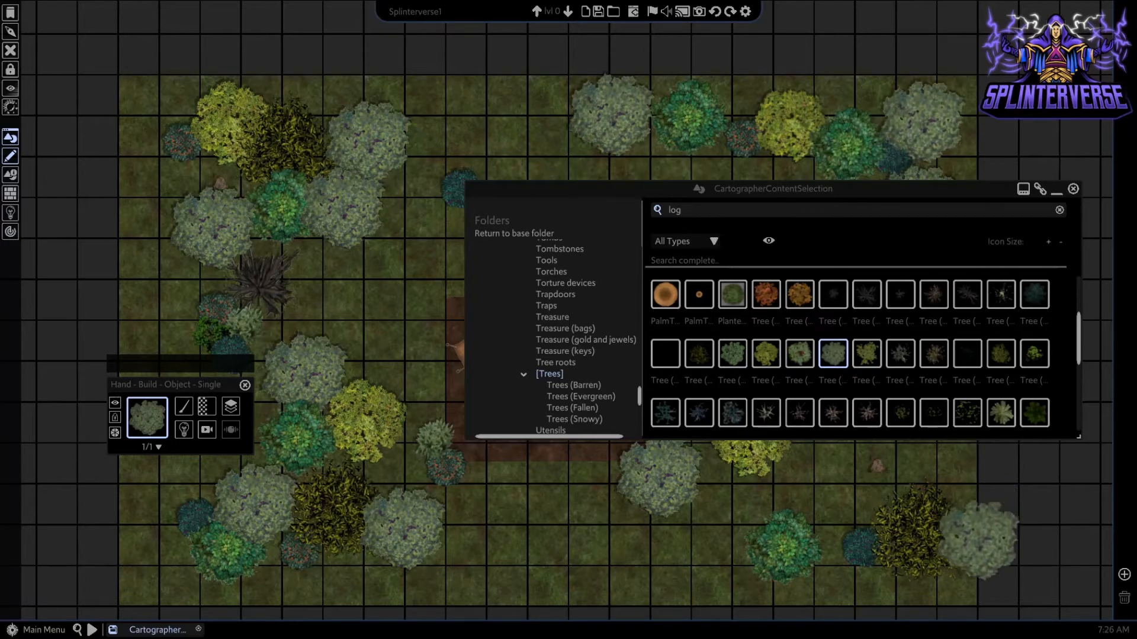
click(831, 514)
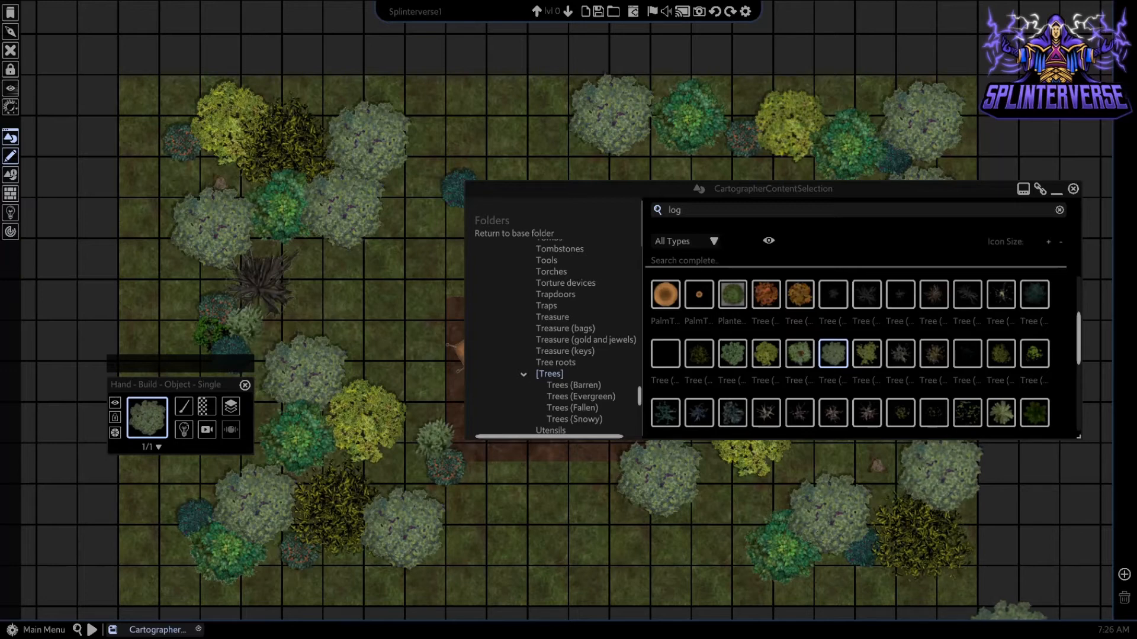
drag(829, 188, 391, 159)
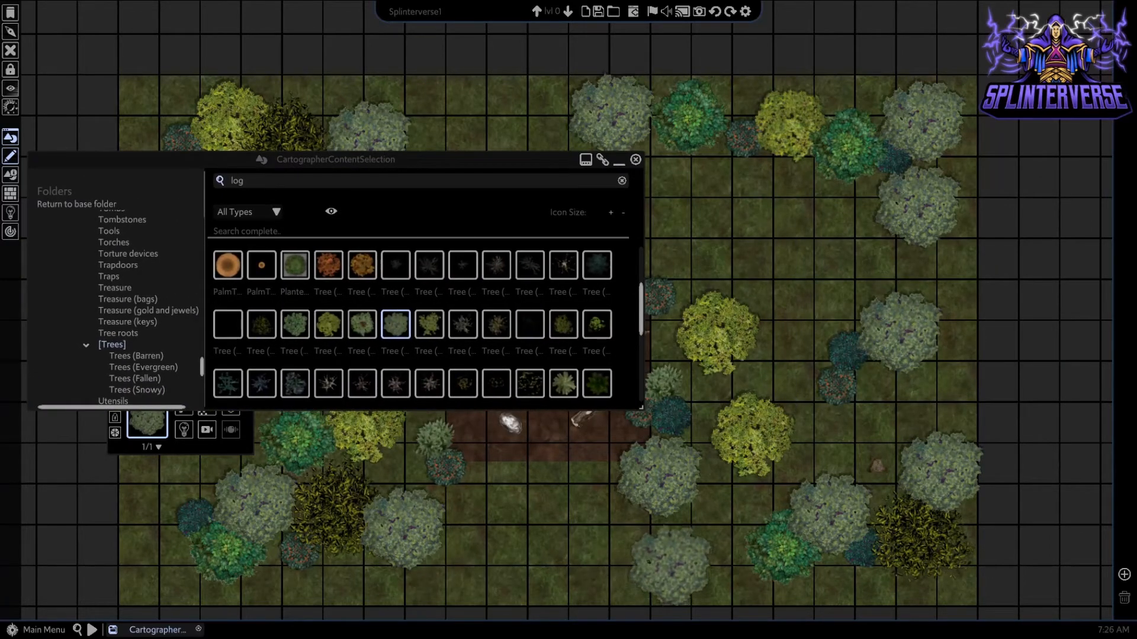
click(669, 559)
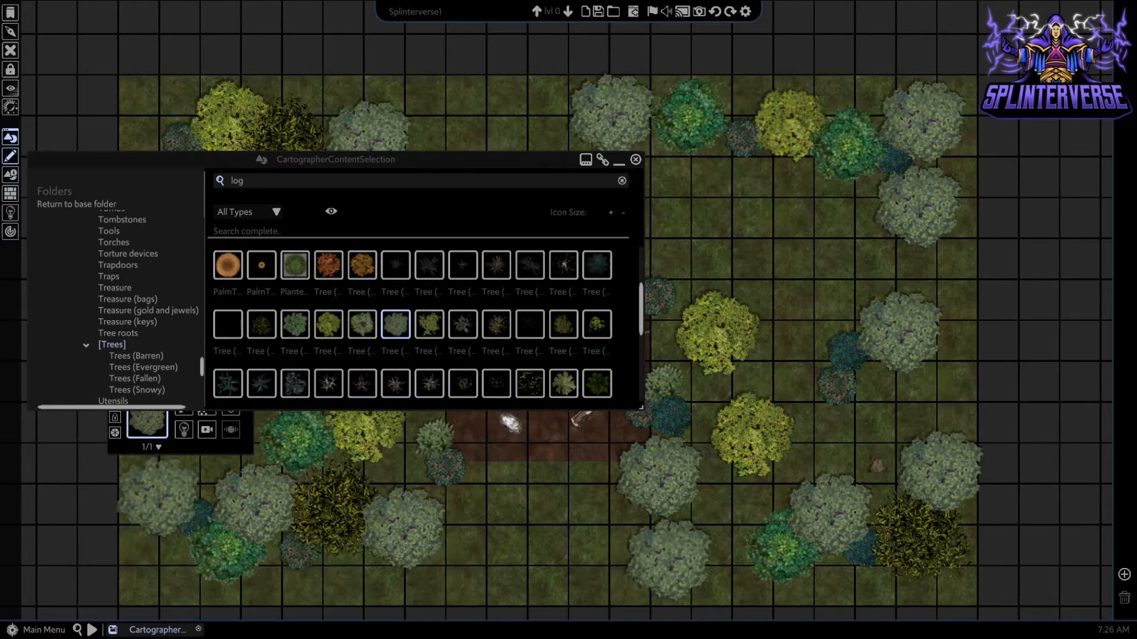
- Place a red-centred pale green tree in the southeast and yellow-flecked green trees east, south, southwest and northwest of the camp and at the northwest edge
drag(496, 160, 937, 82)
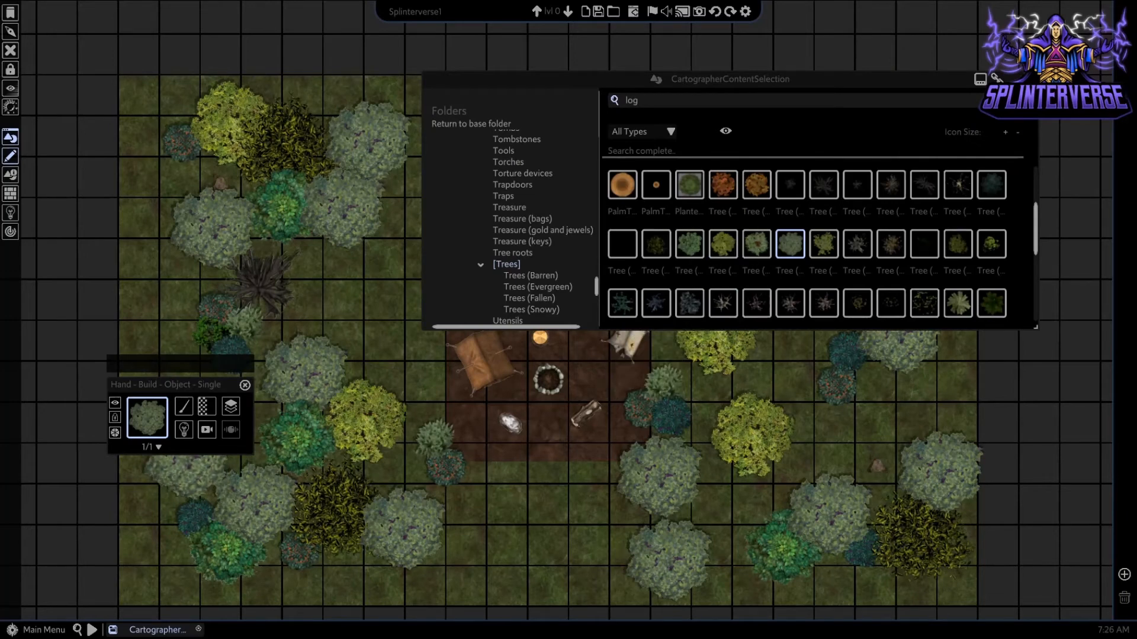
click(756, 243)
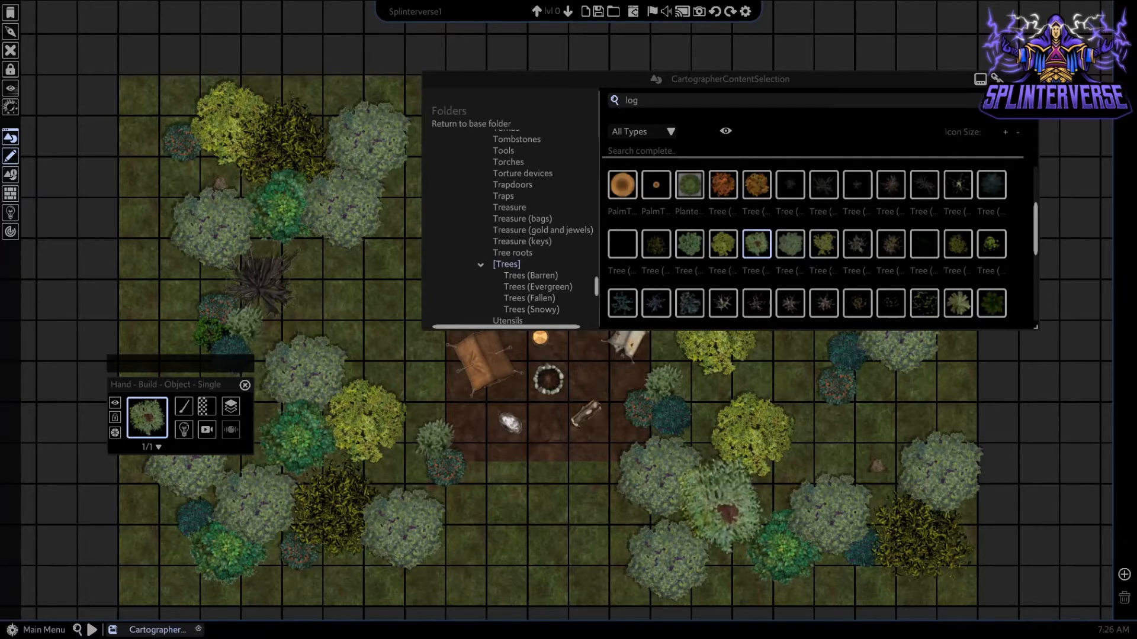
click(823, 244)
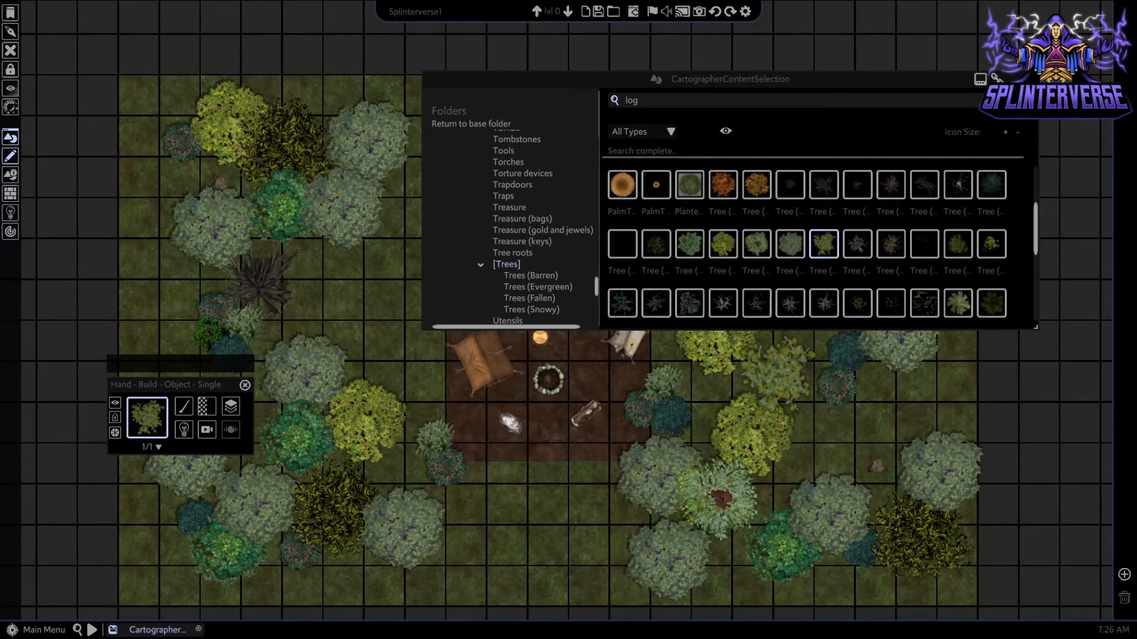
click(778, 374)
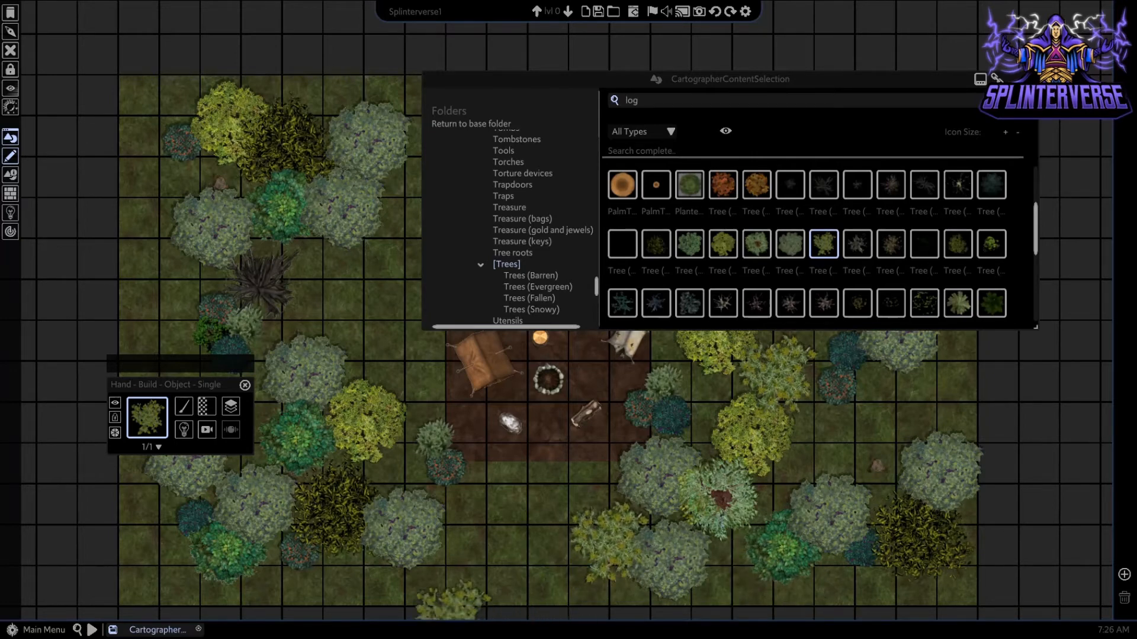
click(384, 468)
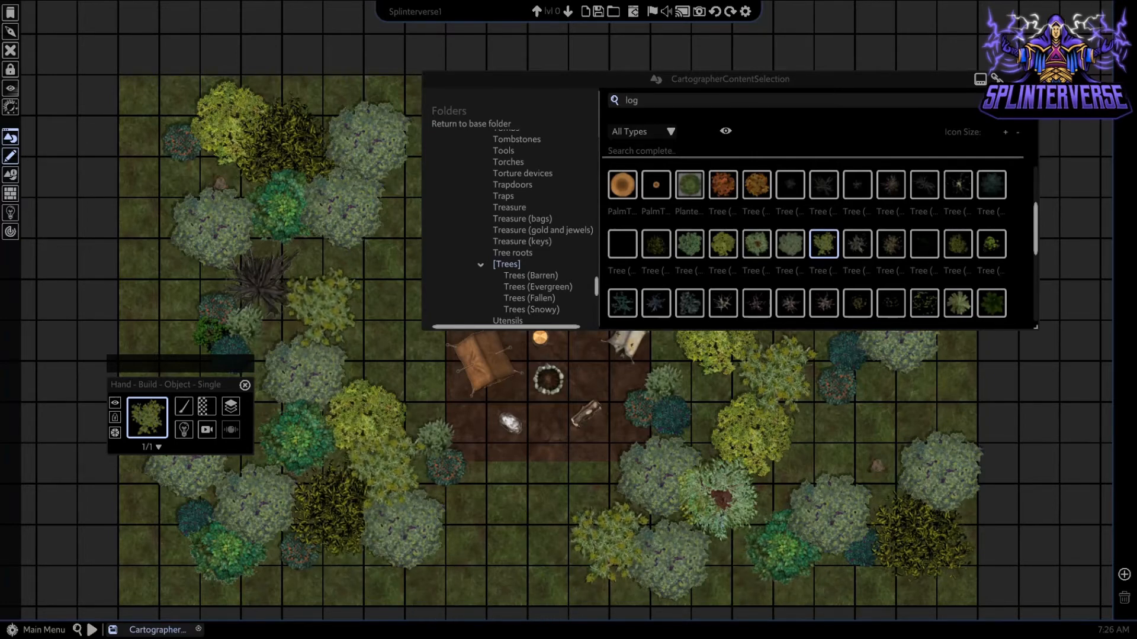
click(326, 309)
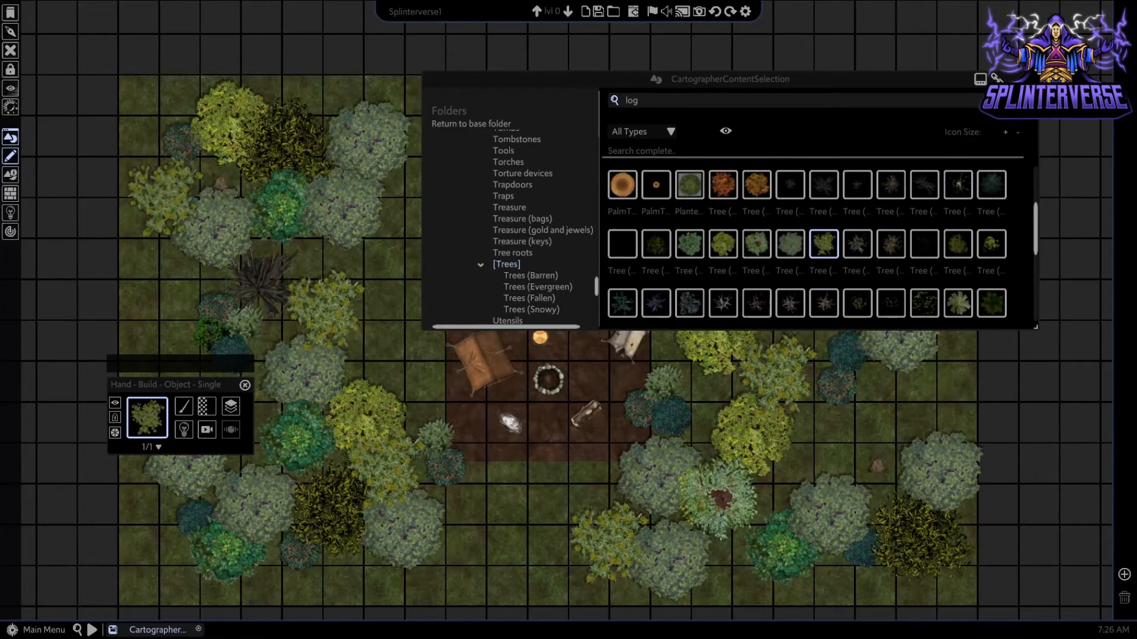
click(161, 192)
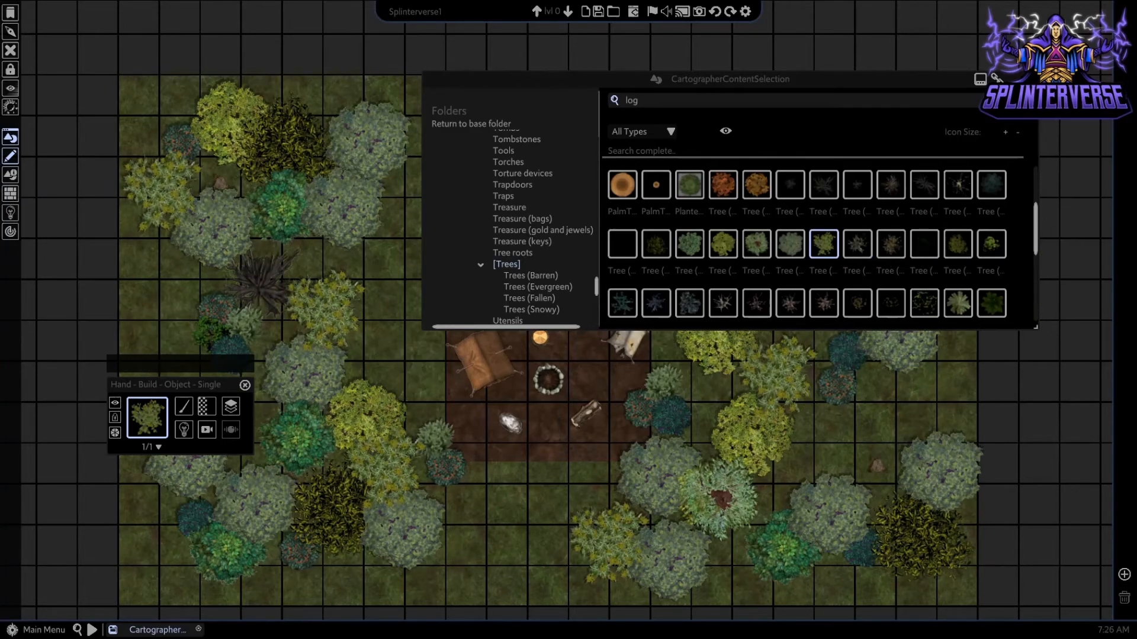
- Place the red-berried dark green tree at the west edge beside the barren tree and above the southeast grey-green tree
click(864, 251)
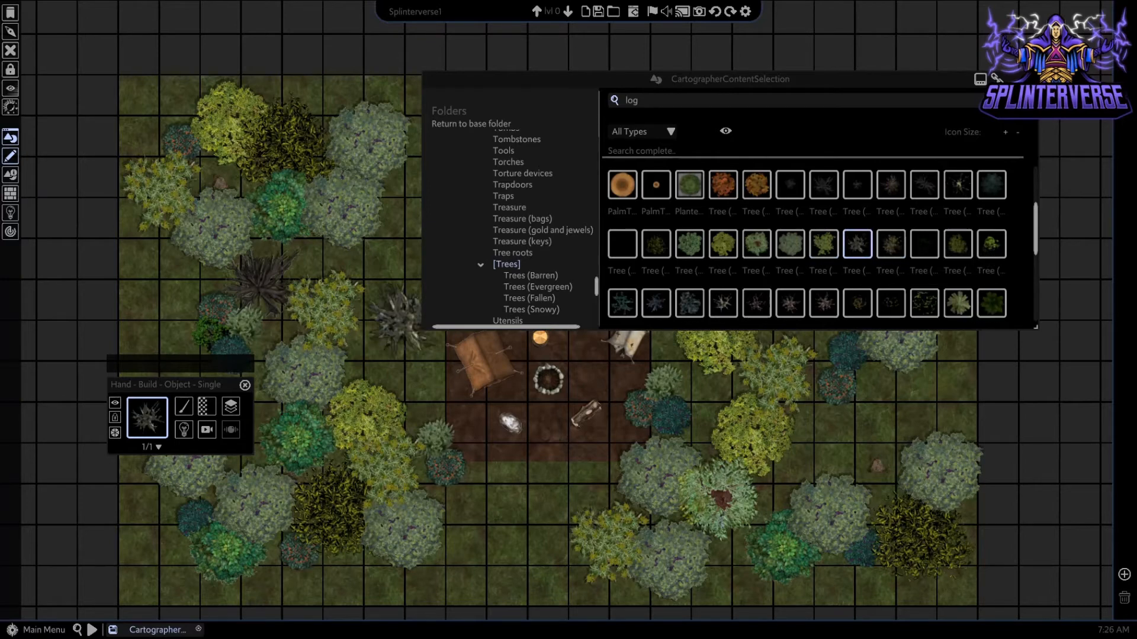
click(965, 251)
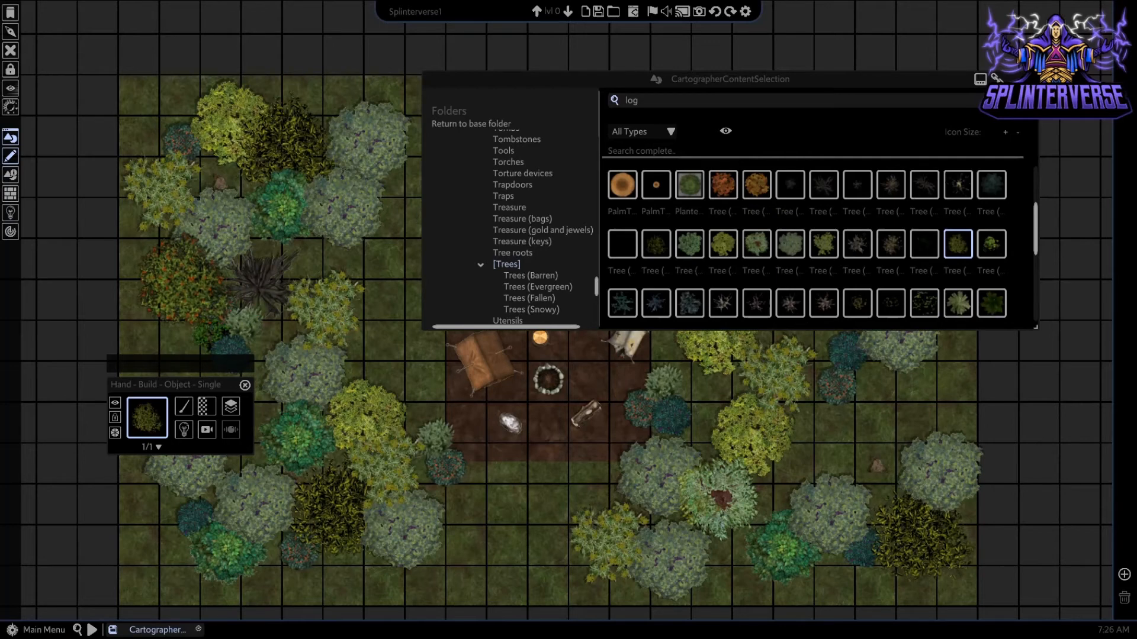
click(186, 279)
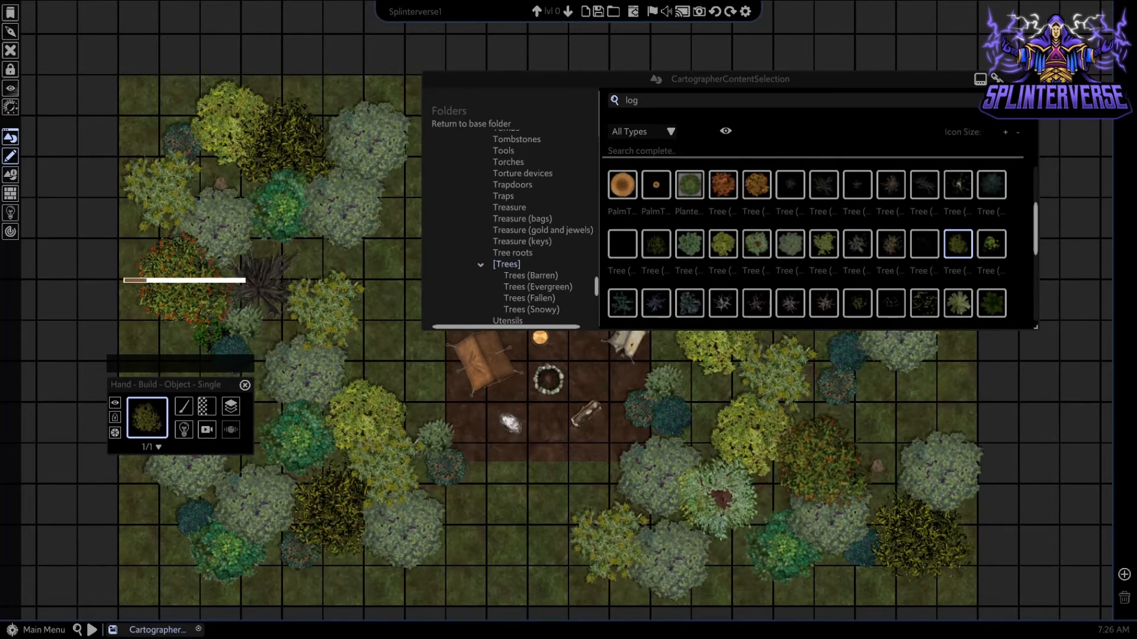
click(811, 444)
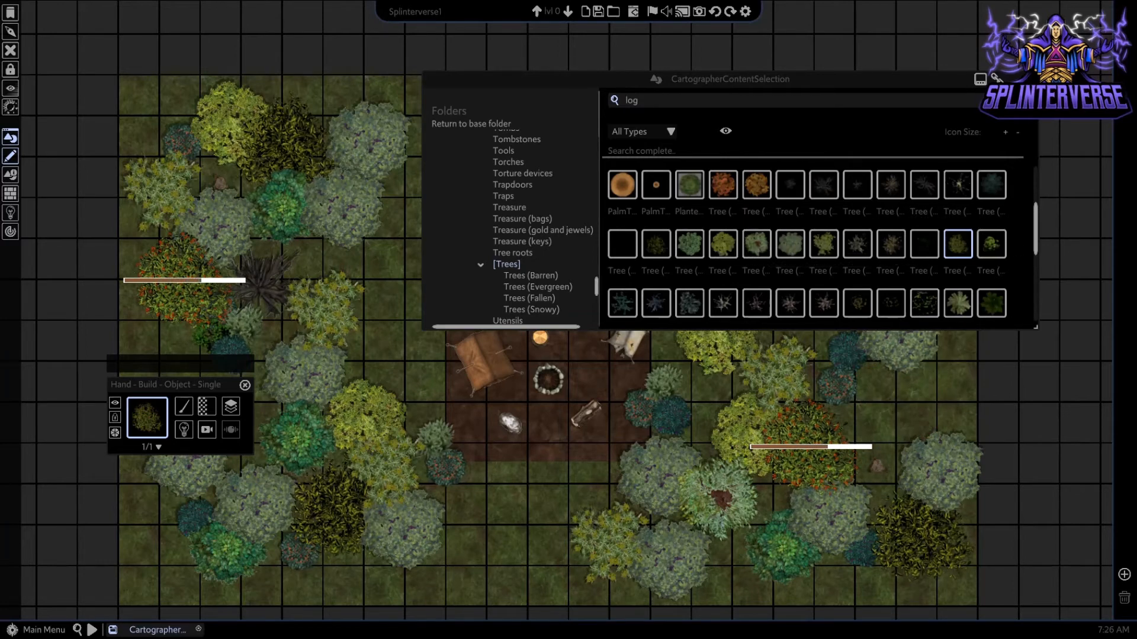
- Place Tree 4 (coniferous) by the eastern bushes and in the forest gaps northwest of the campsite
scroll(817, 243, down, 1)
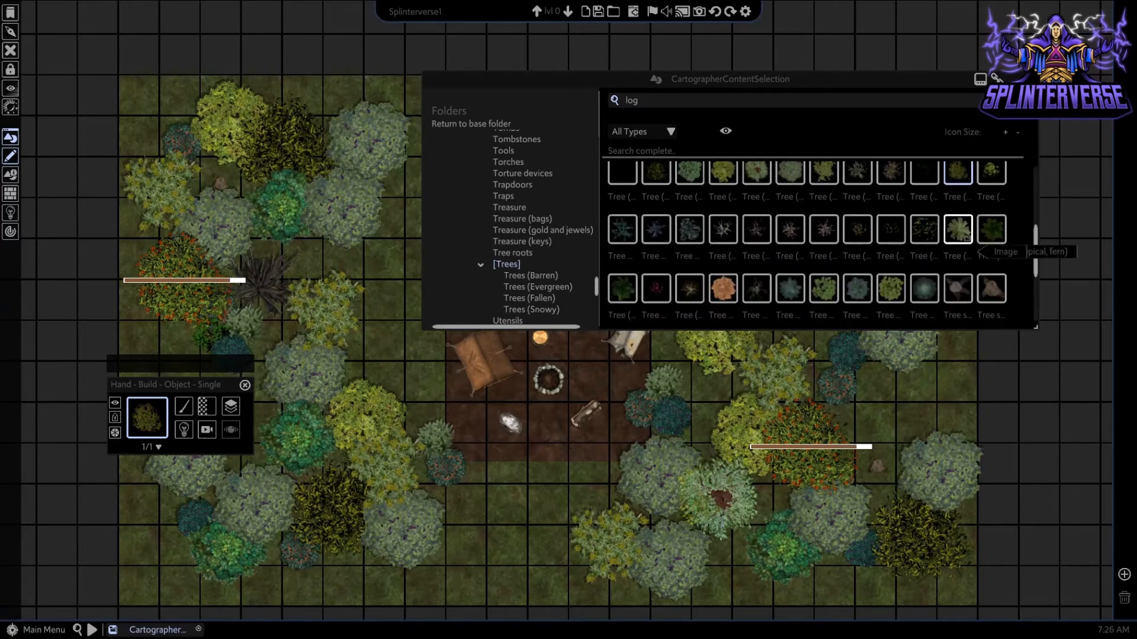
click(958, 229)
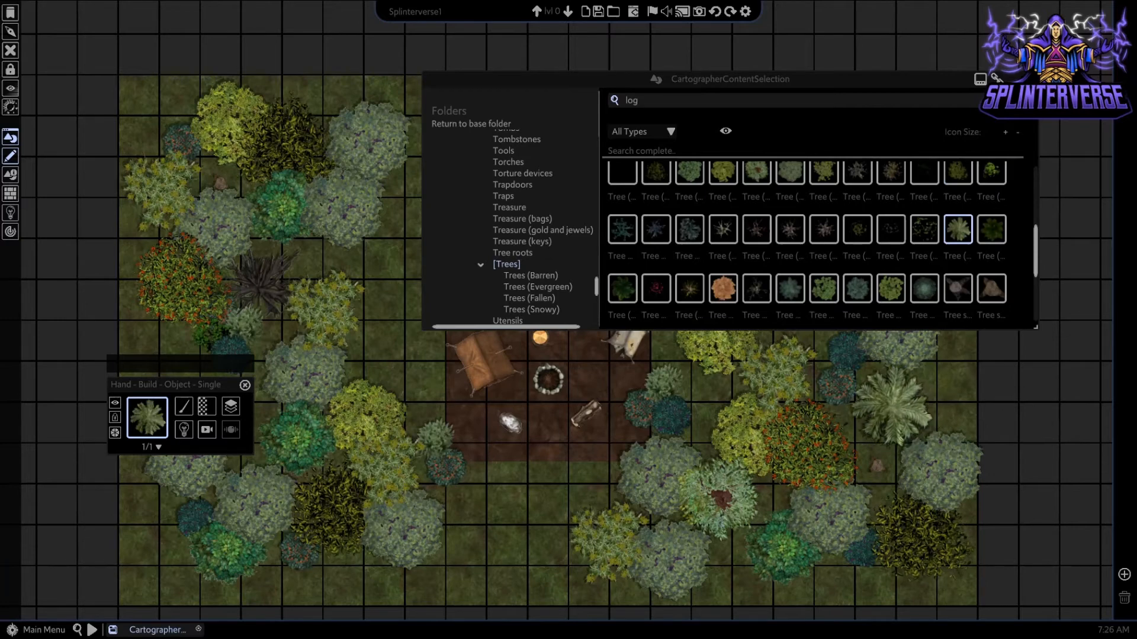
scroll(970, 230, down, 1)
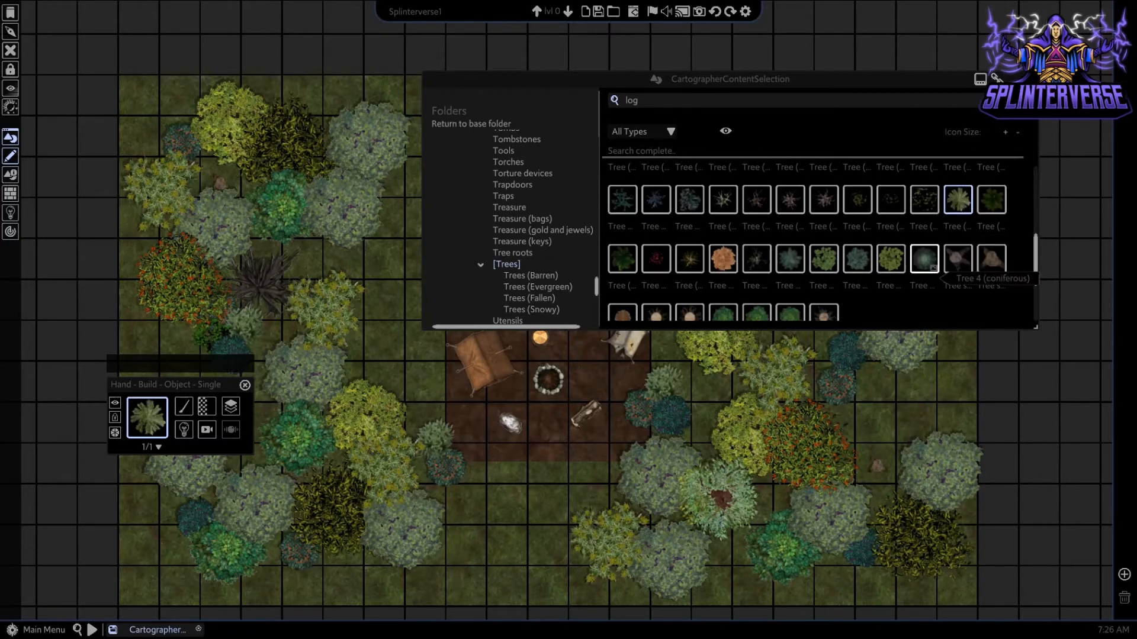
click(925, 258)
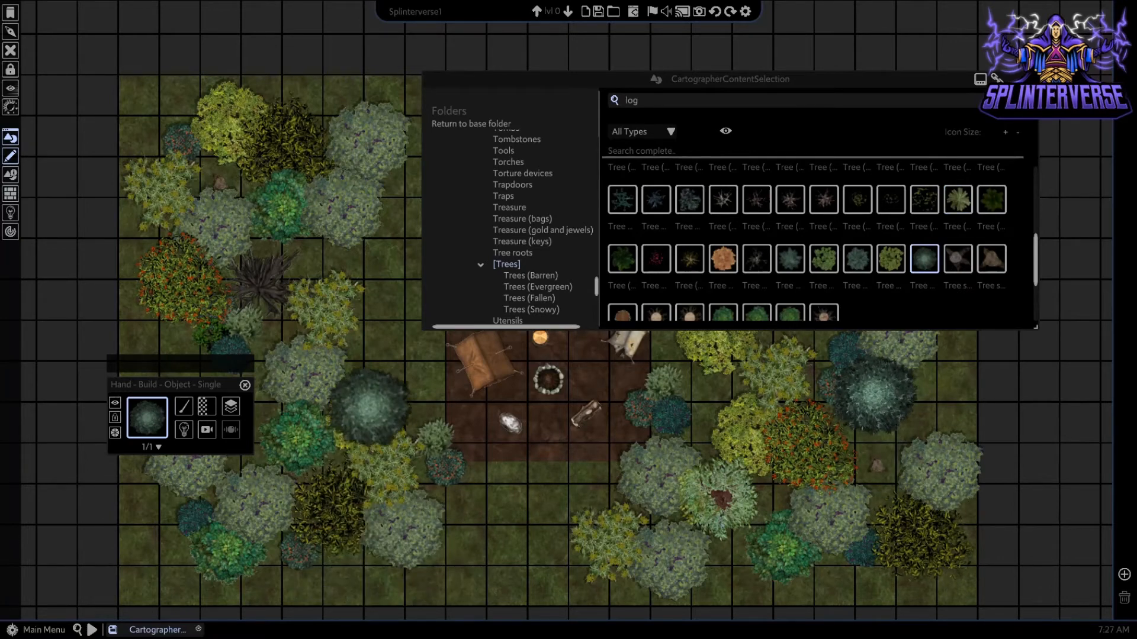
click(374, 349)
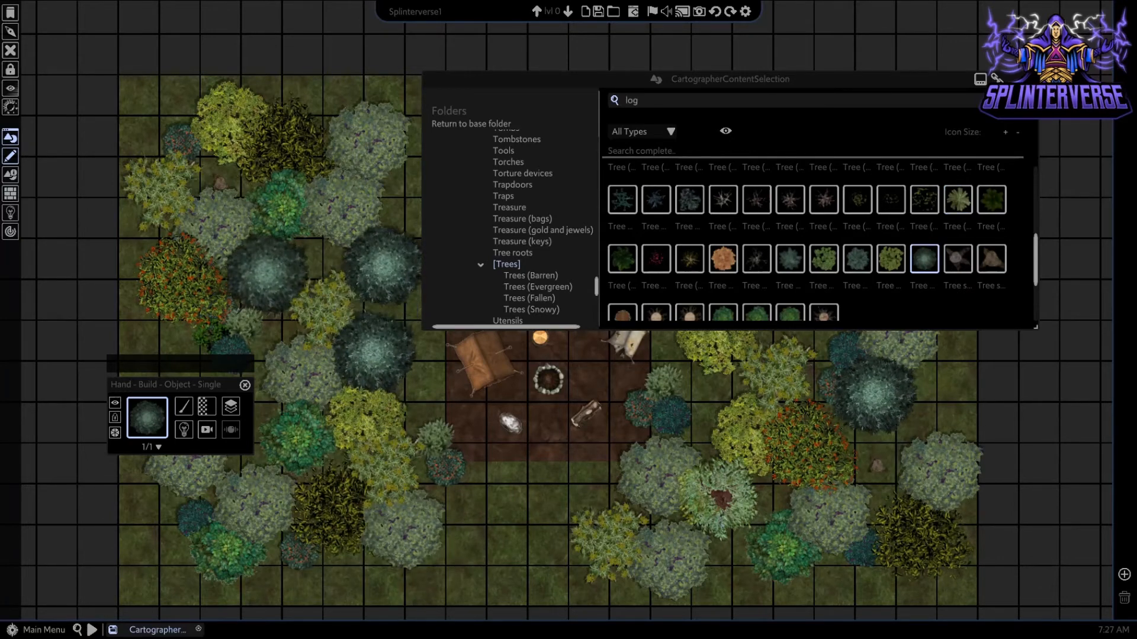
- Place dark teal round trees in the western tree clusters, from the northwest group to the map's southwest edge
click(293, 262)
click(388, 200)
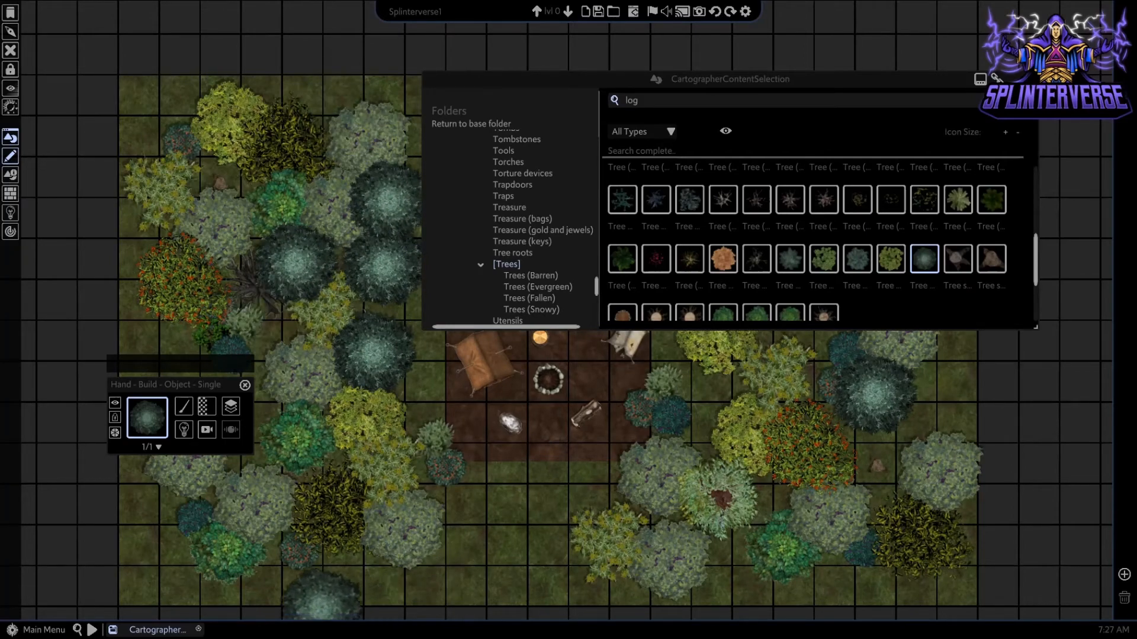
click(166, 563)
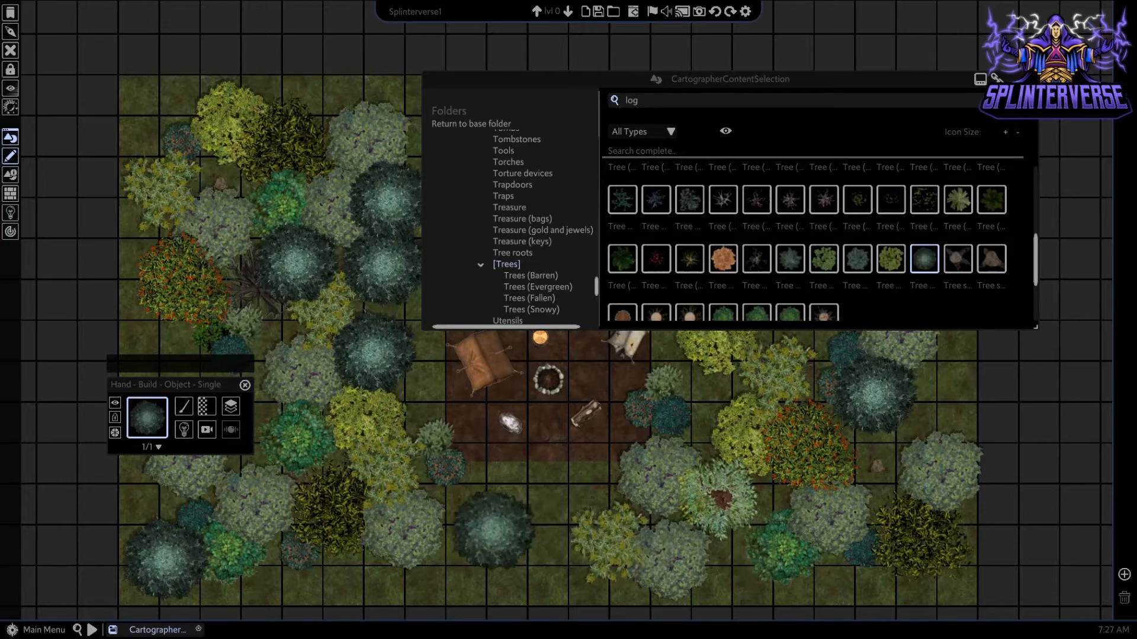
click(470, 520)
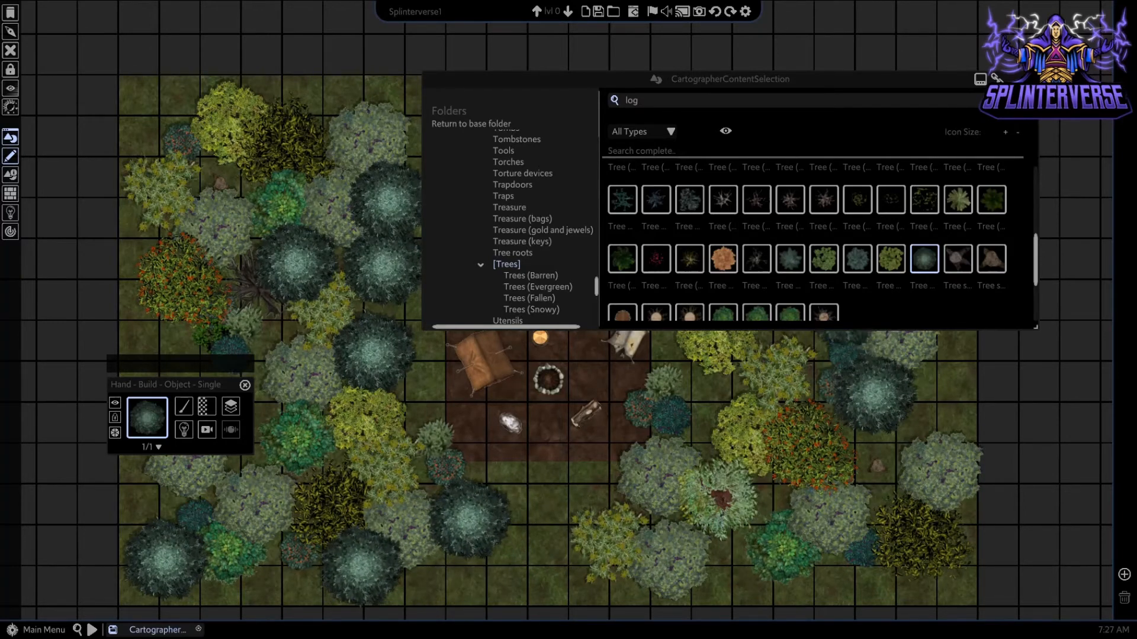
- Place three more dark teal round trees along the inner side of the northeastern tree cluster
drag(711, 79, 222, 107)
drag(381, 111, 295, 117)
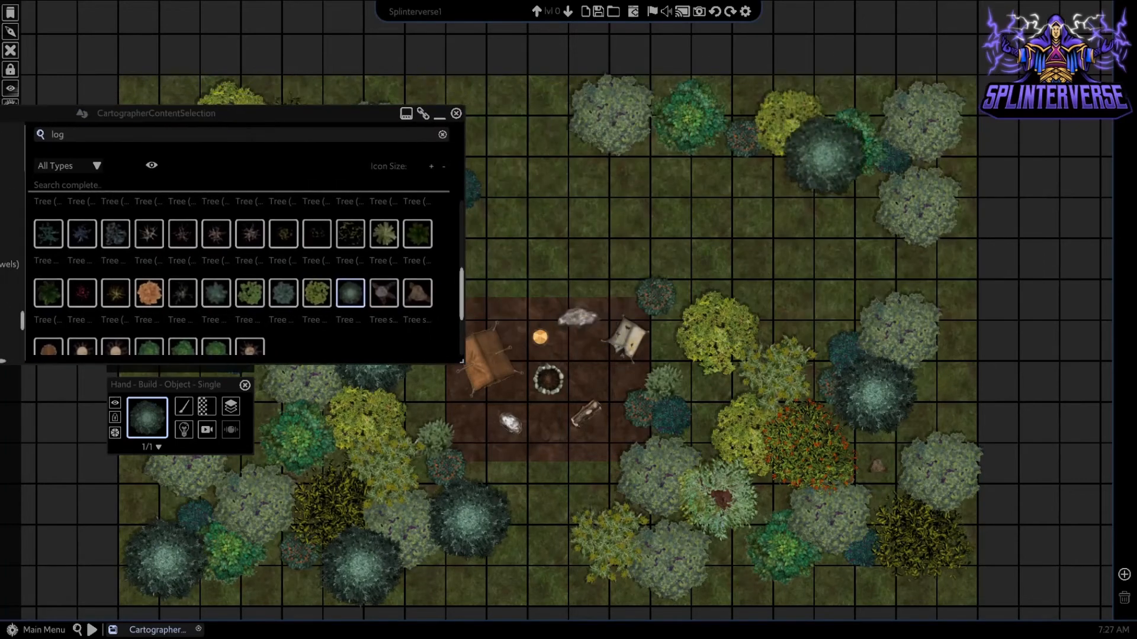
click(791, 191)
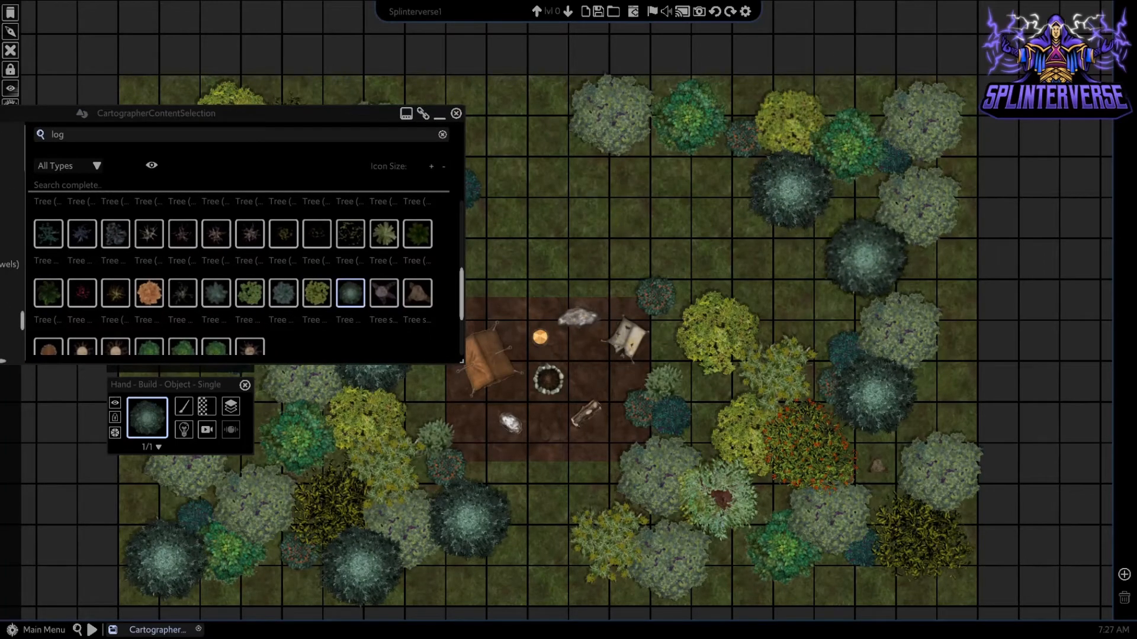
click(865, 256)
click(654, 178)
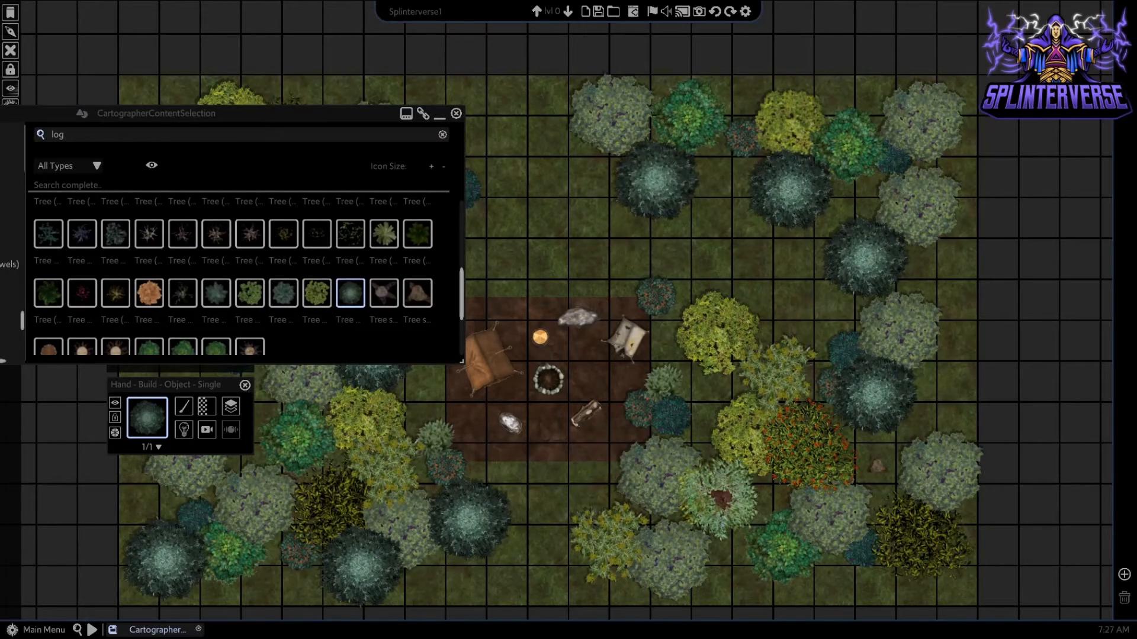
- Add two light green leafy trees to the eastern clusters and a sparse yellow-leaved tree near the map's east edge
click(250, 292)
click(727, 188)
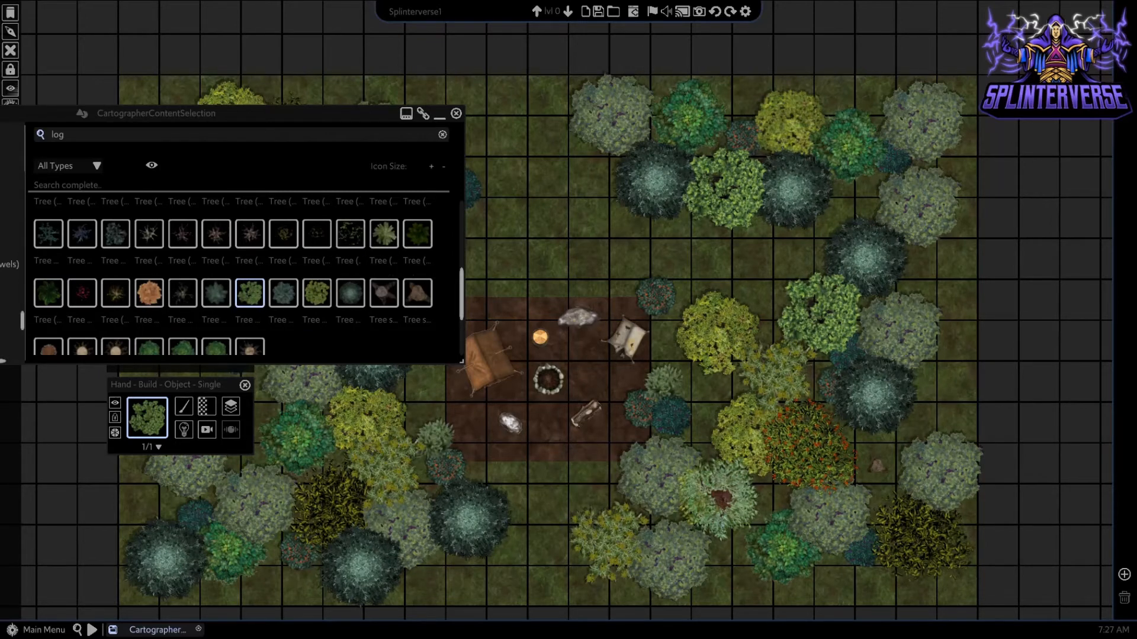
click(350, 234)
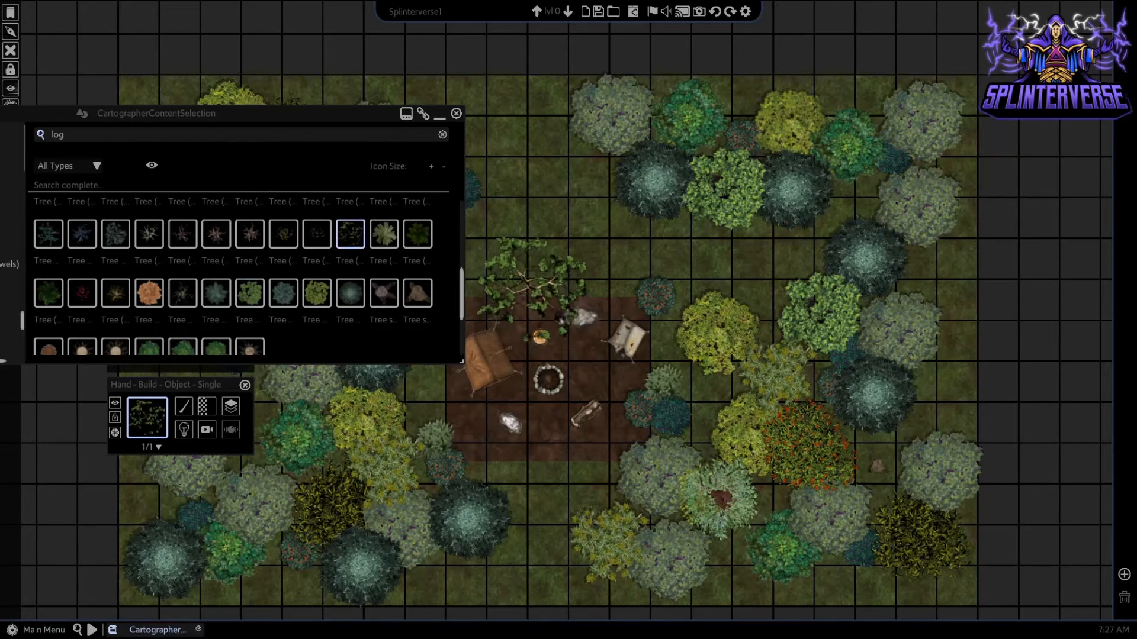
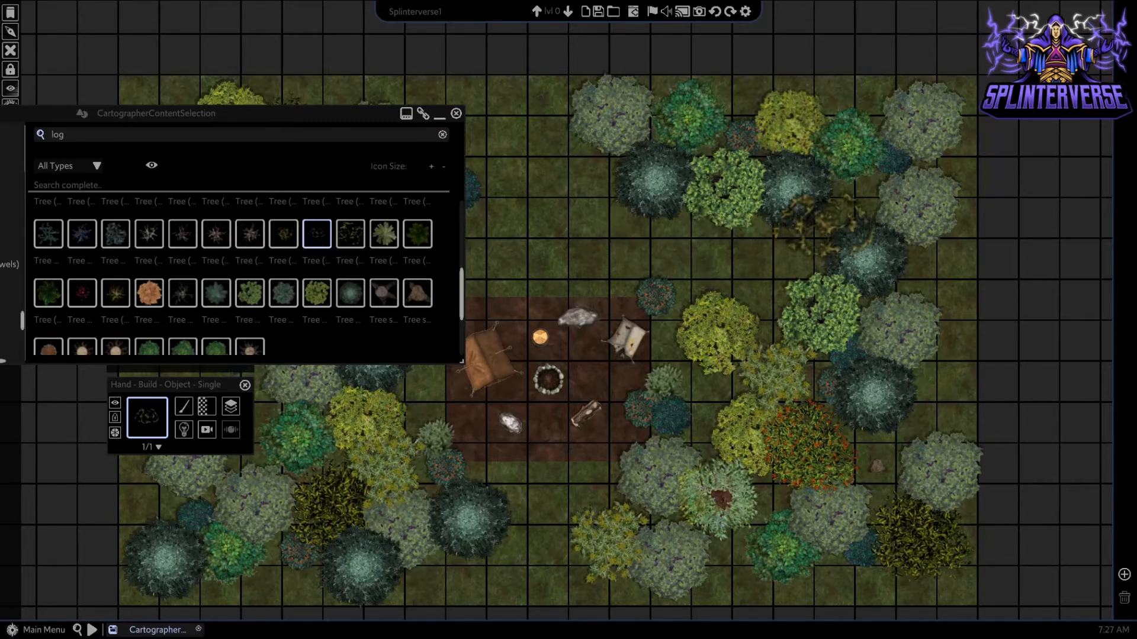
click(922, 279)
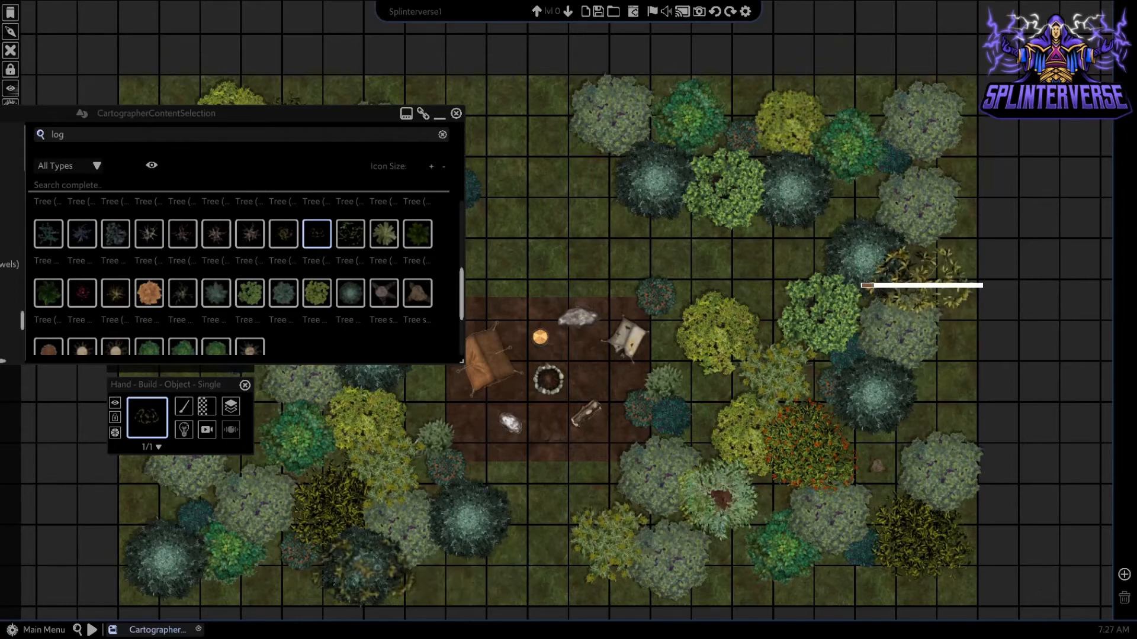
click(365, 568)
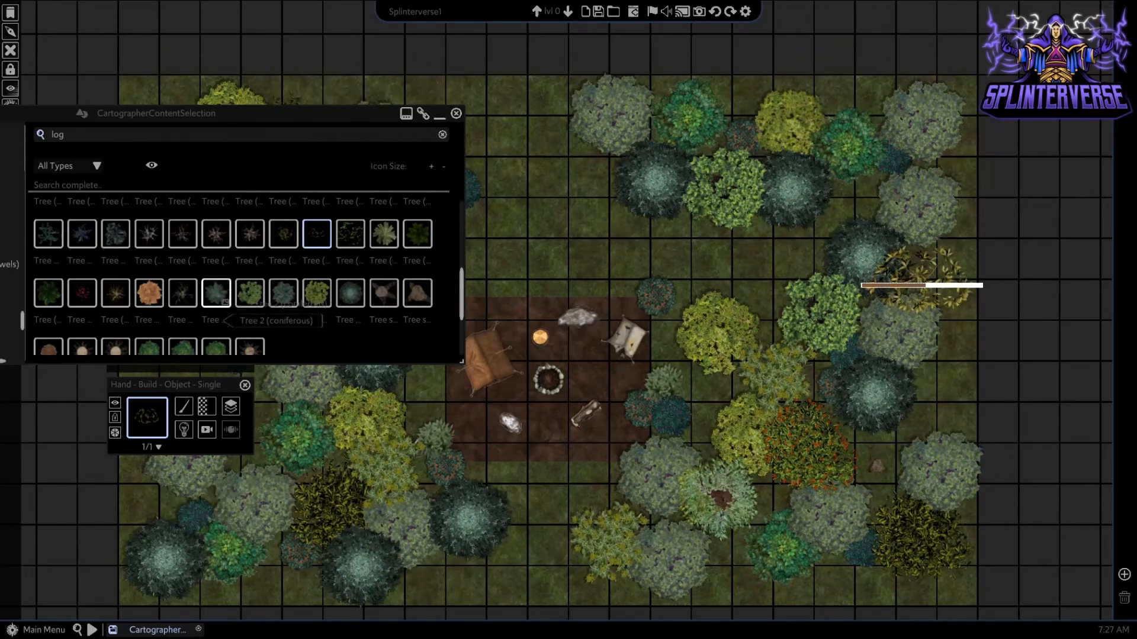
- Place four Tree3 objects: two in the northwest cluster and one in each cluster along the map's south edge
scroll(225, 303, down, 1)
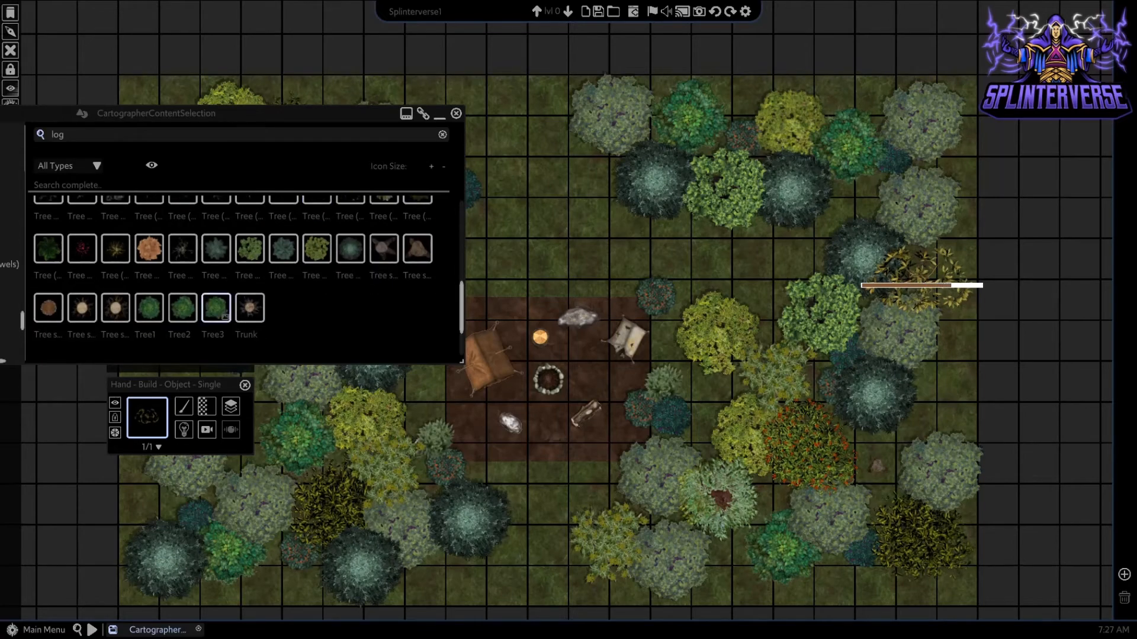
drag(266, 113, 911, 299)
click(414, 164)
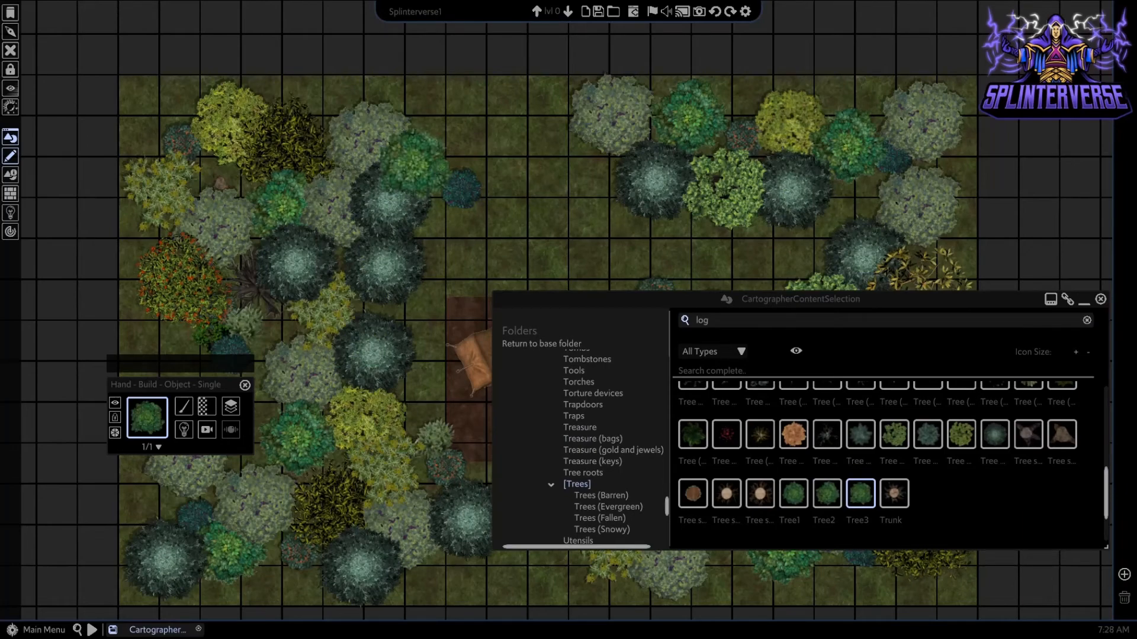
click(317, 116)
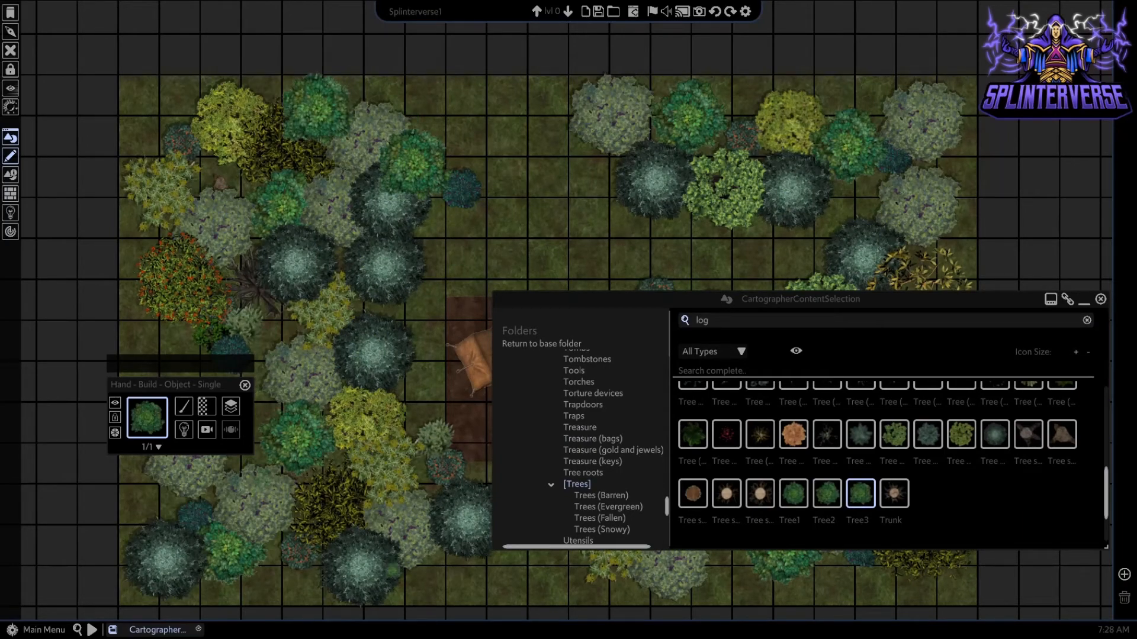
click(440, 572)
click(833, 578)
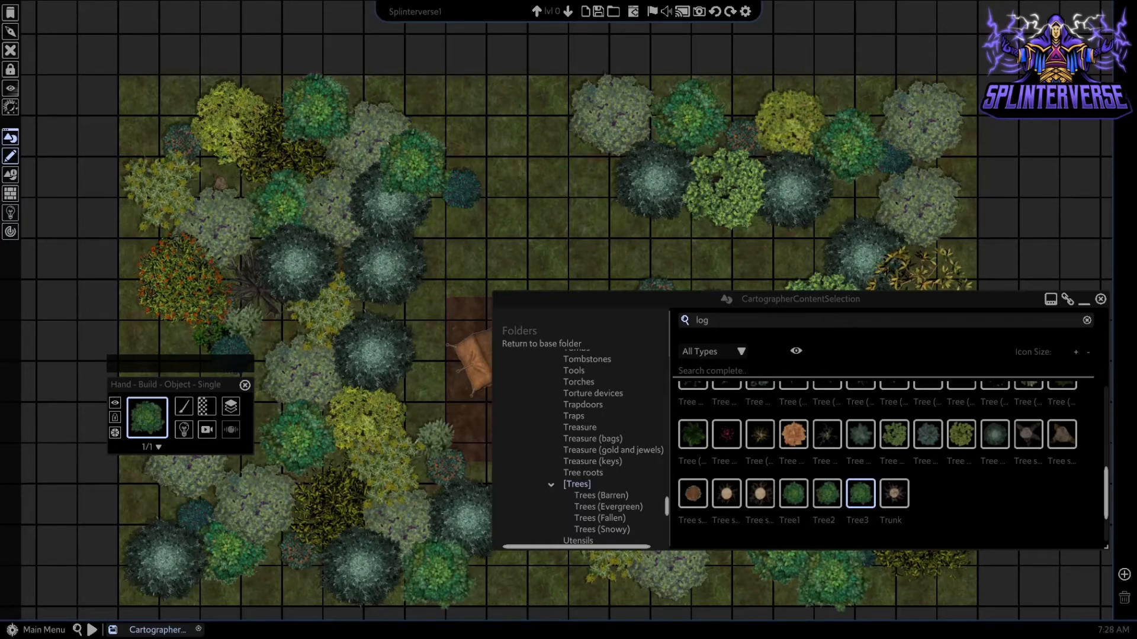
- Place two more Tree3 objects in the eastern clusters, then end object placement
drag(793, 299, 264, 65)
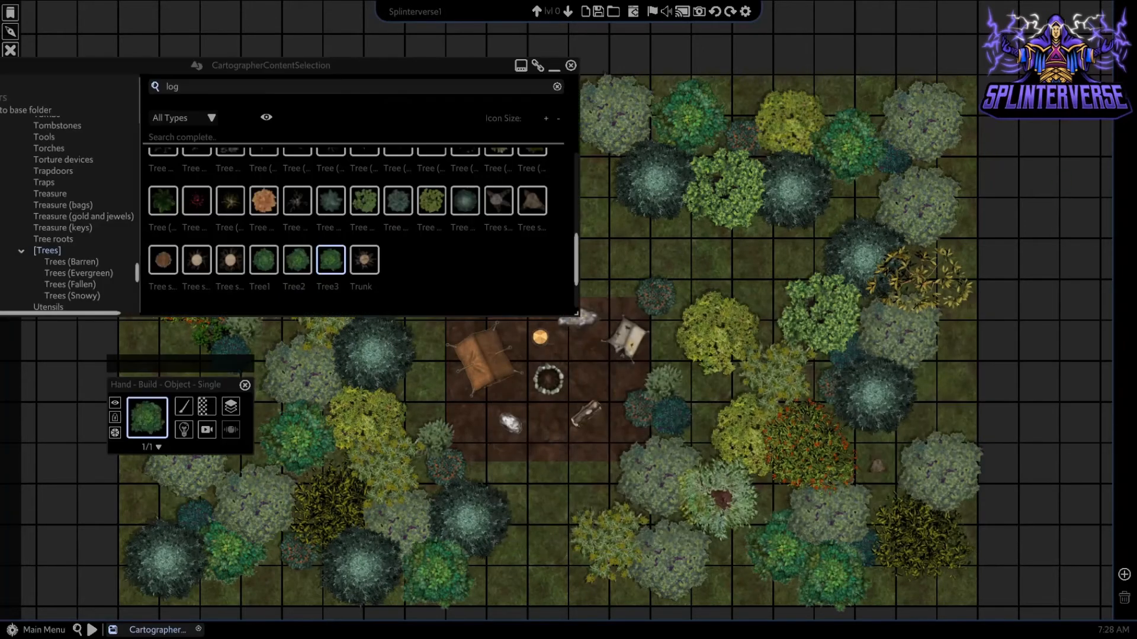
click(925, 380)
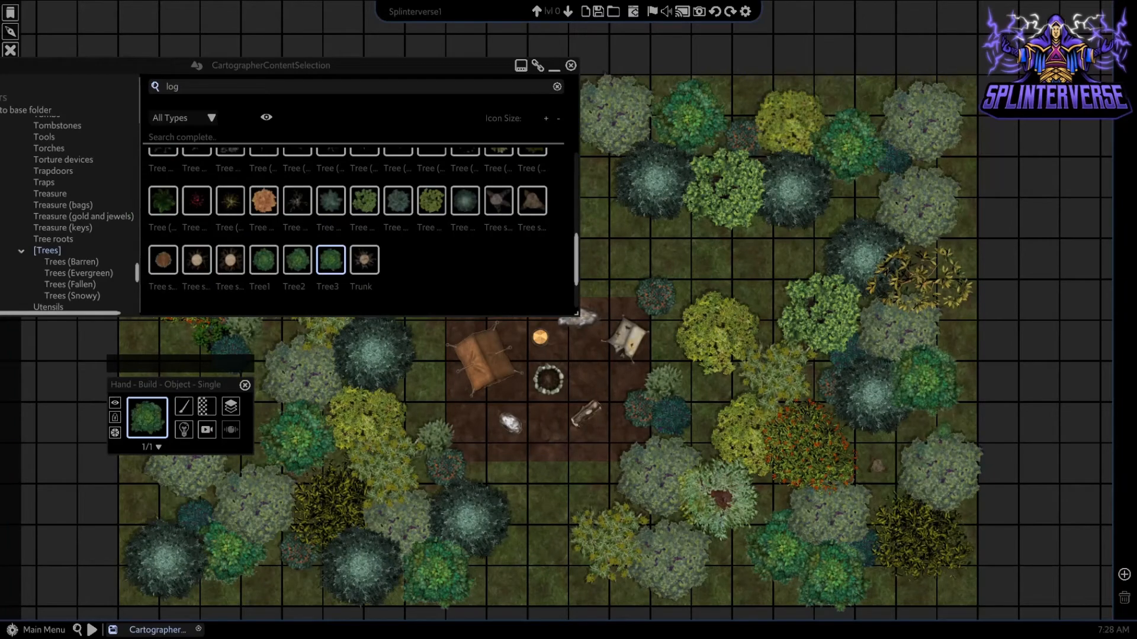
click(791, 244)
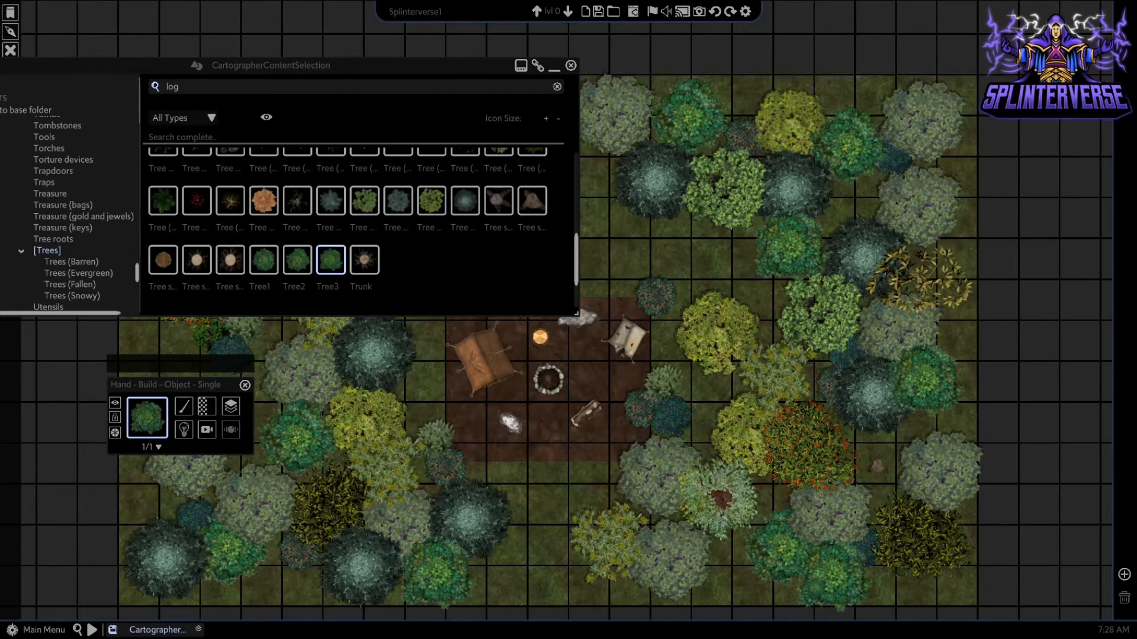
key(Escape)
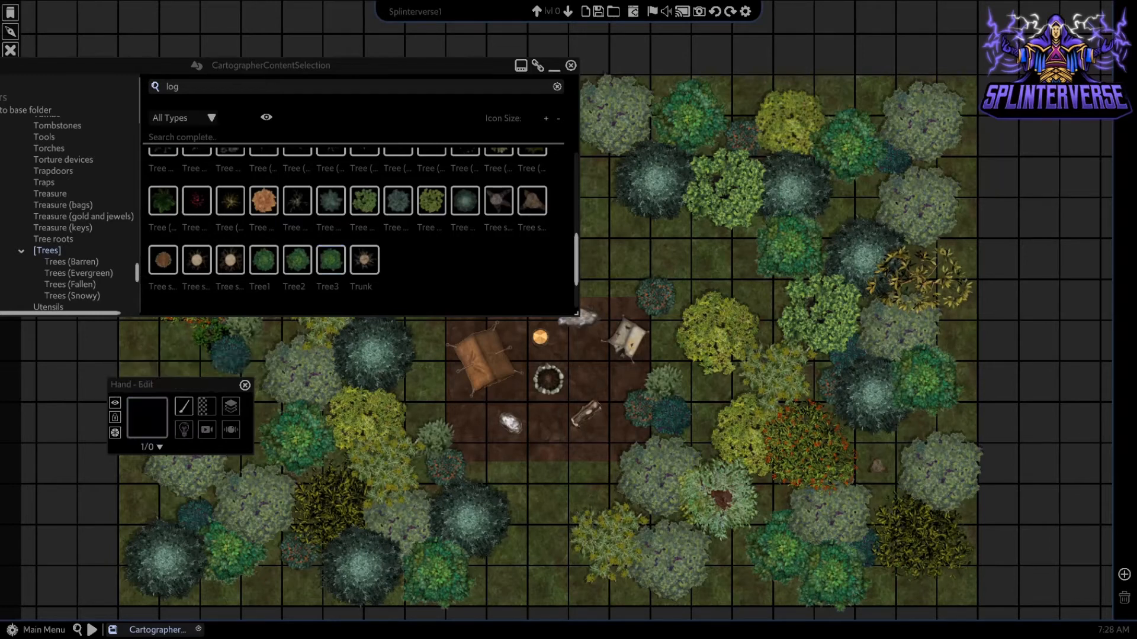
- Nudge the two Tree3 objects on the south edge and the neighbouring dark teal tree slightly inward
click(834, 573)
drag(833, 573, 834, 556)
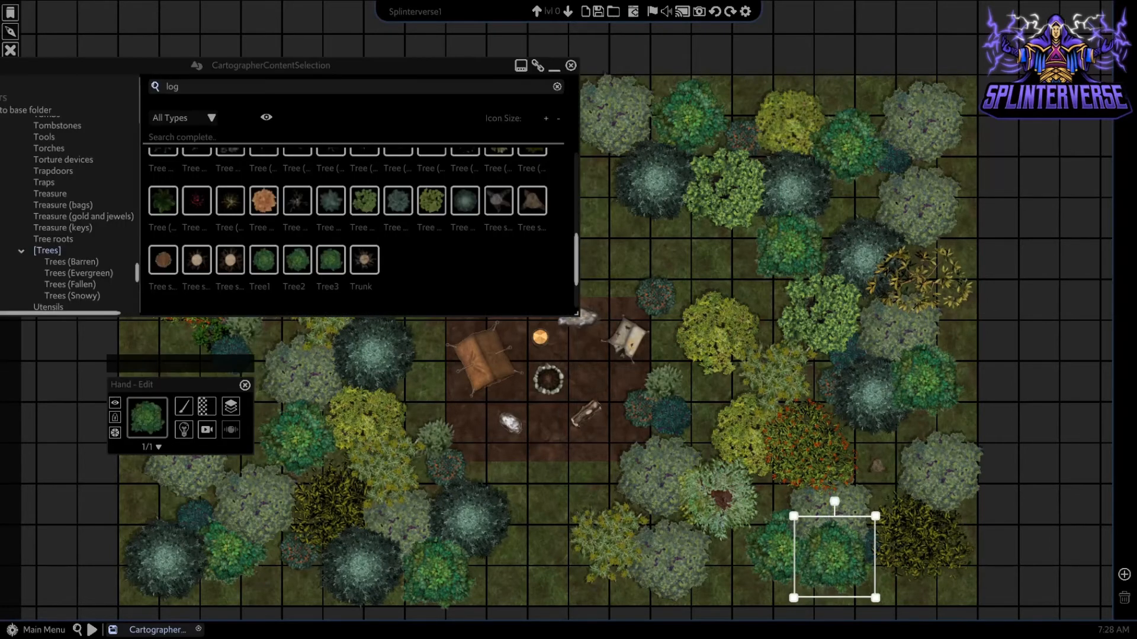
click(437, 571)
mouse_move(437, 571)
mouse_down()
mouse_move(454, 563)
mouse_move(445, 566)
mouse_up()
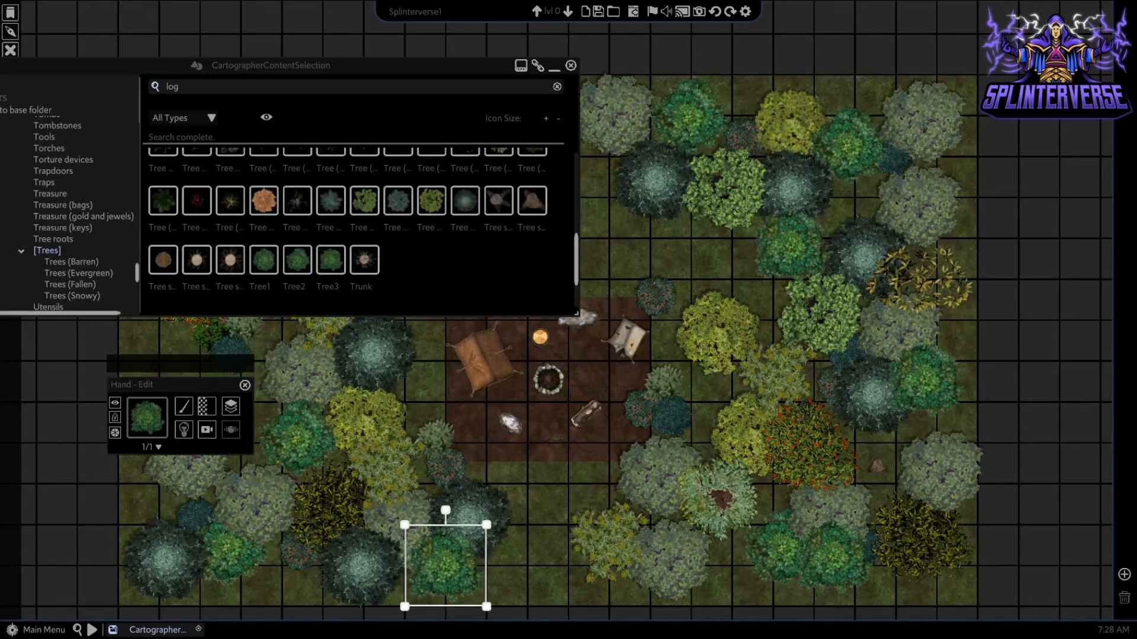
click(366, 558)
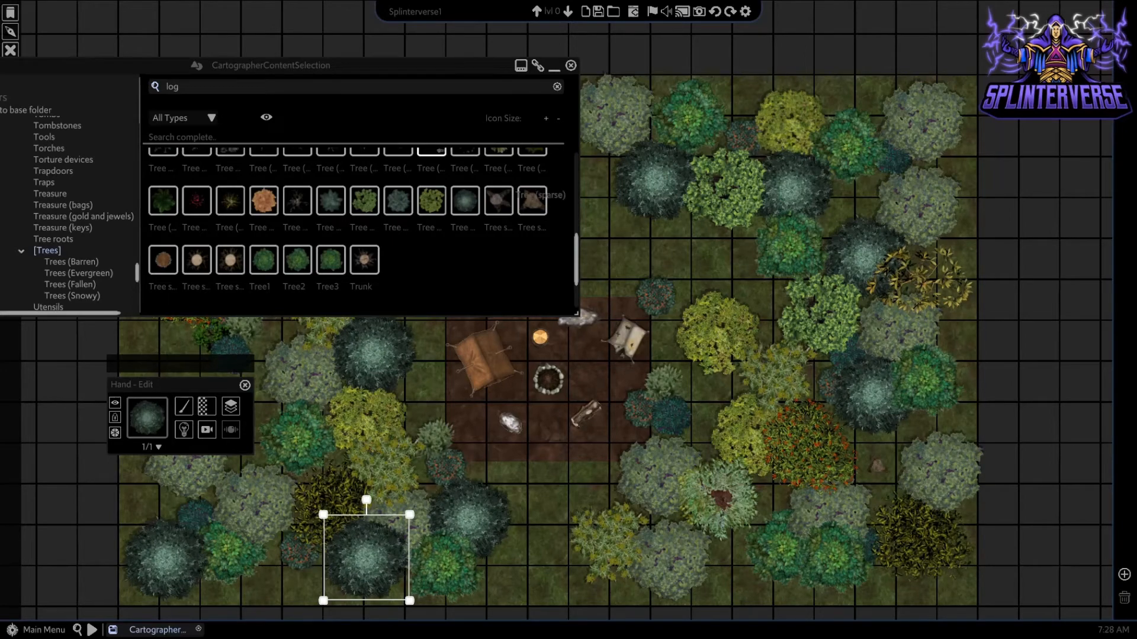
- Place dark teal bushes from the Bushes folder around the campsite clearing and in gaps between the northeastern trees
scroll(306, 269, up, 1)
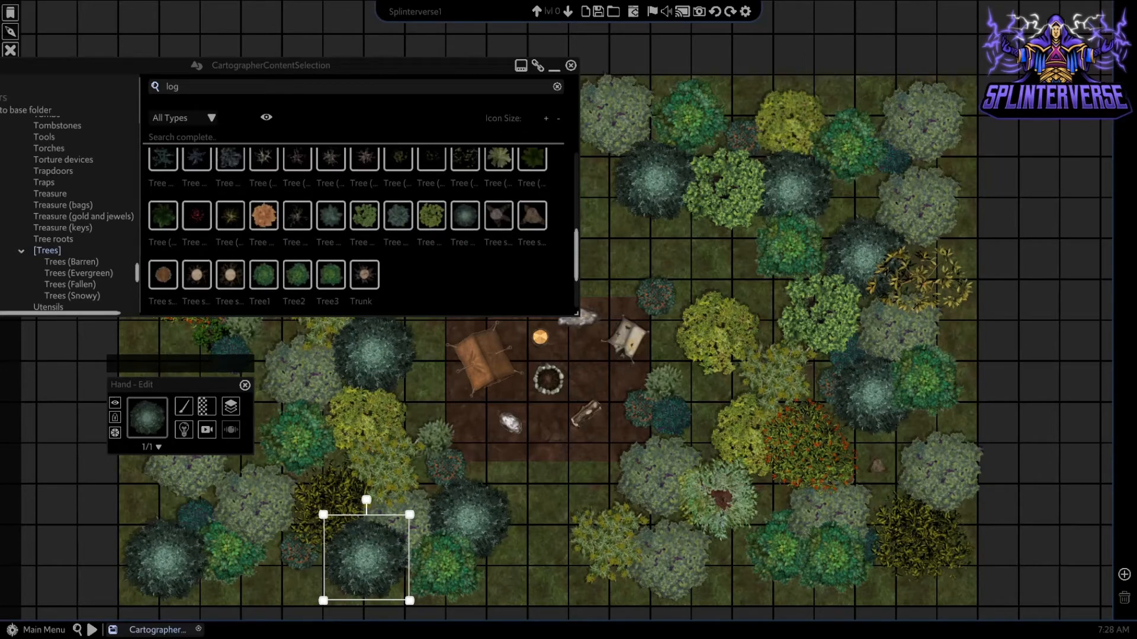
scroll(83, 236, up, 4)
scroll(59, 207, up, 10)
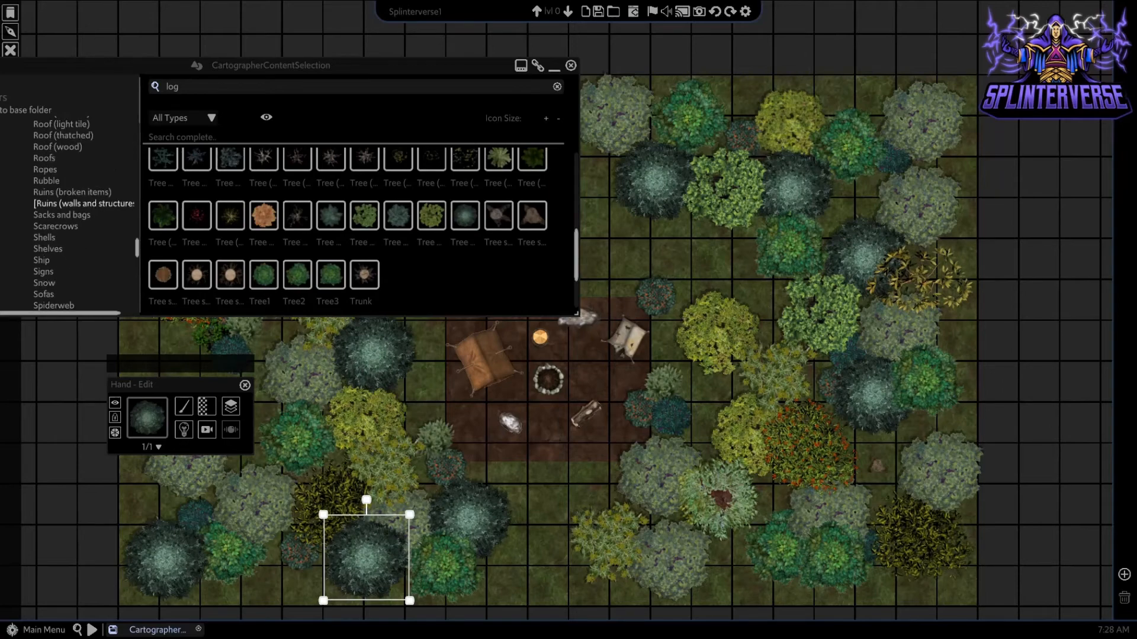
scroll(59, 240, up, 15)
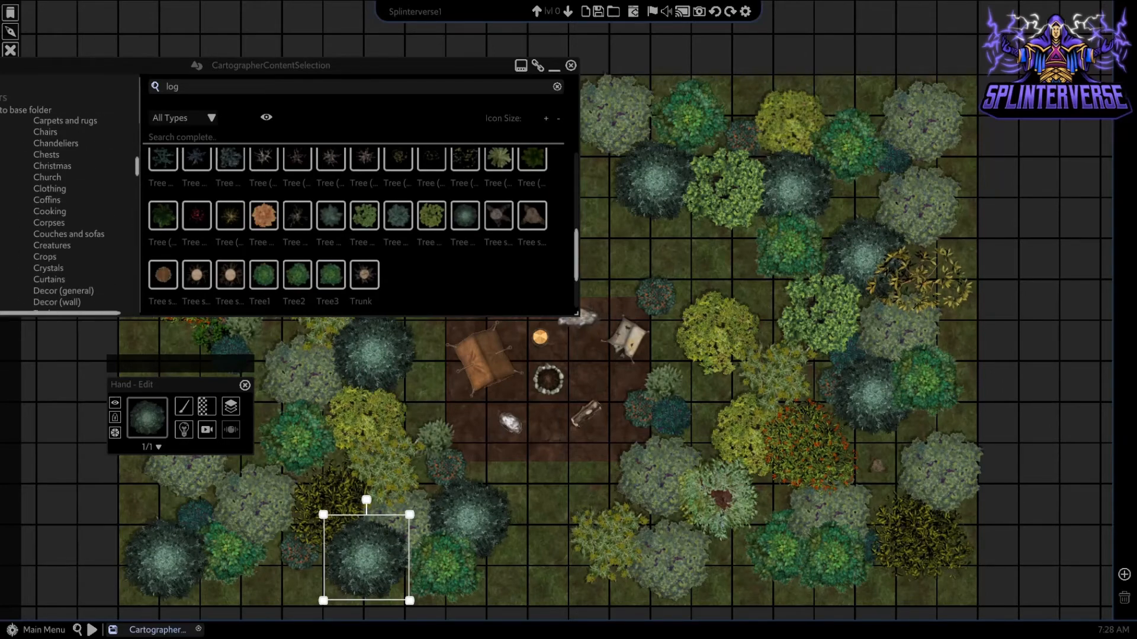
scroll(59, 231, up, 5)
click(49, 149)
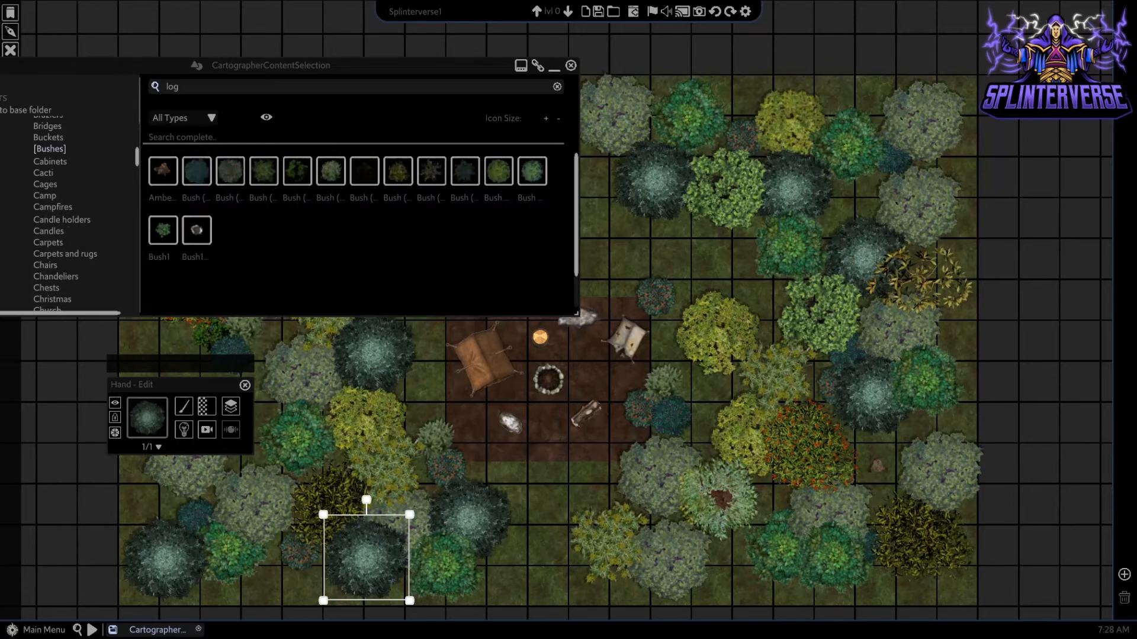
click(197, 171)
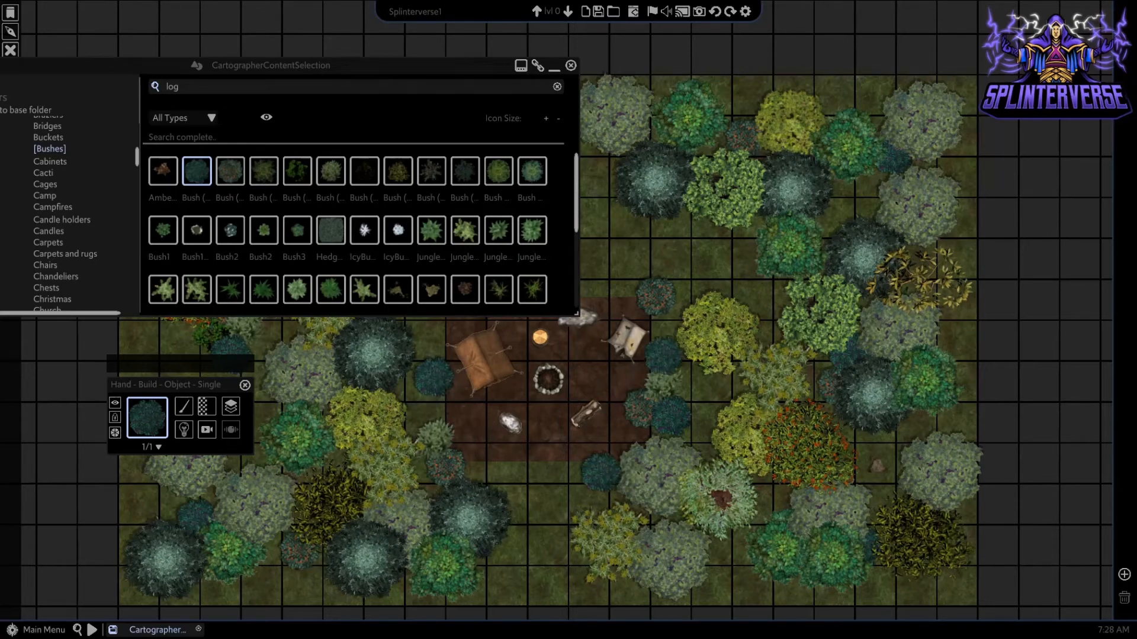
click(662, 347)
click(620, 288)
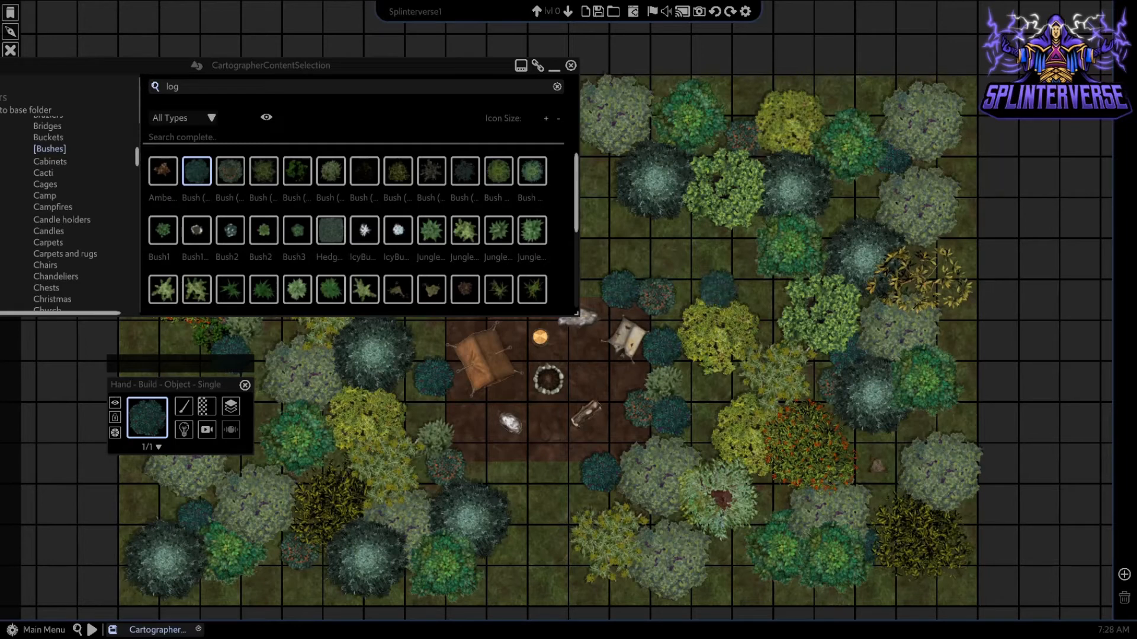
click(765, 297)
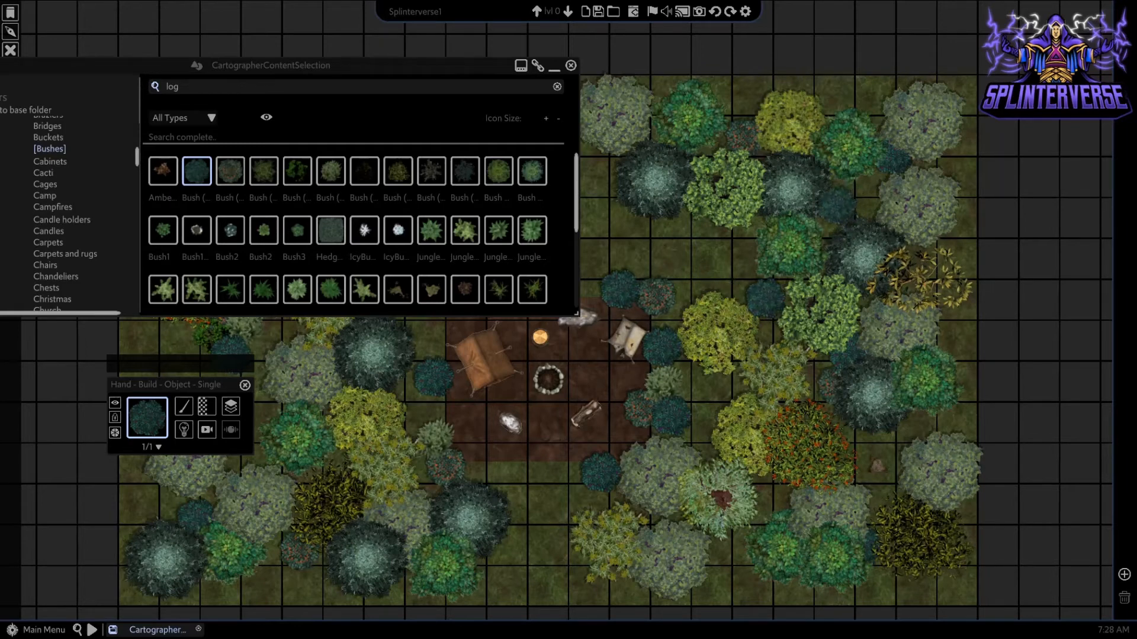
click(837, 97)
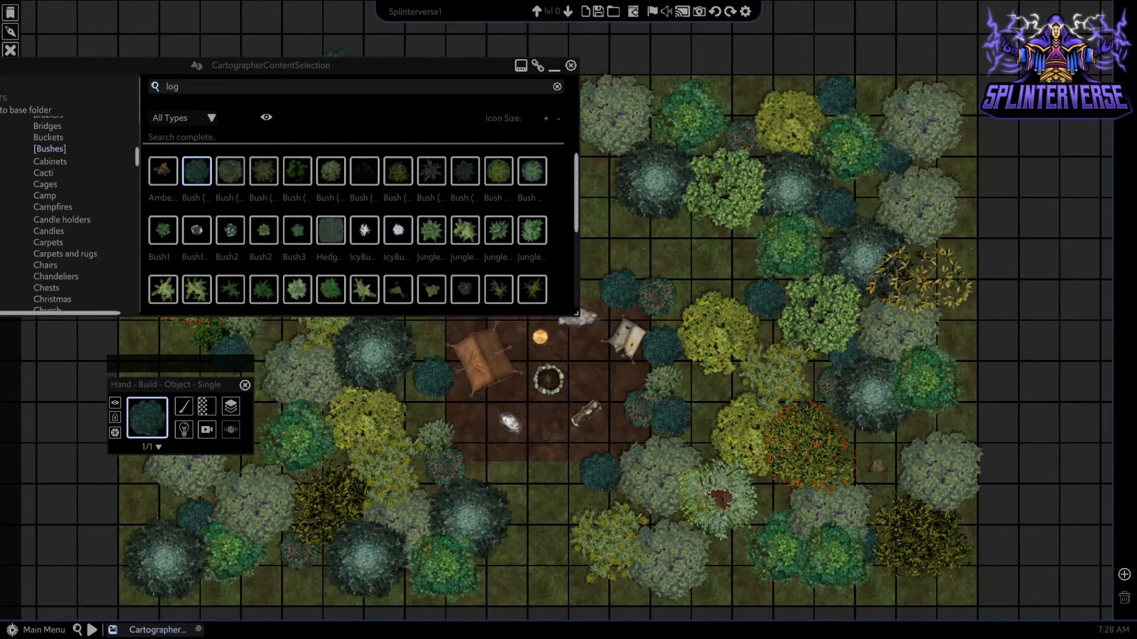
- Fill the west, north and southwest edges of the campsite clearing with more dark teal bushes
drag(267, 65, 71, 183)
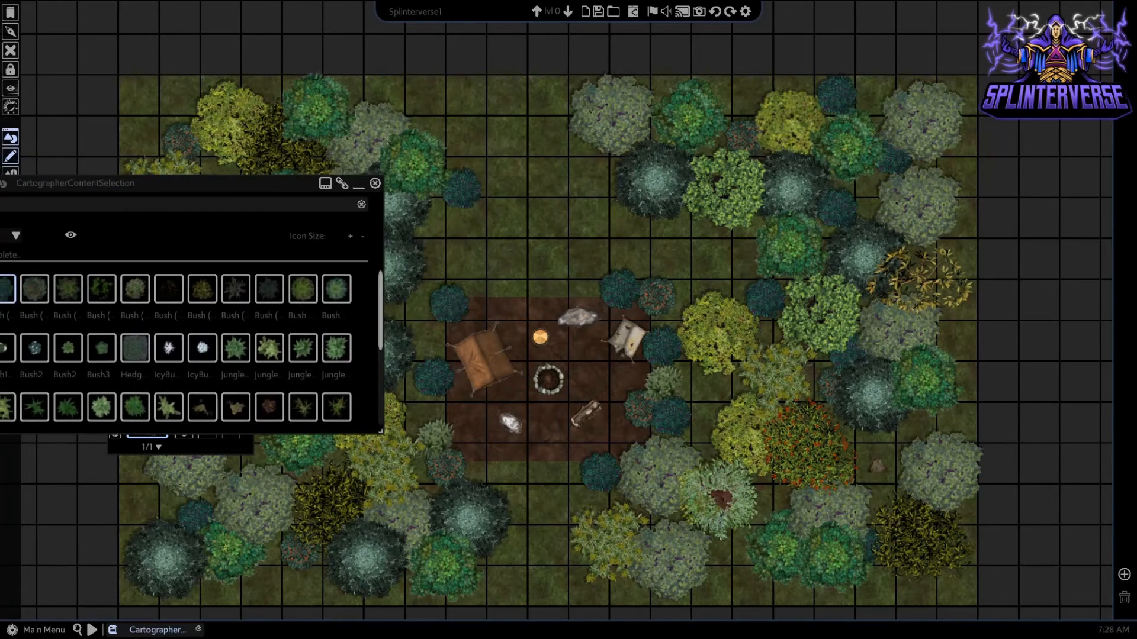
click(437, 341)
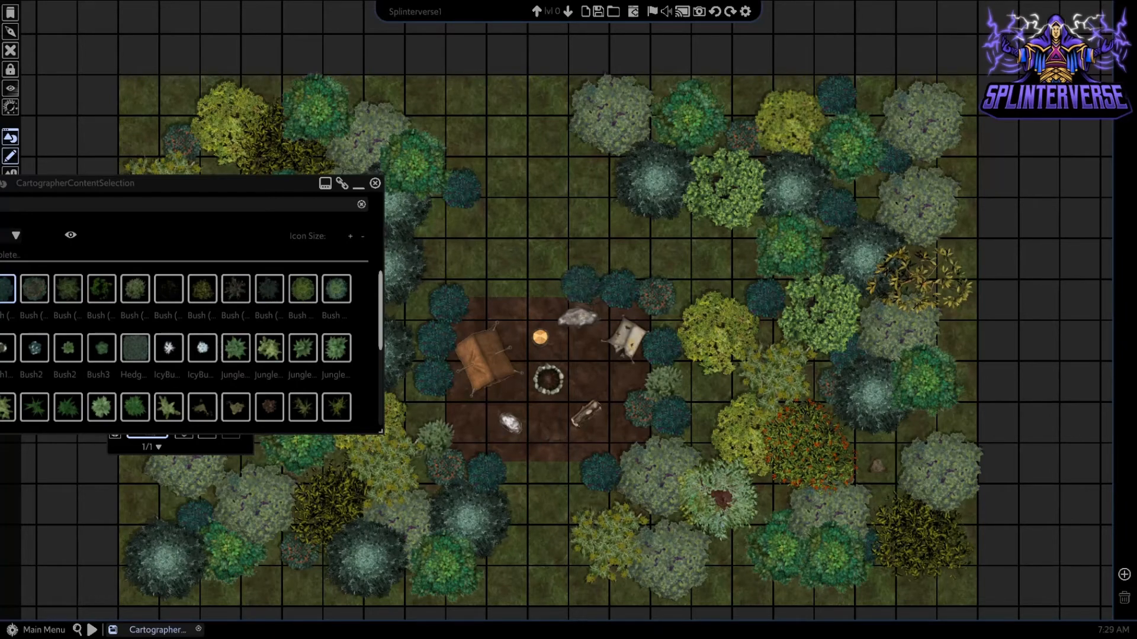
click(579, 283)
- Place yellow-green bushes beside the dark teal ones around the edges of the campsite clearing
click(303, 288)
click(472, 291)
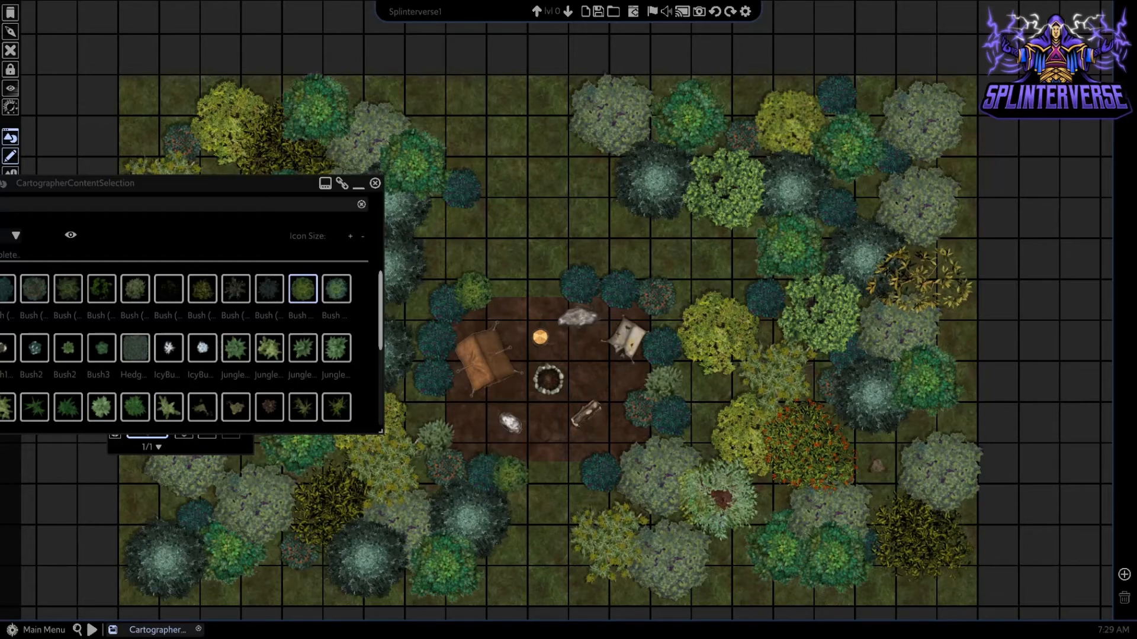
click(511, 471)
click(546, 286)
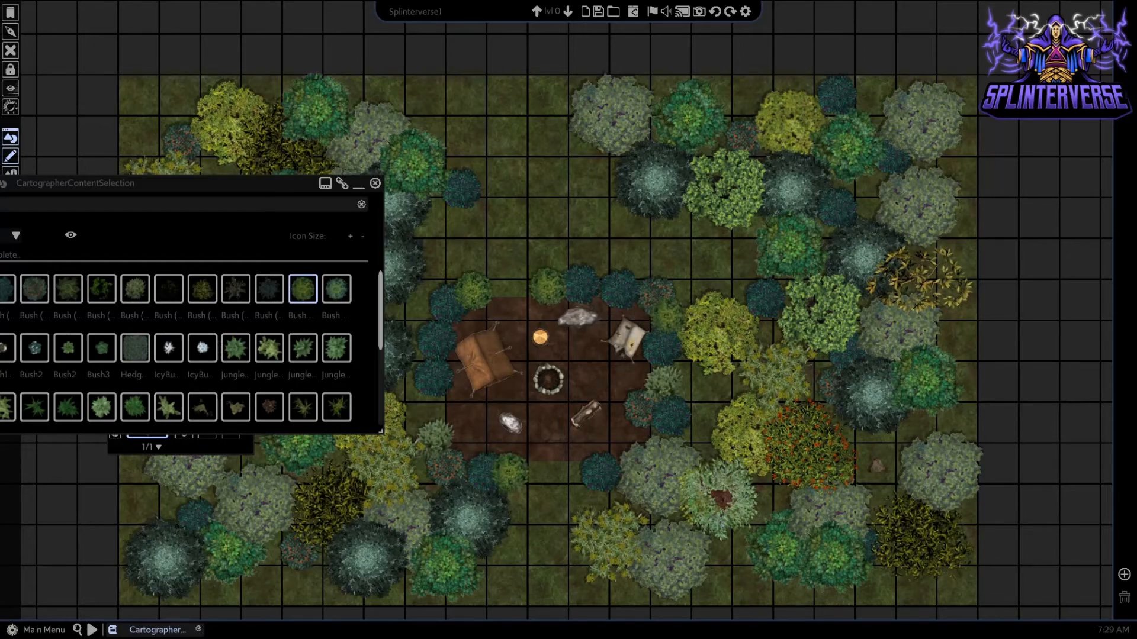
click(668, 315)
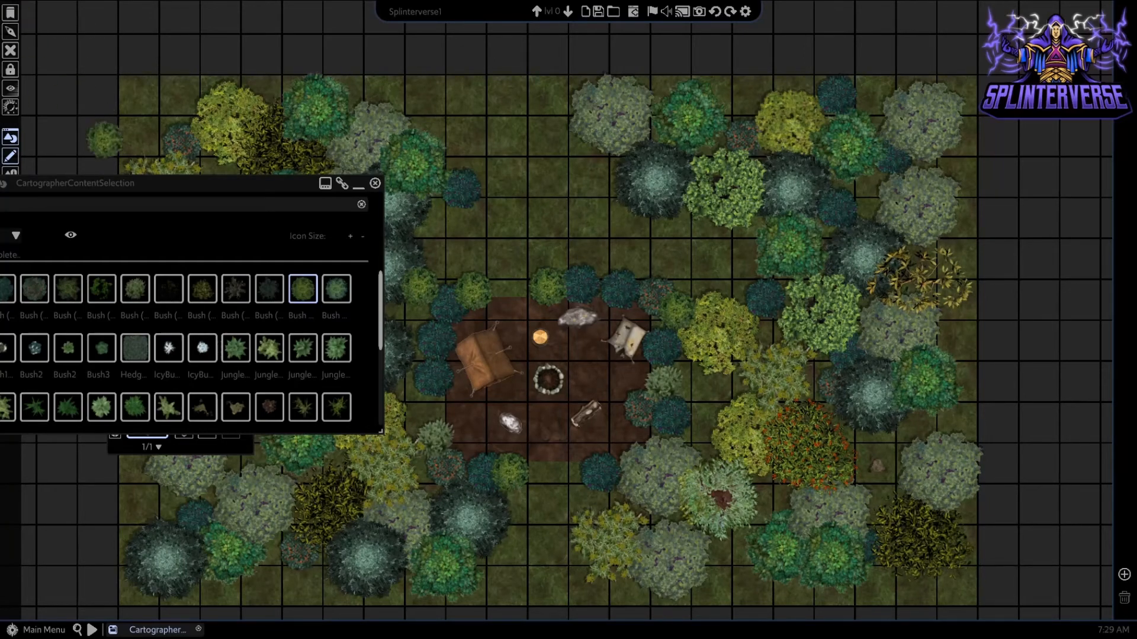
- Rotate individual teal and yellow-green bushes along the campsite clearing's edges to vary their orientation
key(Escape)
click(580, 285)
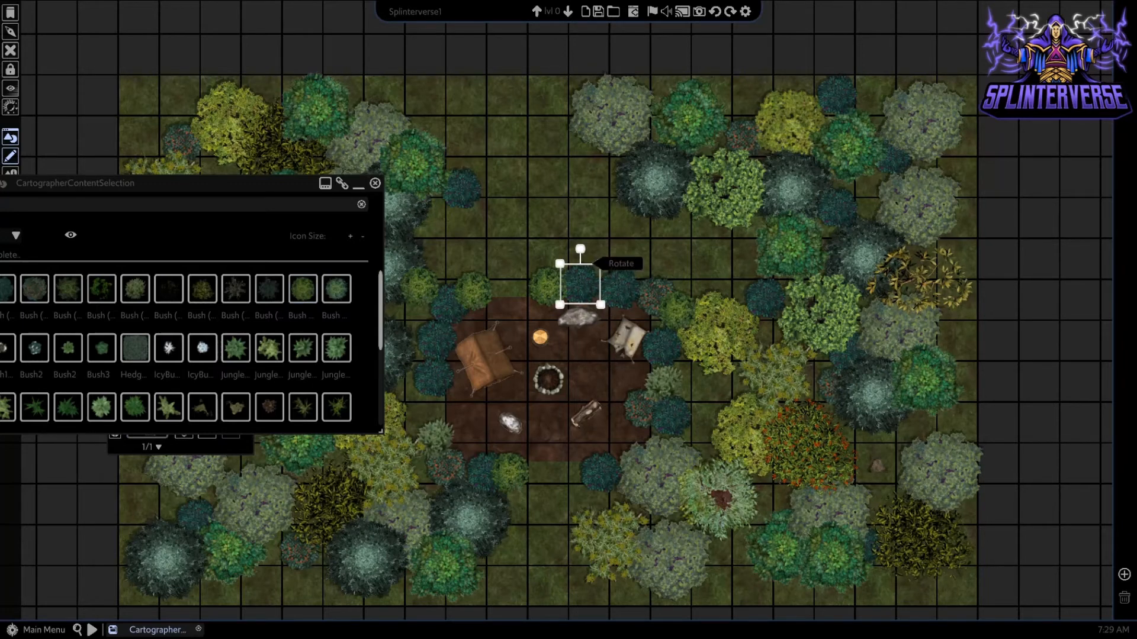
drag(580, 249, 461, 323)
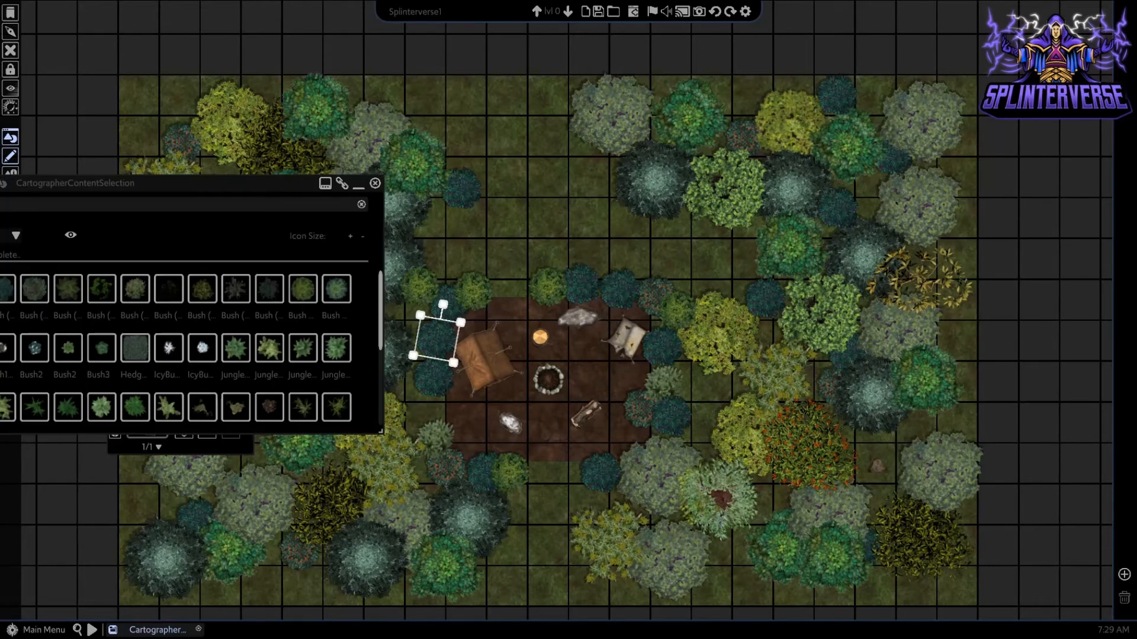
click(510, 472)
drag(510, 437, 496, 439)
click(601, 472)
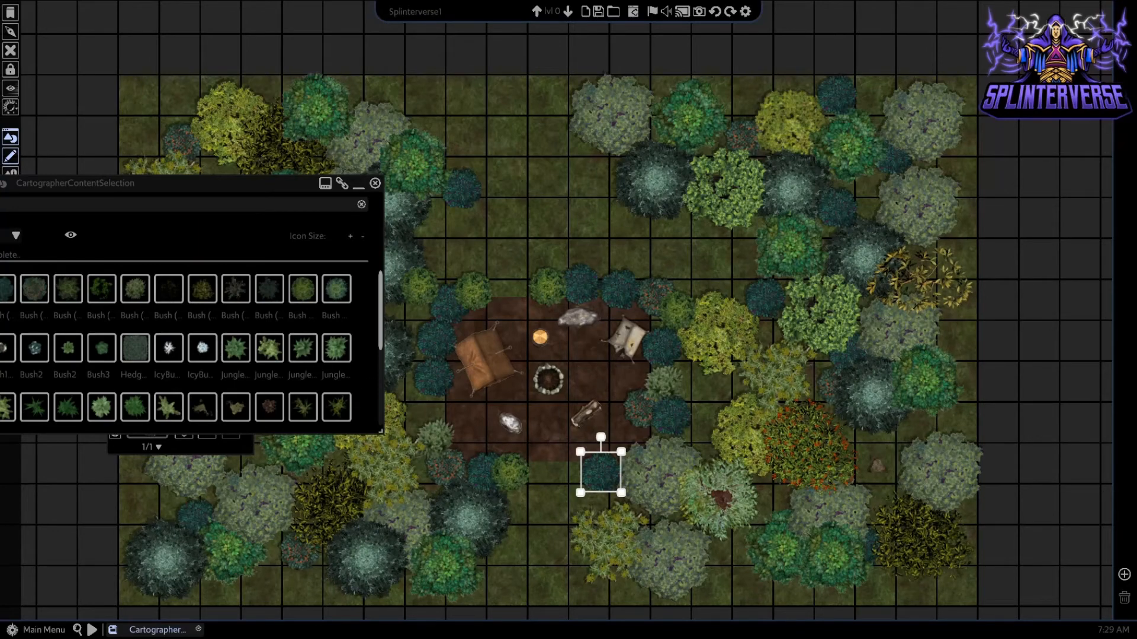
- Browse the asset folders beyond Bushes for more forest scenery, opening Holes and pits
drag(178, 183, 450, 137)
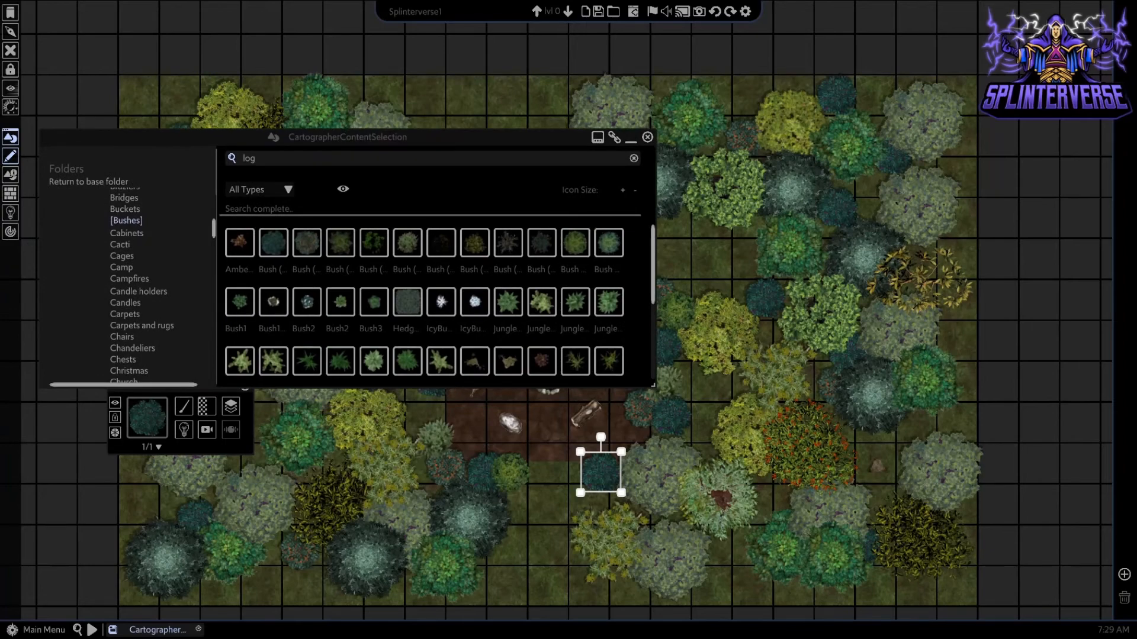
scroll(130, 284, down, 3)
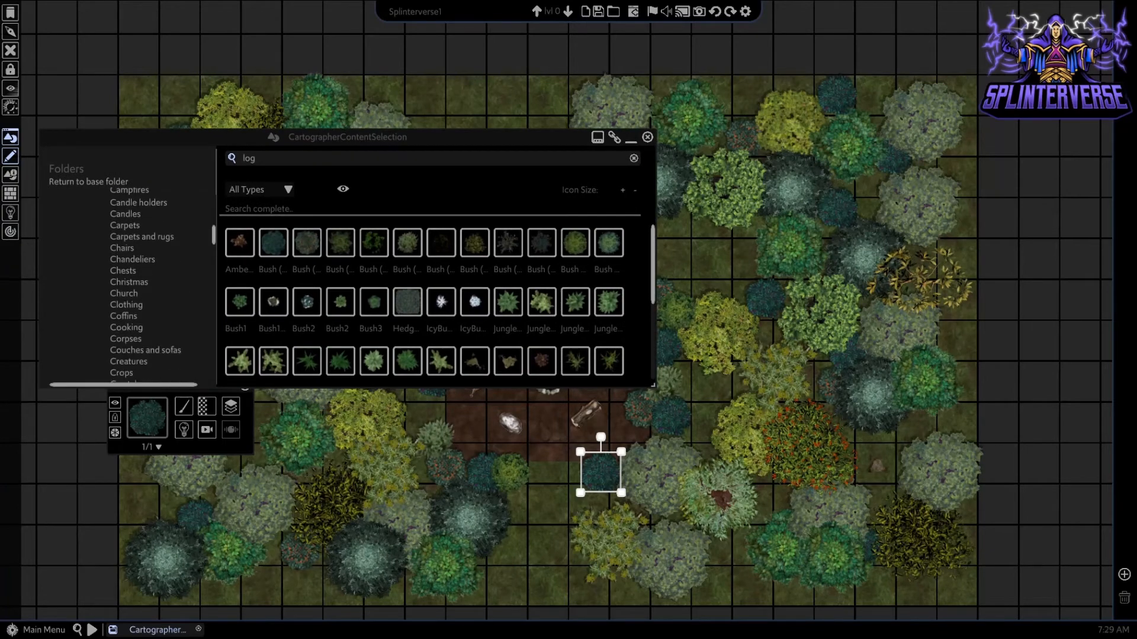
scroll(130, 284, down, 3)
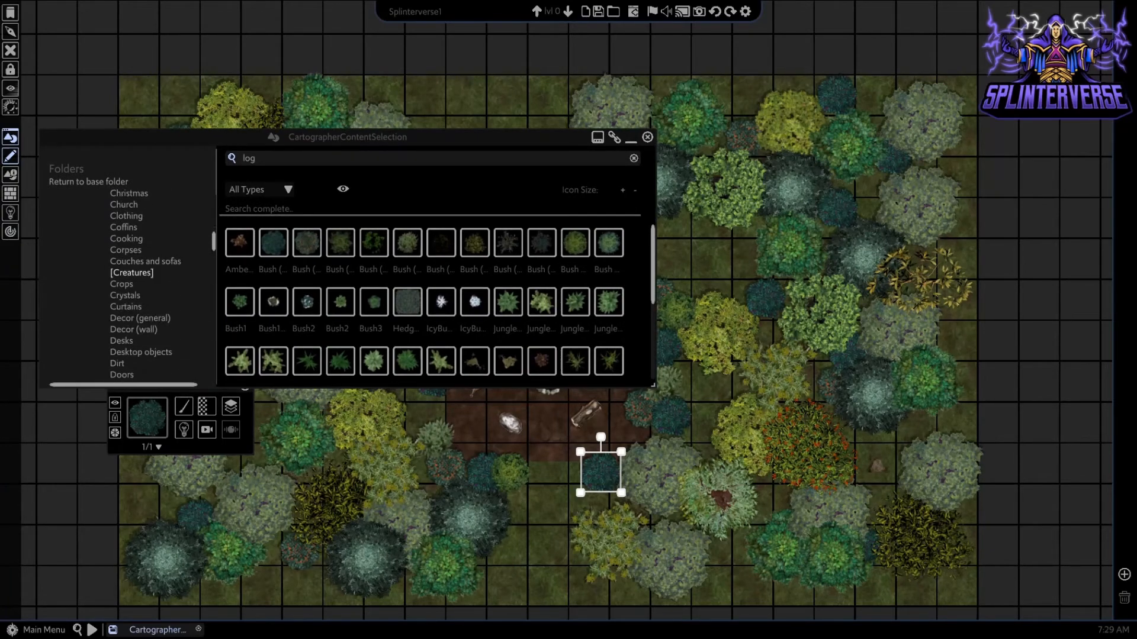
scroll(131, 284, down, 3)
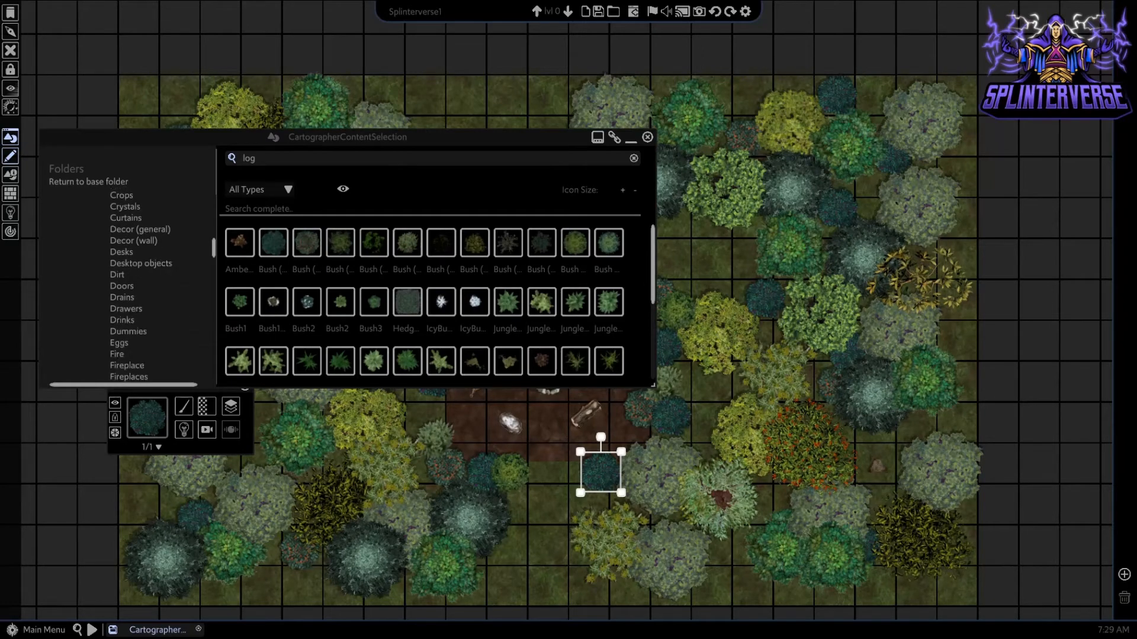
scroll(131, 272, down, 2)
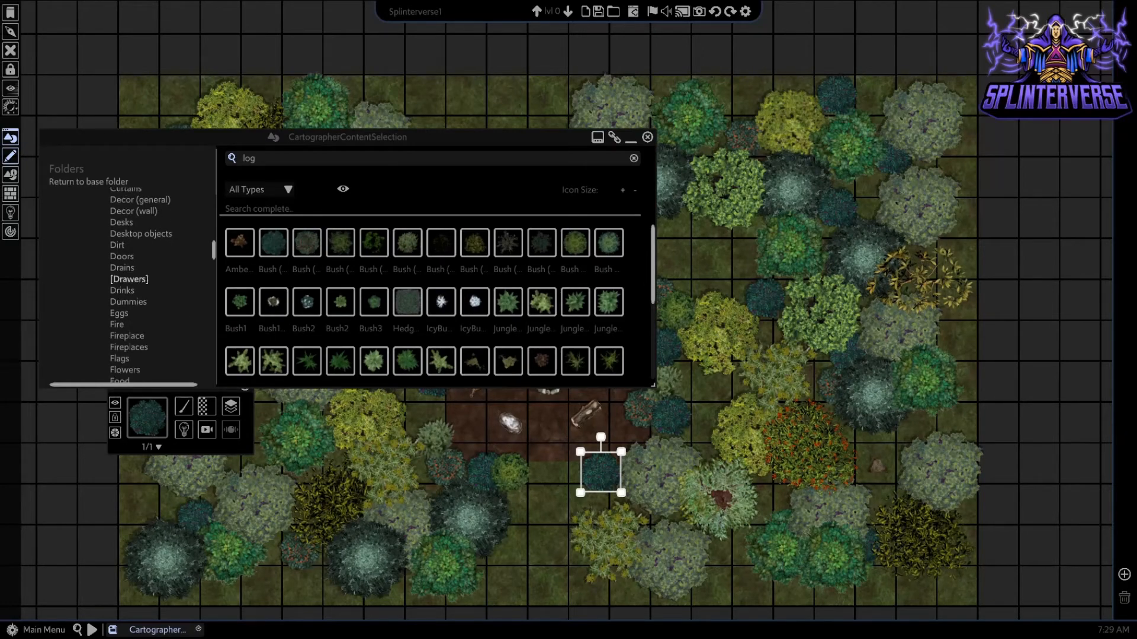
scroll(131, 272, down, 2)
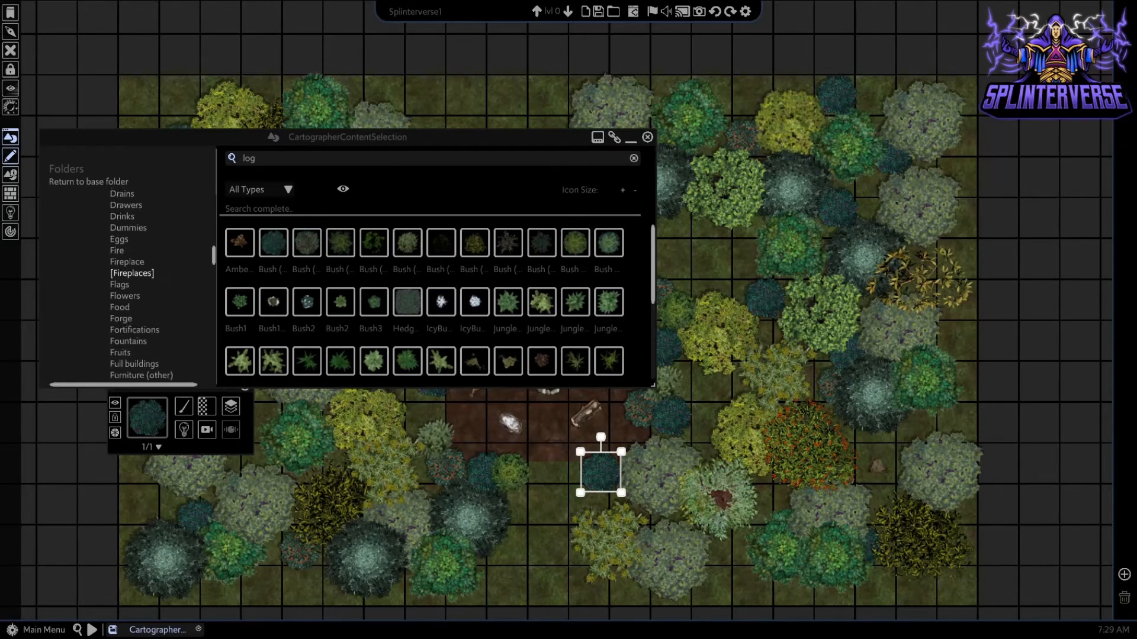
scroll(131, 272, down, 2)
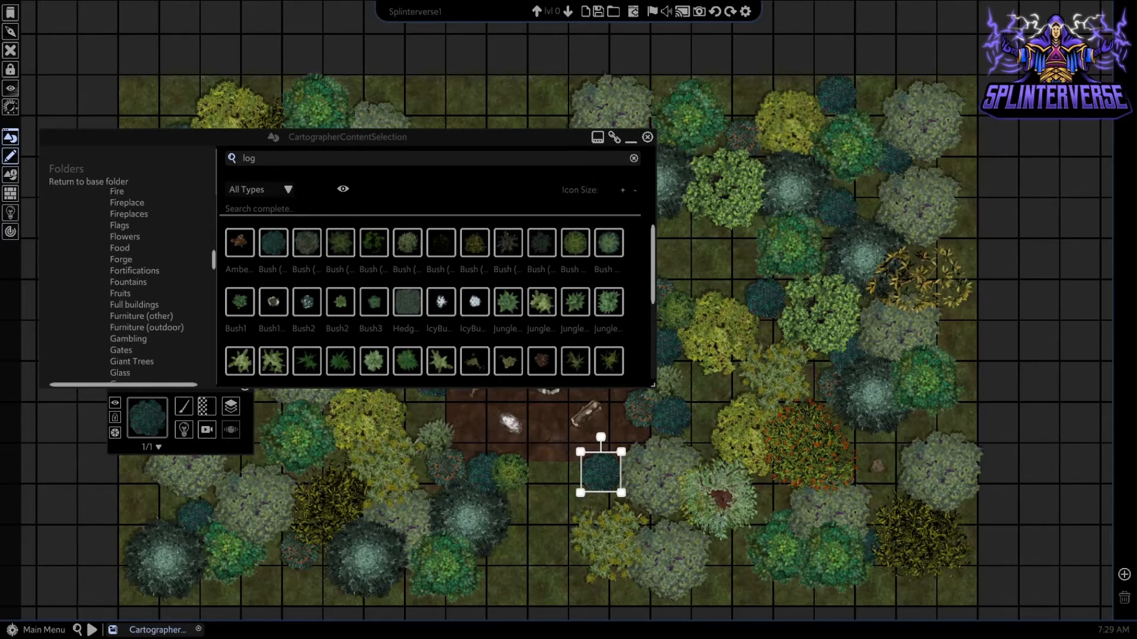
scroll(131, 272, down, 2)
scroll(131, 272, down, 2)
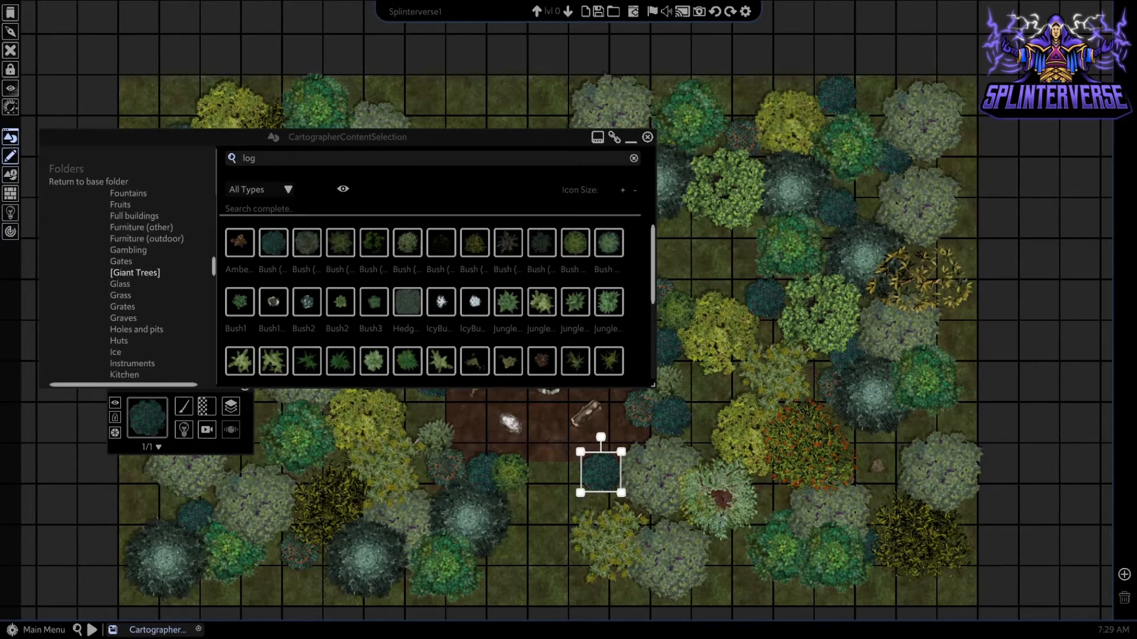
scroll(131, 272, down, 3)
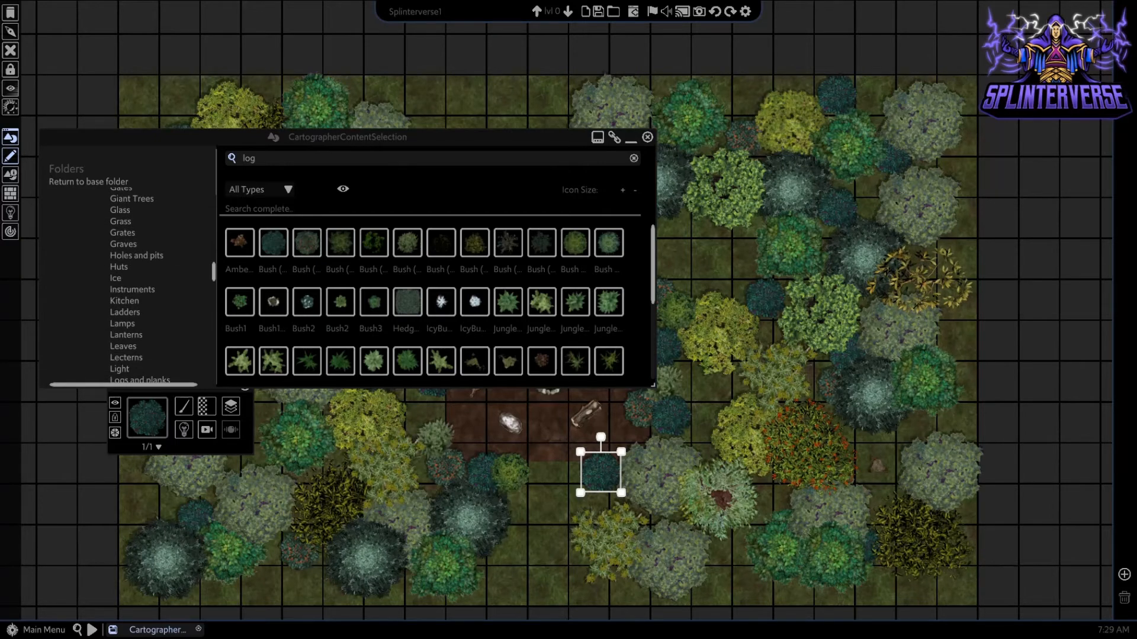
click(137, 256)
- Place the Log asset from the Logs and planks folder in the map's northwest corner and rotate it diagonally
scroll(131, 278, down, 2)
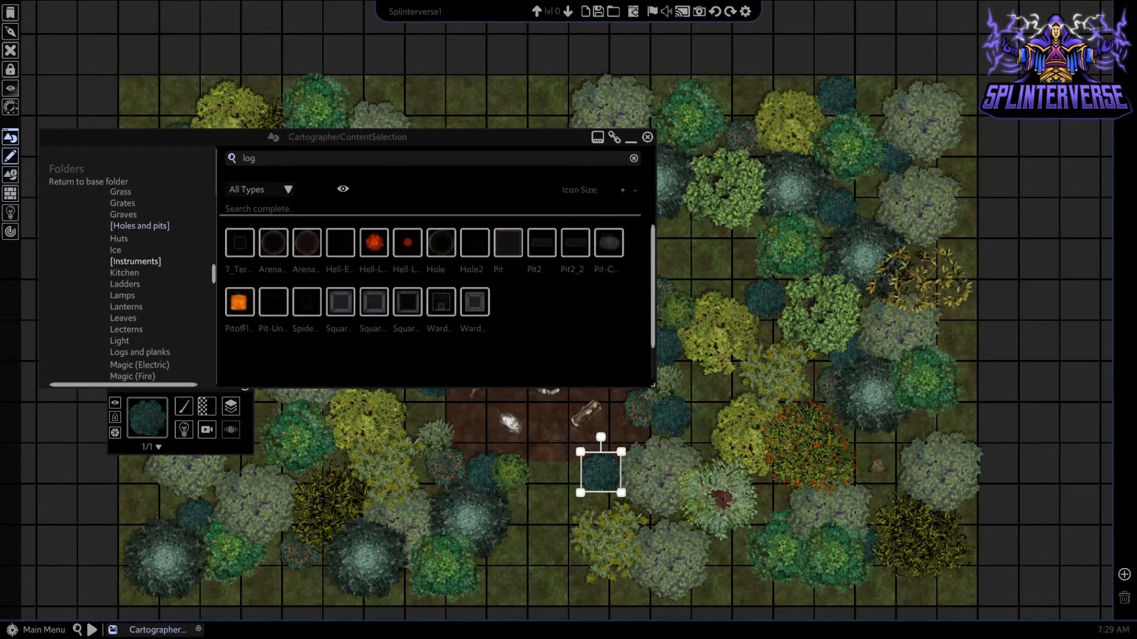
scroll(126, 283, down, 1)
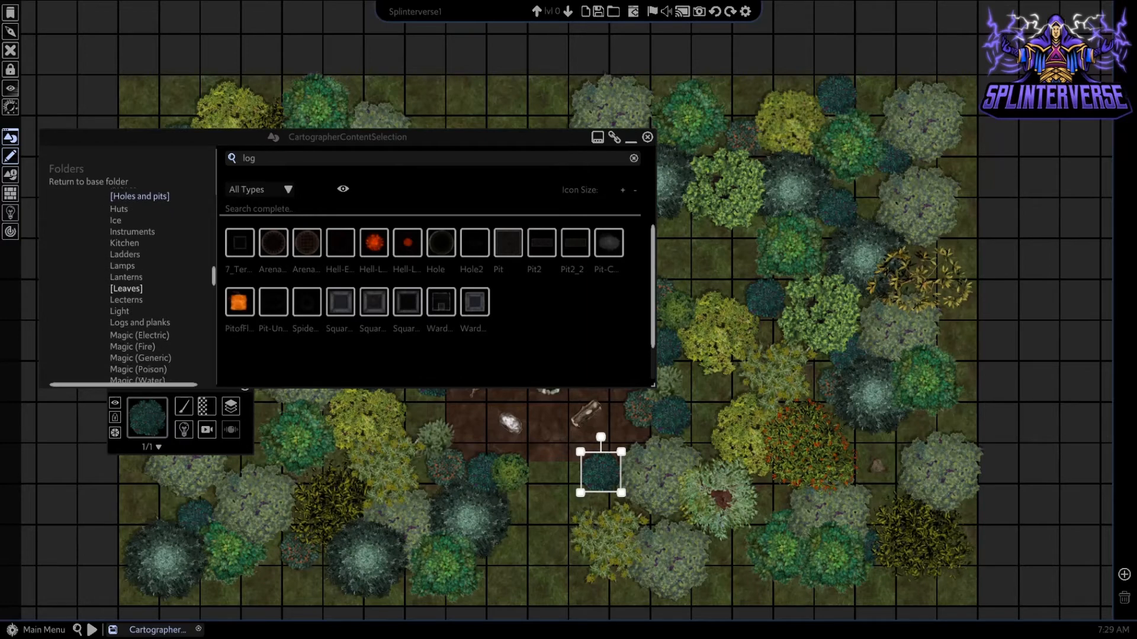
scroll(131, 289, down, 2)
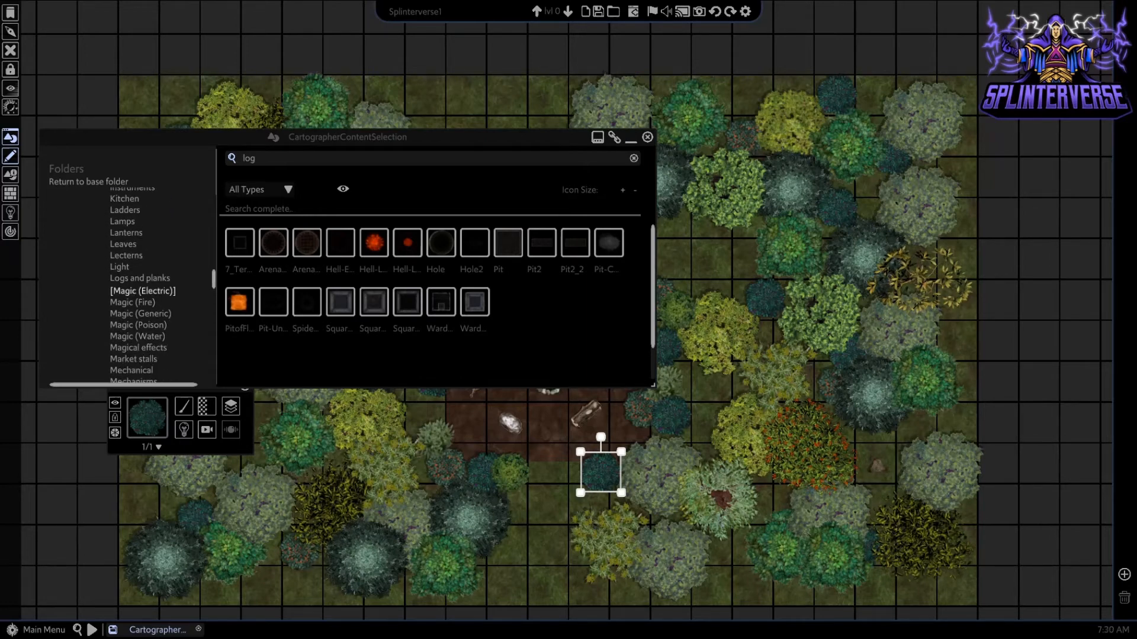
click(143, 278)
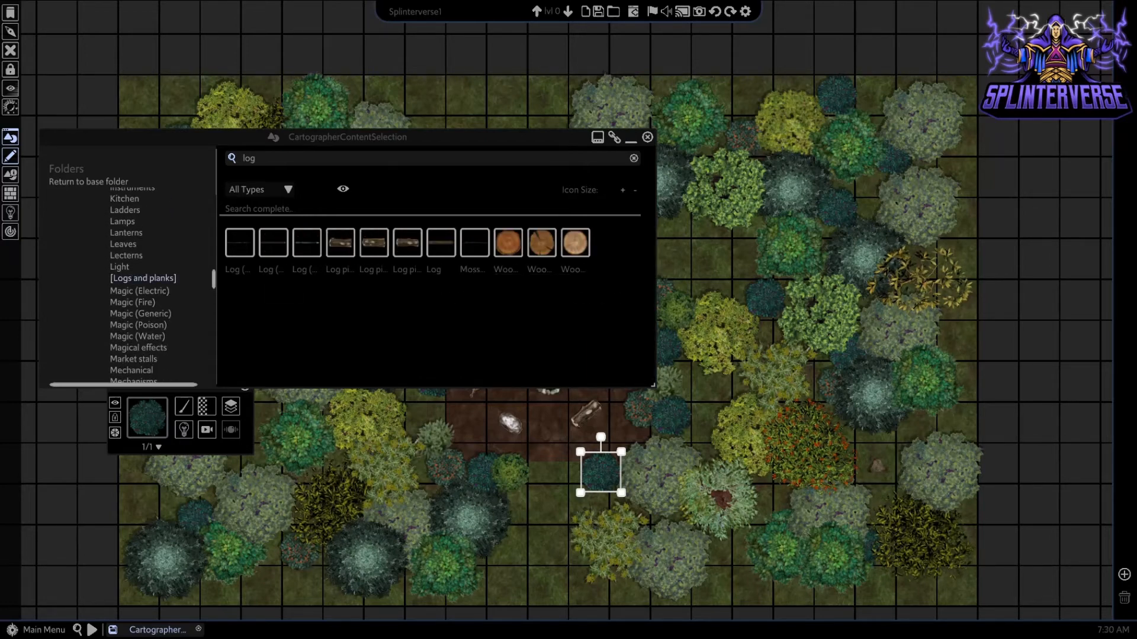
click(441, 243)
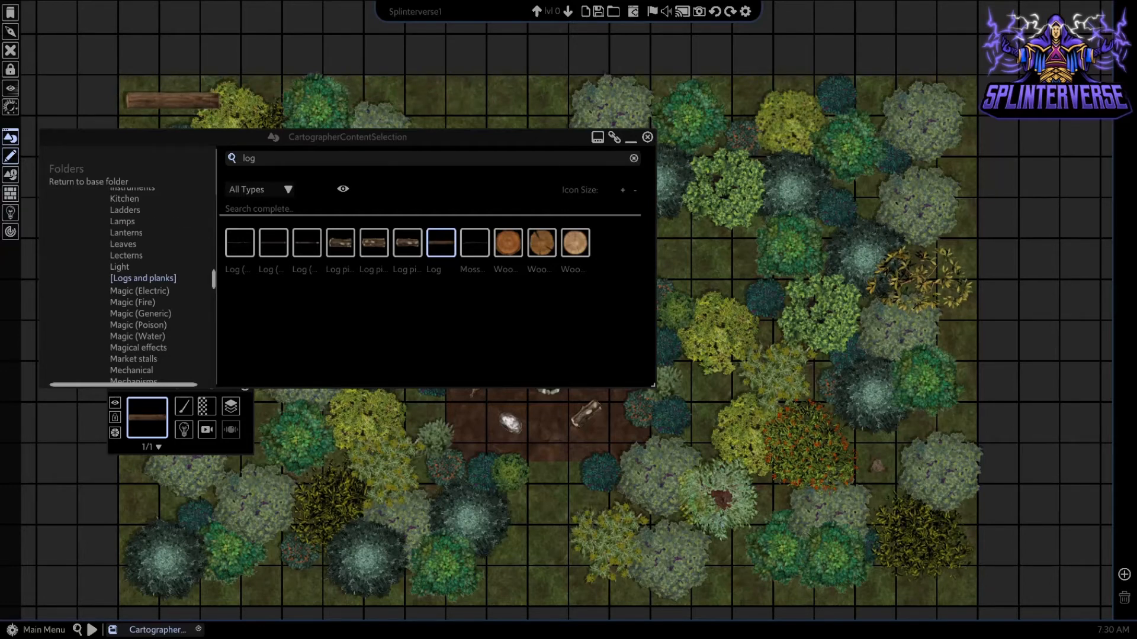
key(Escape)
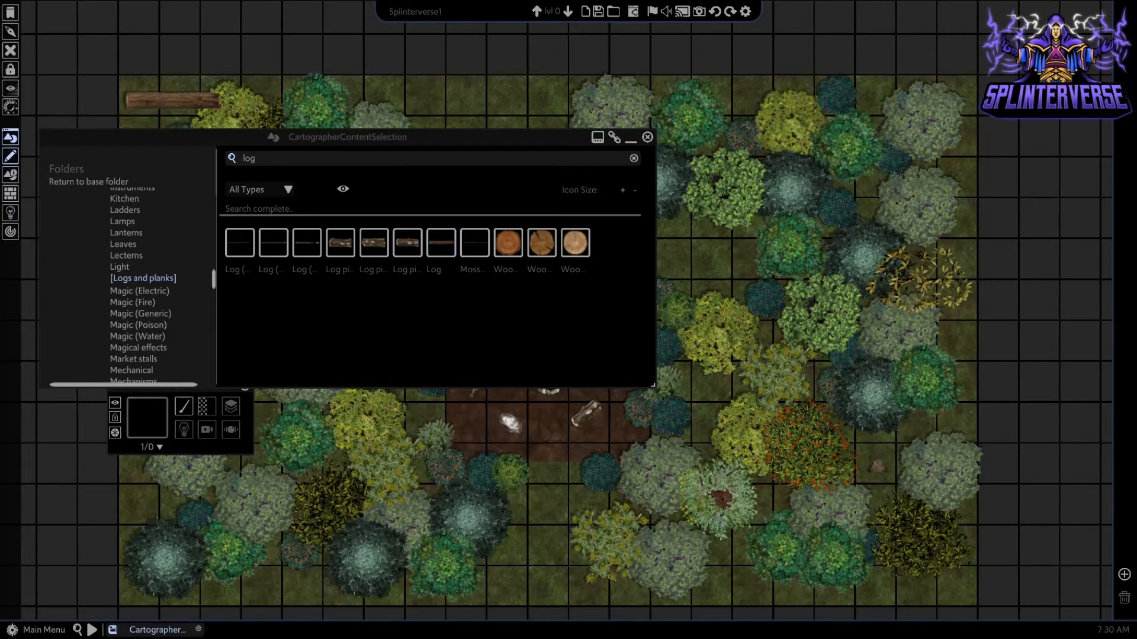
click(173, 101)
drag(173, 62, 165, 100)
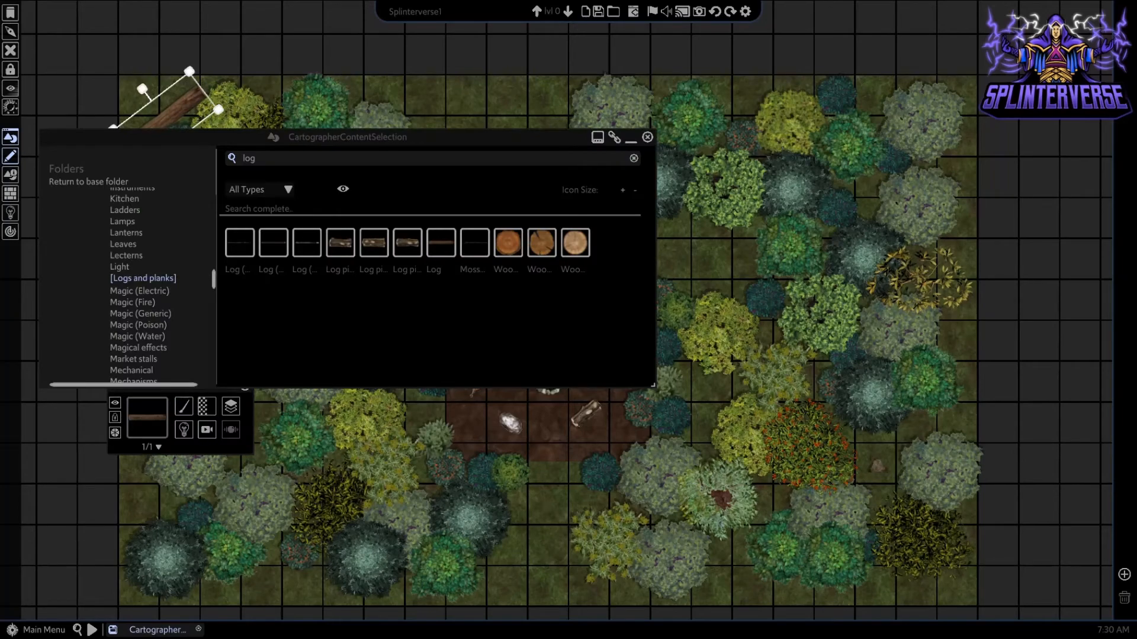
key(Escape)
- Bring the small bush beside the northwest log to the top of its layer
drag(355, 137, 823, 123)
click(182, 142)
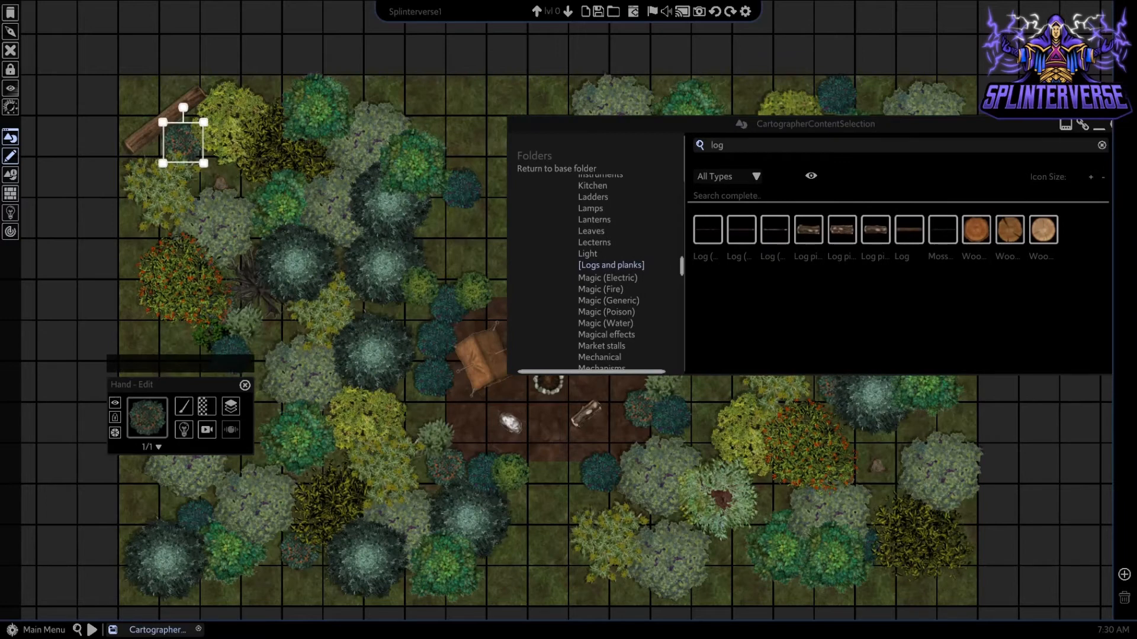
click(230, 406)
mouse_move(260, 417)
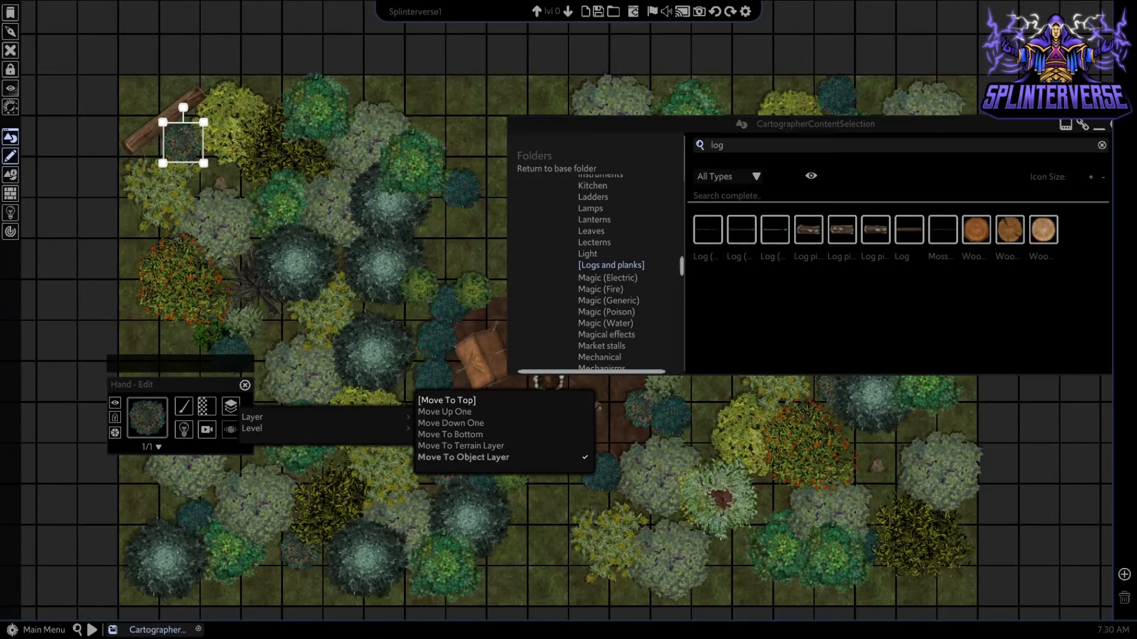
click(539, 510)
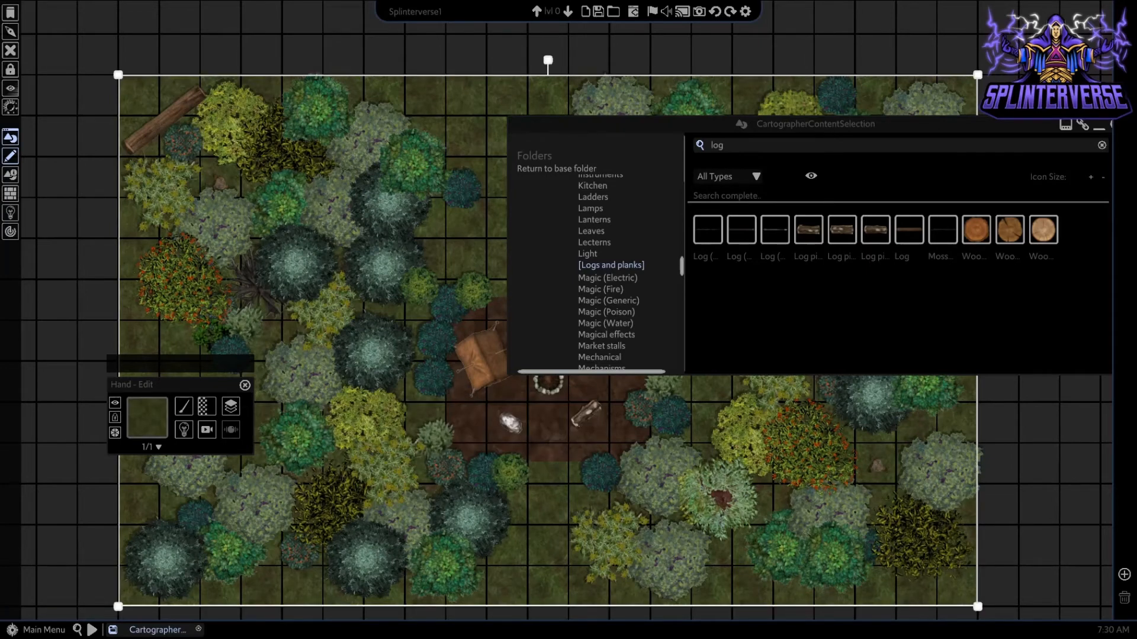
- Narrow the content selection window, park it beside the map's west edge, and fit the whole map in view
drag(817, 124, 285, 99)
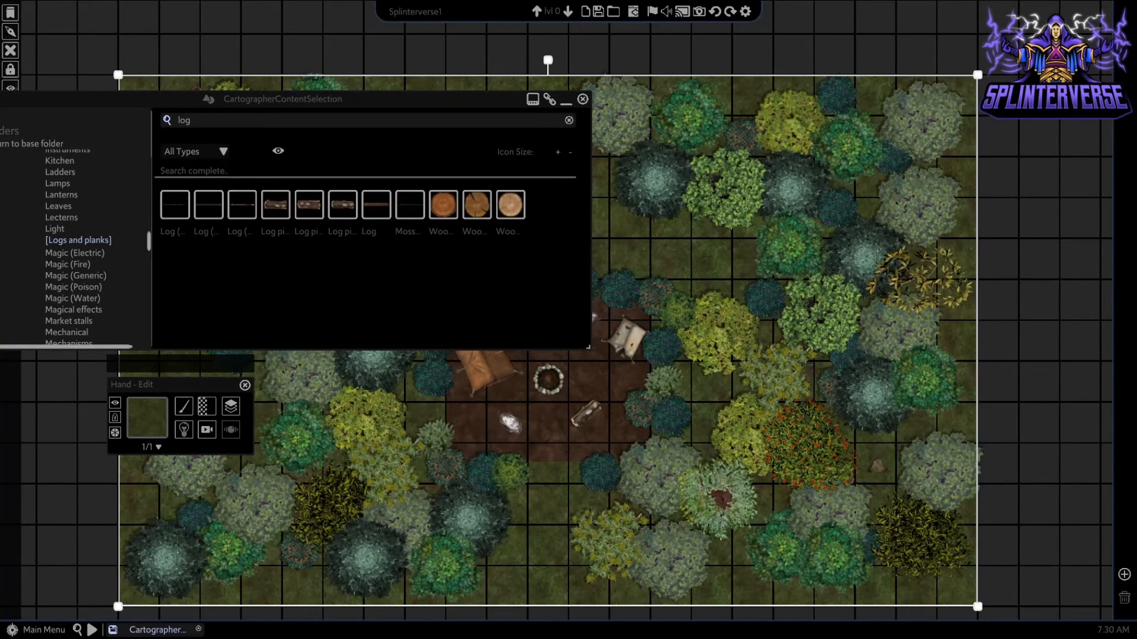
drag(284, 99, 717, 318)
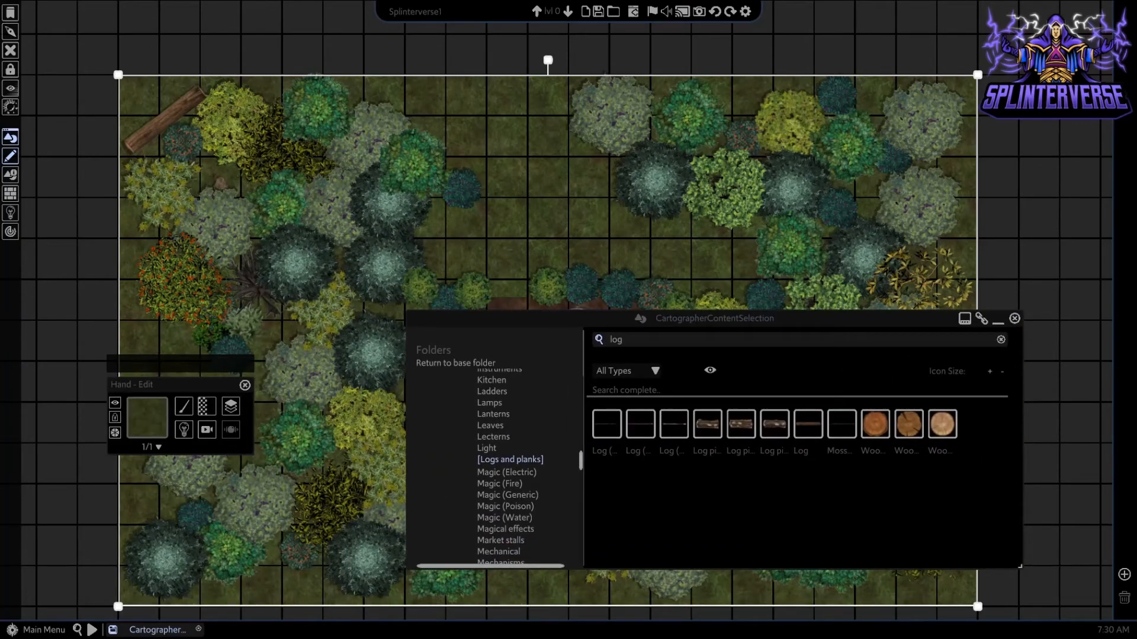
drag(1020, 566, 729, 594)
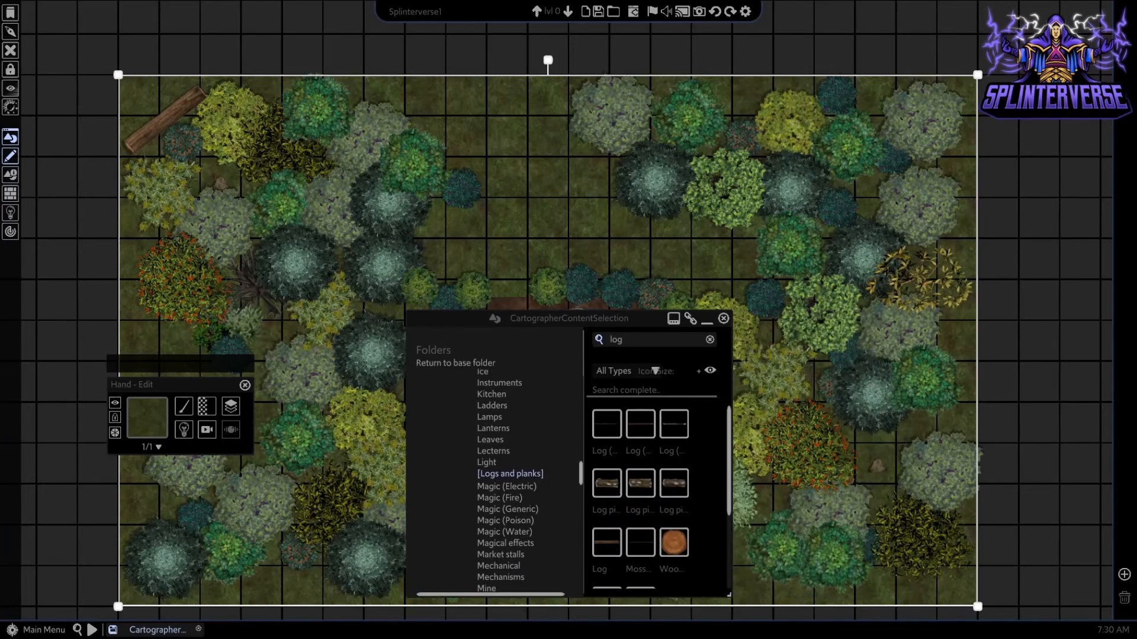
drag(569, 318, 93, 88)
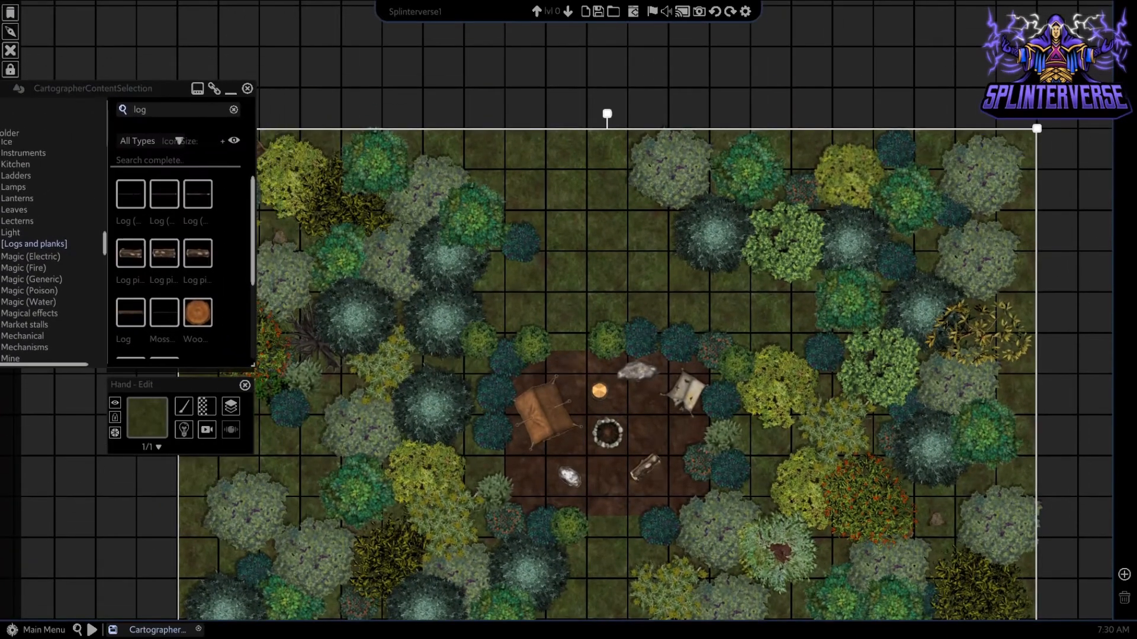
scroll(673, 204, down, 8)
scroll(673, 204, up, 6)
scroll(673, 204, down, 2)
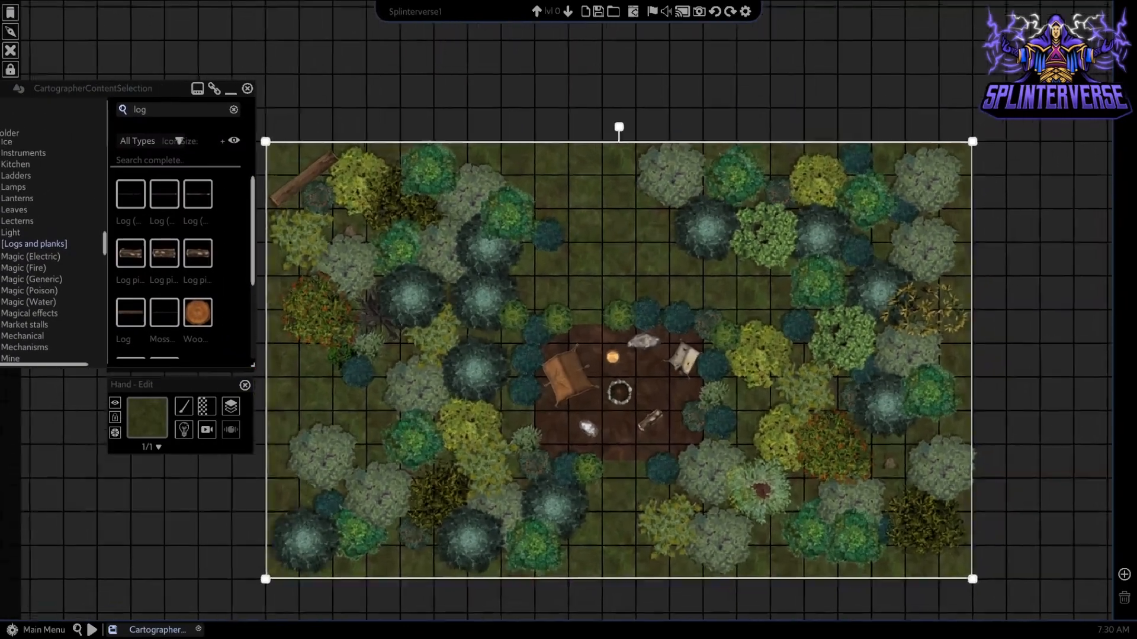
scroll(673, 205, up, 1)
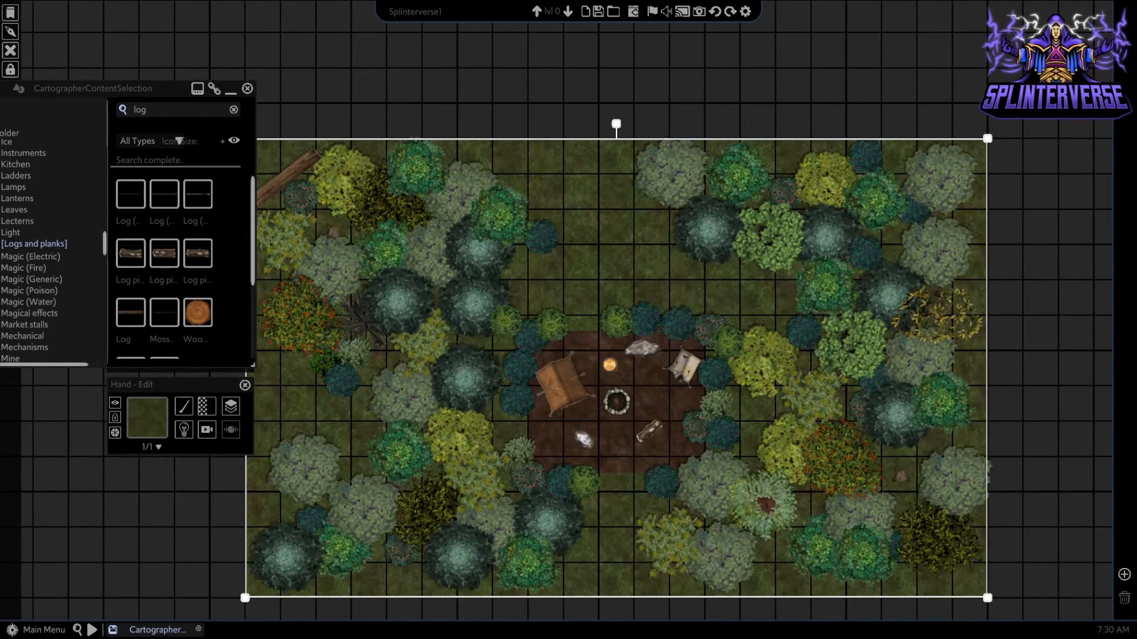
- Narrow the content selection window's folder column and make the window taller, keeping four assets per row
drag(93, 89, 194, 94)
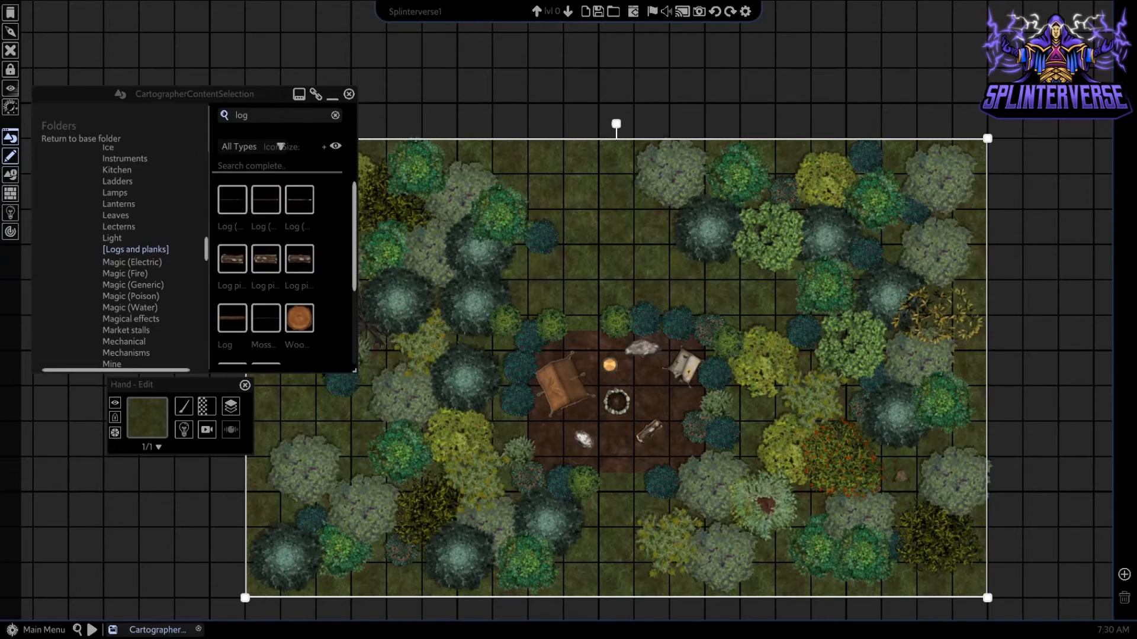
drag(209, 246, 176, 247)
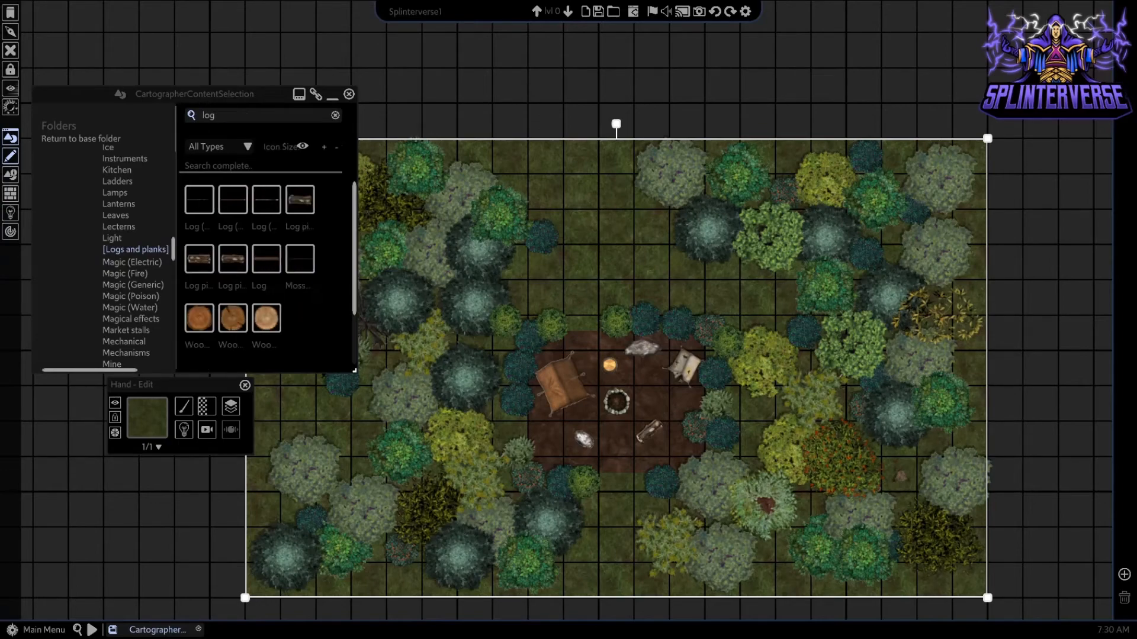
drag(354, 371, 331, 473)
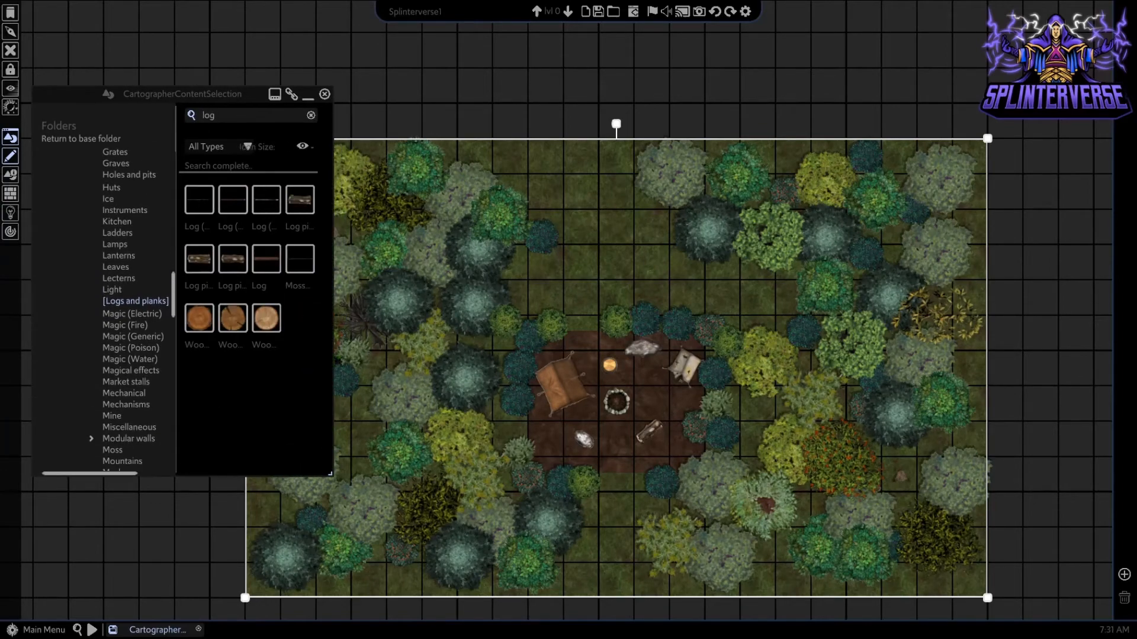
- Pick the Mushroom4 asset from the Mushrooms folder
scroll(131, 382, down, 3)
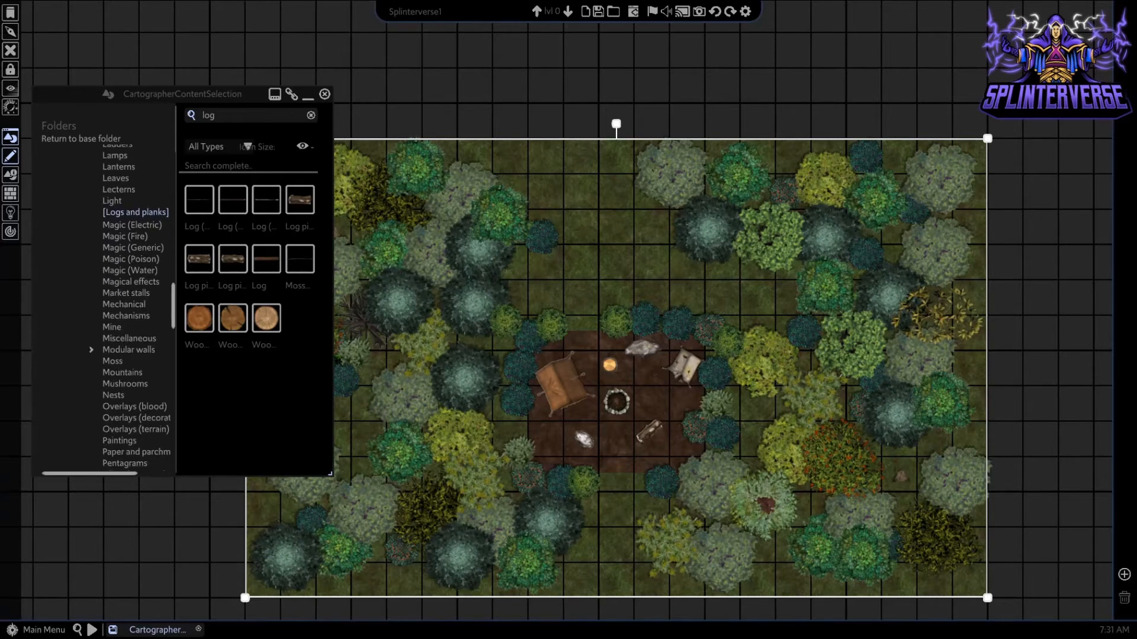
scroll(130, 355, down, 2)
click(128, 339)
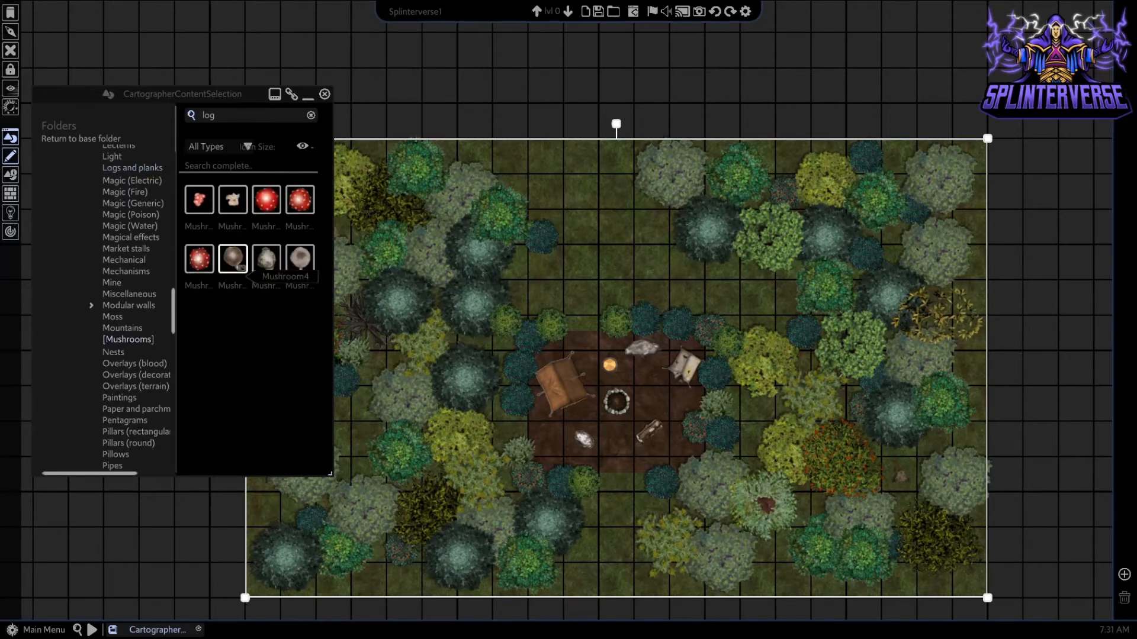
click(233, 259)
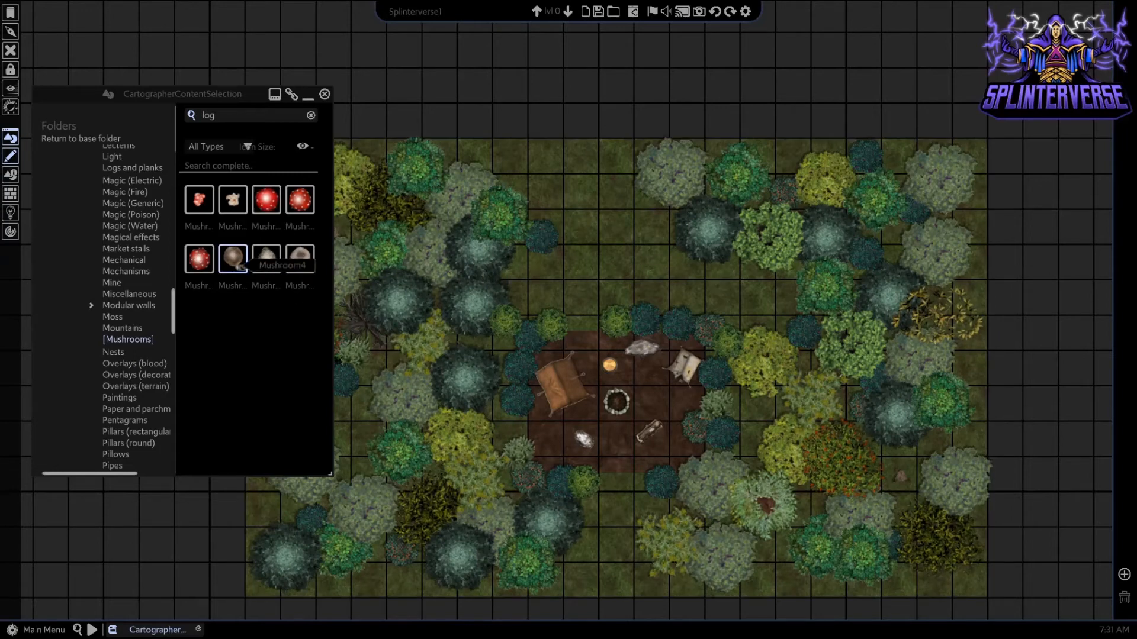
- Place vines from the Vines folder in the grass near the north edge and beside the northeastern trees
scroll(118, 354, down, 5)
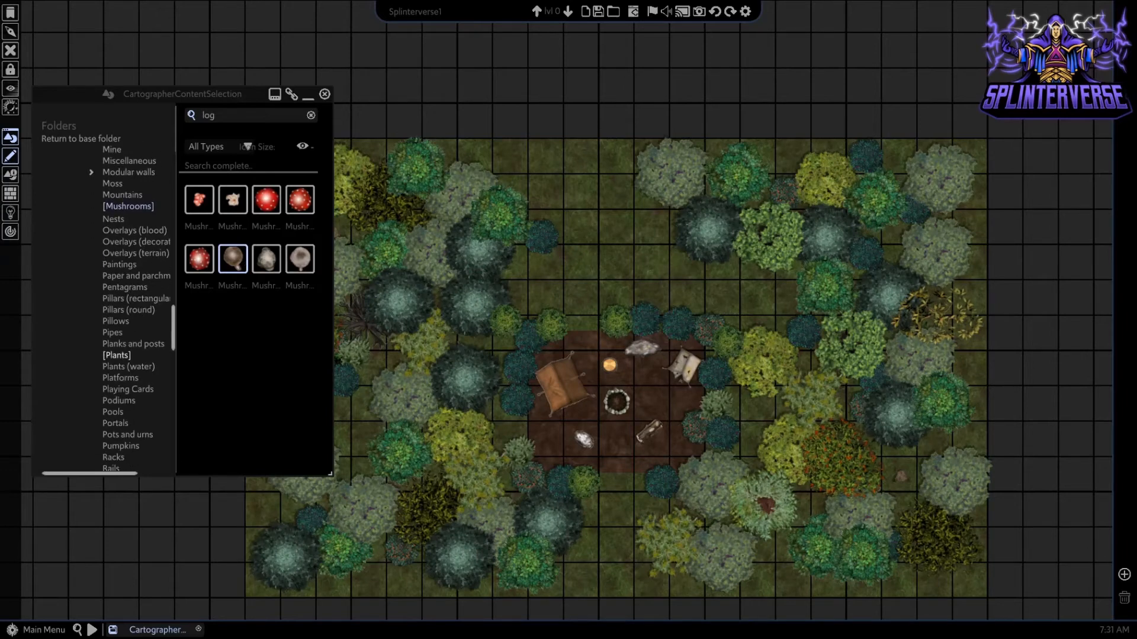
scroll(118, 355, down, 4)
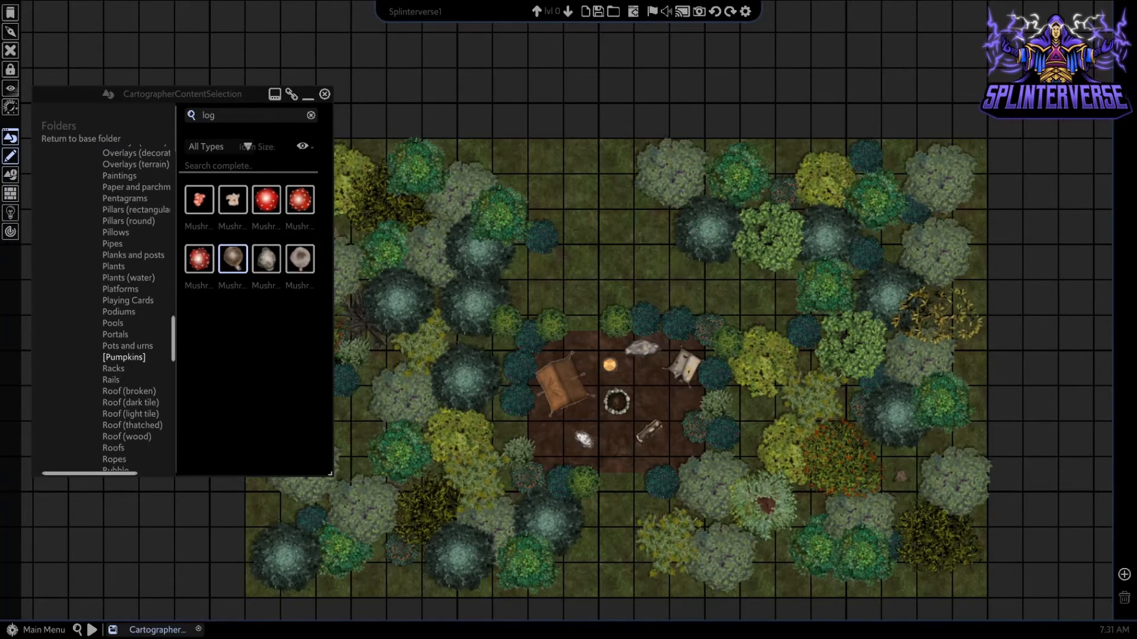
scroll(124, 355, down, 3)
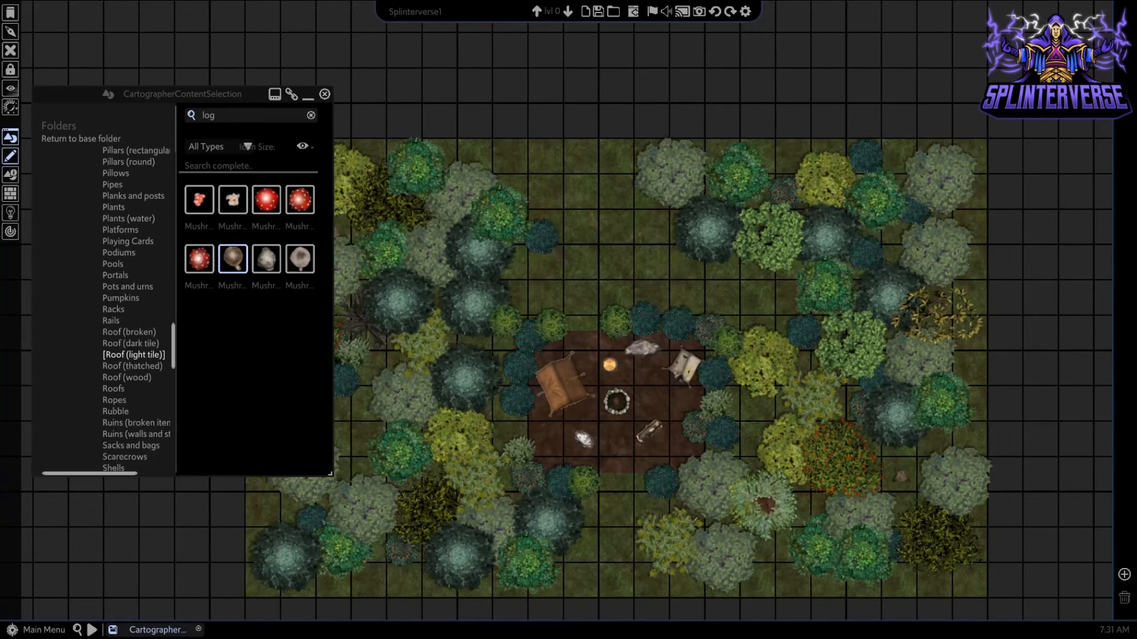
scroll(130, 355, down, 8)
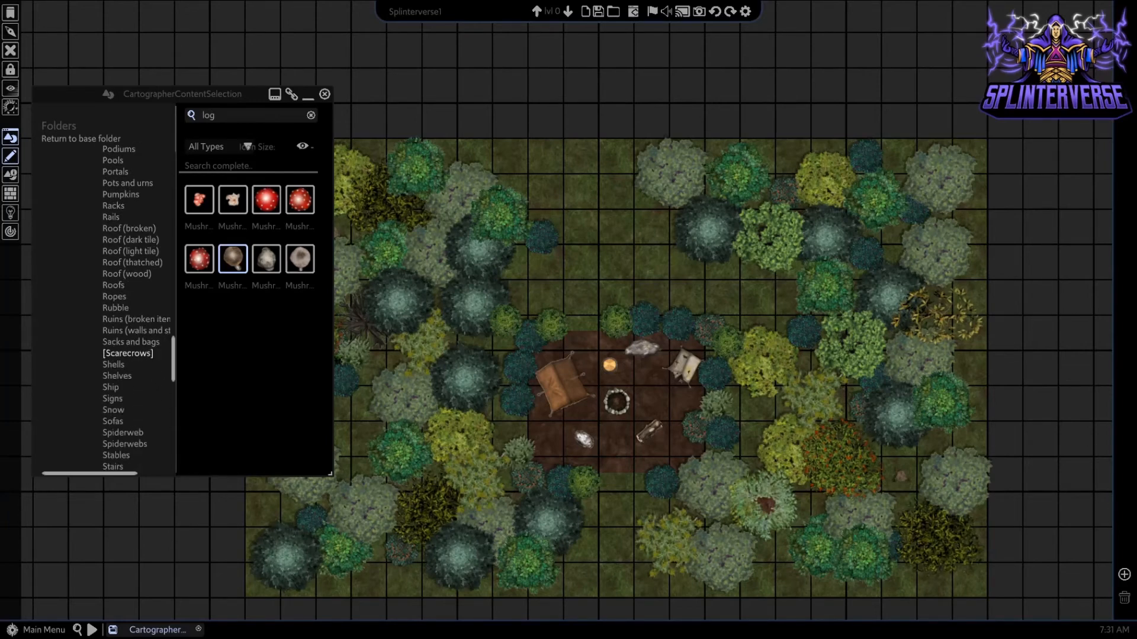
scroll(120, 360, down, 1)
scroll(119, 359, down, 4)
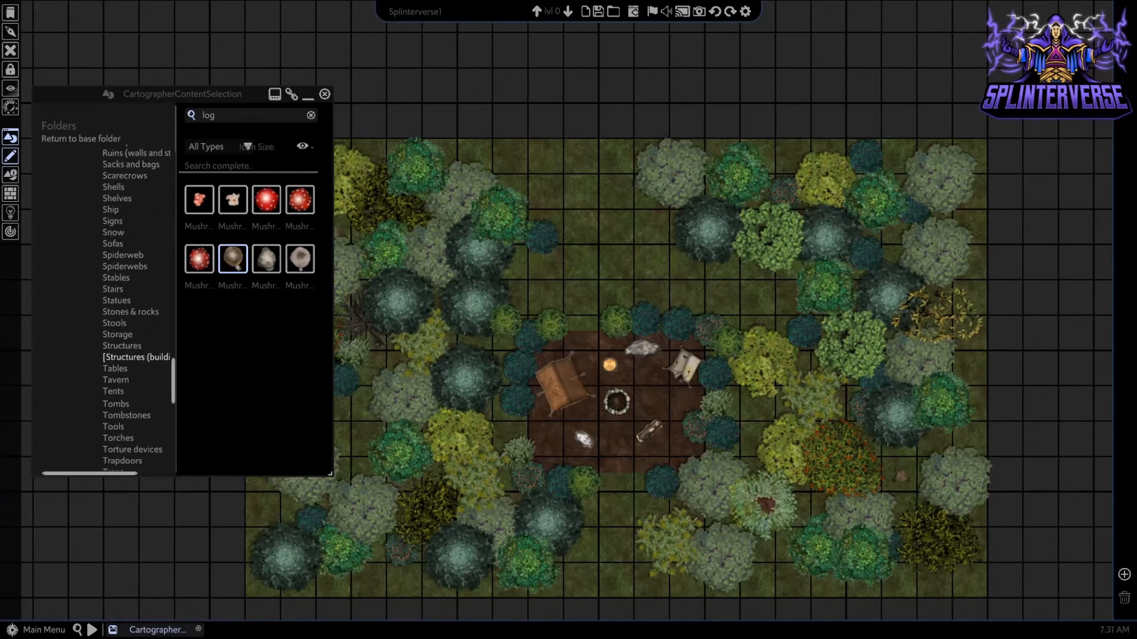
scroll(119, 359, down, 4)
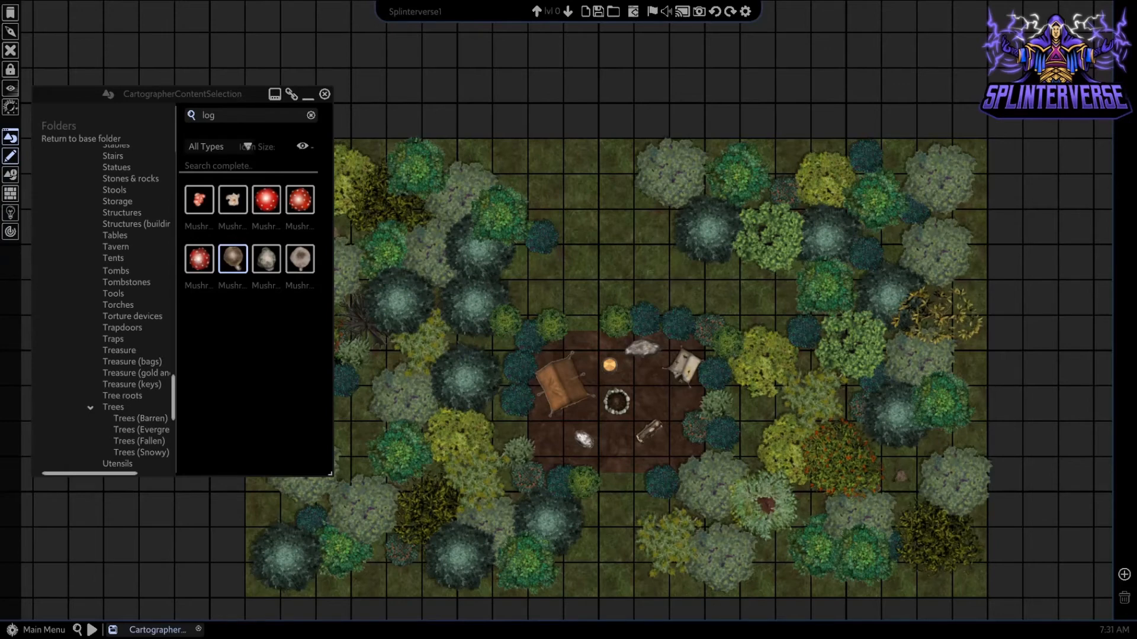
scroll(122, 350, down, 7)
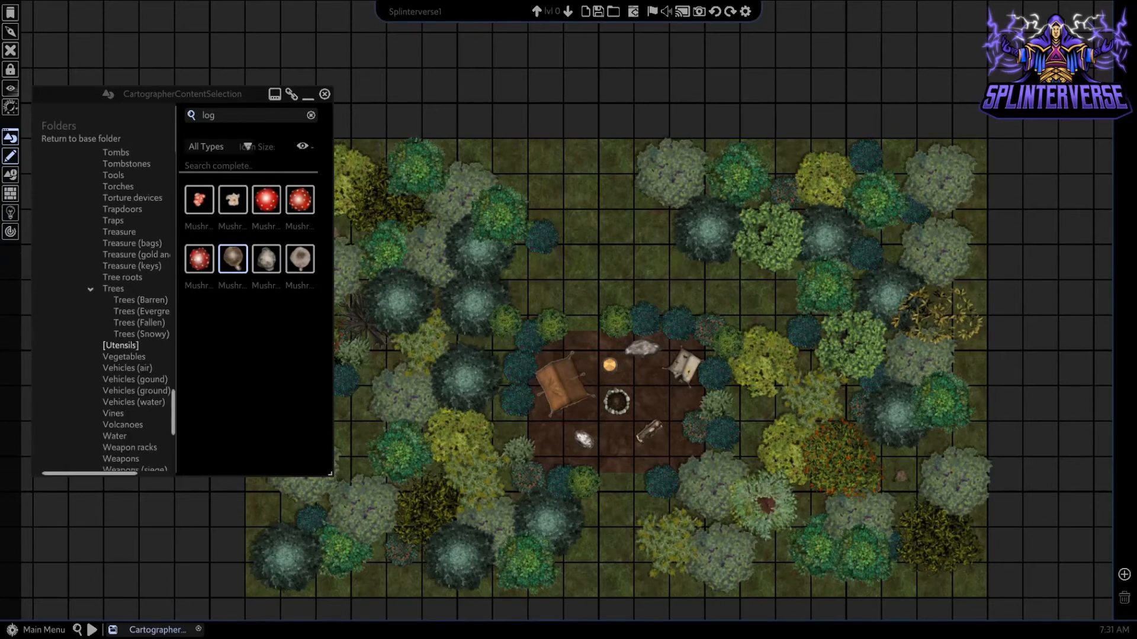
click(116, 309)
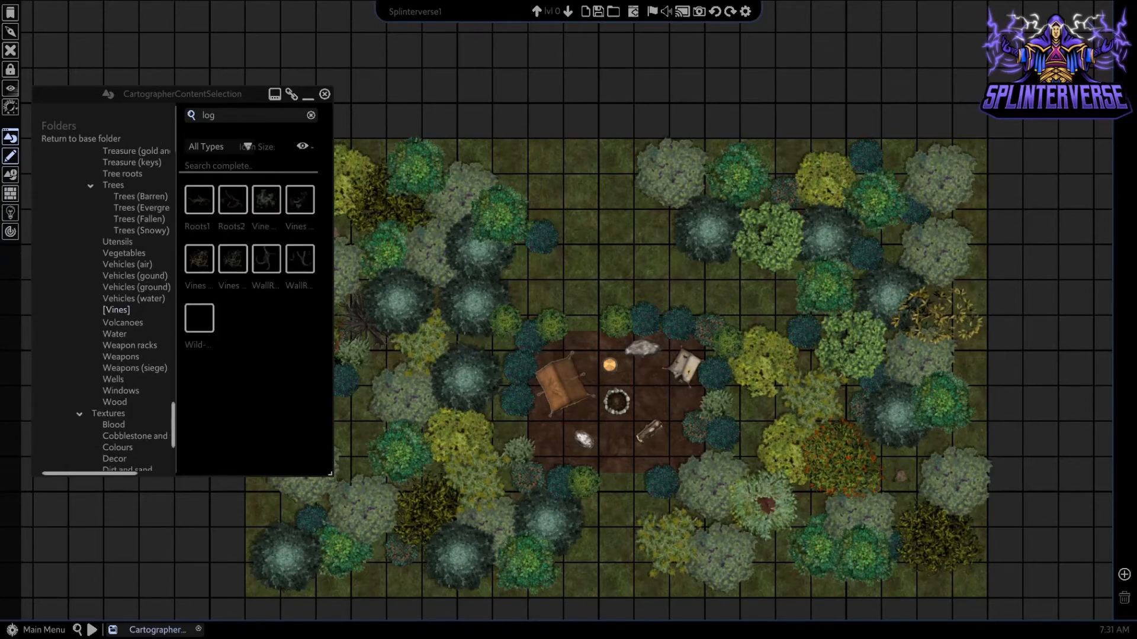
click(266, 199)
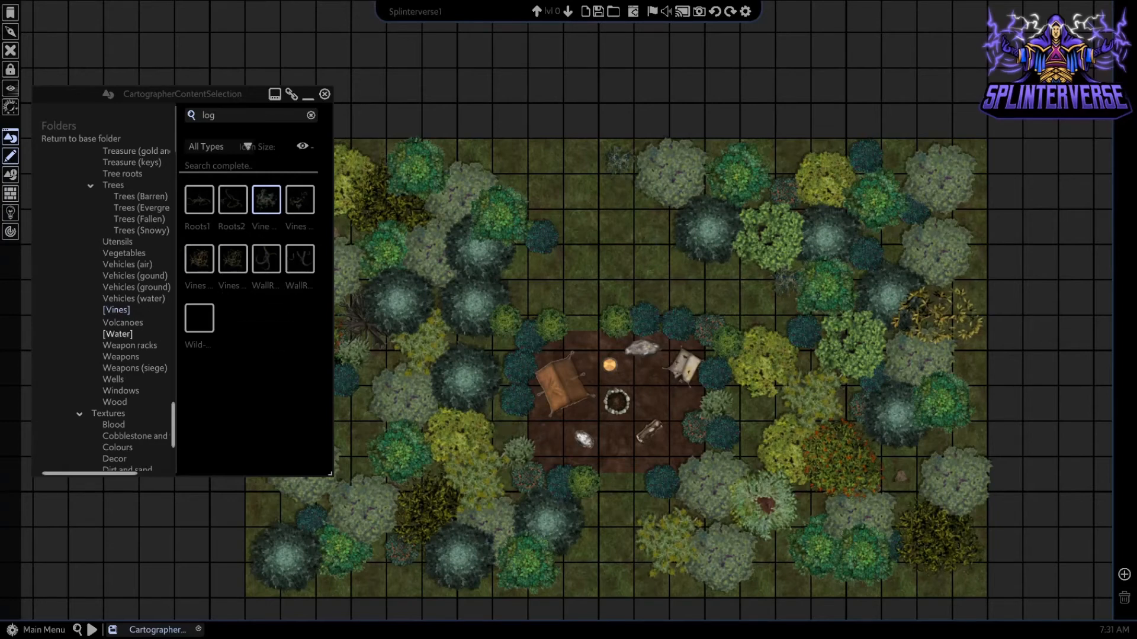
- Place the Puddle asset from the Water folder in the gap between the green and yellow trees at the map's northern edge
click(118, 333)
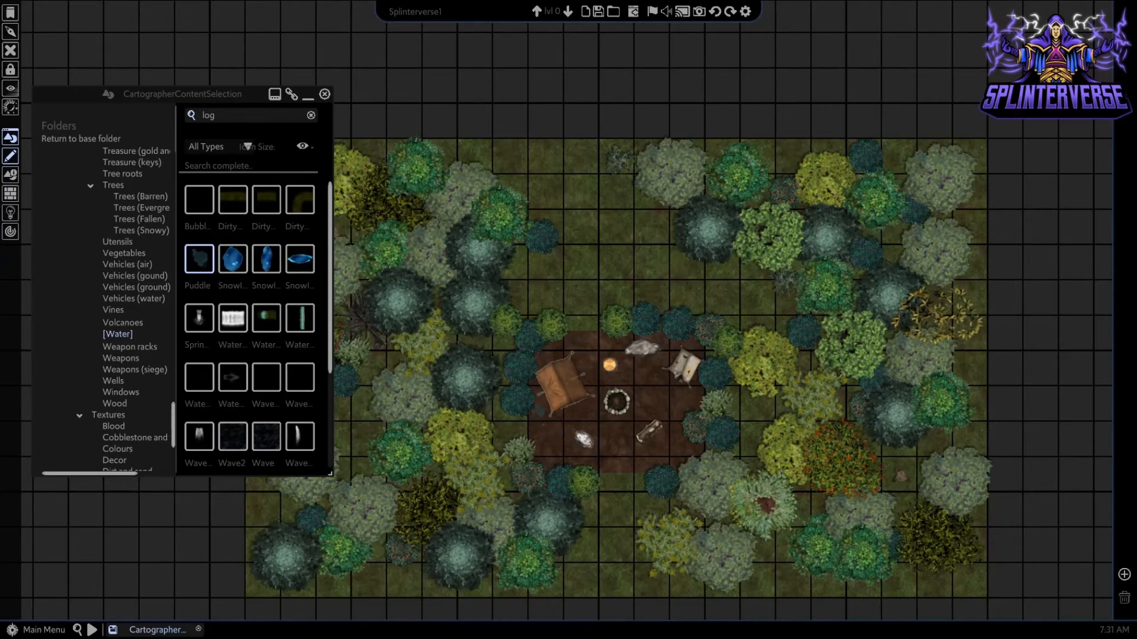
click(540, 409)
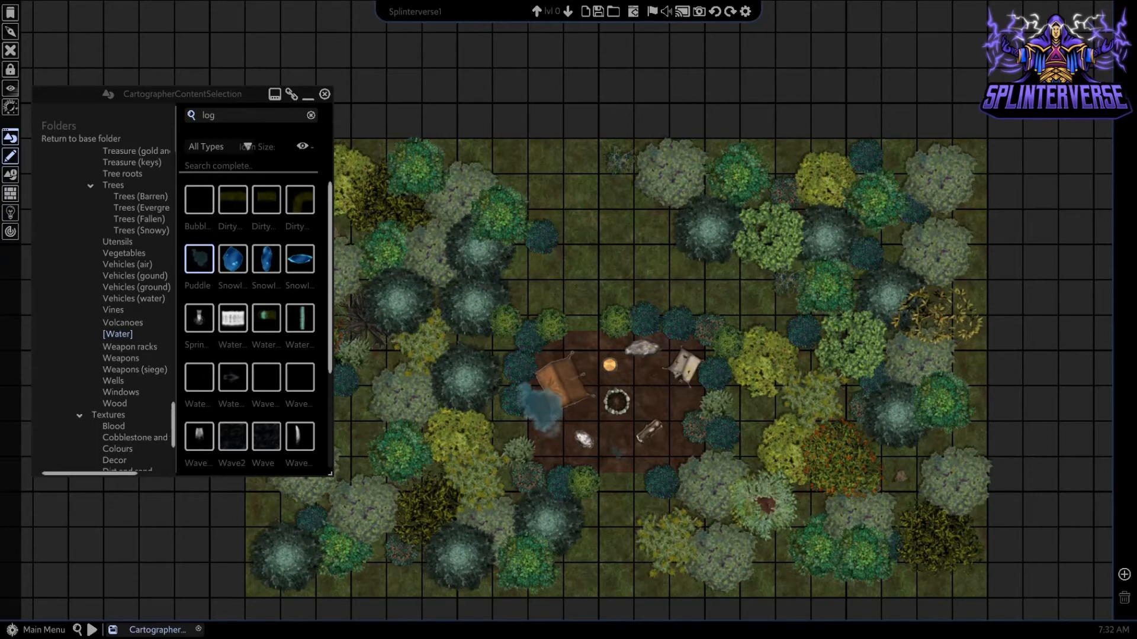
key(ctrl+z)
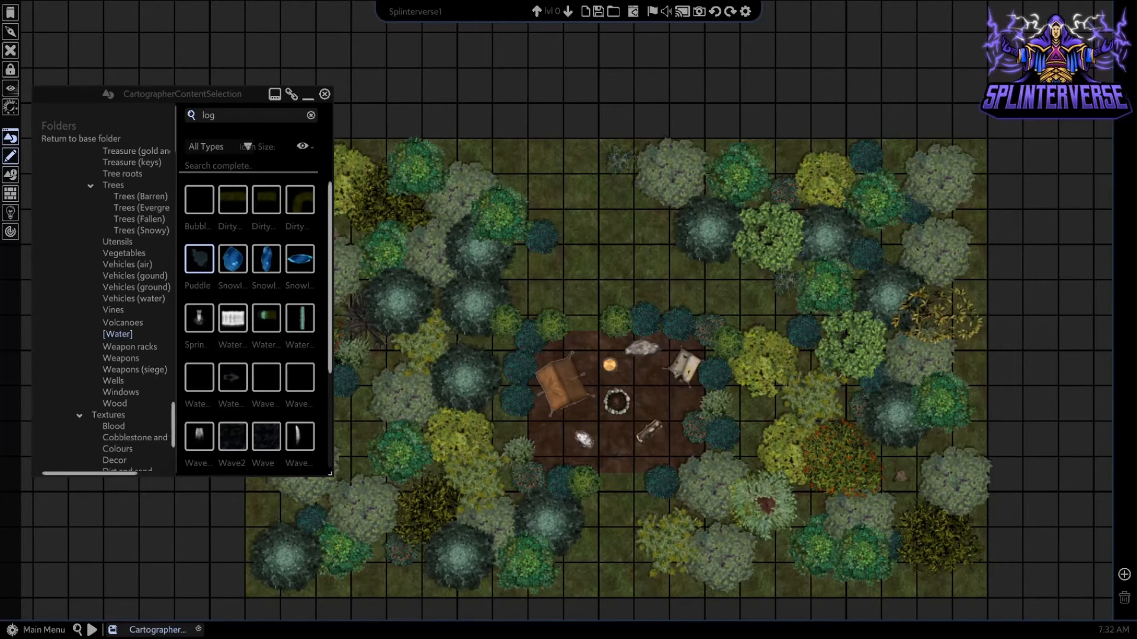
click(781, 161)
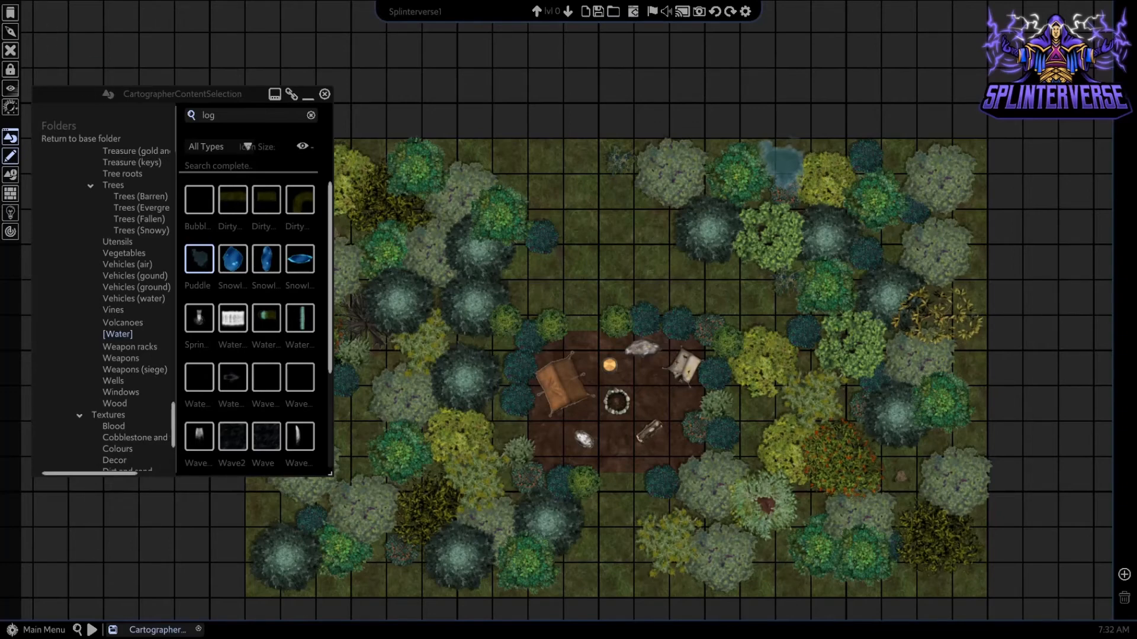
key(Escape)
- Park the content selection and Hand - Edit windows along the west side and bring the small bush overlapping the puddle to the top of its layer
click(781, 163)
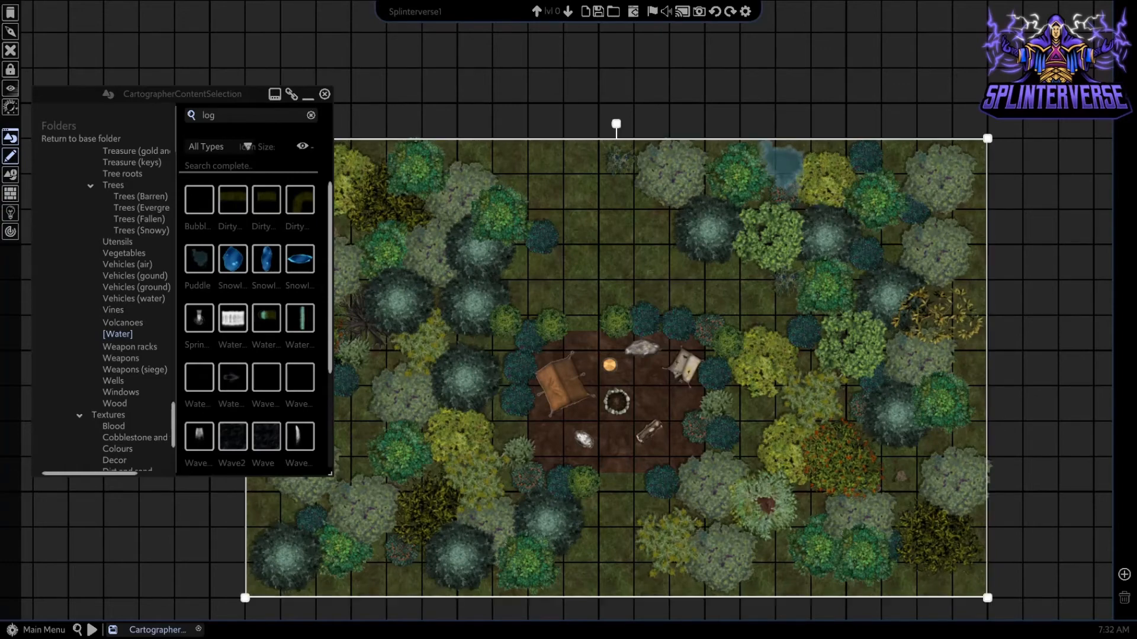
click(825, 180)
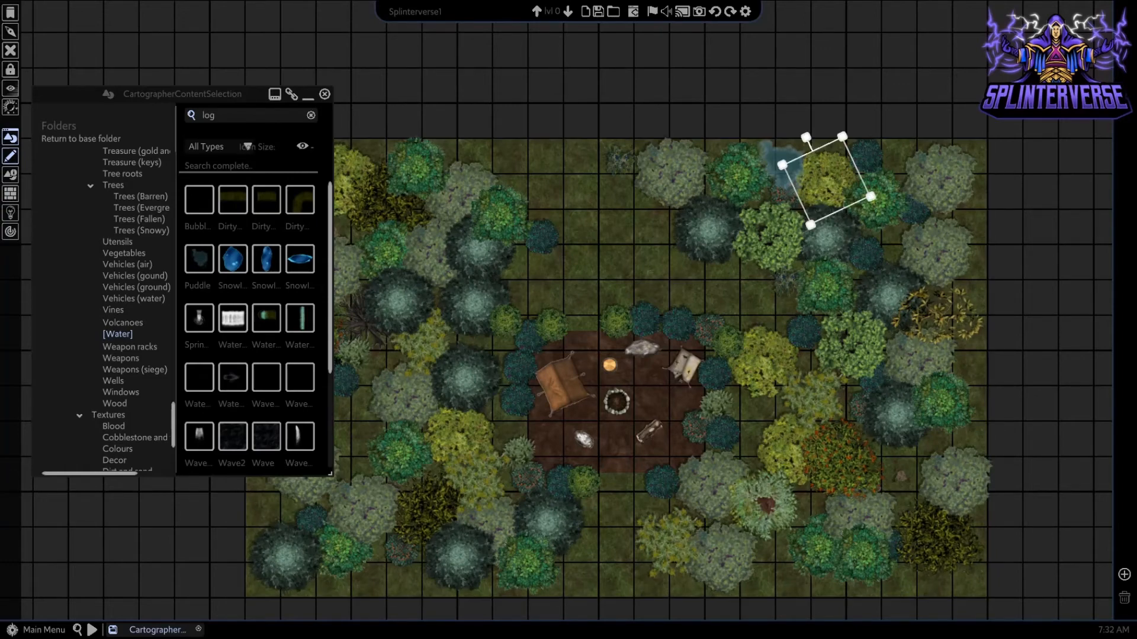
click(786, 191)
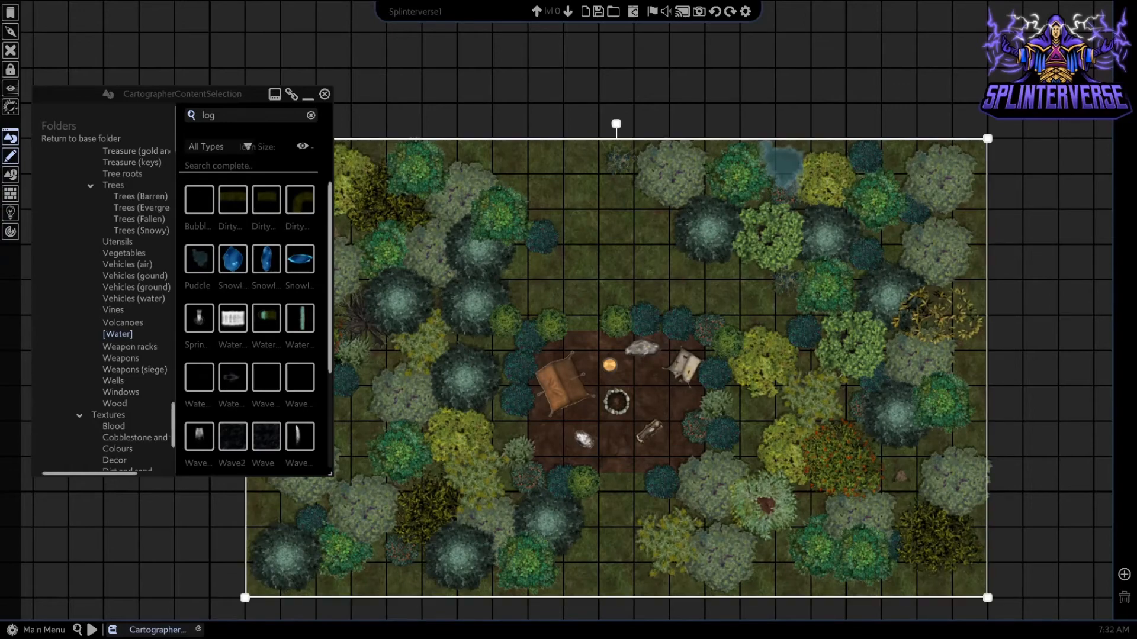
scroll(809, 239, up, 4)
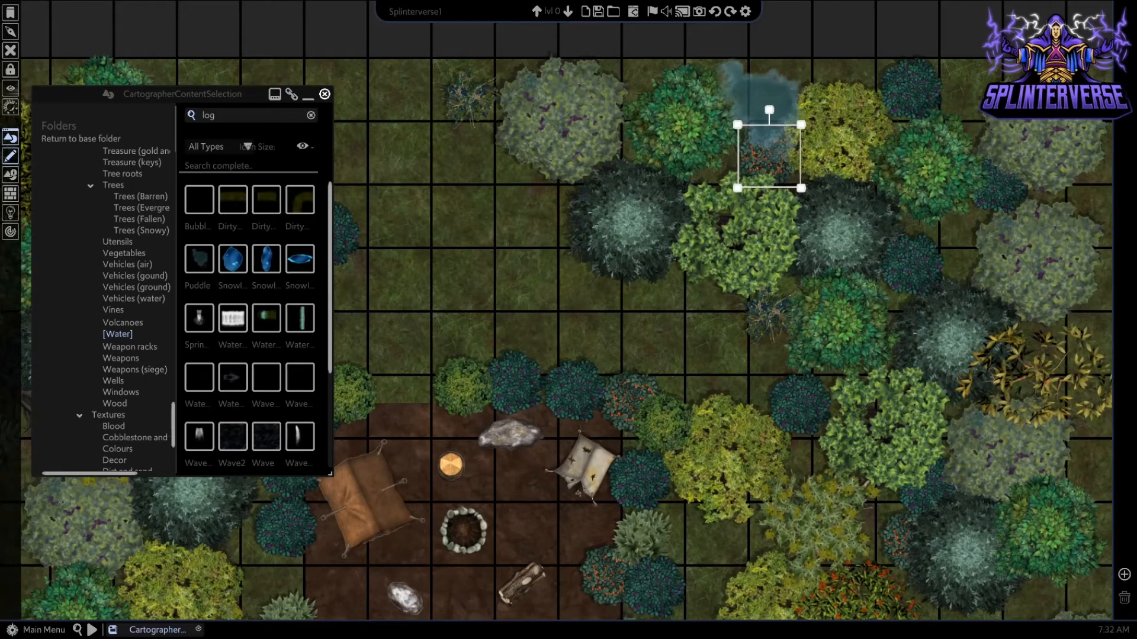
drag(177, 93, 394, 87)
drag(136, 384, 56, 532)
drag(398, 87, 173, 6)
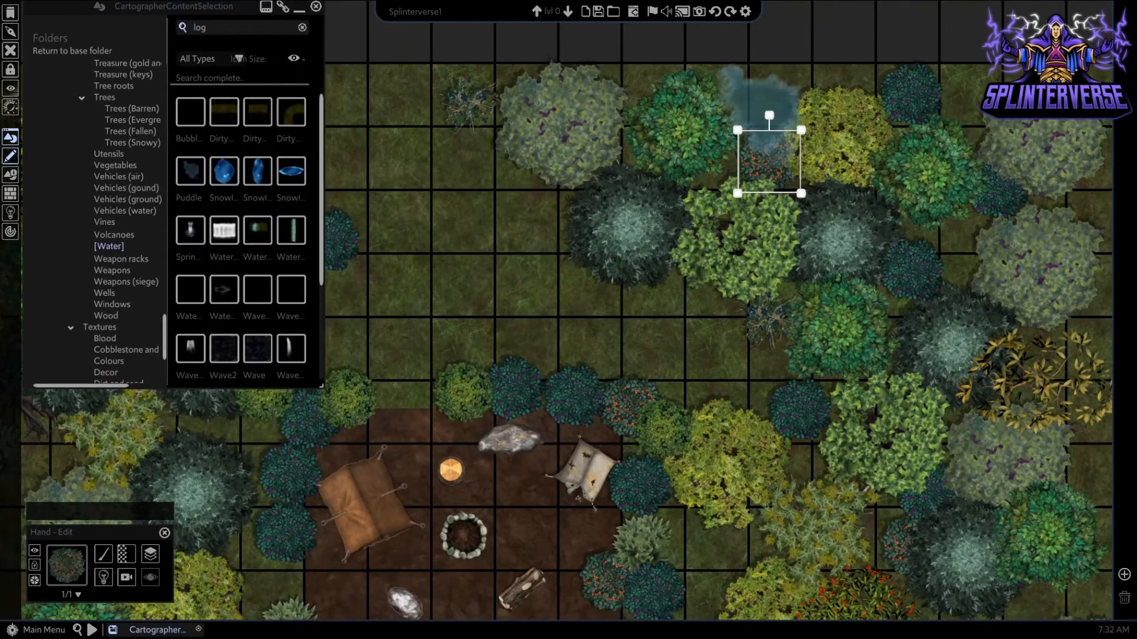
click(150, 554)
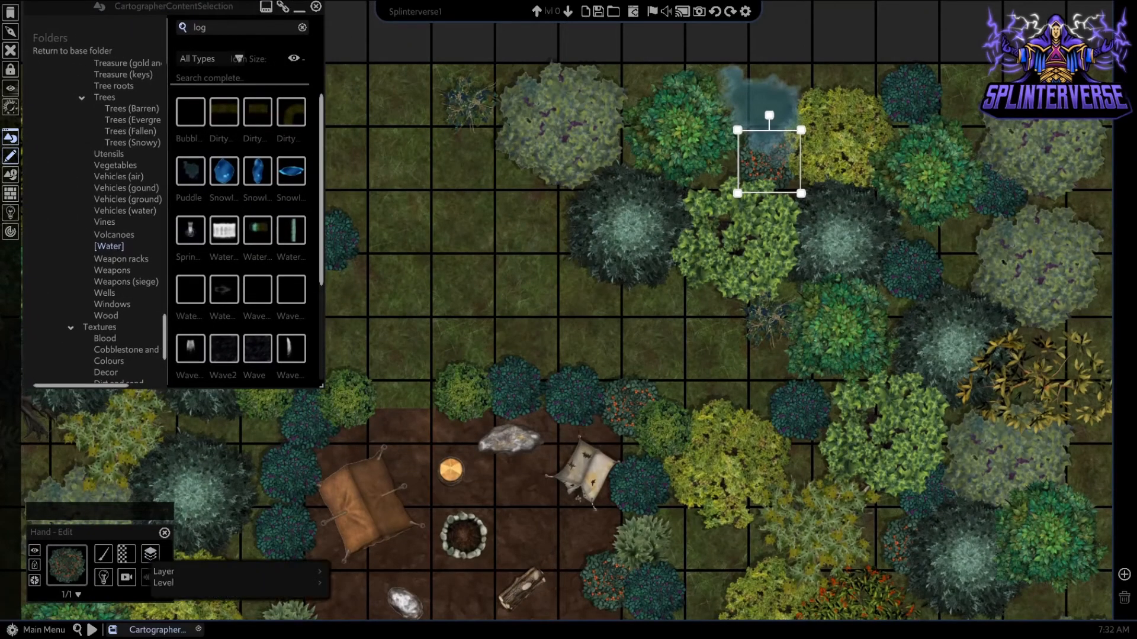
mouse_move(167, 571)
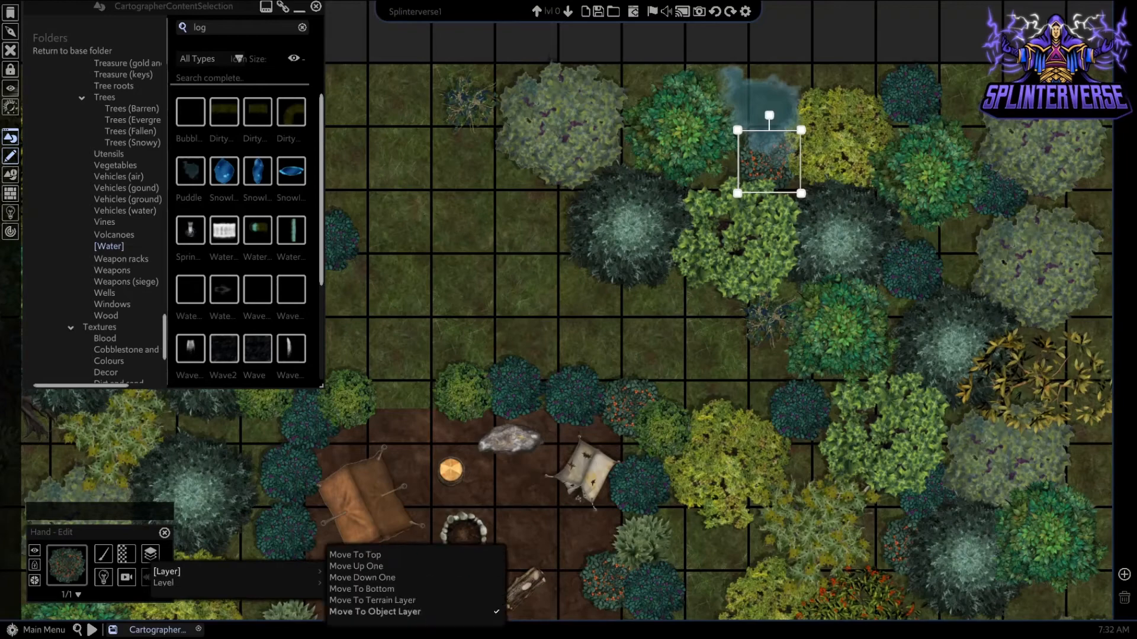
click(355, 554)
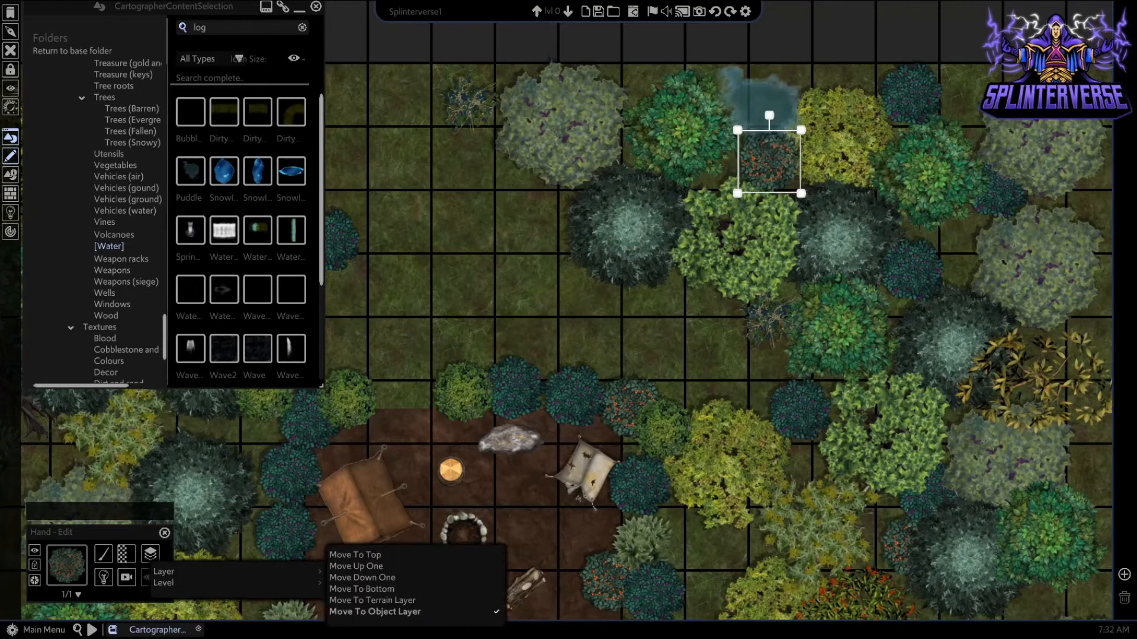
click(462, 284)
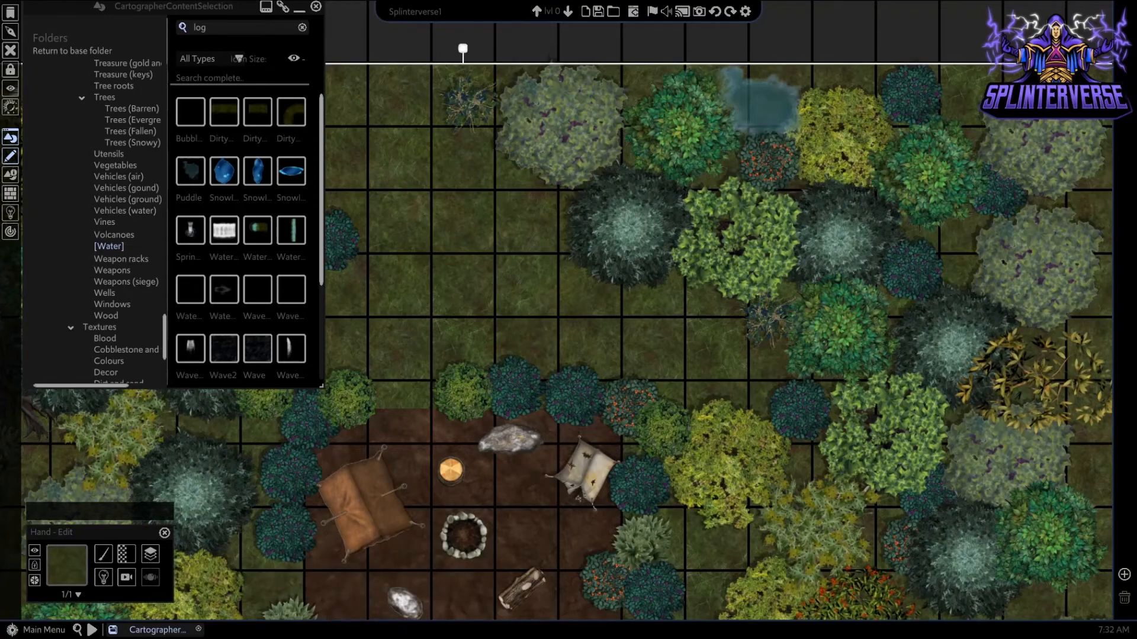
- Examine the Water, Windows and Wells folders for further details that suit the forest map
scroll(604, 324, down, 4)
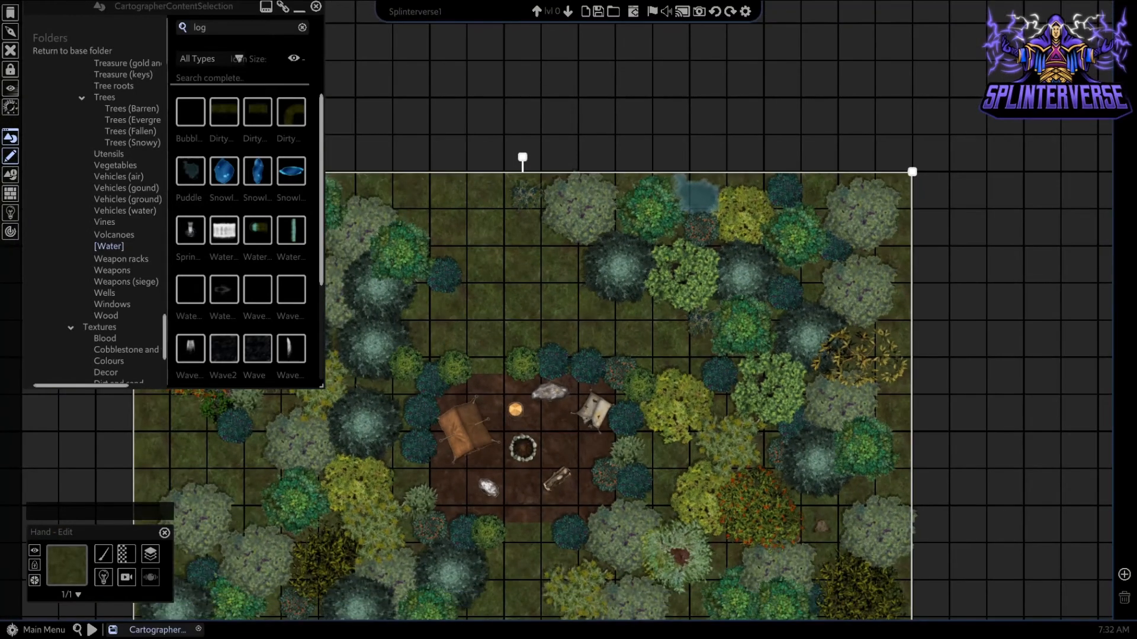
scroll(823, 332, up, 3)
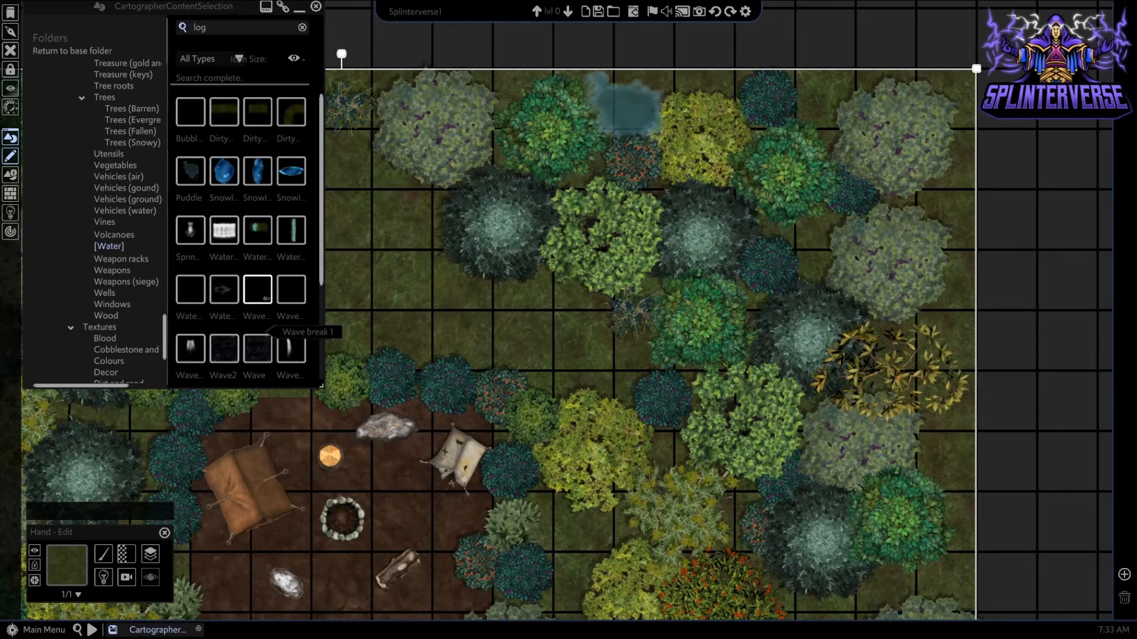
scroll(256, 290, down, 2)
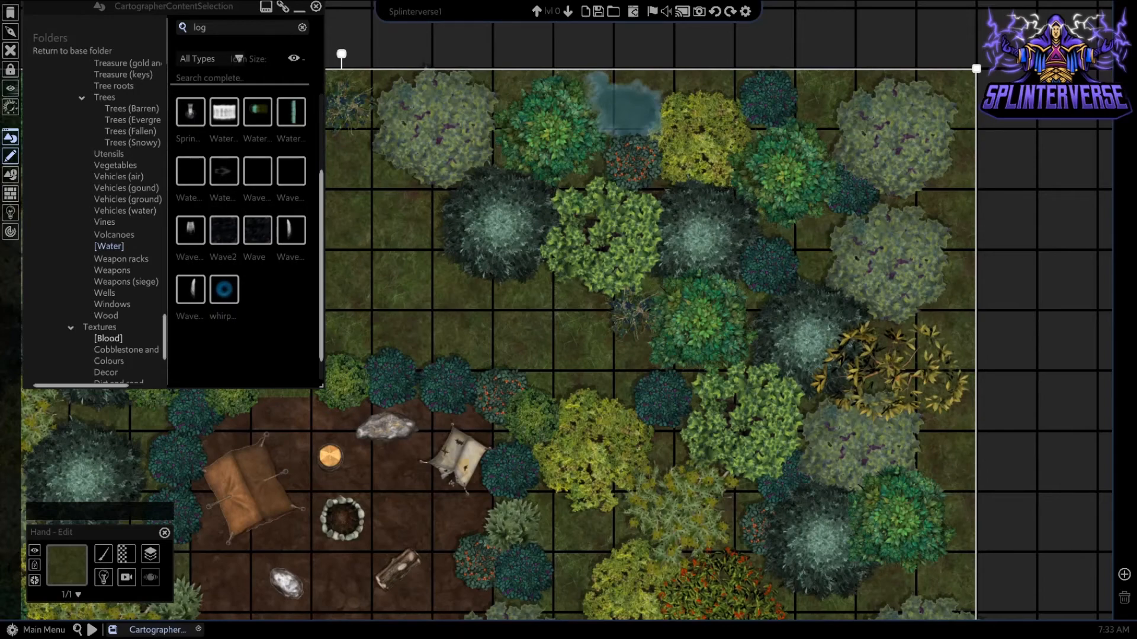
click(115, 304)
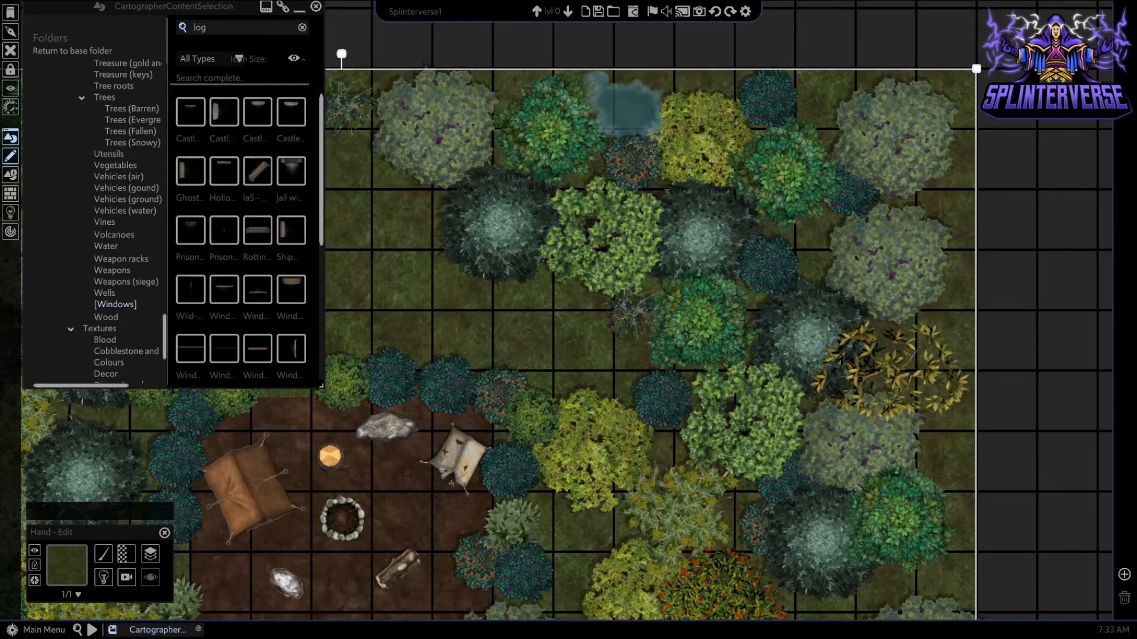
click(107, 293)
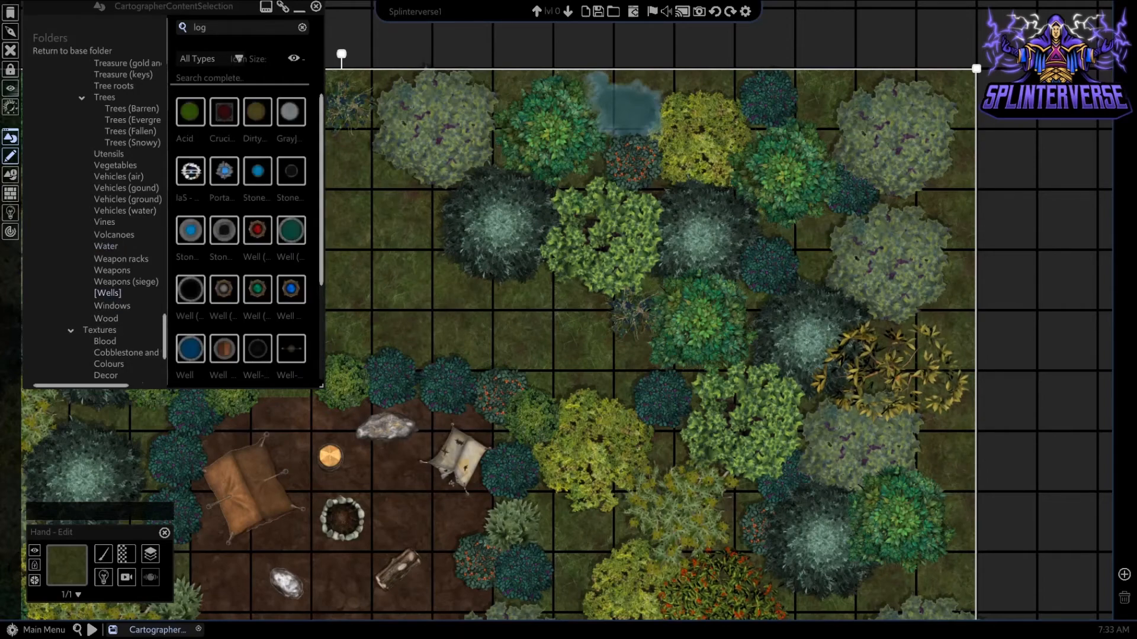
scroll(106, 248, up, 7)
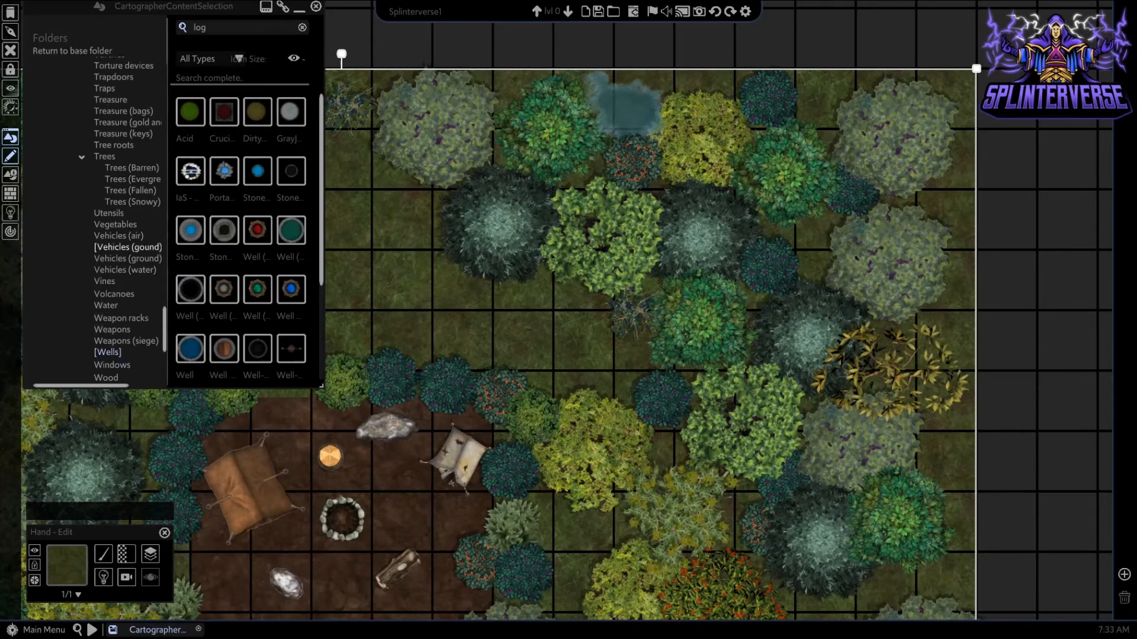
scroll(107, 252, up, 1)
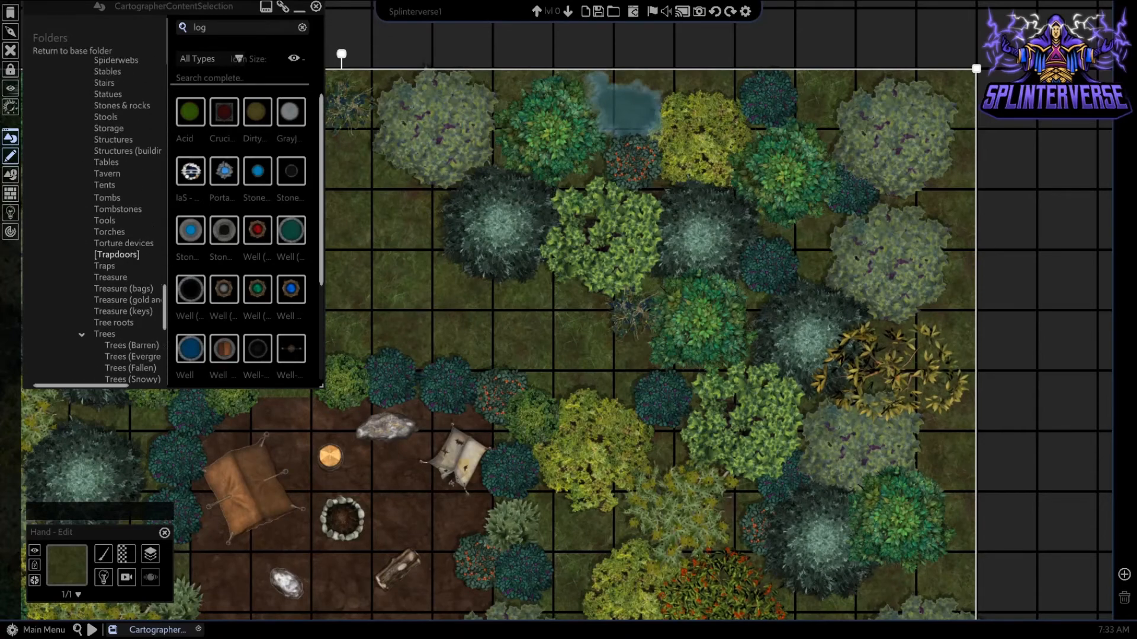
scroll(110, 251, up, 2)
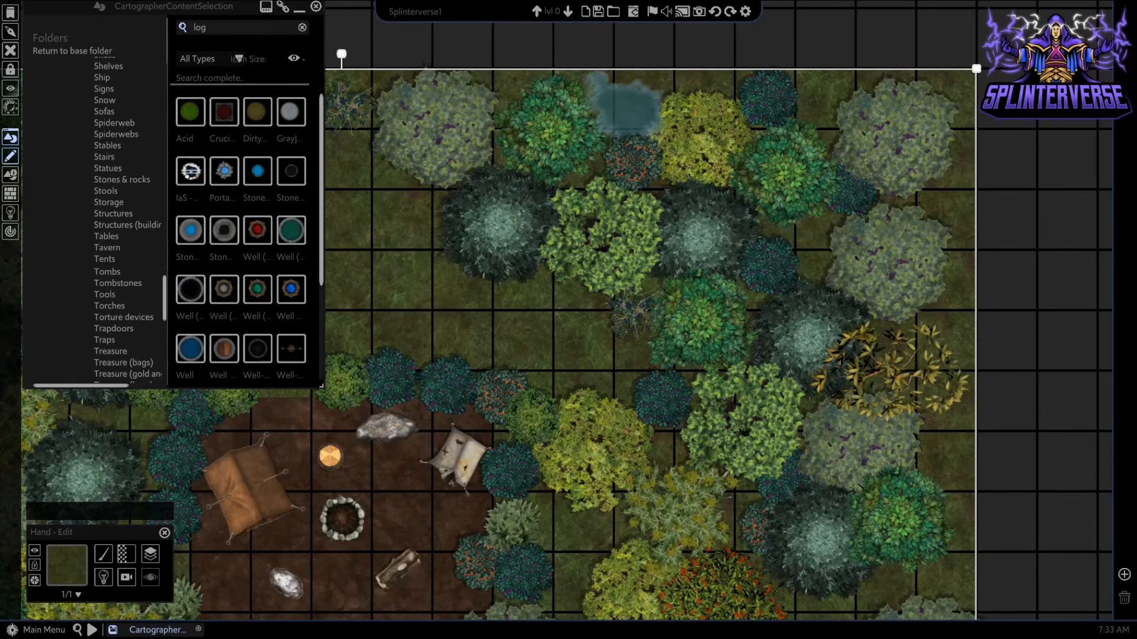
- Pick a dark tomb from the Tombs folder, replacing it with Spiderweb (round) from the Spiderweb folder
click(110, 272)
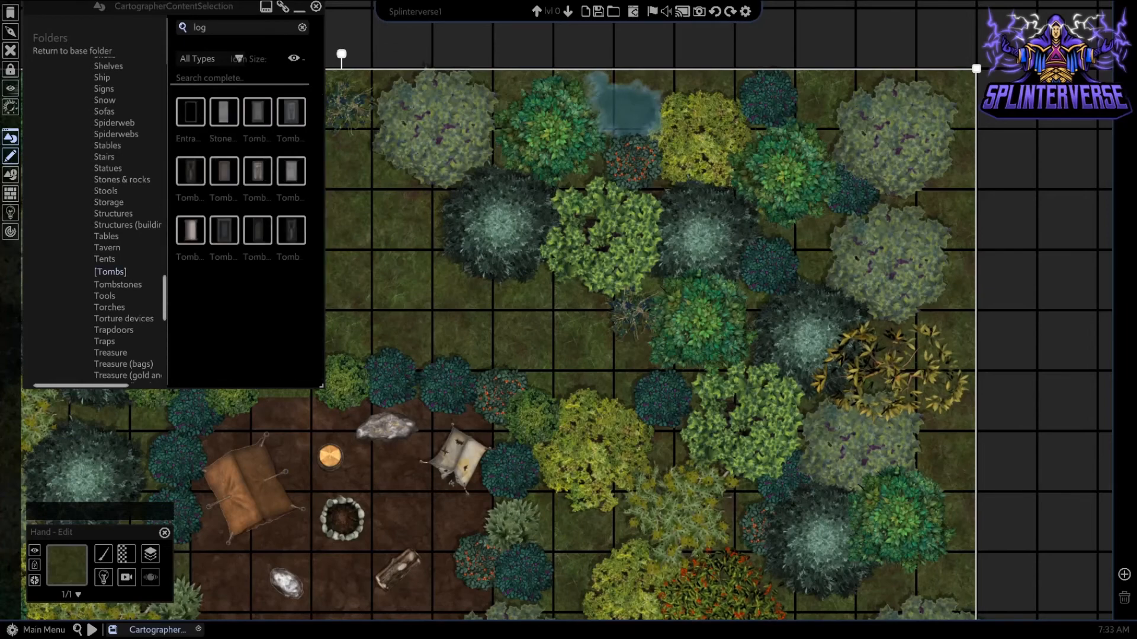
click(190, 171)
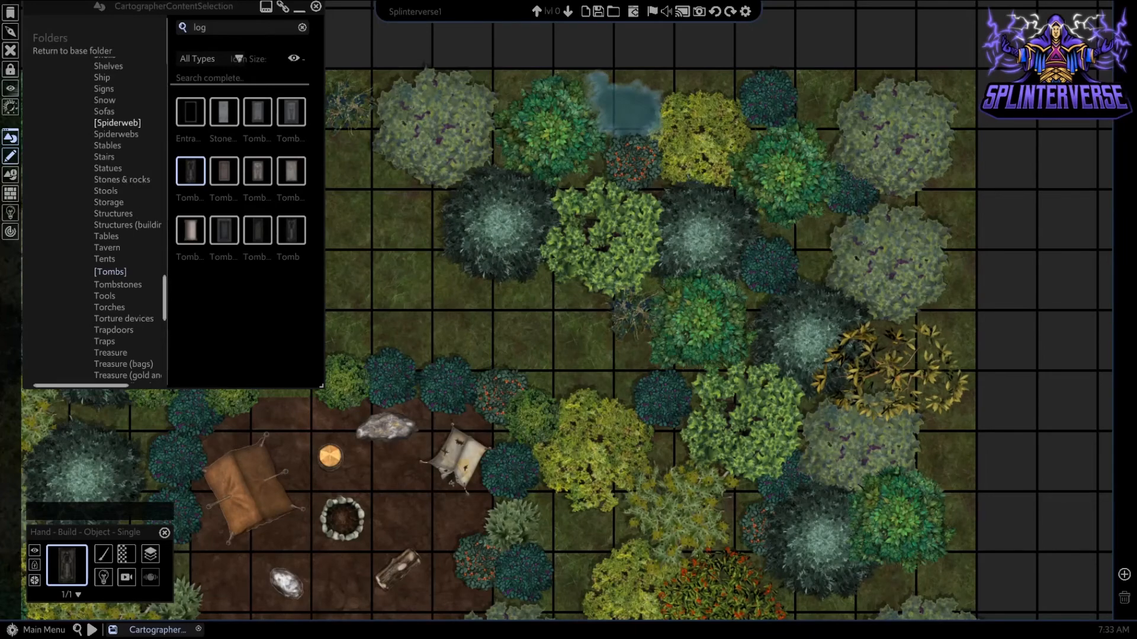
click(117, 122)
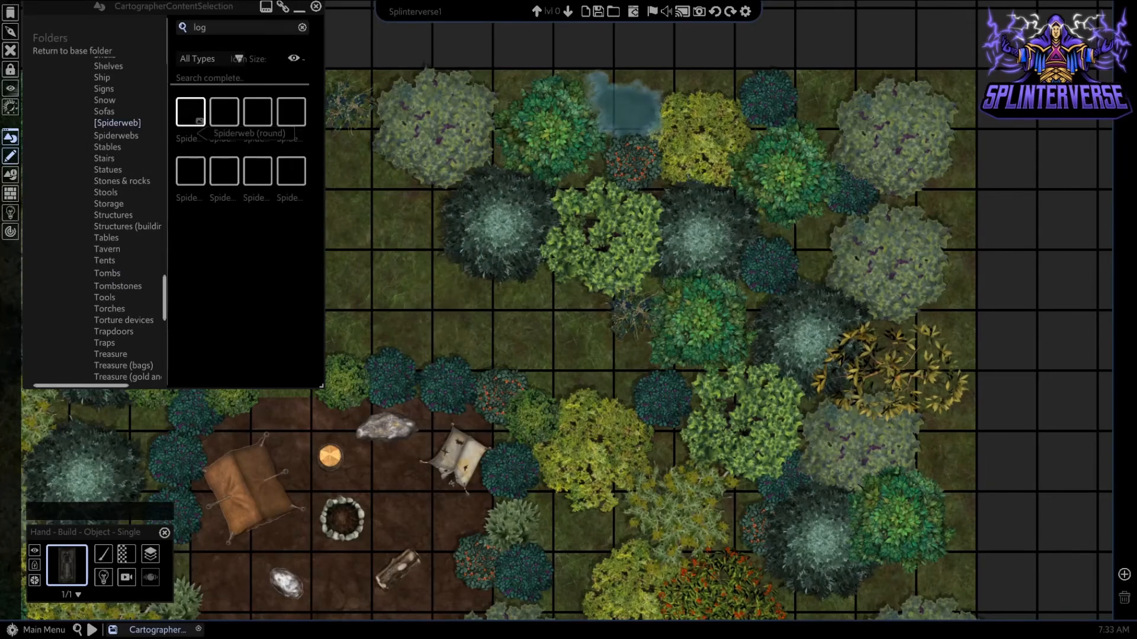
click(190, 113)
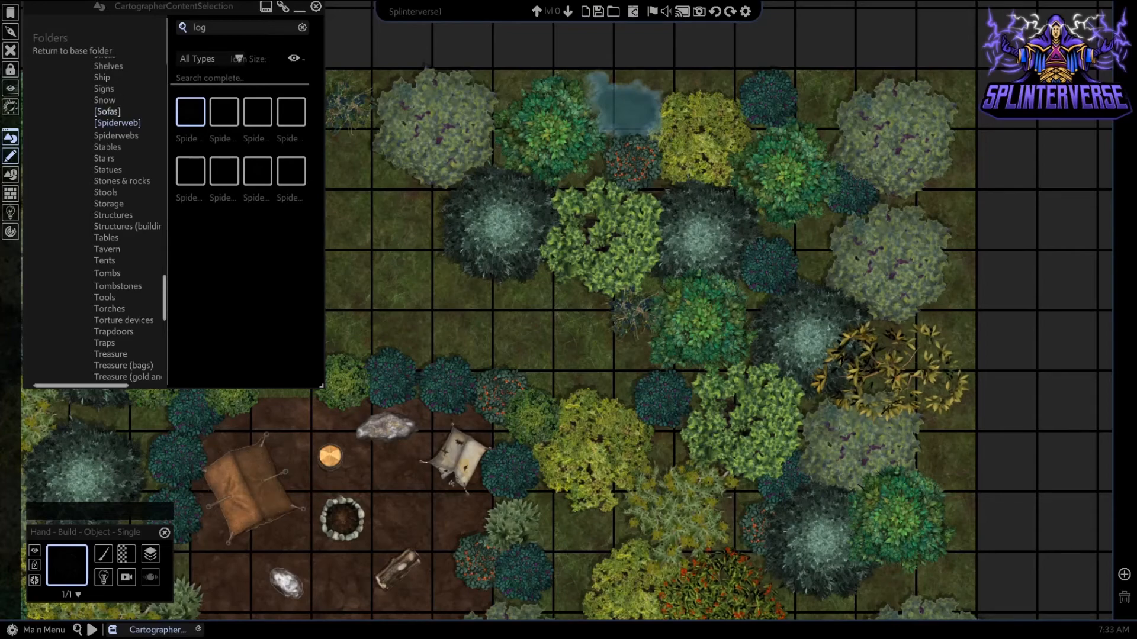
- Place the dark open bag from the Sacks and bags folder on the dirt just south of the brown tent
scroll(107, 166, up, 4)
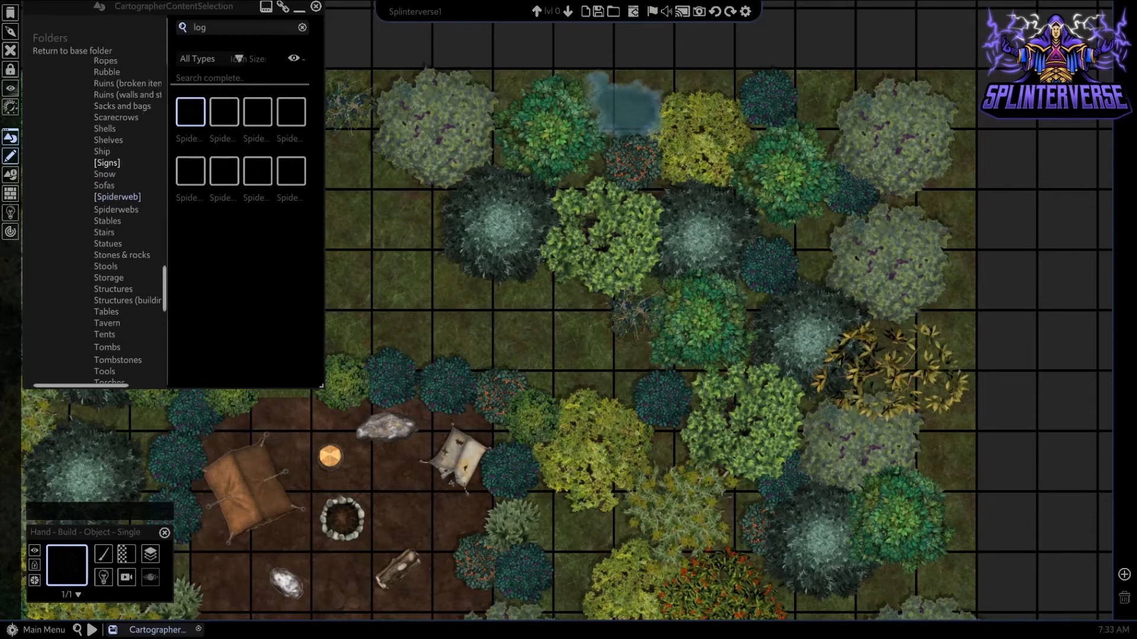
scroll(107, 164, up, 4)
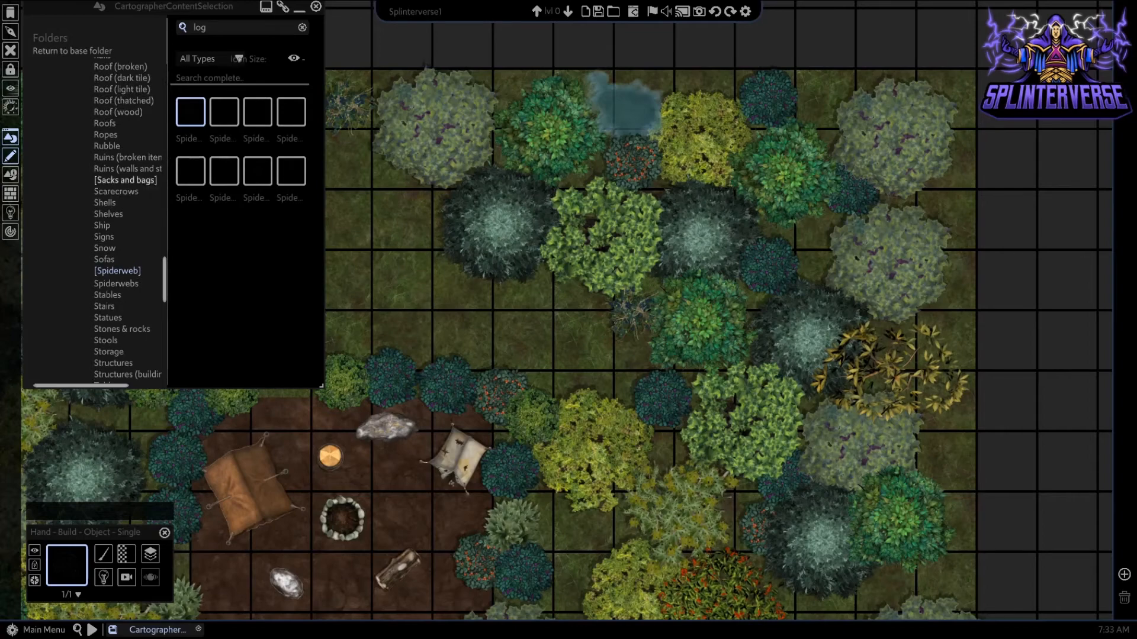
click(125, 179)
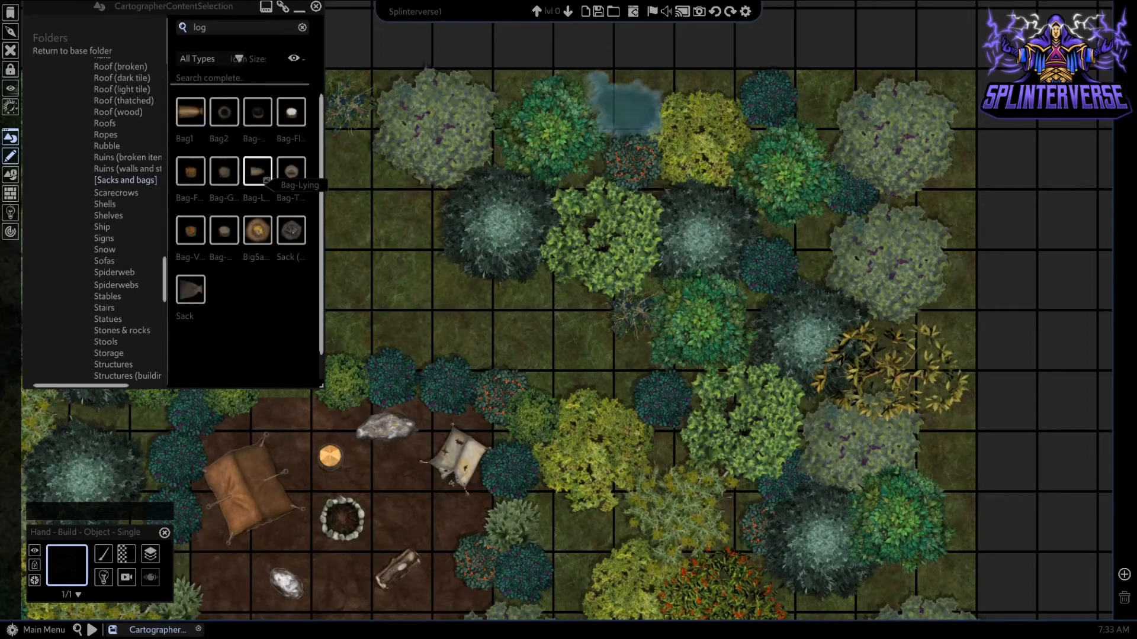
click(224, 171)
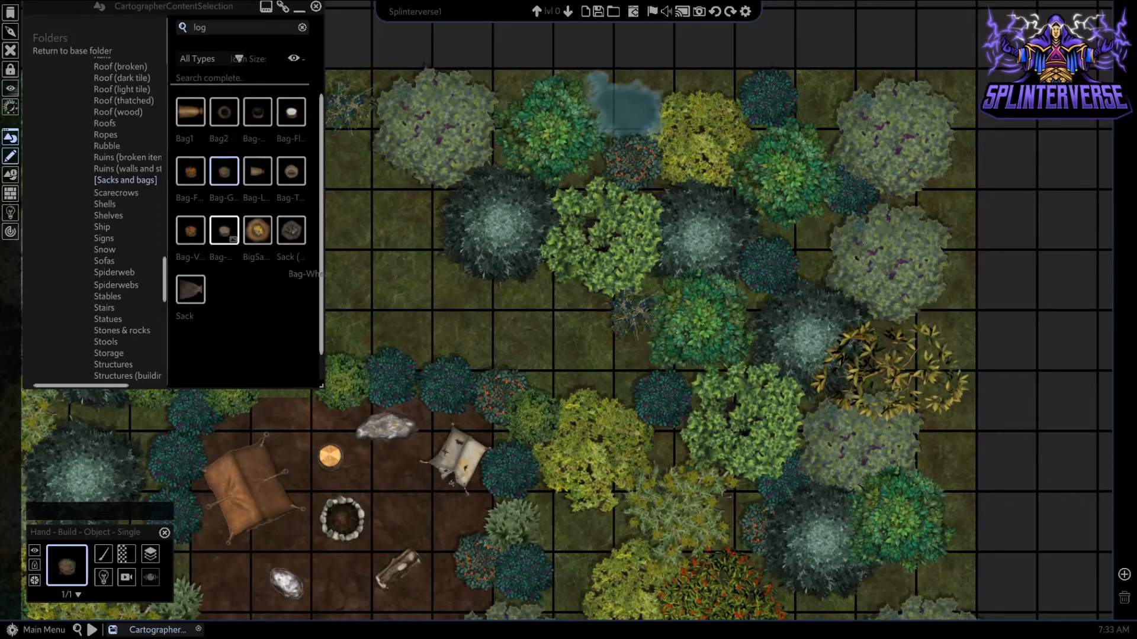
click(258, 112)
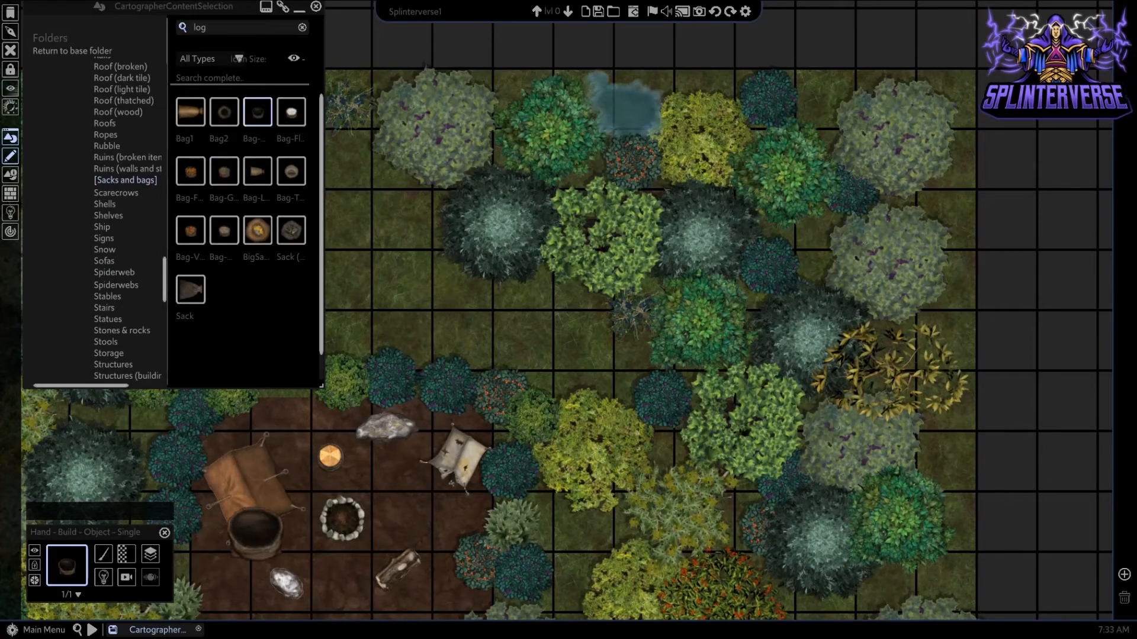
click(225, 571)
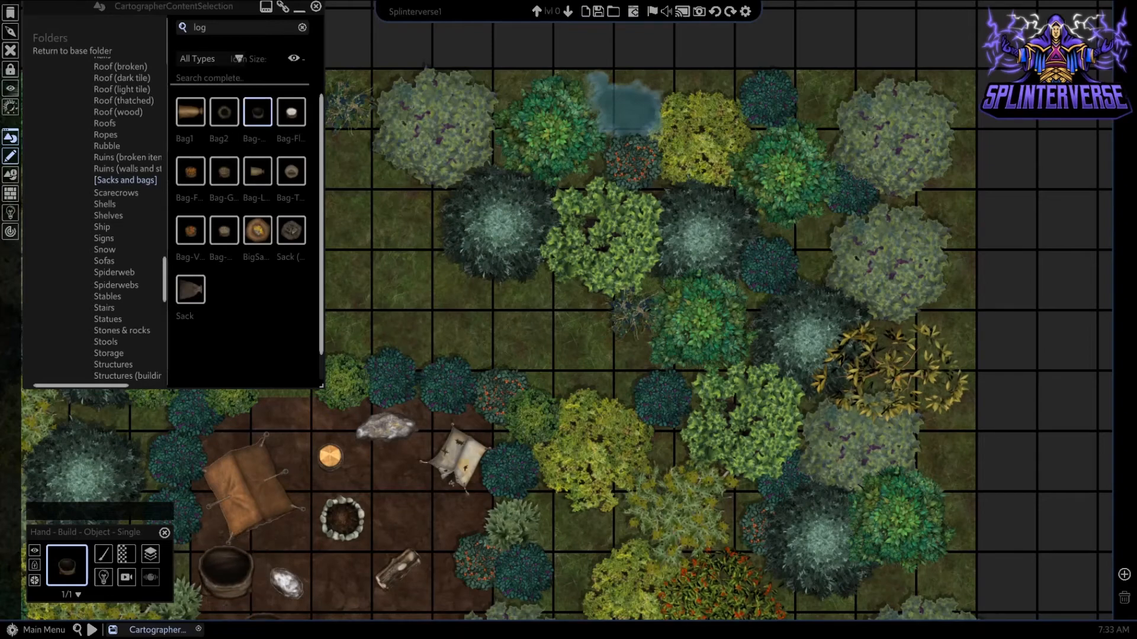
key(Escape)
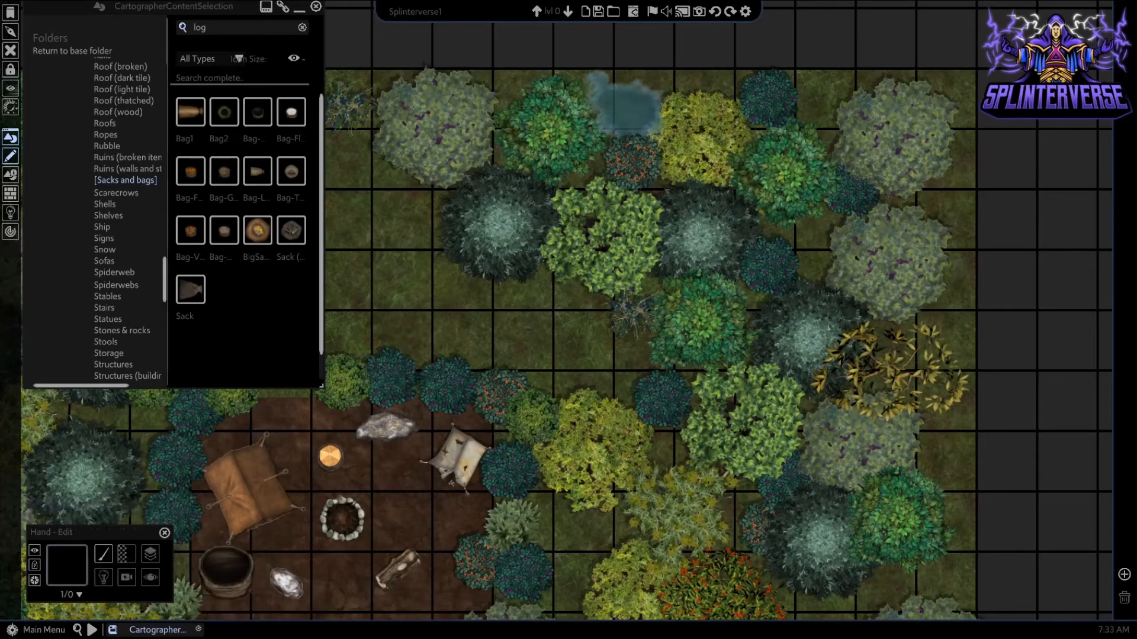
- Shrink the dark bag to a fraction of a grid square and set it against the brown tent's southwest corner
click(225, 570)
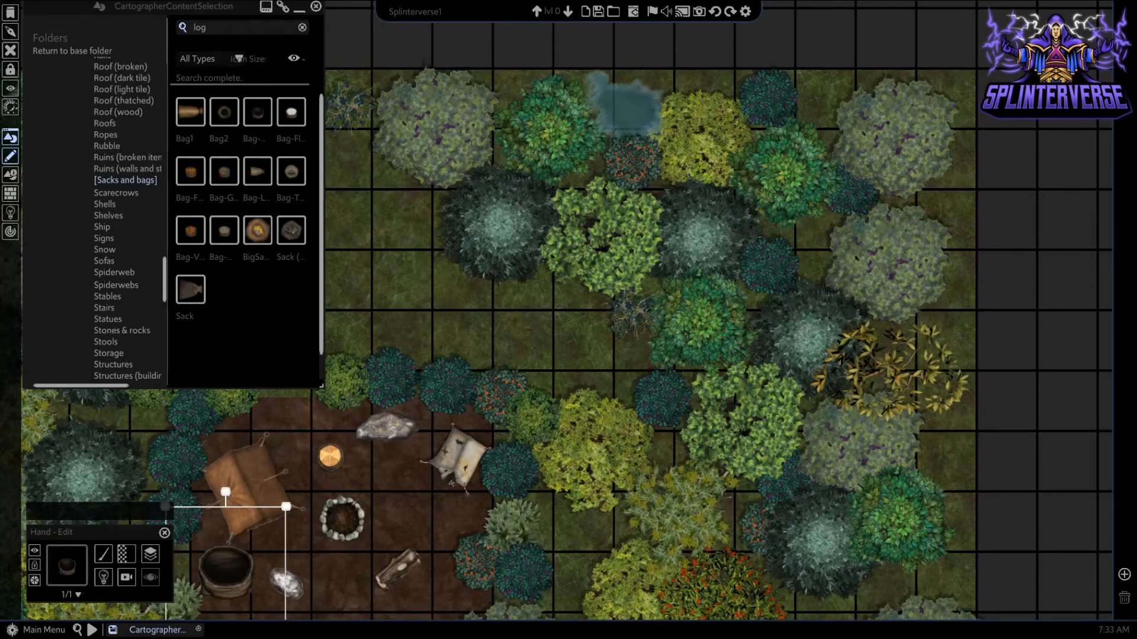
drag(285, 506, 244, 501)
click(349, 319)
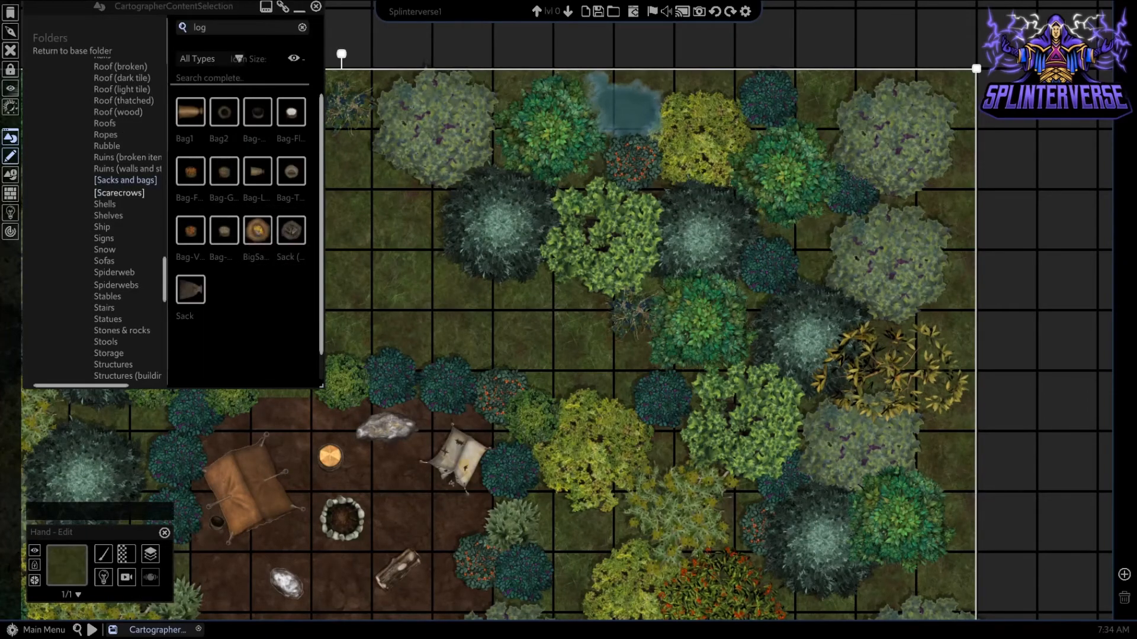
- Look through the ruined walls folder and the remaining object folders for more scenery
scroll(125, 219, up, 2)
scroll(126, 226, up, 3)
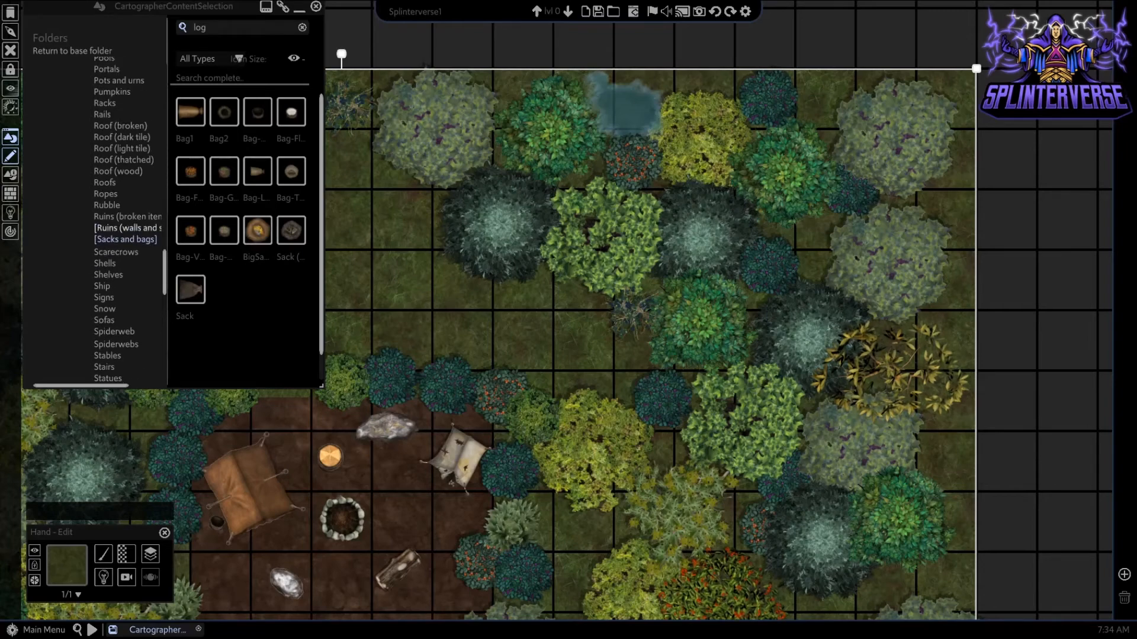
click(128, 258)
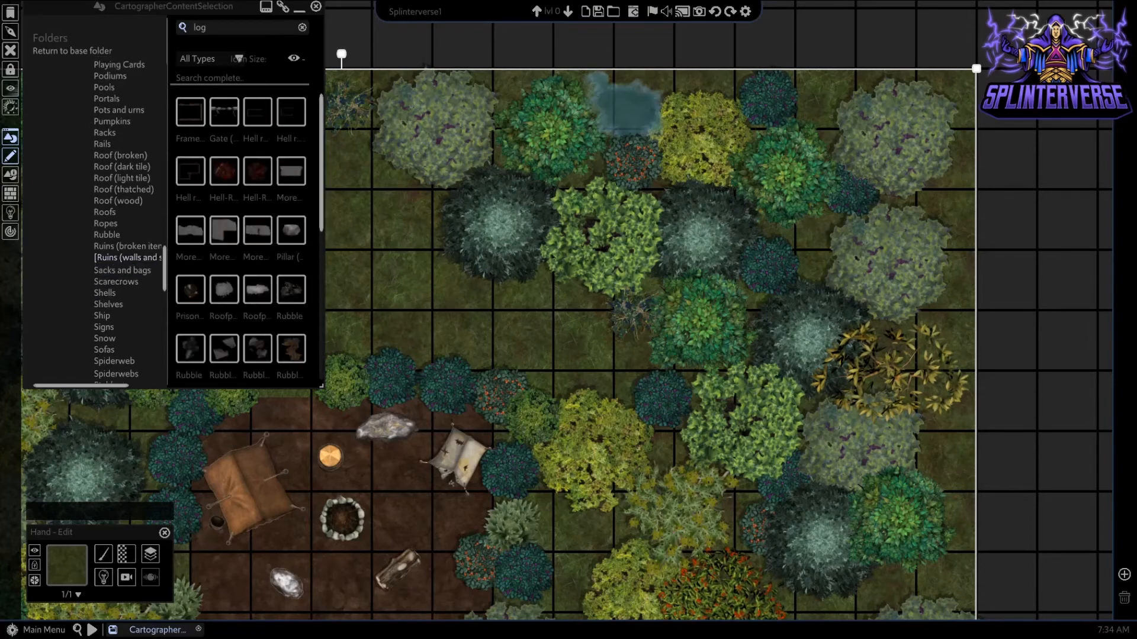
scroll(125, 270, up, 3)
scroll(124, 269, up, 6)
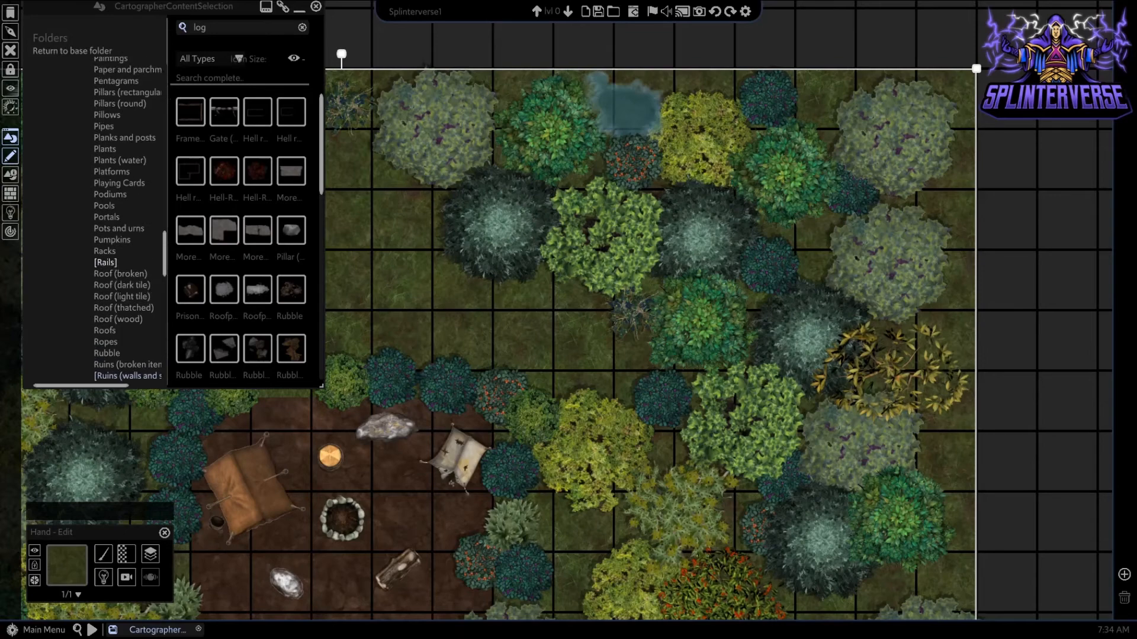
scroll(124, 260, up, 1)
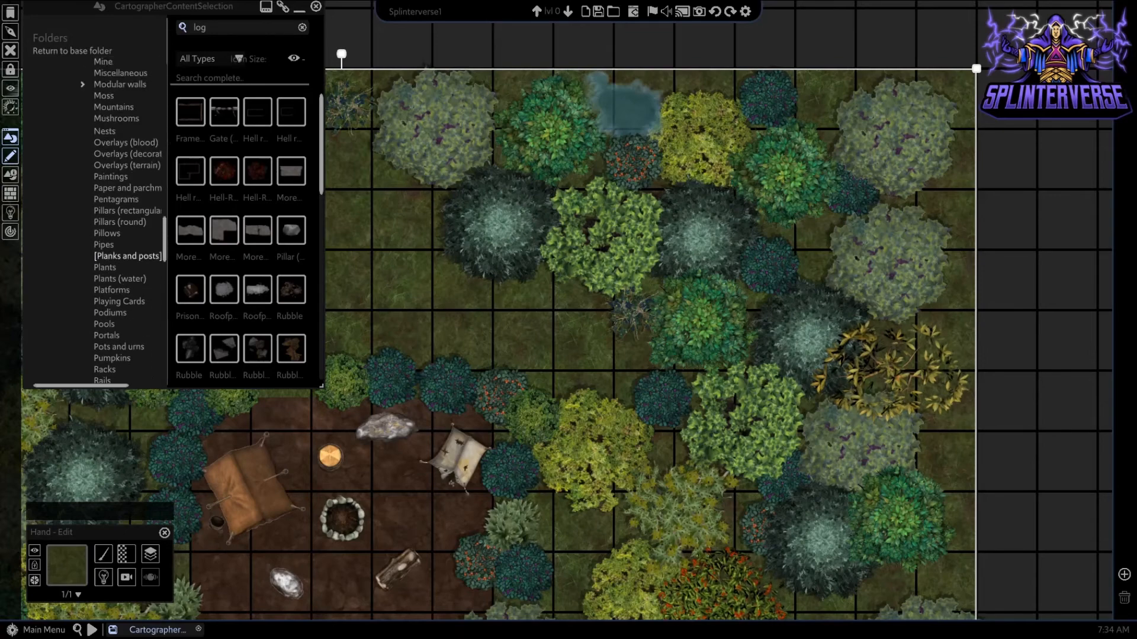
scroll(127, 255, up, 5)
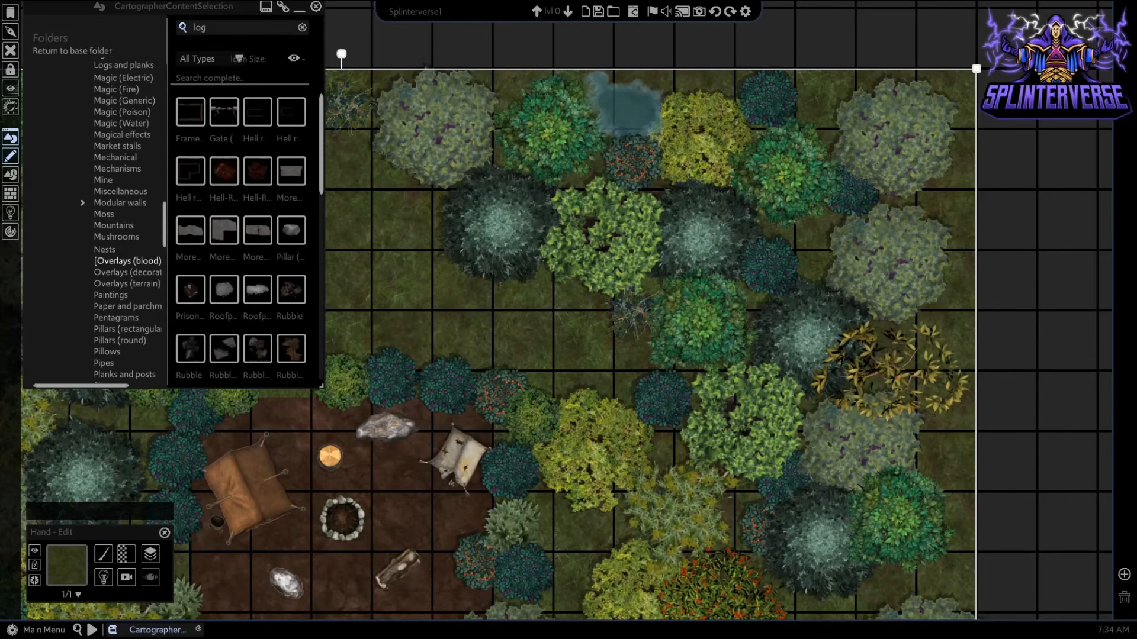
- Place Moss in the grass near the north edge and Moss2 in the grass north of the brown tent
click(106, 214)
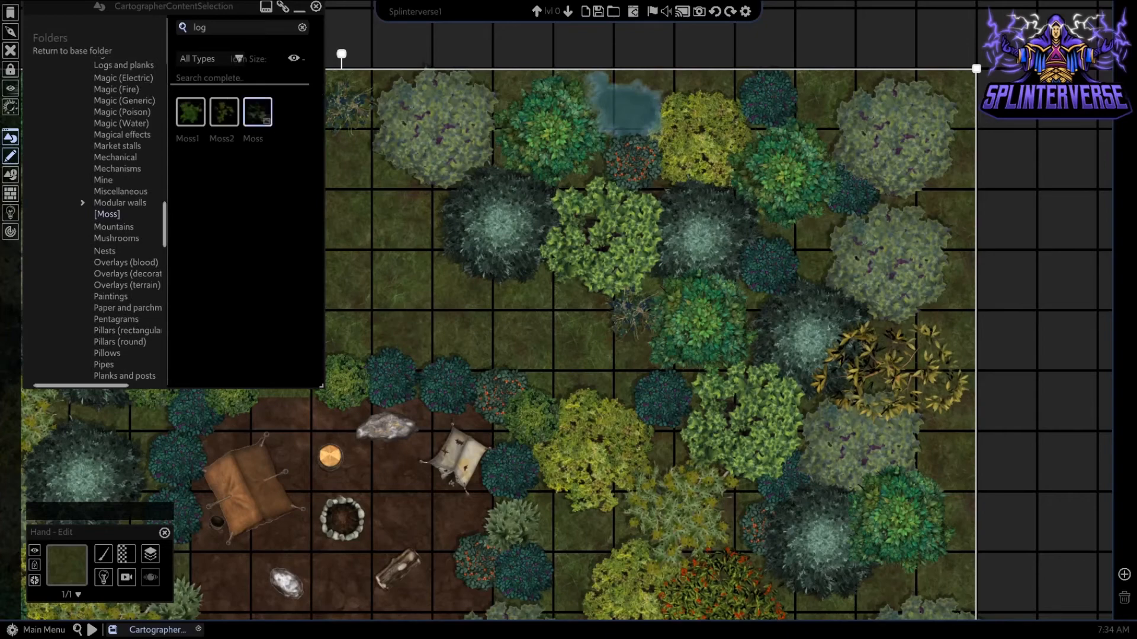
click(258, 112)
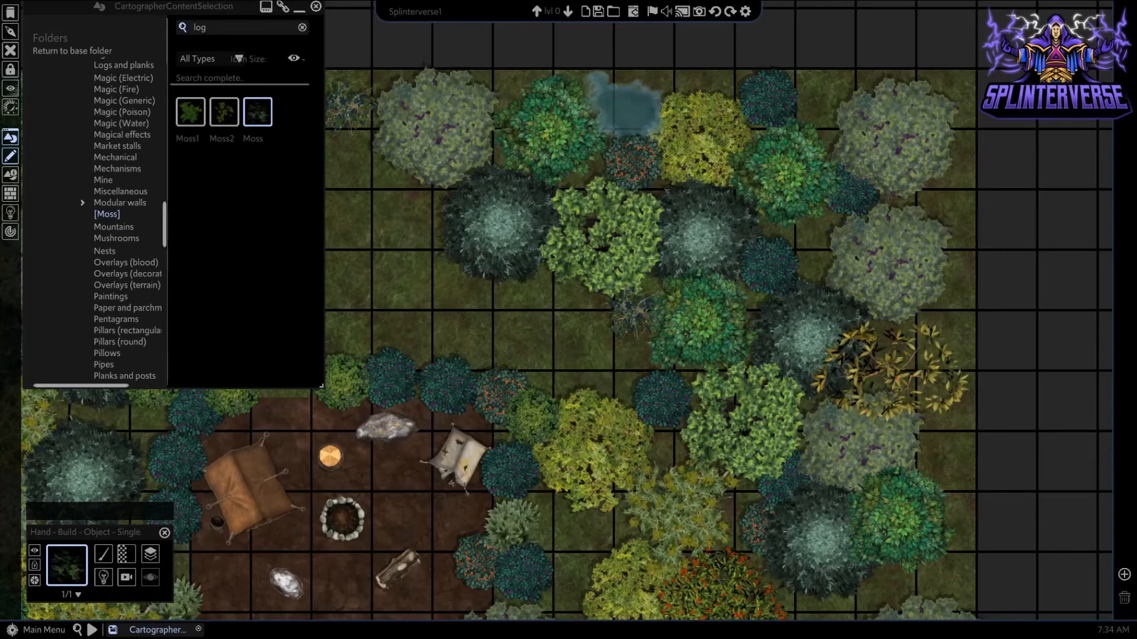
drag(133, 7, 892, 173)
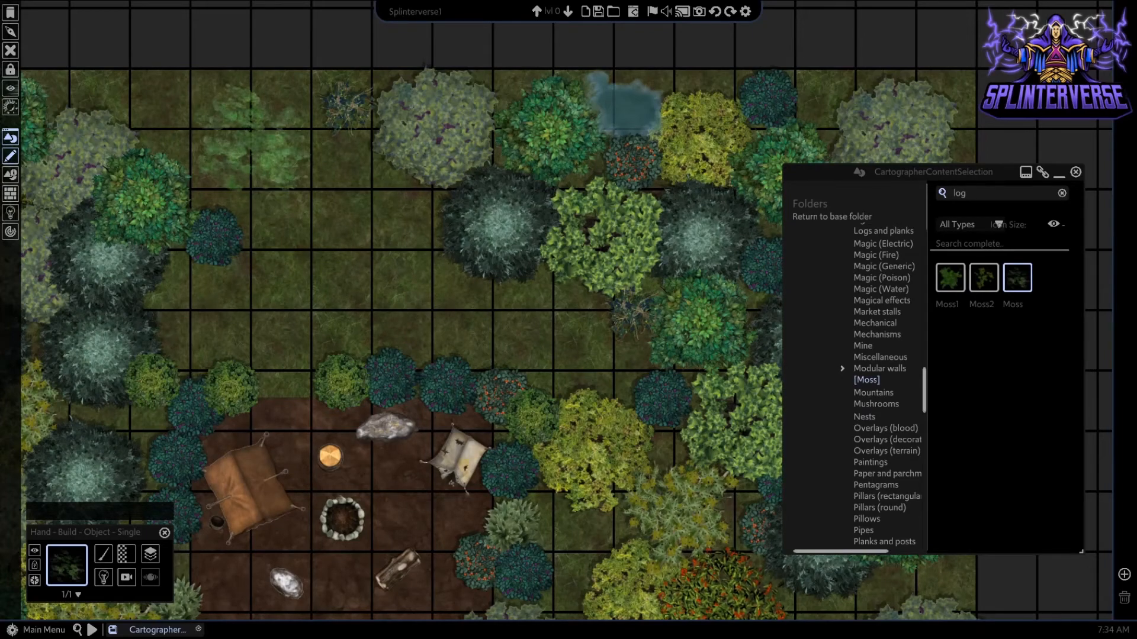
click(984, 279)
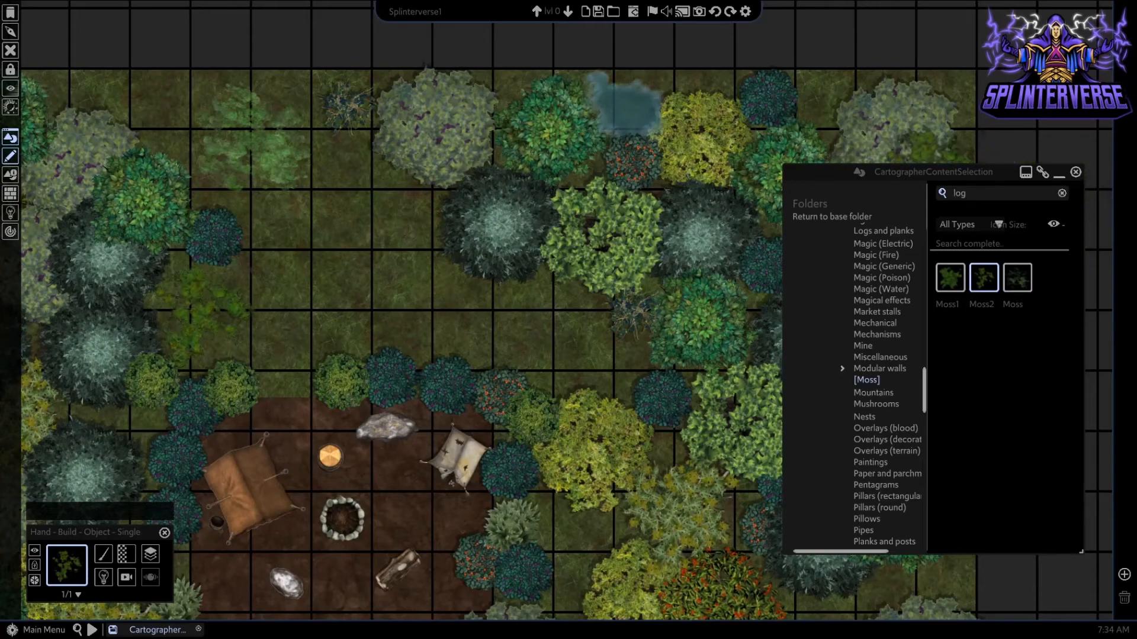
key(Escape)
- Move the content selection window back to the map's west side and inspect the northeastern trees up close
drag(998, 223, 286, 157)
scroll(552, 264, down, 2)
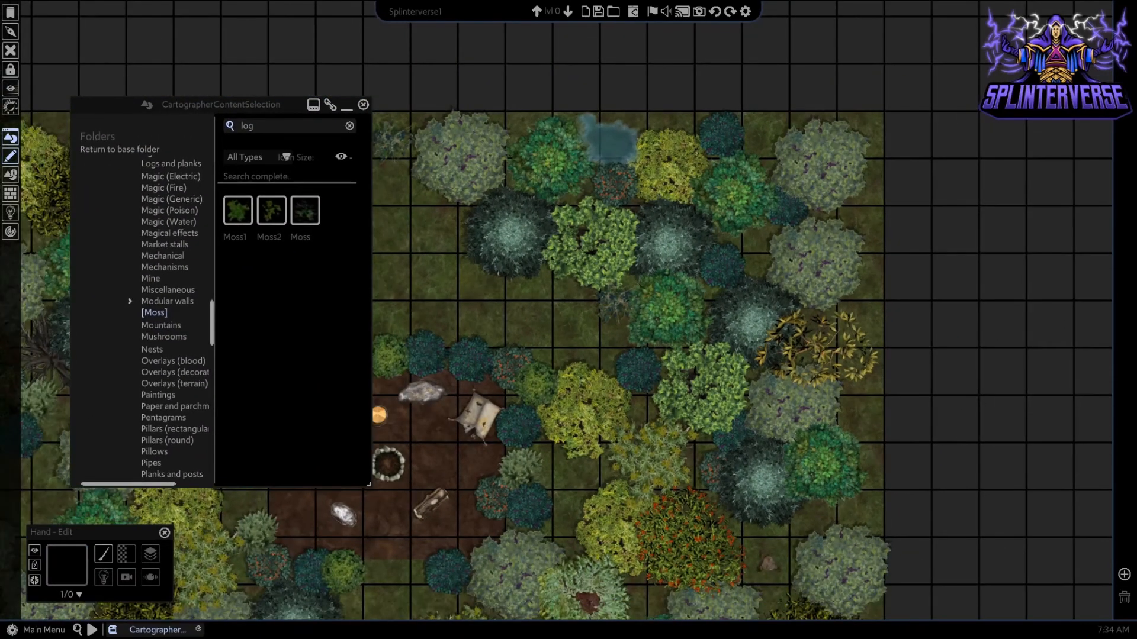
scroll(847, 370, up, 4)
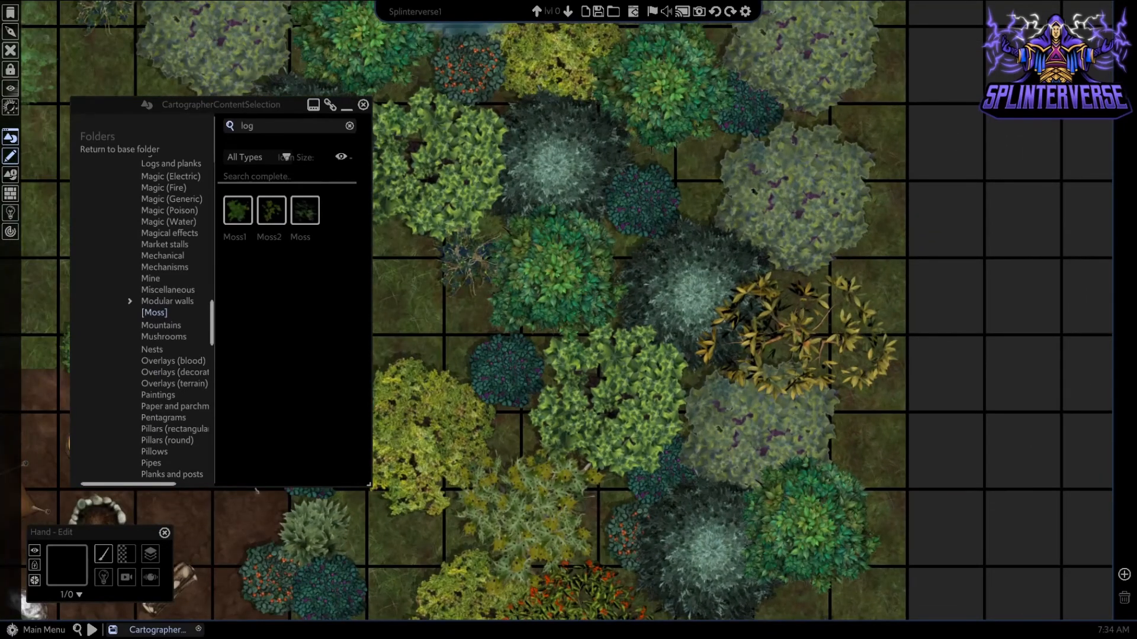
scroll(844, 385, up, 2)
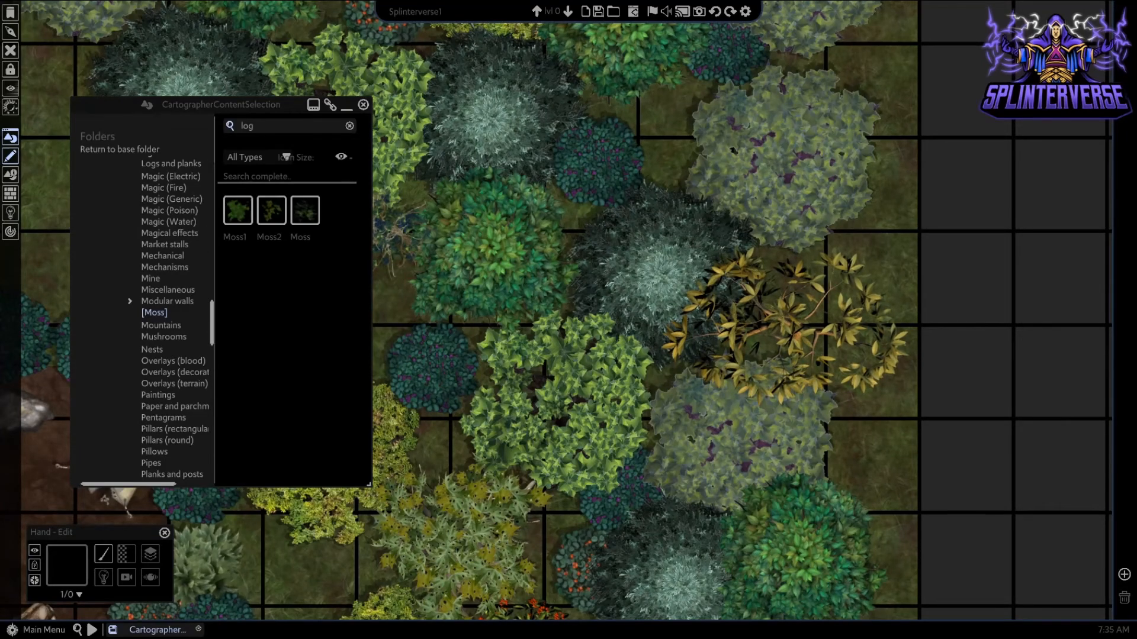
scroll(705, 438, down, 4)
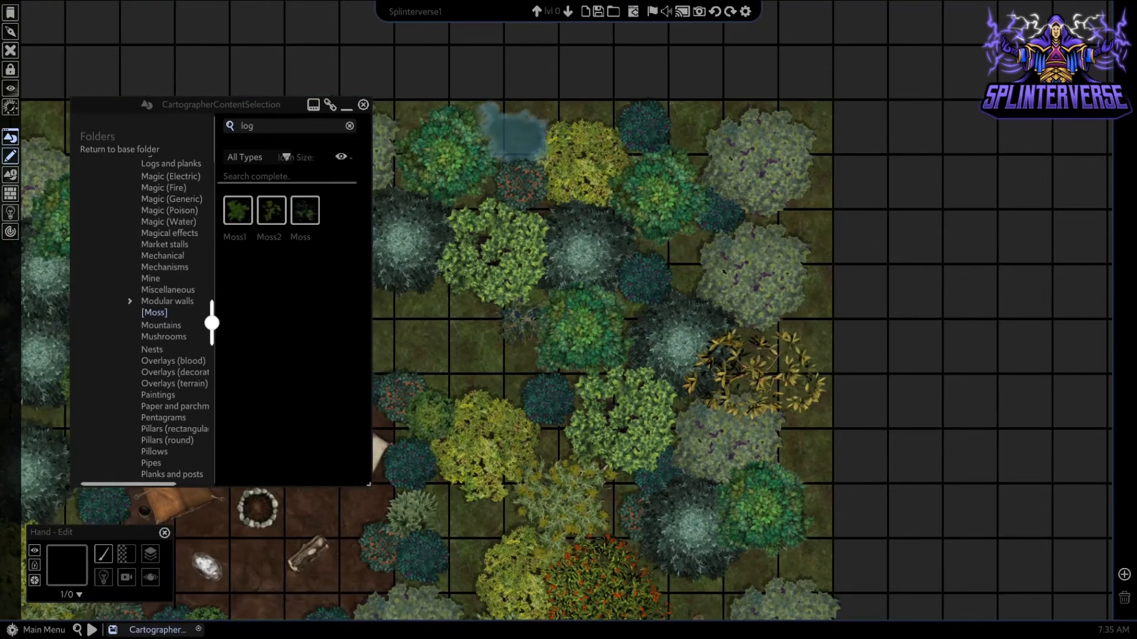
- Look through the Bottles and Animal hide object folders for more campsite scenery
drag(212, 323, 211, 267)
scroll(211, 241, up, 1)
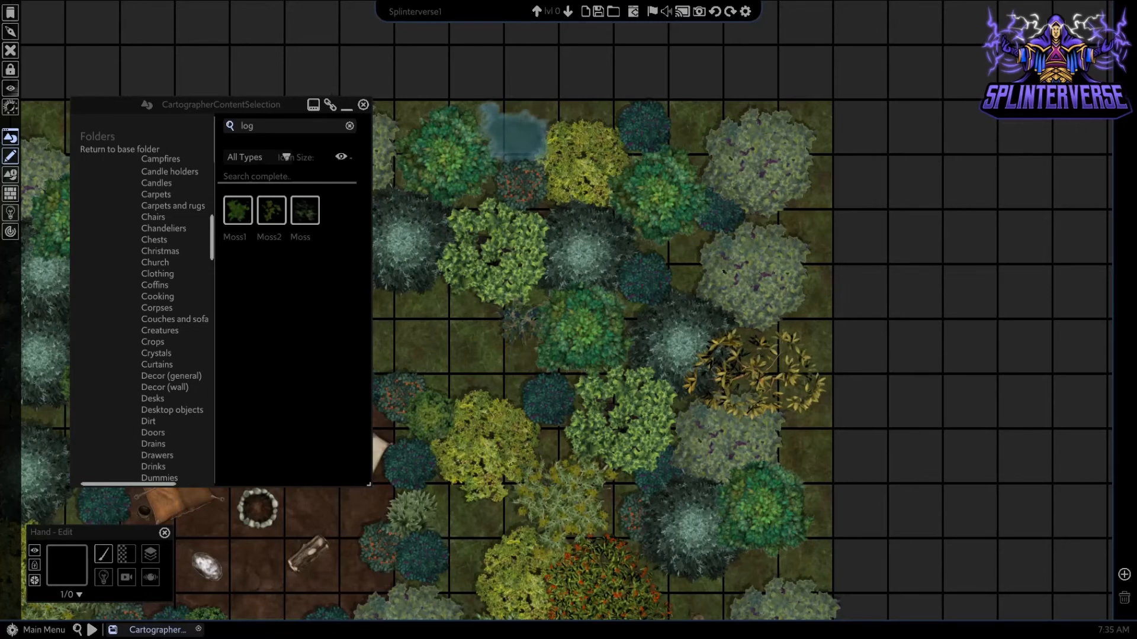
scroll(175, 319, up, 5)
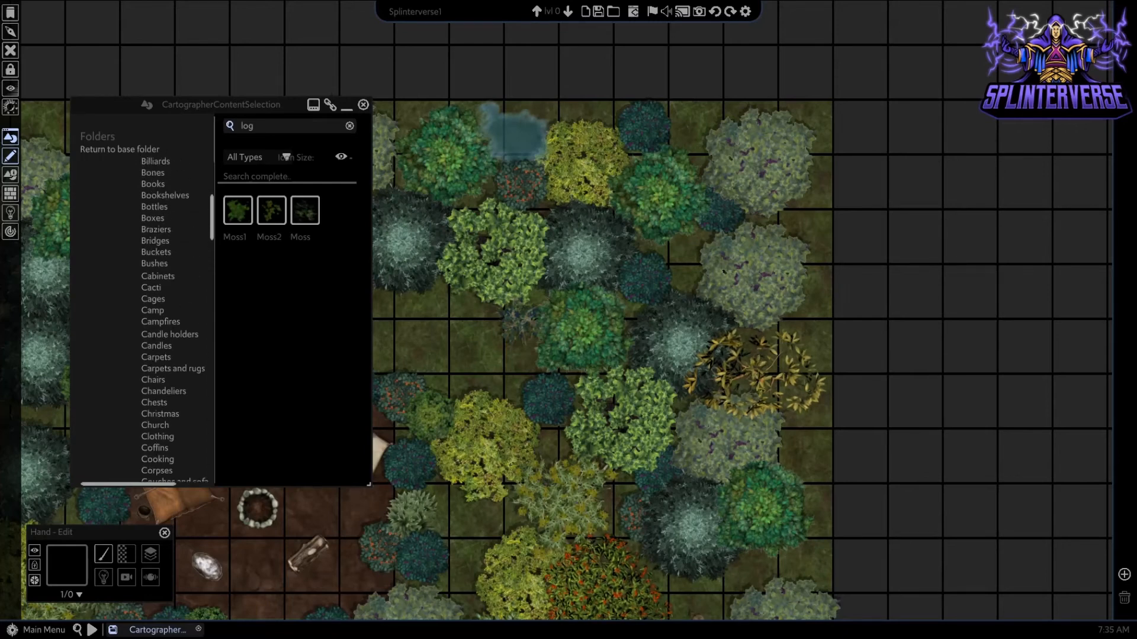
click(156, 207)
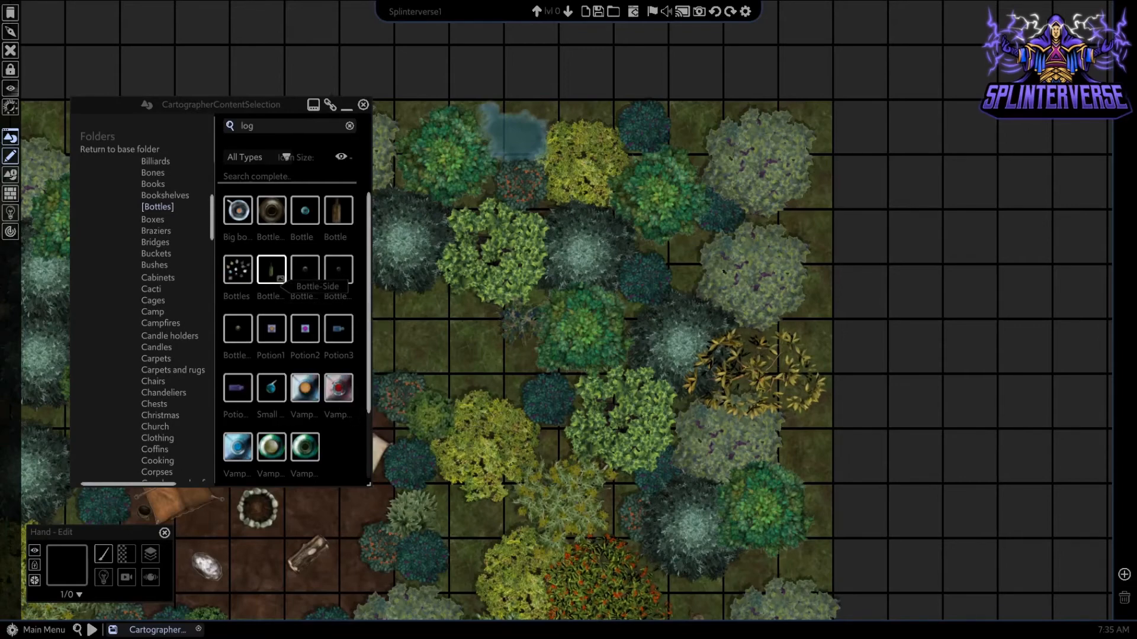
scroll(169, 320, up, 5)
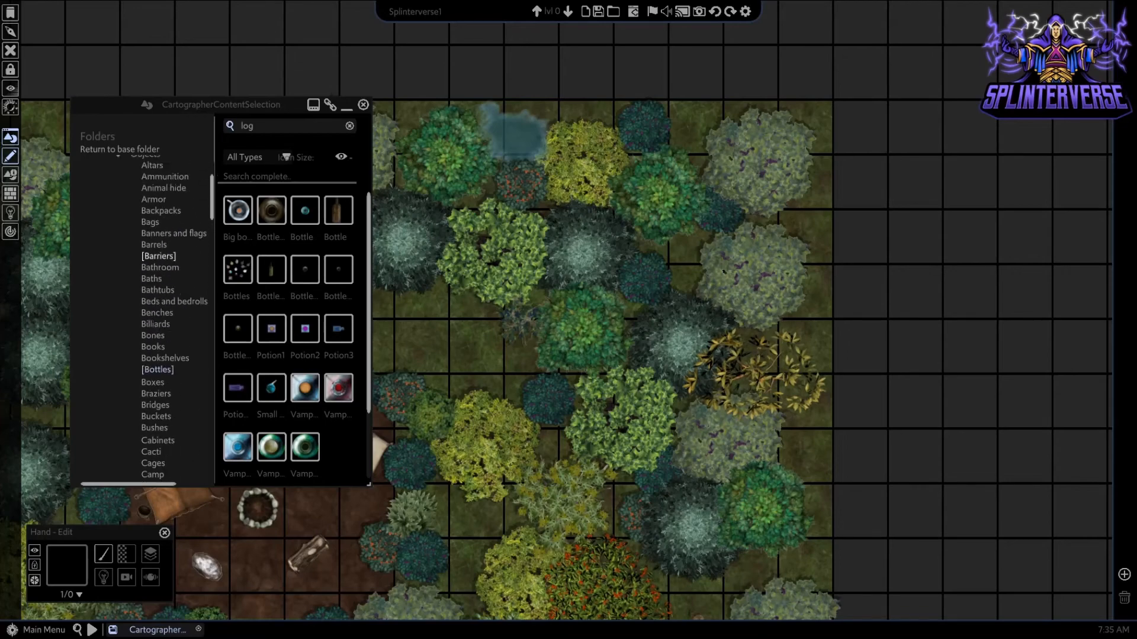
click(165, 188)
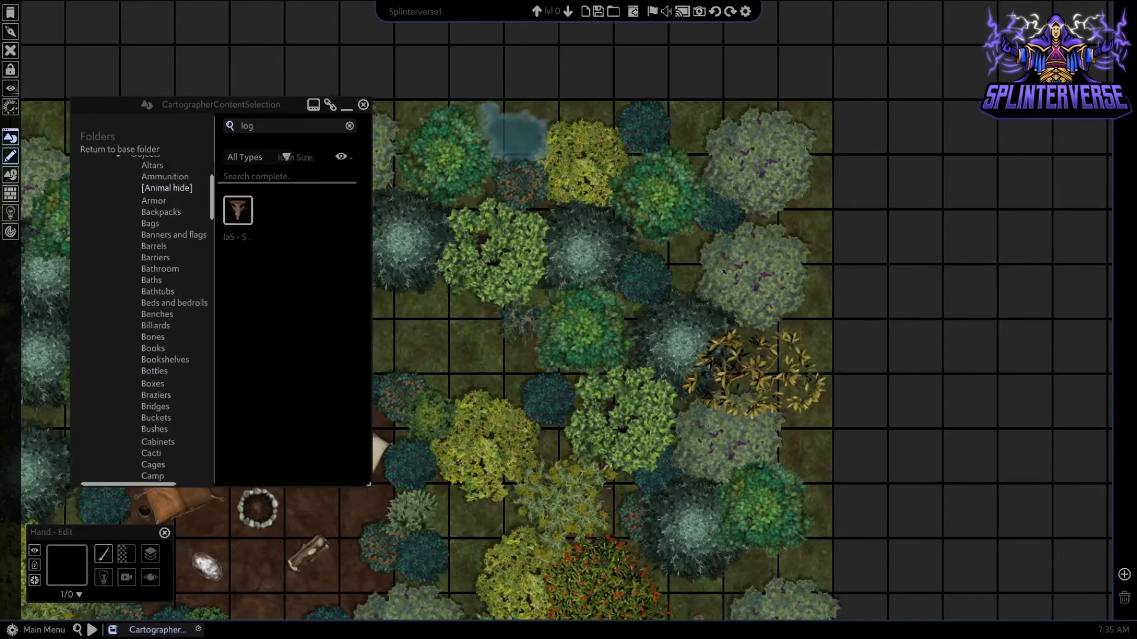
scroll(157, 371, up, 2)
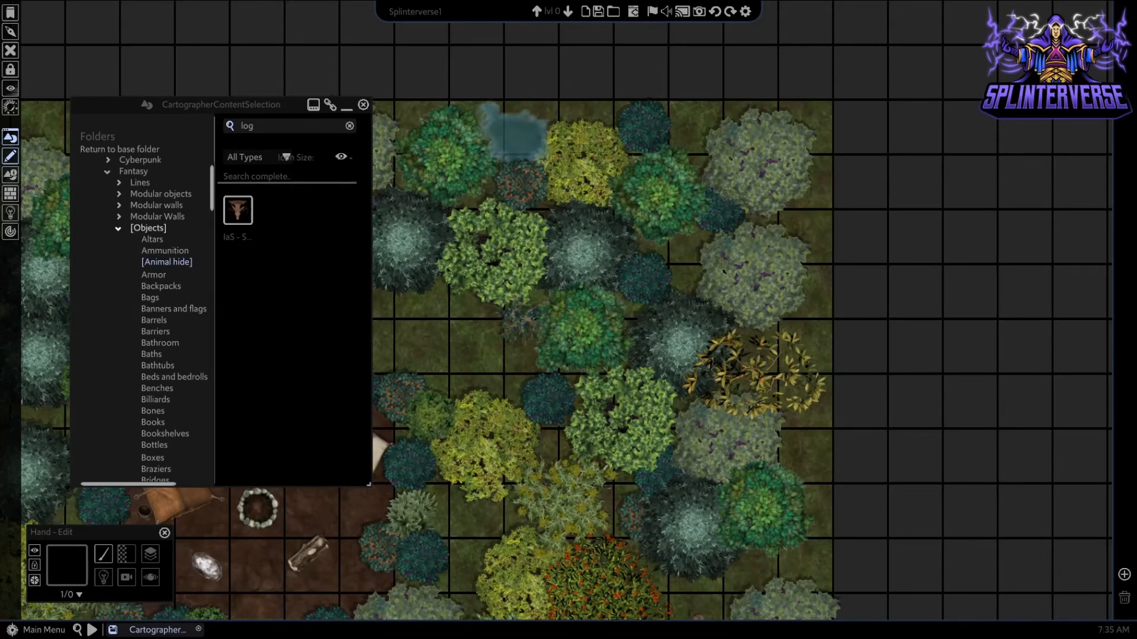
- Collapse the Fantasy Objects and Textures folders and close the content selection window
click(148, 228)
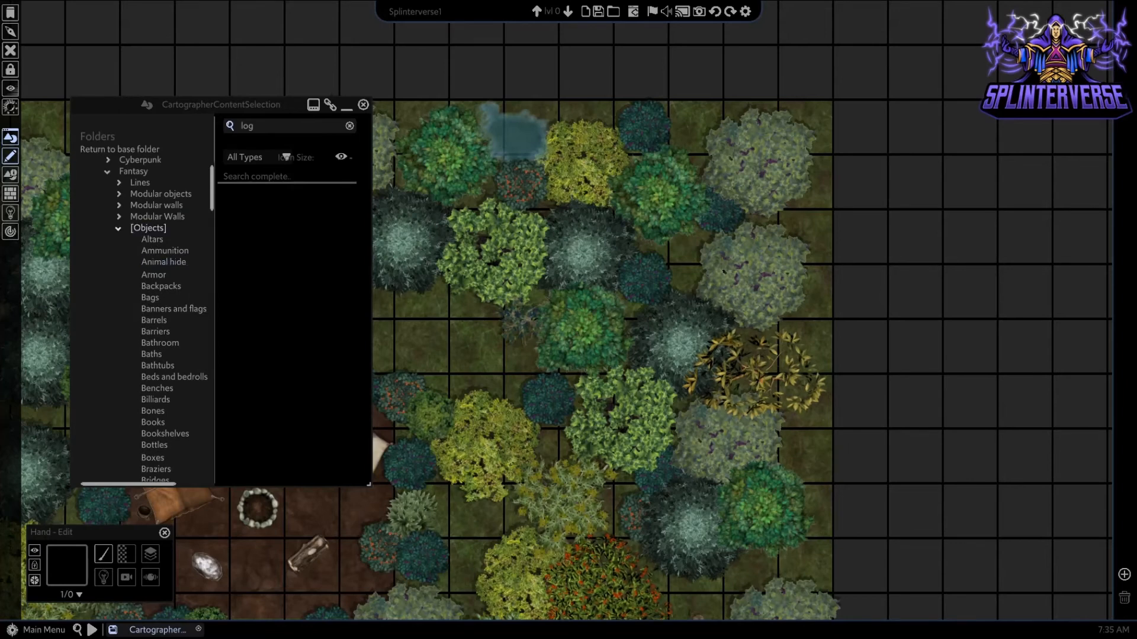
click(119, 229)
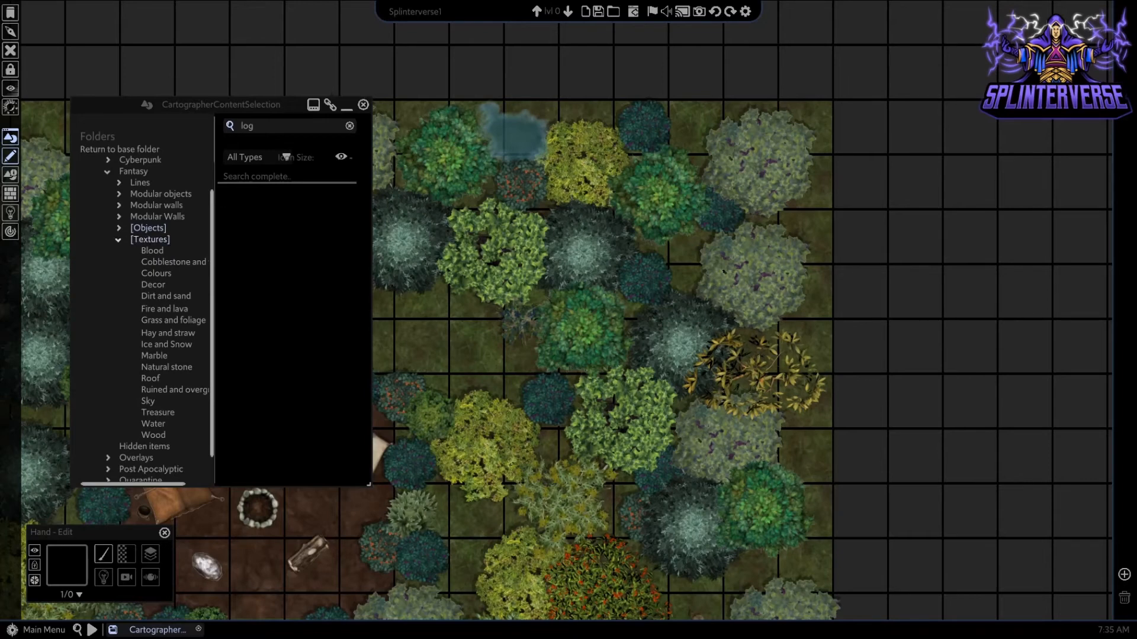
click(118, 240)
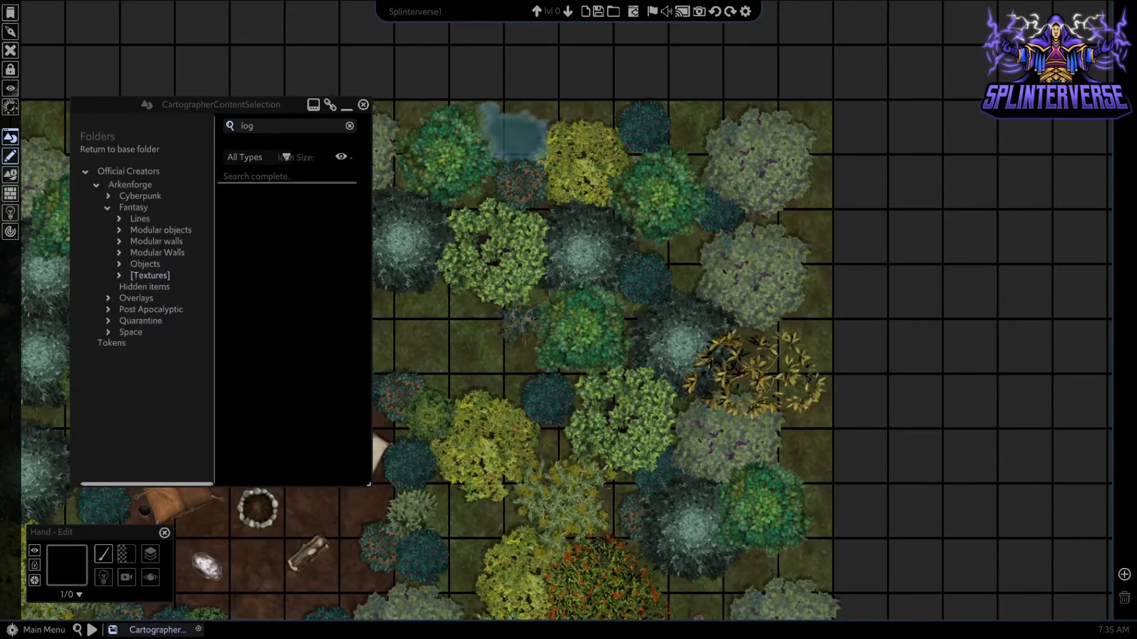
click(363, 104)
scroll(492, 332, down, 3)
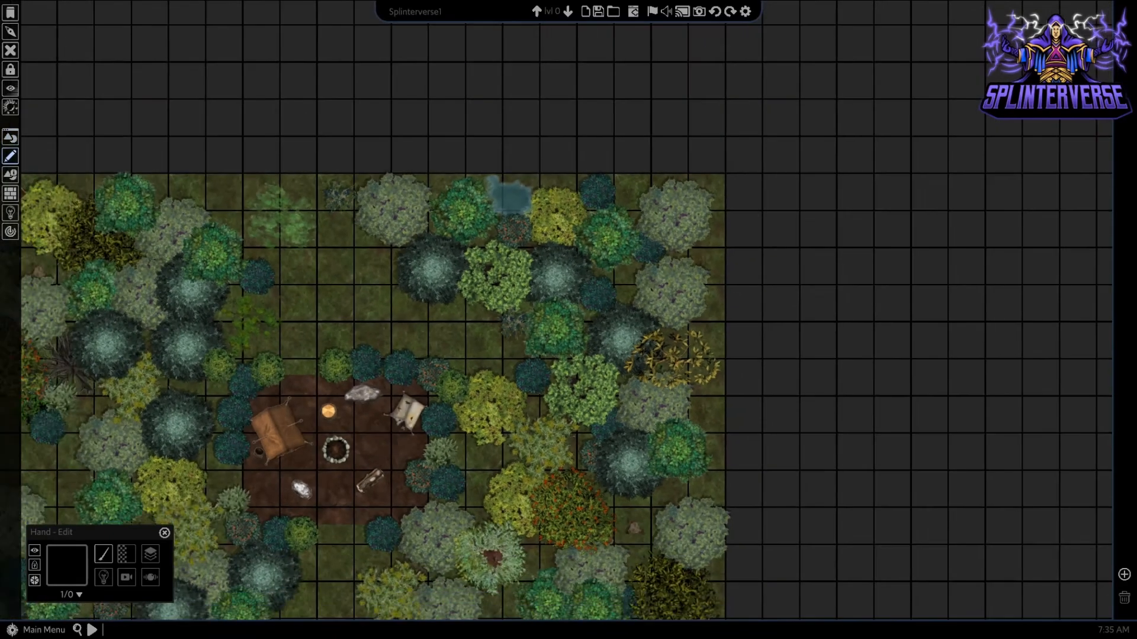
scroll(283, 211, down, 2)
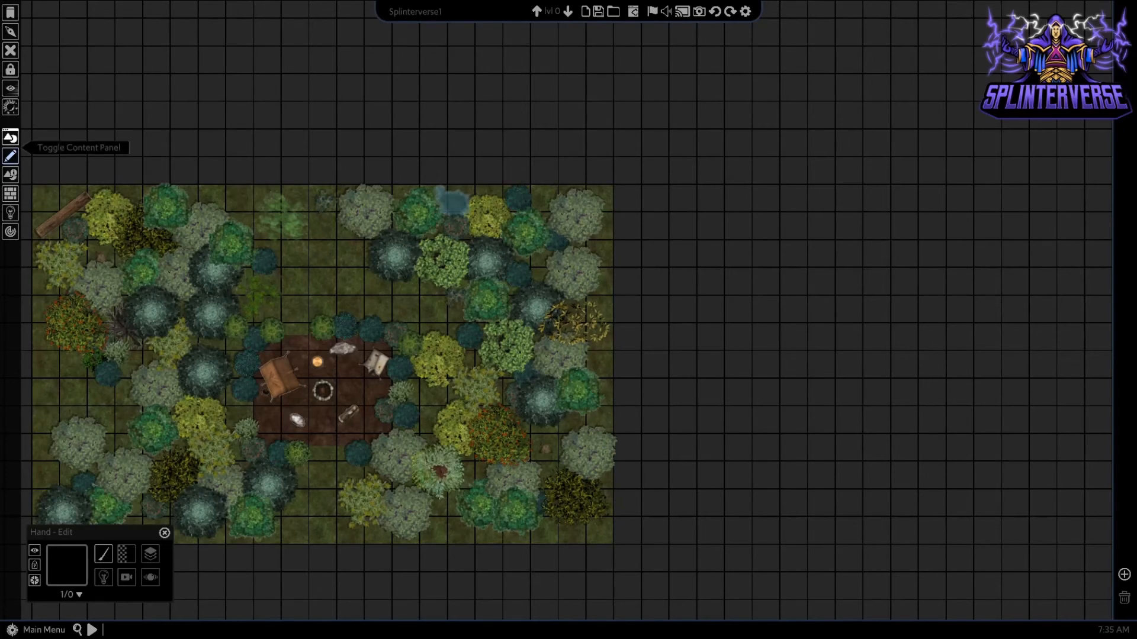
click(10, 137)
click(10, 137)
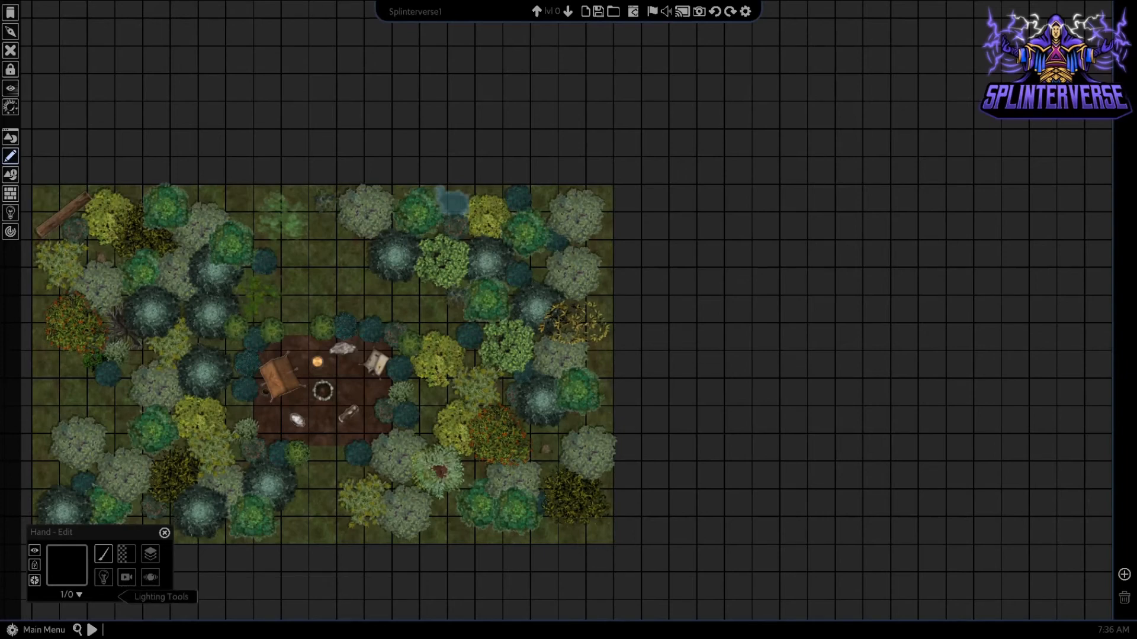
drag(66, 370, 79, 406)
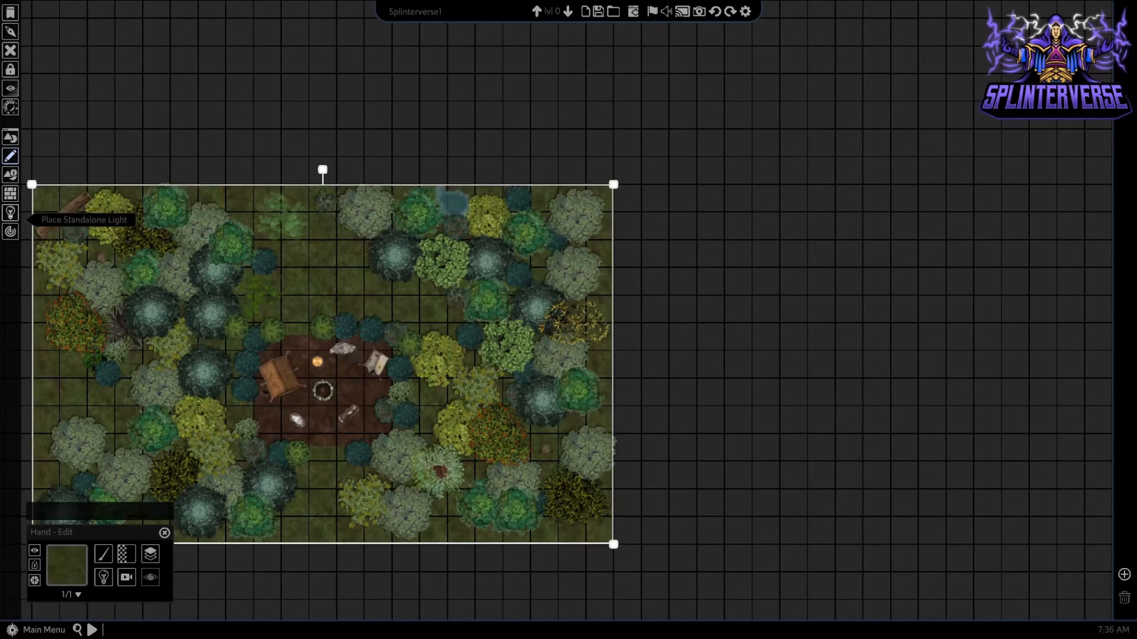
key(Escape)
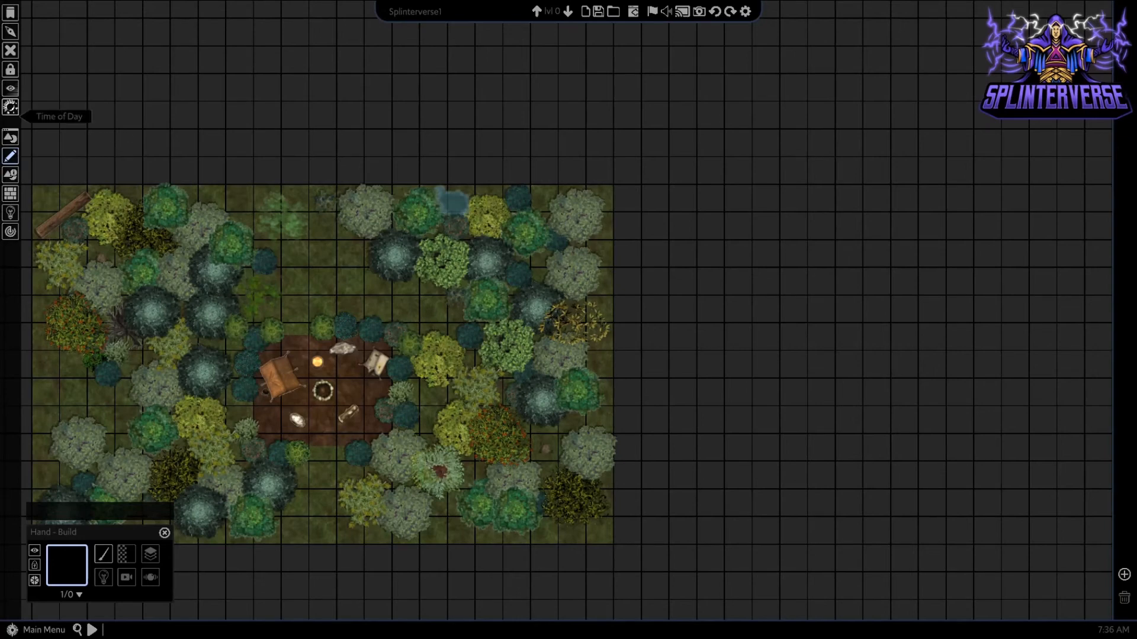
- Try enabling Fog of War on the map and switch it off again
click(10, 88)
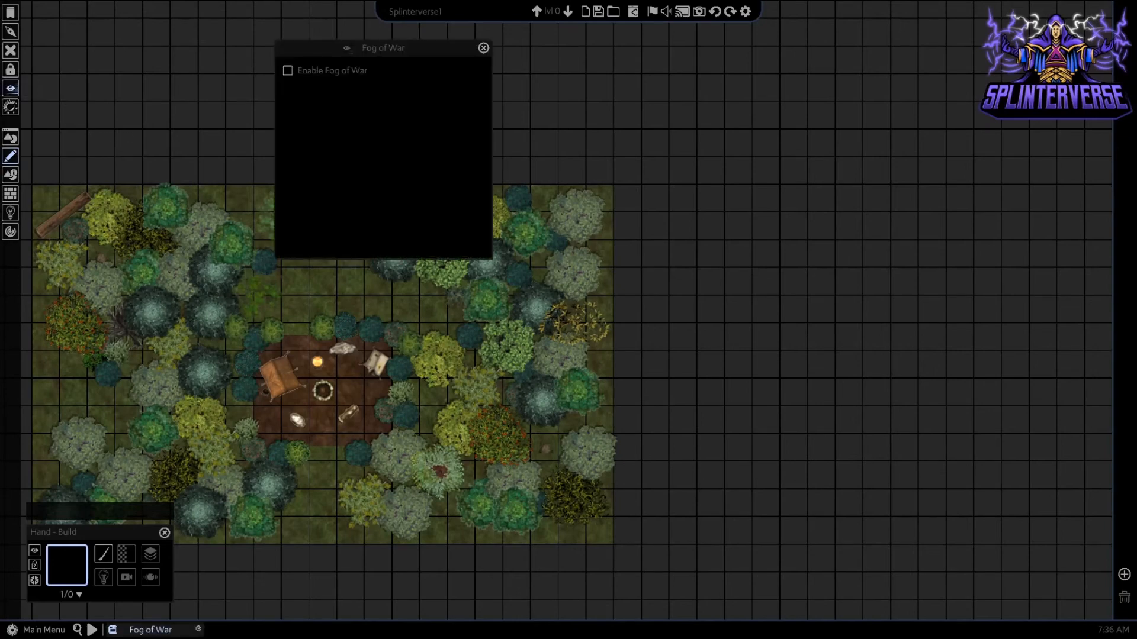
click(288, 70)
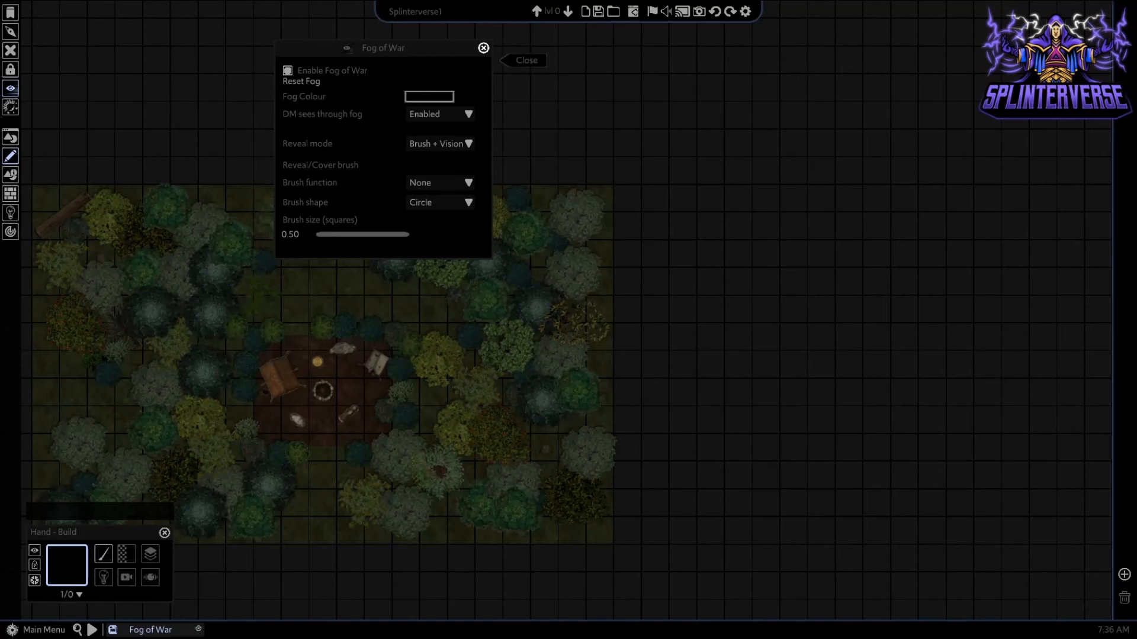
click(484, 48)
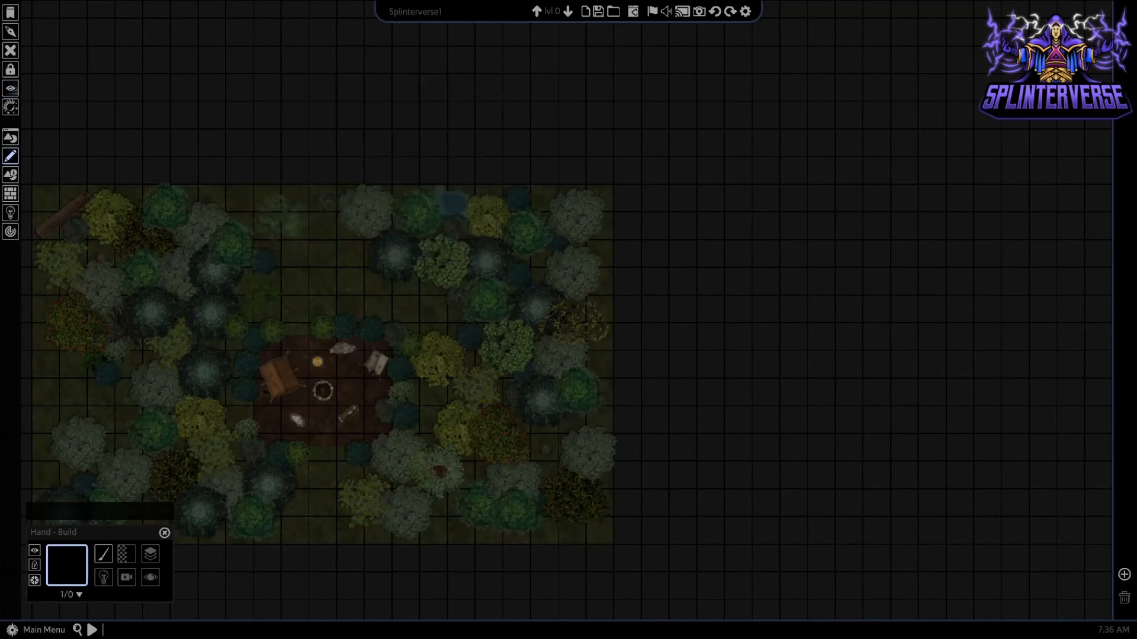
click(10, 88)
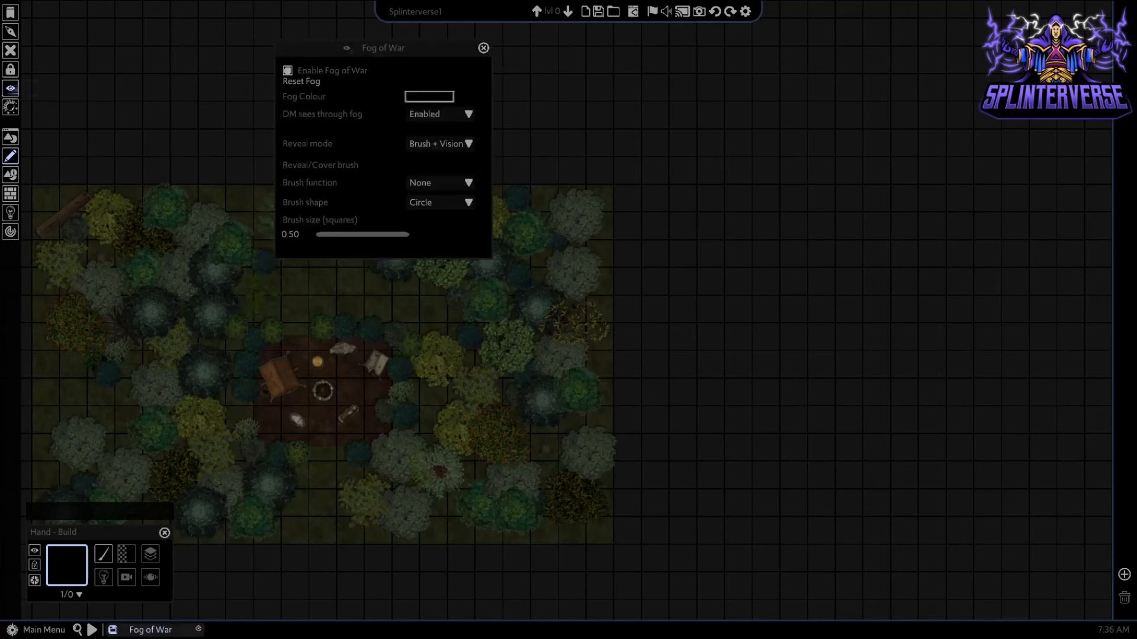
click(287, 70)
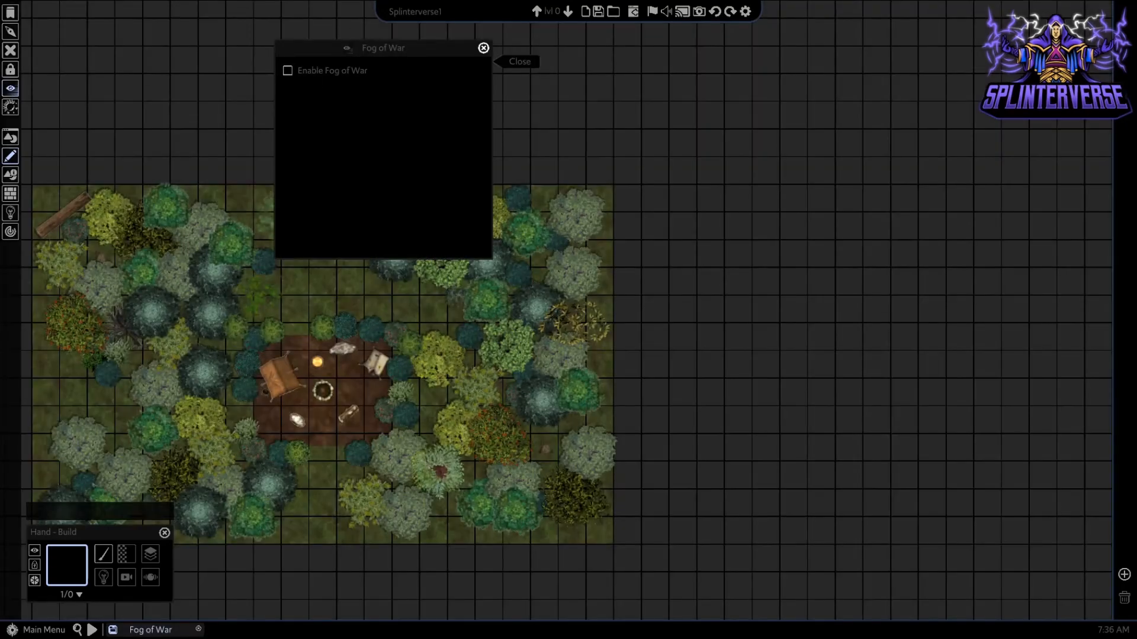
click(484, 48)
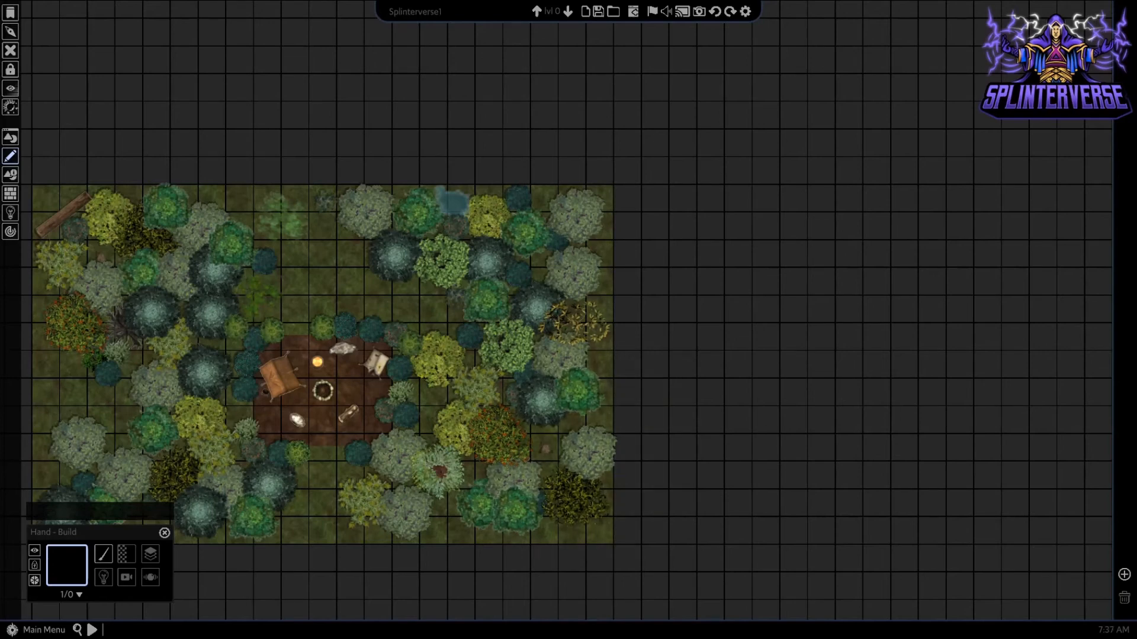
- Move the grey-green tree overhanging the southeast edge inside the map and rotate the yellow-green tree east of the clearing slightly clockwise
click(588, 453)
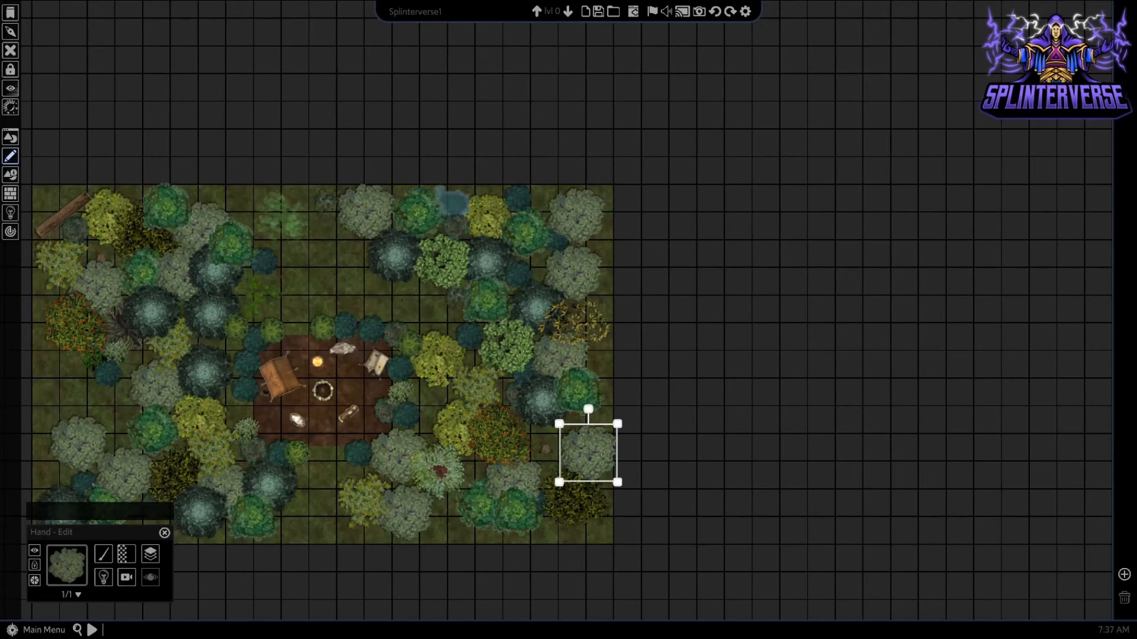
drag(588, 453, 580, 437)
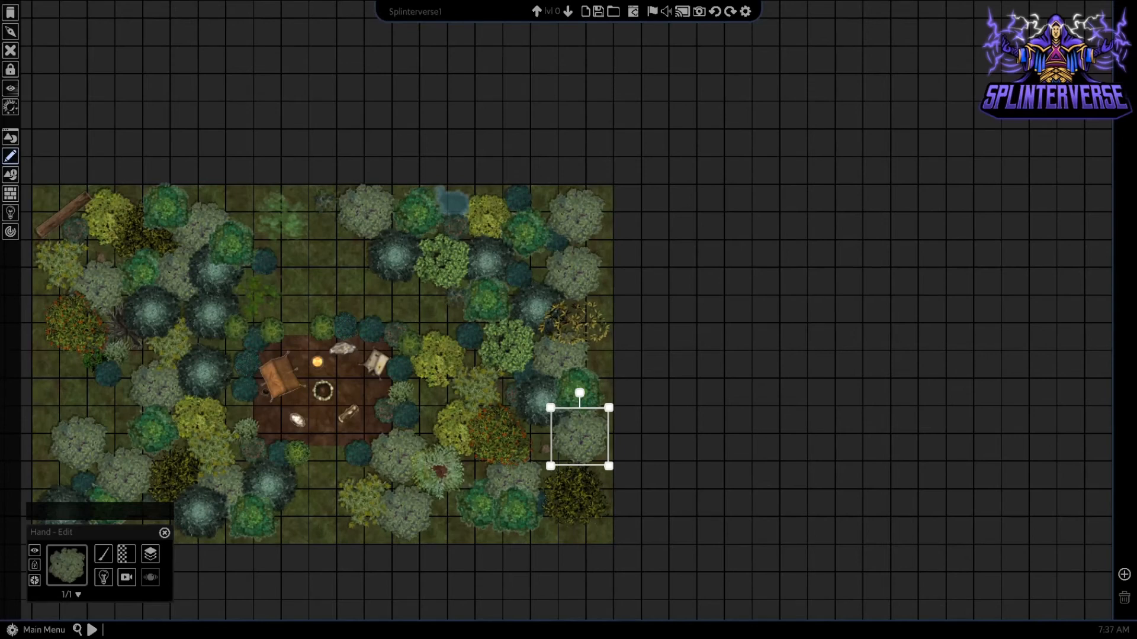
click(438, 360)
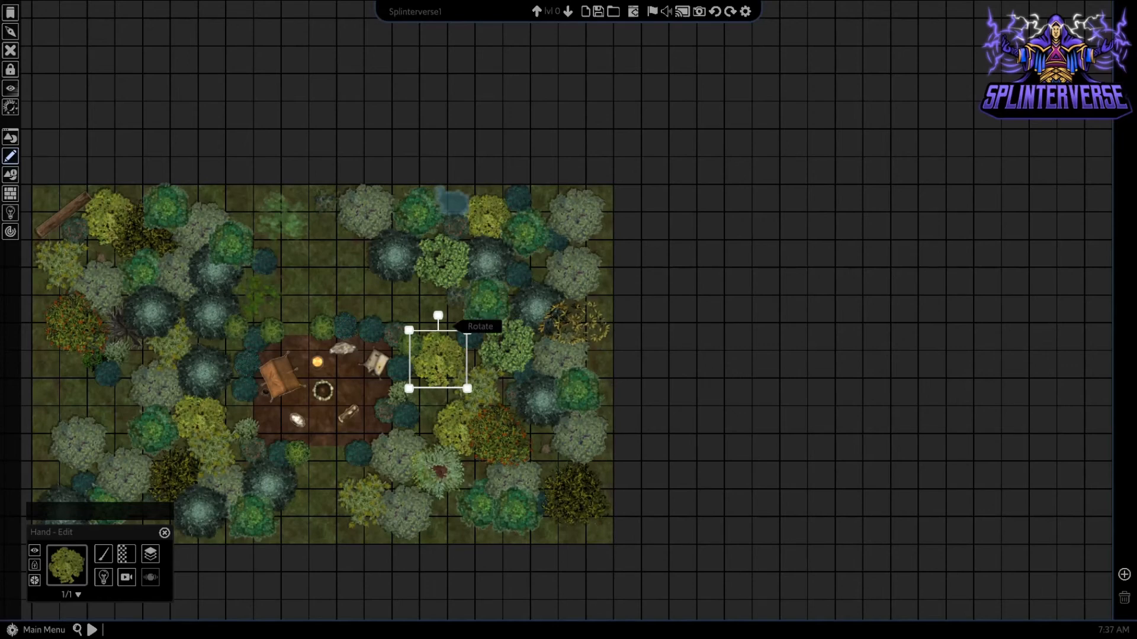
drag(438, 316, 454, 318)
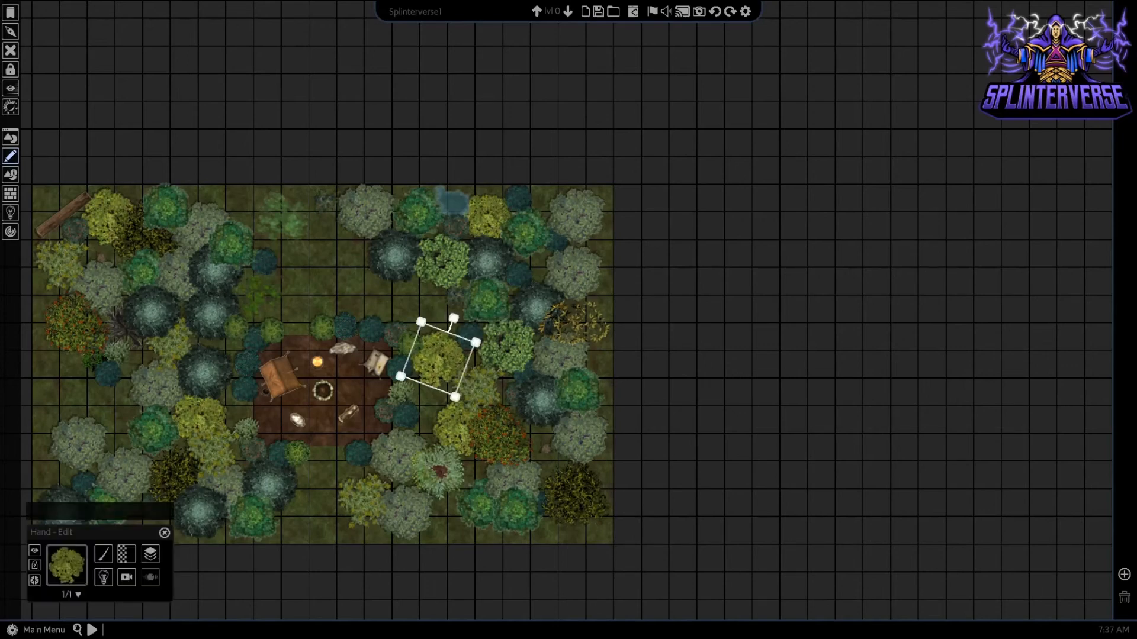
key(Escape)
scroll(370, 318, down, 1)
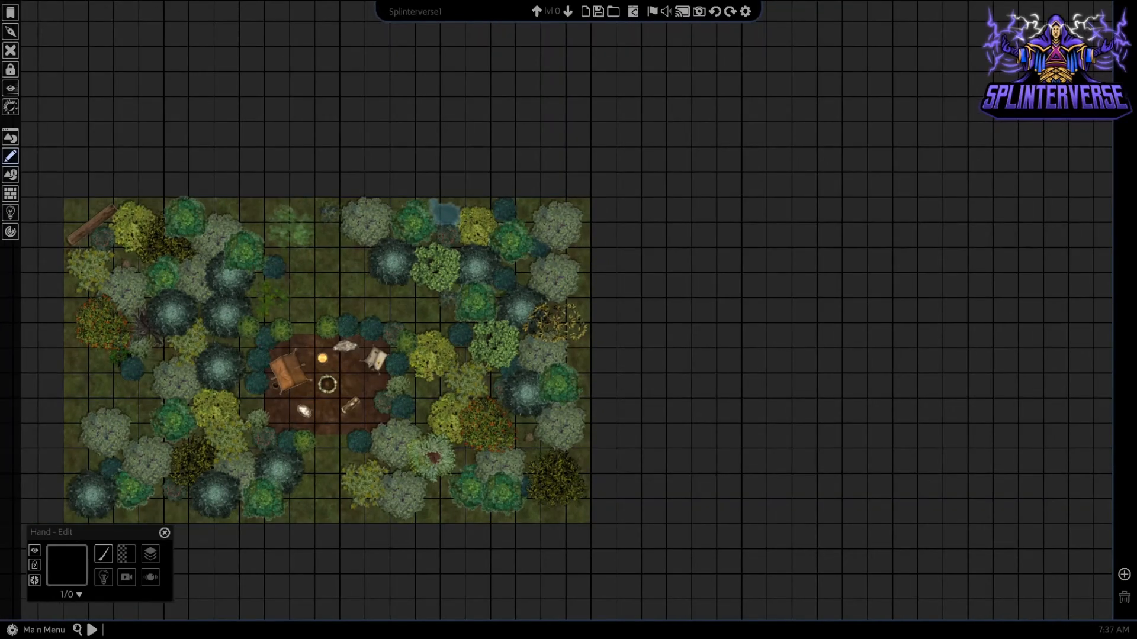
- Reopen the content selection window, move it off the map's east side, and search the content for "path"
scroll(436, 402, up, 2)
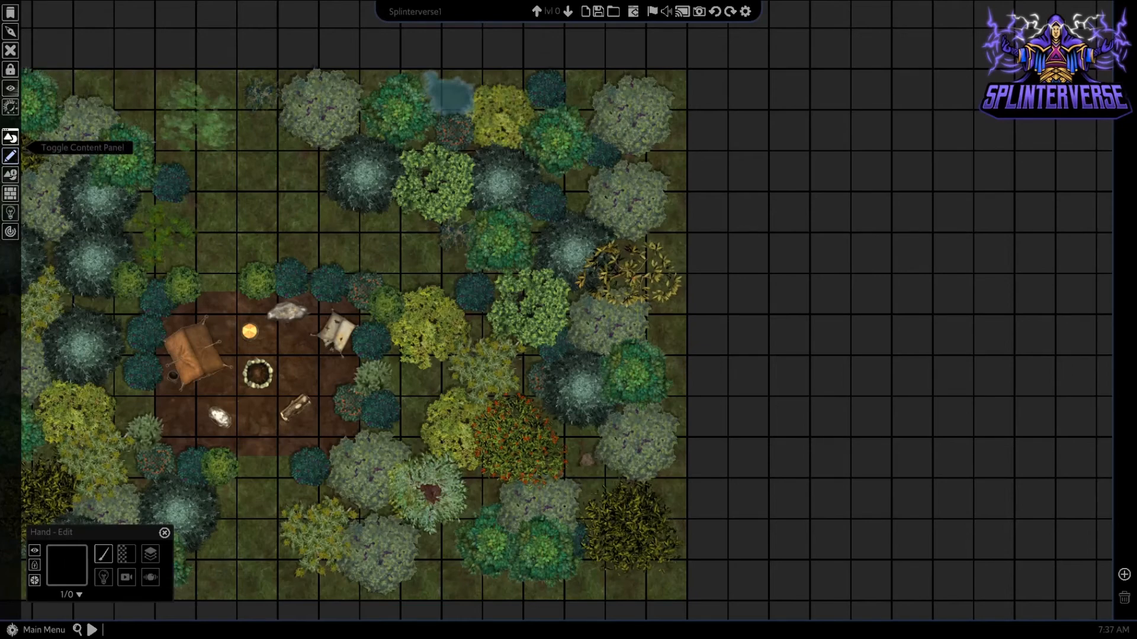
click(10, 137)
drag(237, 104, 874, 102)
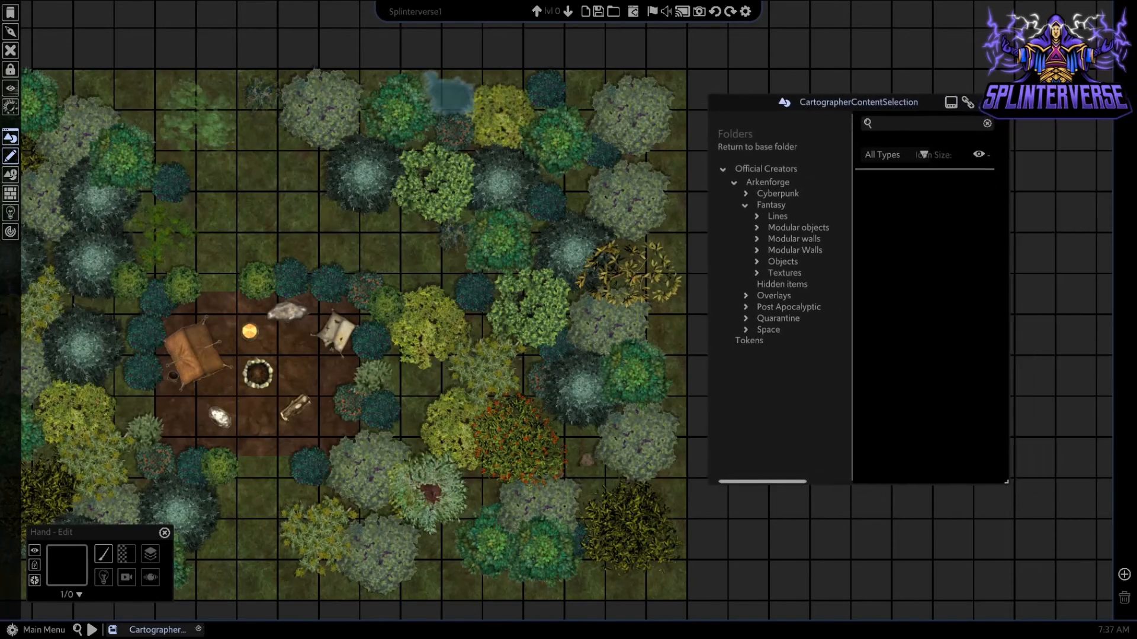
click(915, 123)
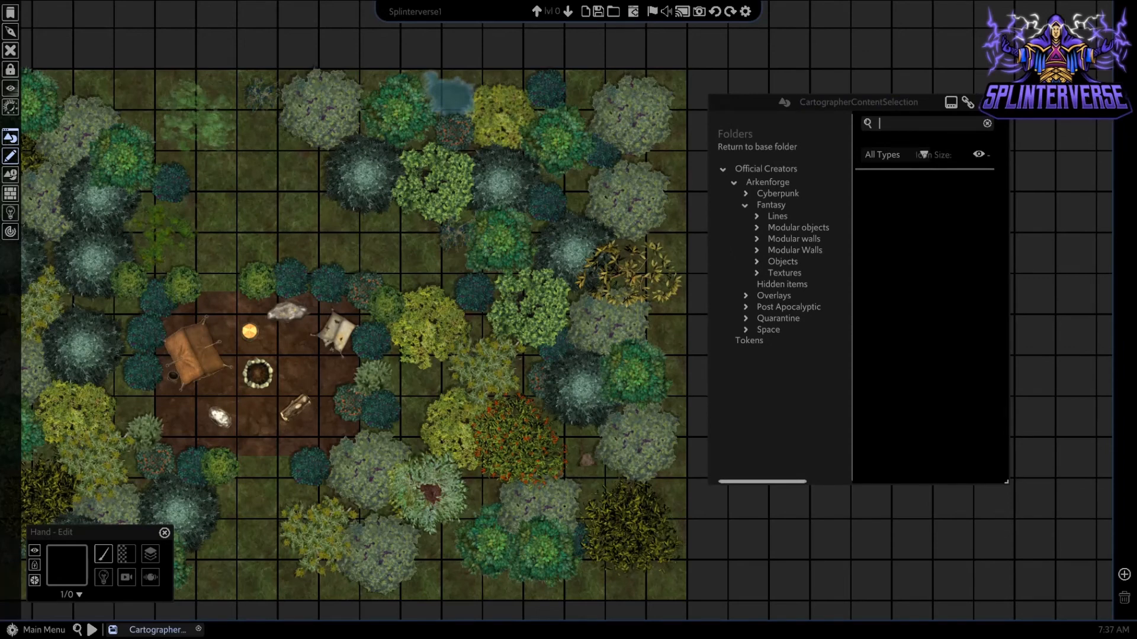
text(path)
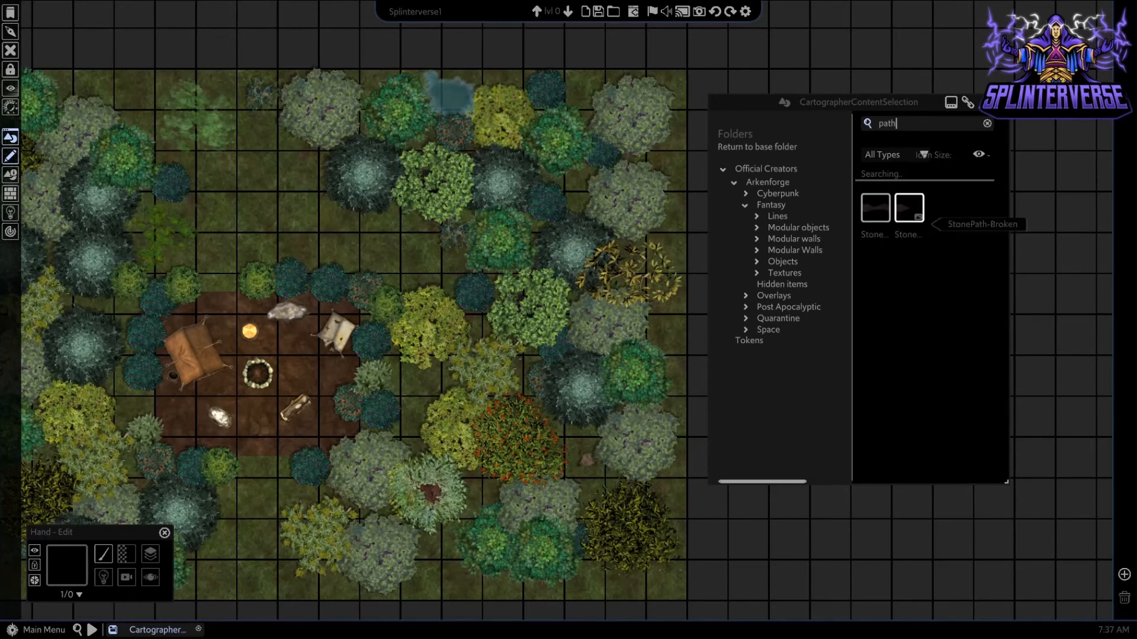
- Try a pebble path line running south from the clearing, undo it, and try out the stone path object around the clearing
click(875, 208)
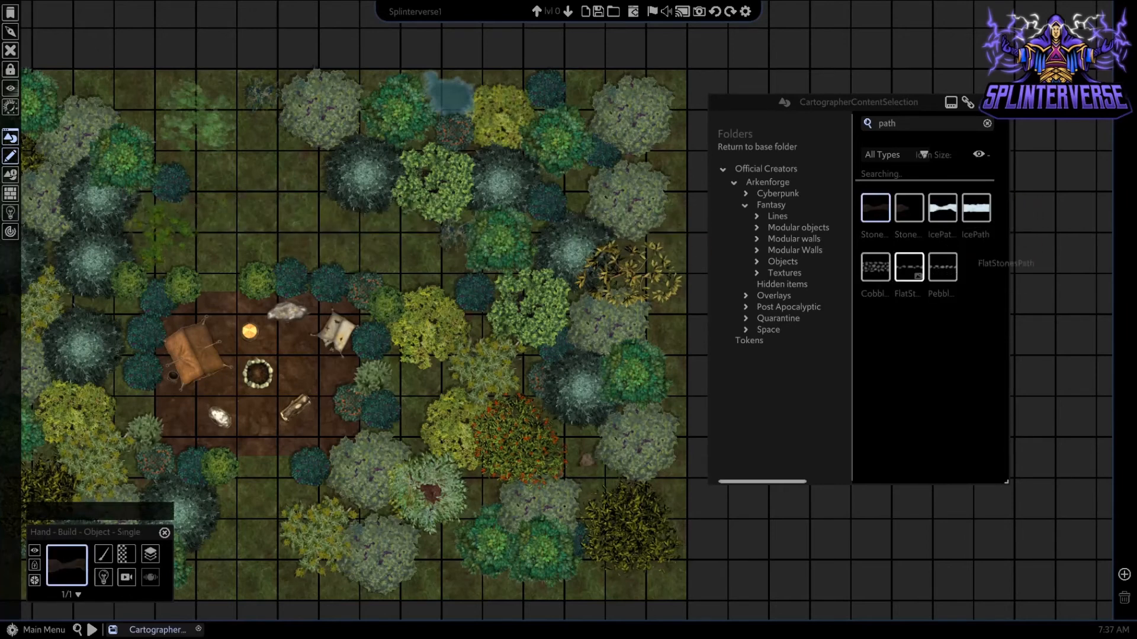
click(942, 267)
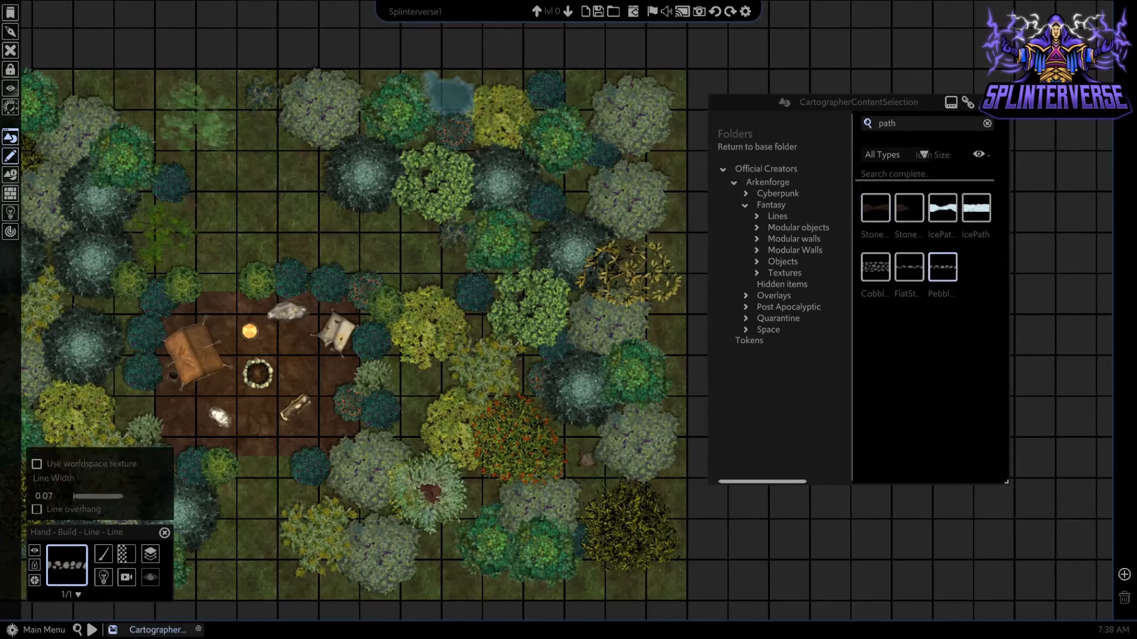
drag(243, 461, 241, 594)
key(ctrl+z)
click(875, 207)
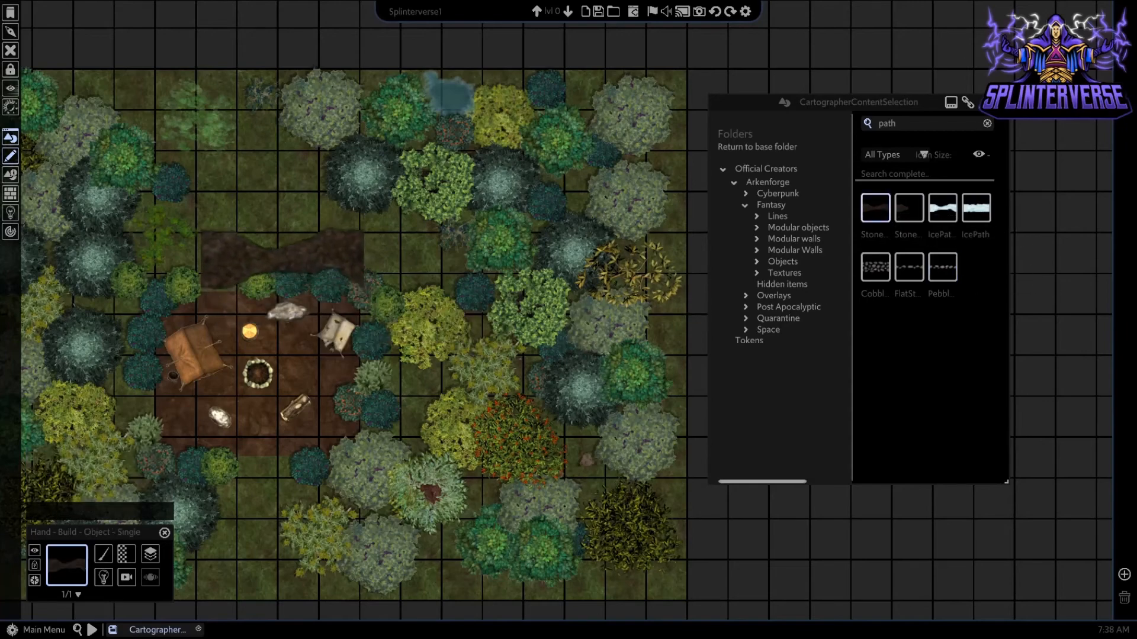
click(280, 235)
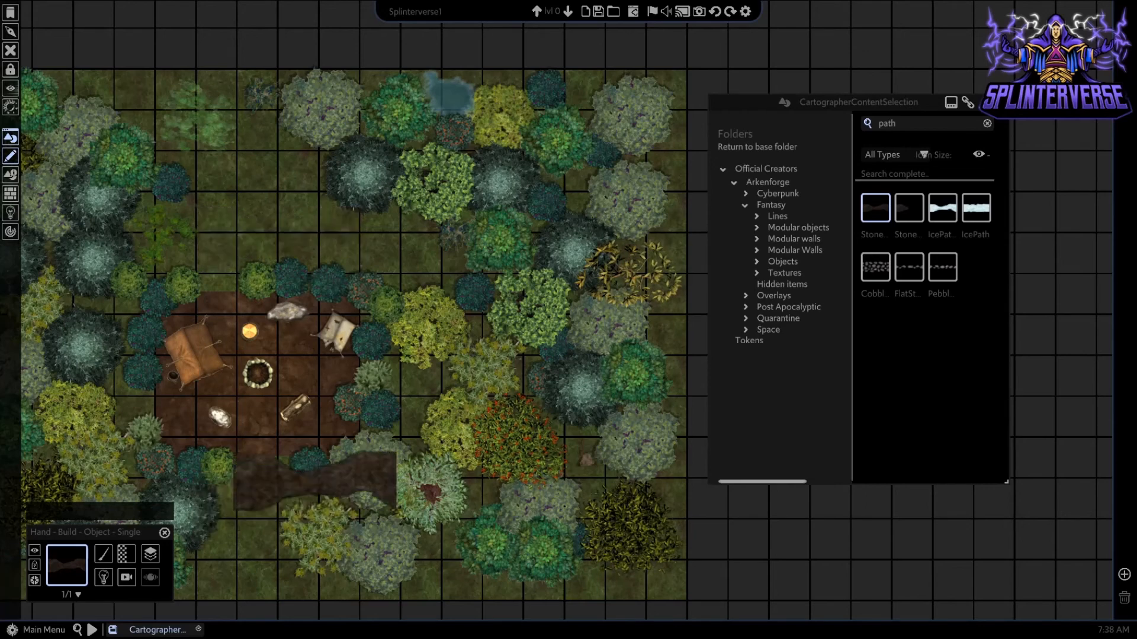
- Drop the stone path object from the hand and look through the Fantasy modular objects folder for path pieces
click(886, 123)
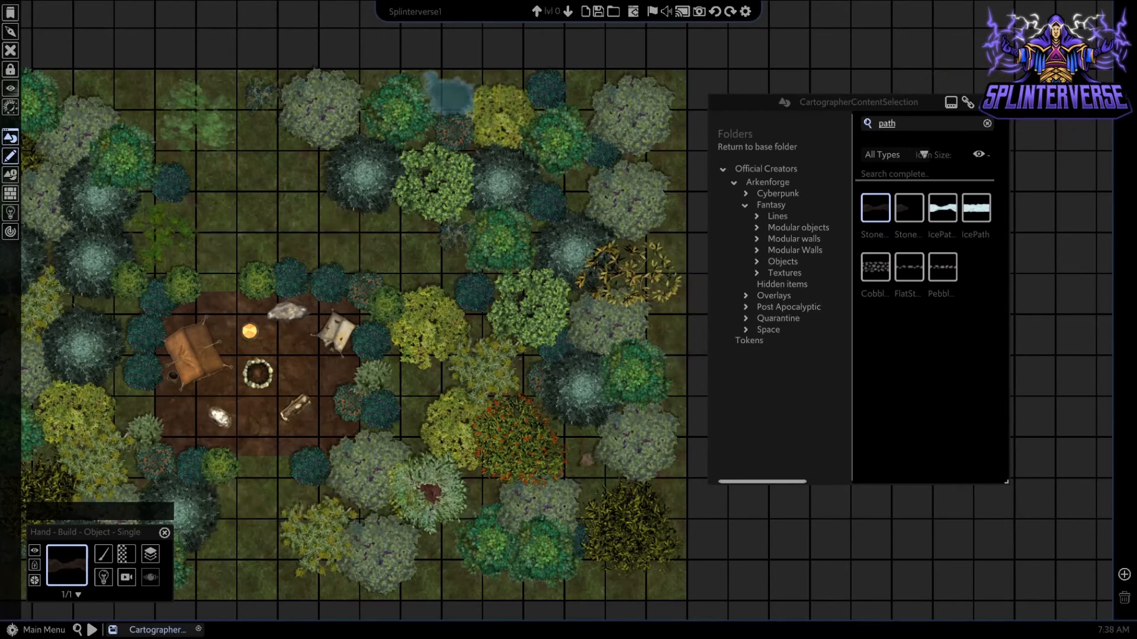
click(887, 123)
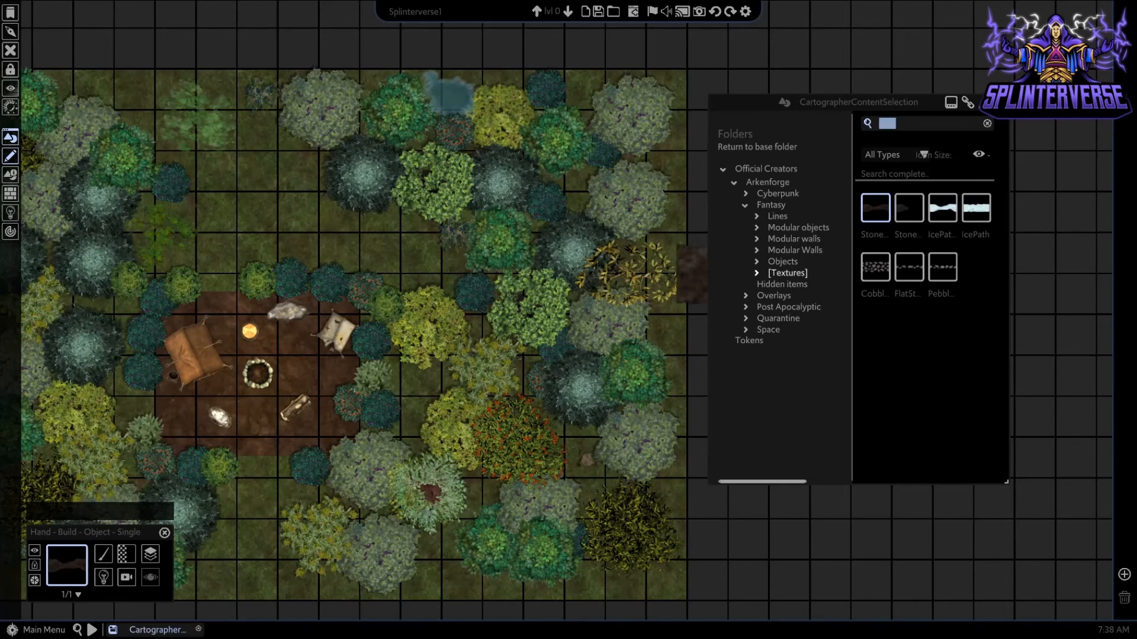
key(Escape)
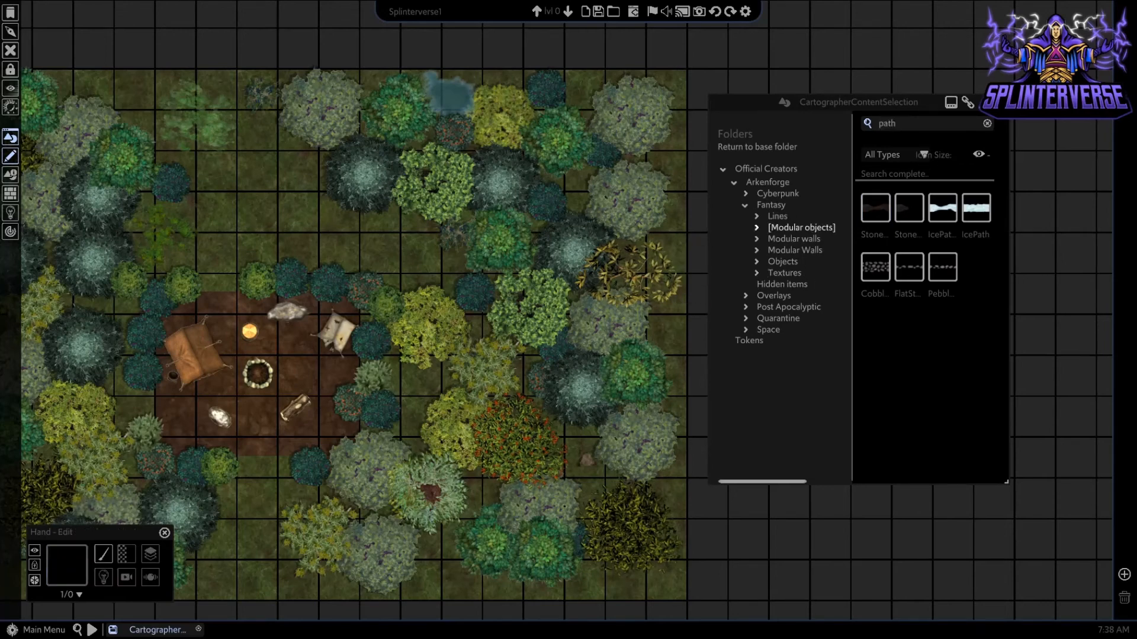
click(802, 228)
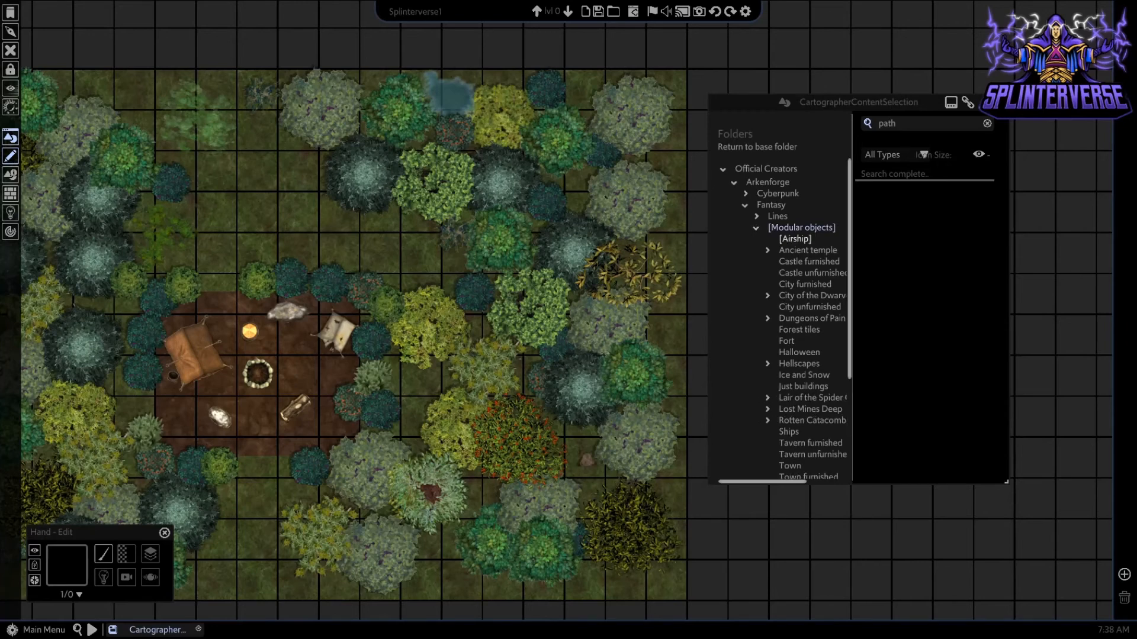
scroll(808, 284, down, 3)
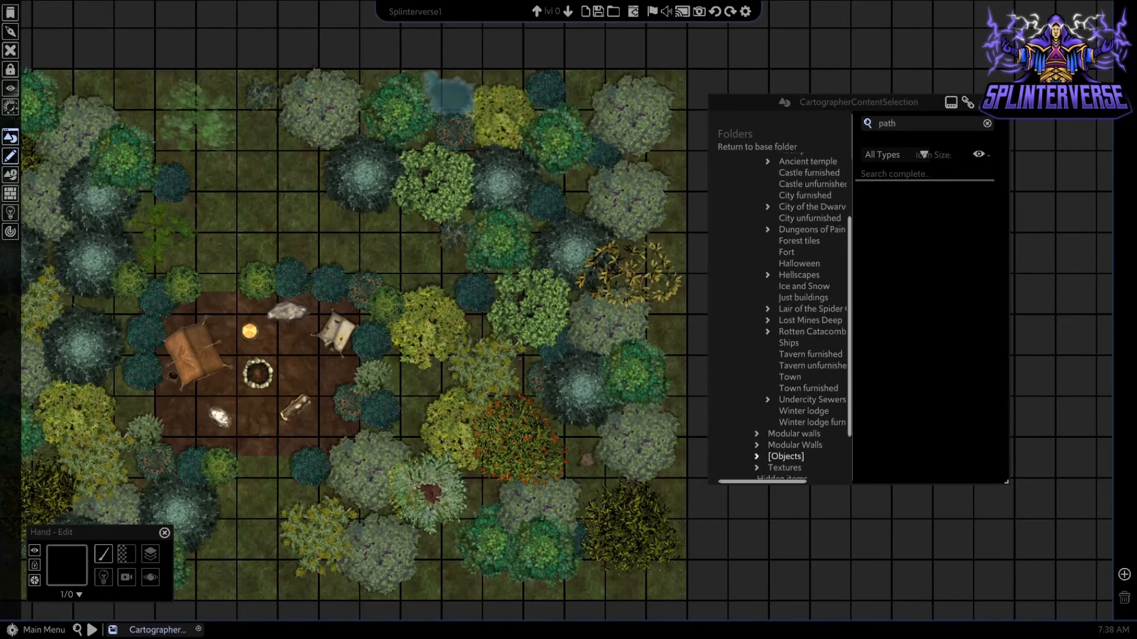
scroll(808, 296, up, 2)
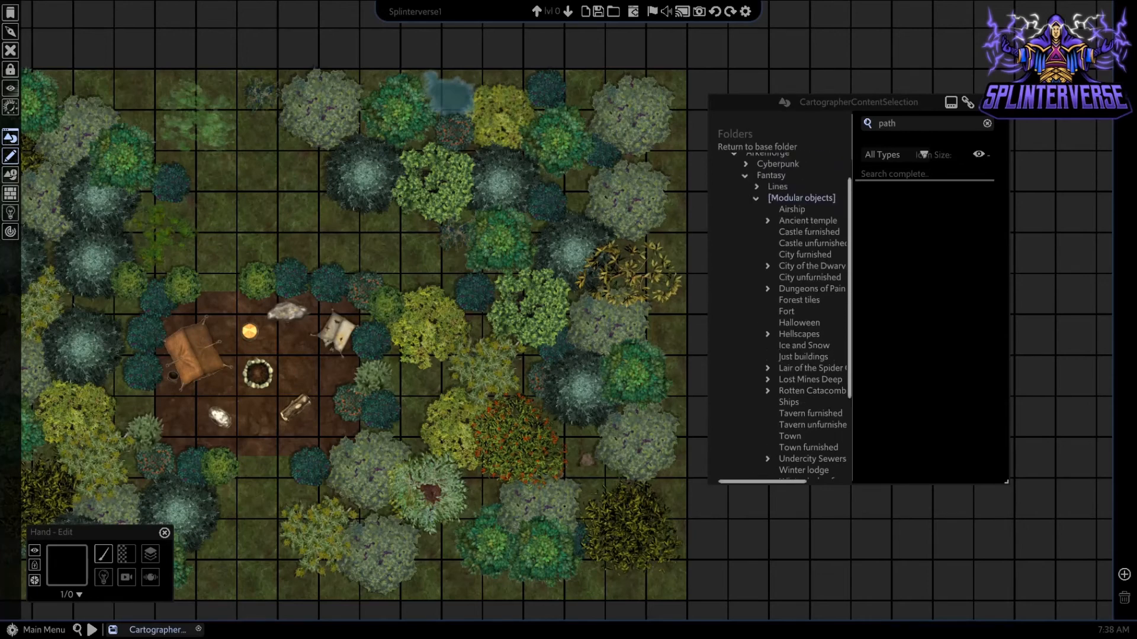
click(796, 197)
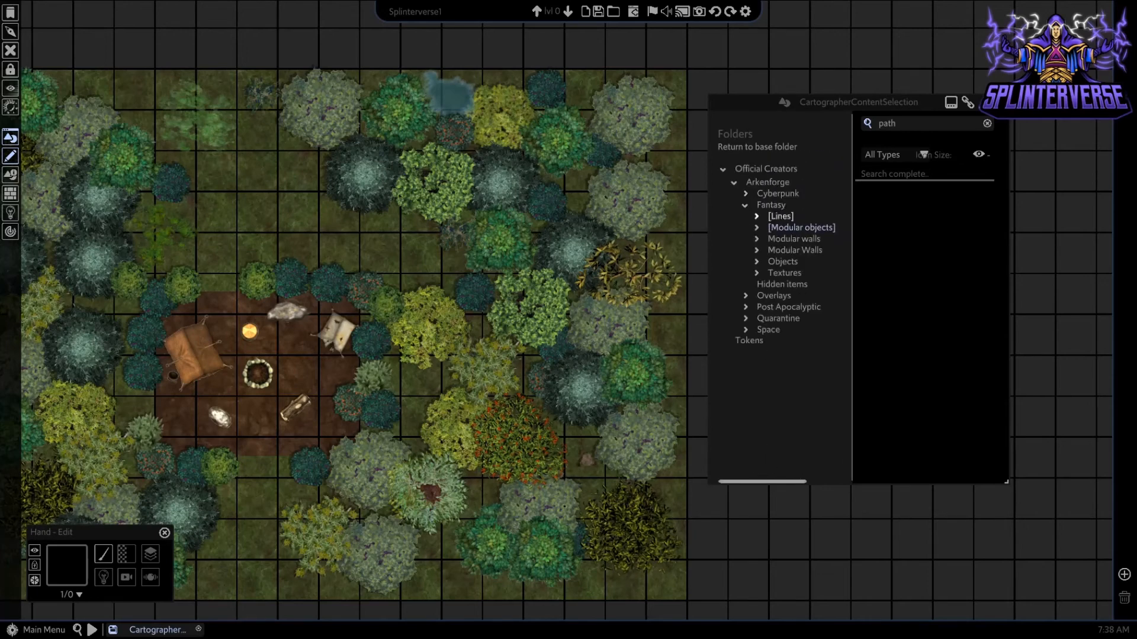
- Choose the DirtRoad line from the Fantasy road lines
click(781, 216)
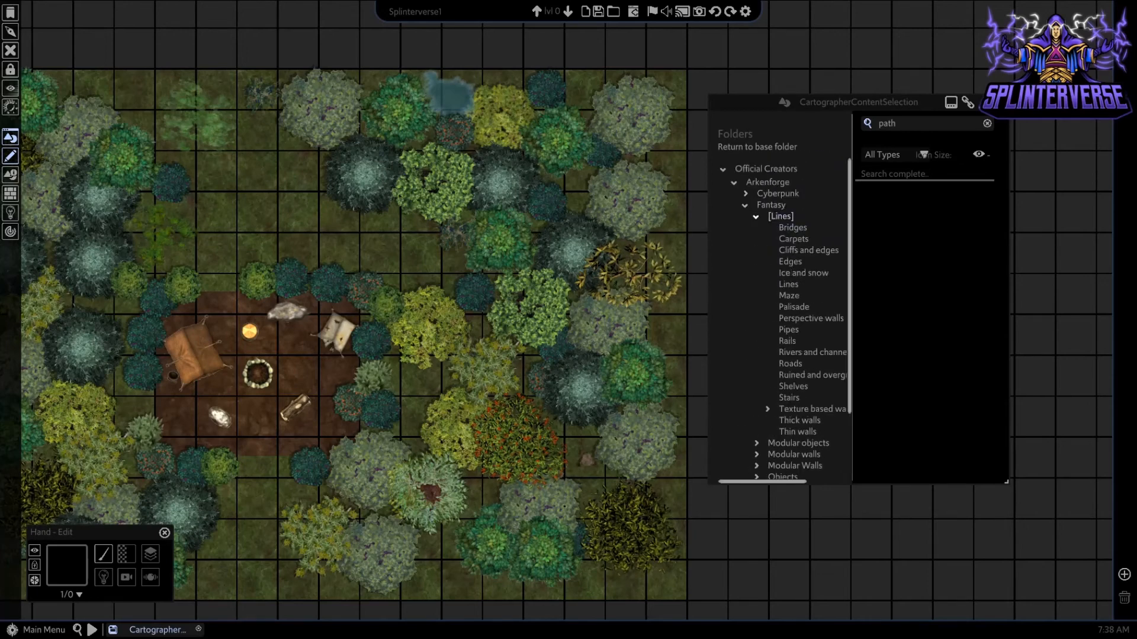
click(790, 363)
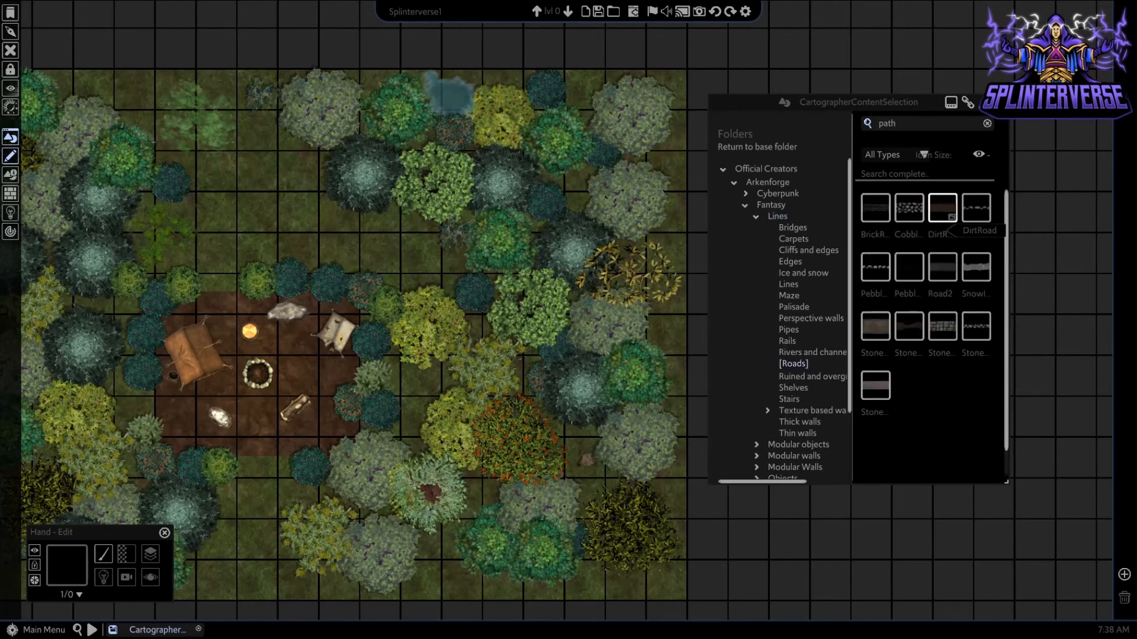
click(947, 214)
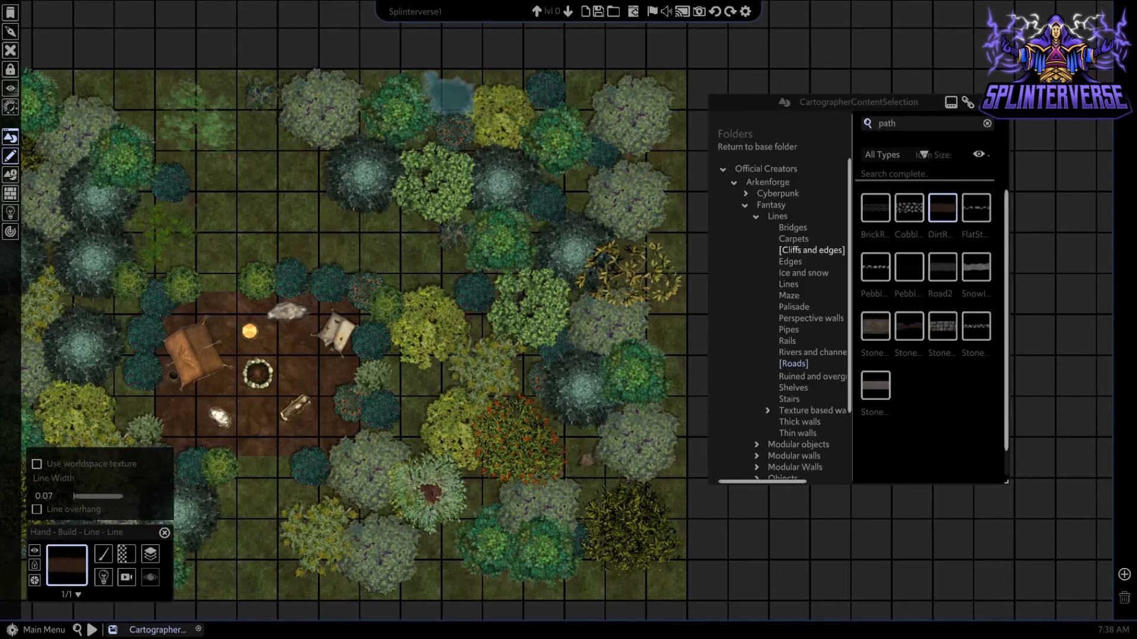
- Try a dirt edge line running north from the clearing, undo it, and try out the autumn edge line
click(792, 261)
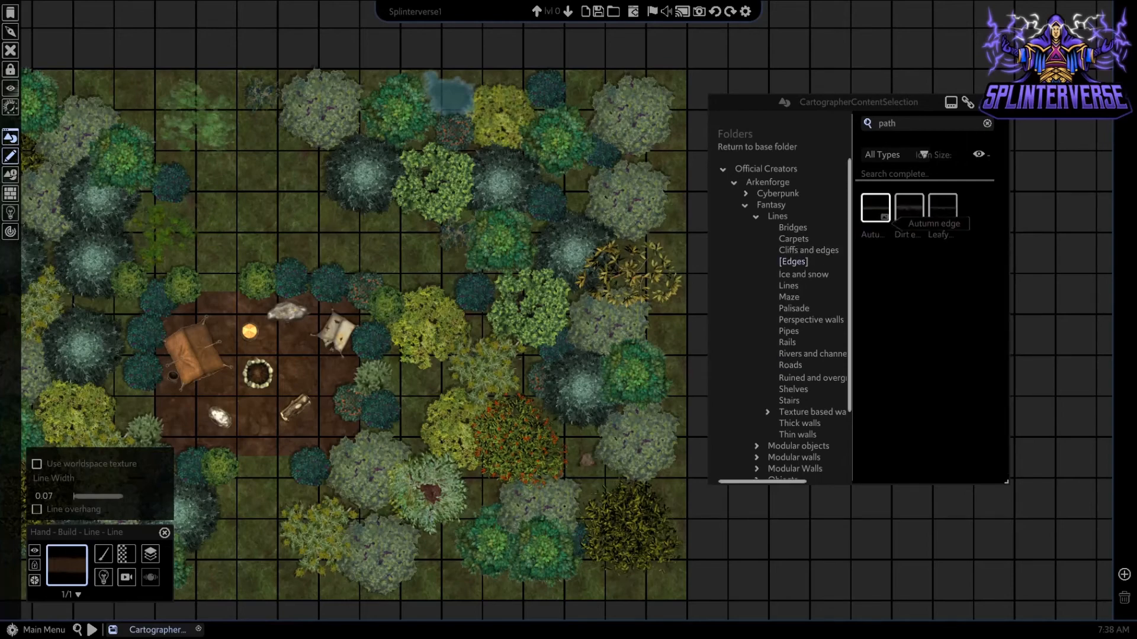
click(909, 208)
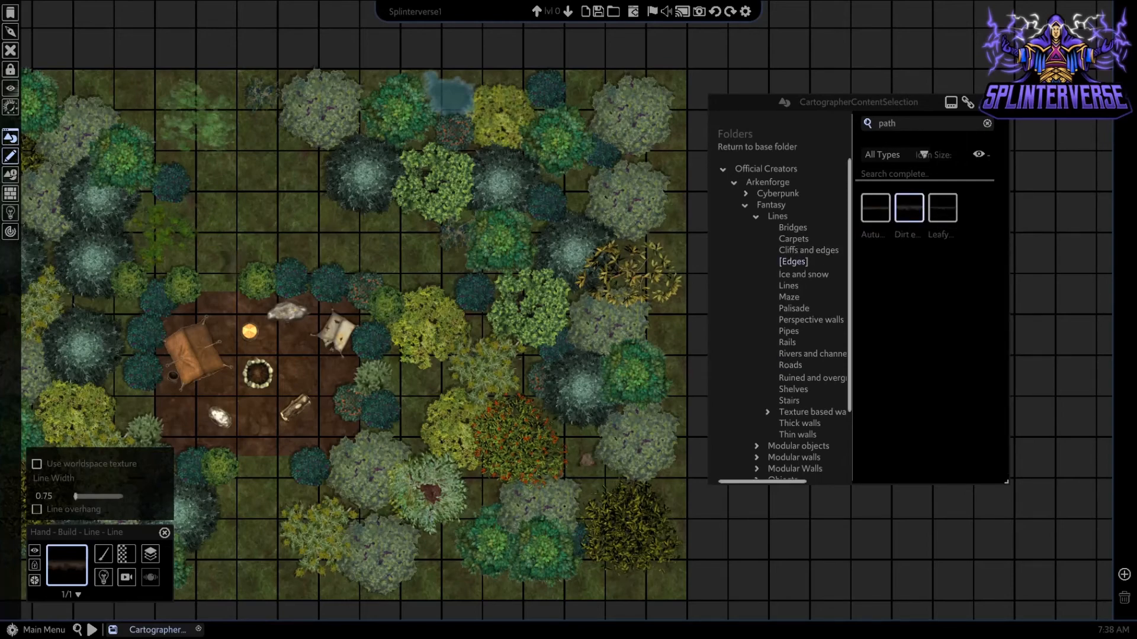
mouse_move(220, 278)
mouse_down()
mouse_move(211, 125)
mouse_move(231, 81)
mouse_up()
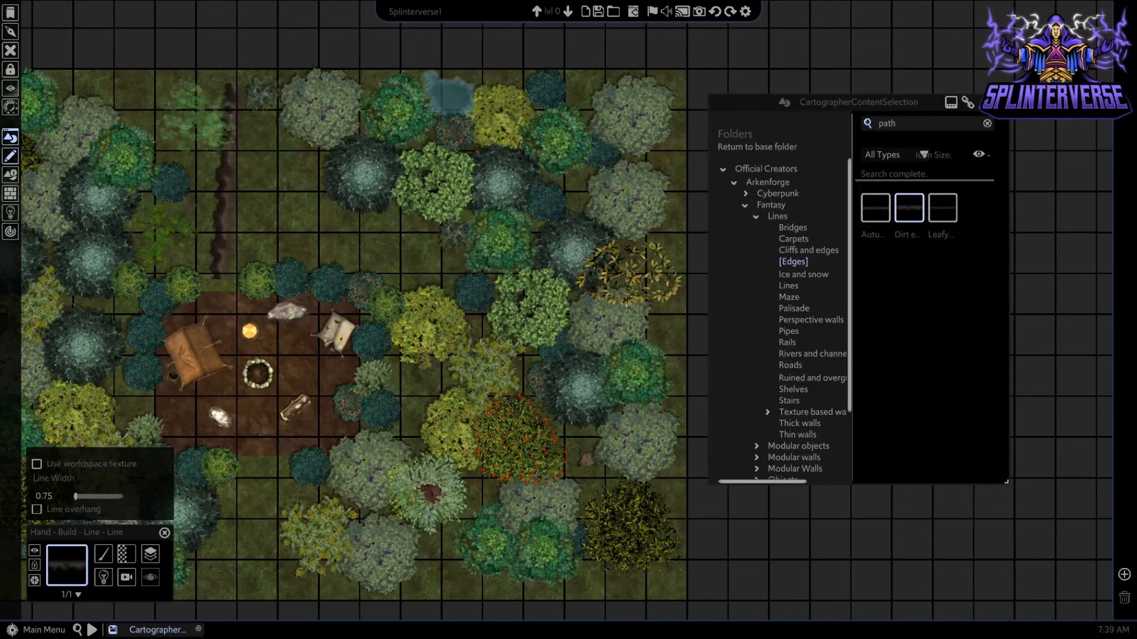
key(ctrl+z)
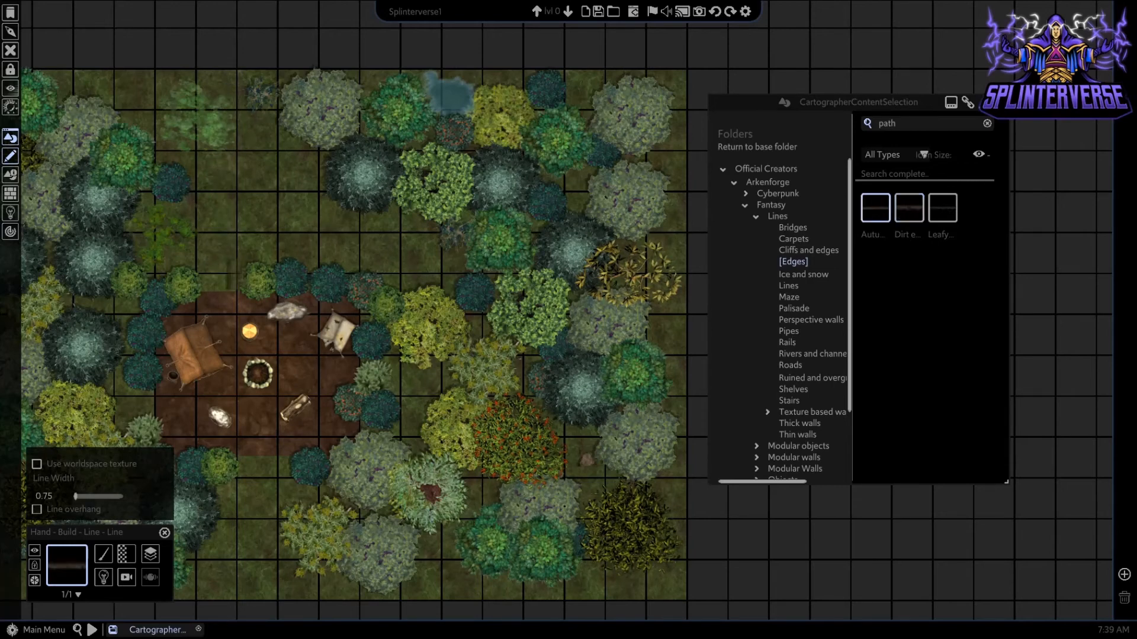
drag(125, 77, 686, 70)
click(780, 216)
click(781, 216)
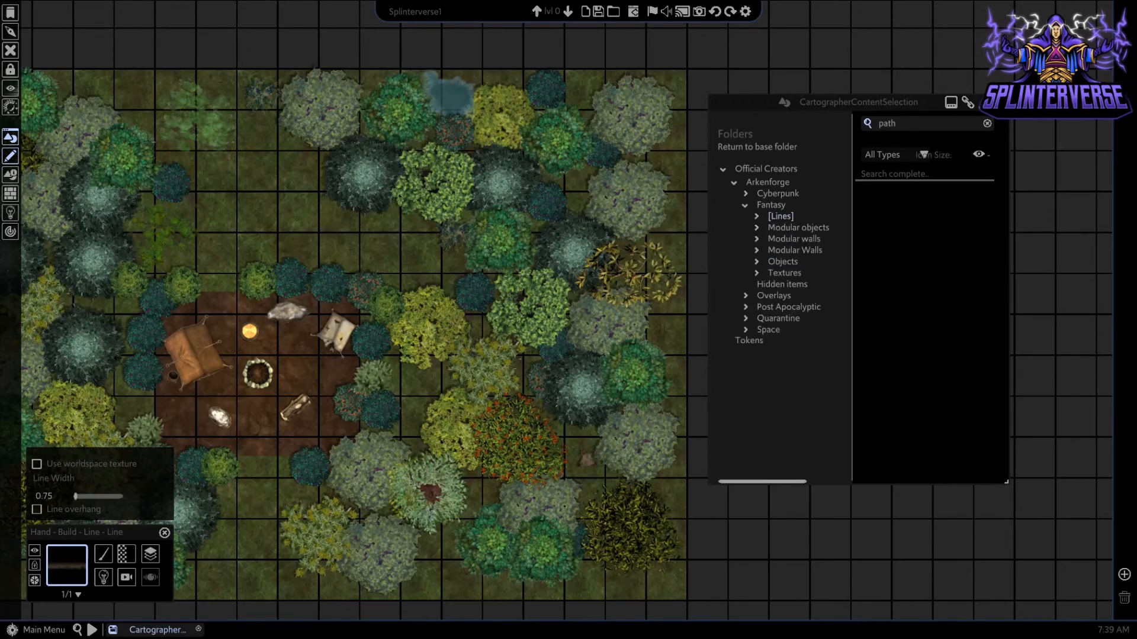
- Try a tiled path north of the clearing with the brown city texture from the dirt and sand textures, and undo it
click(786, 273)
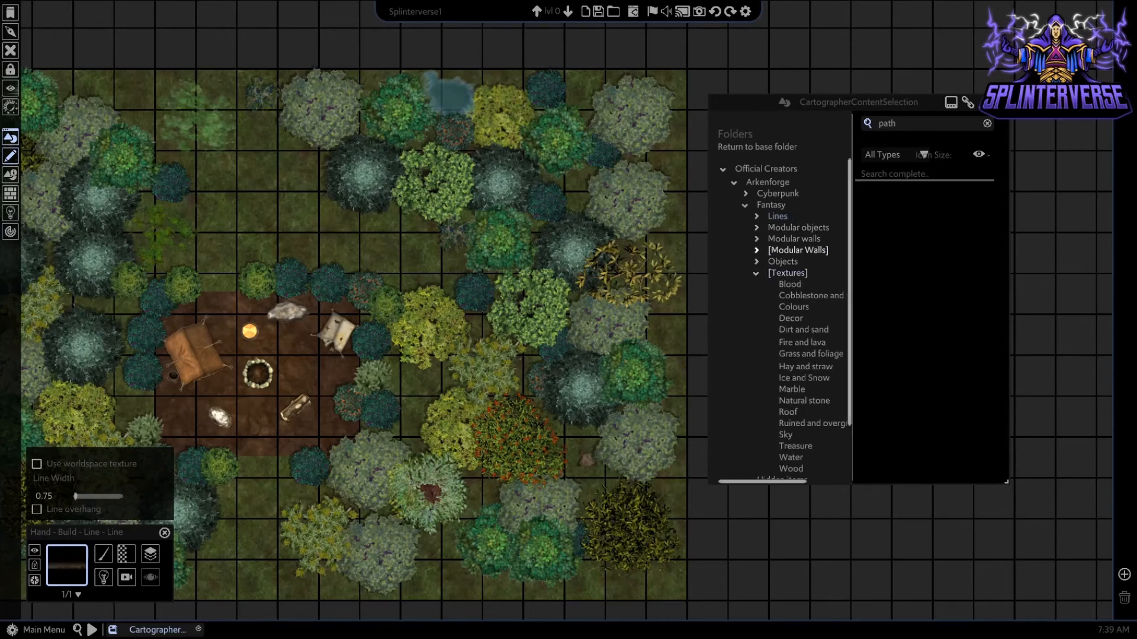
click(806, 329)
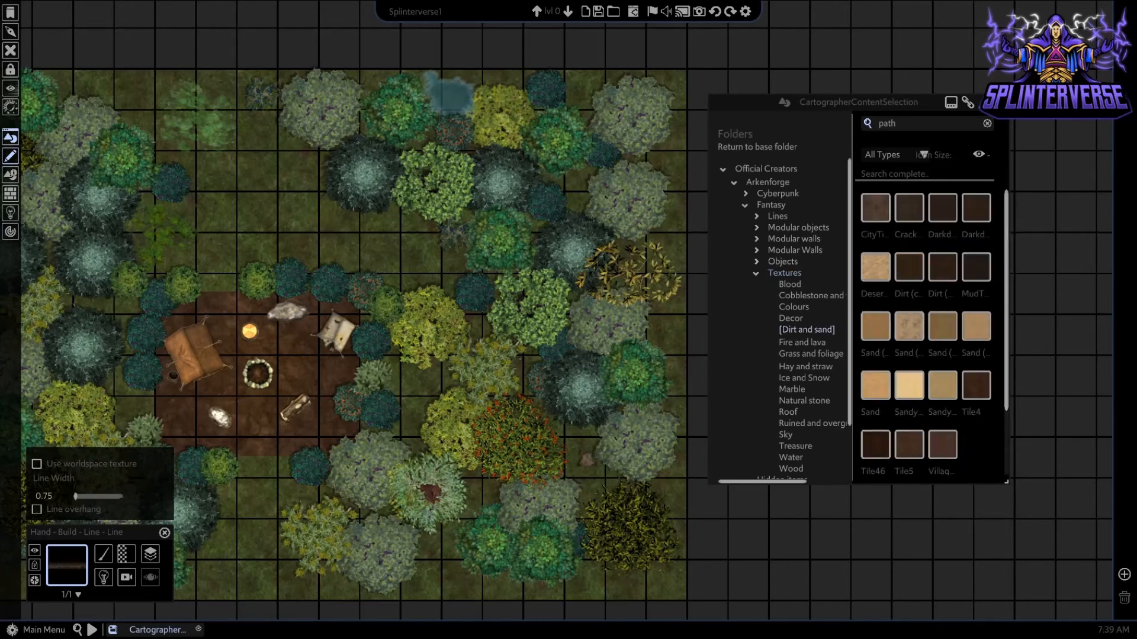
scroll(947, 391, down, 2)
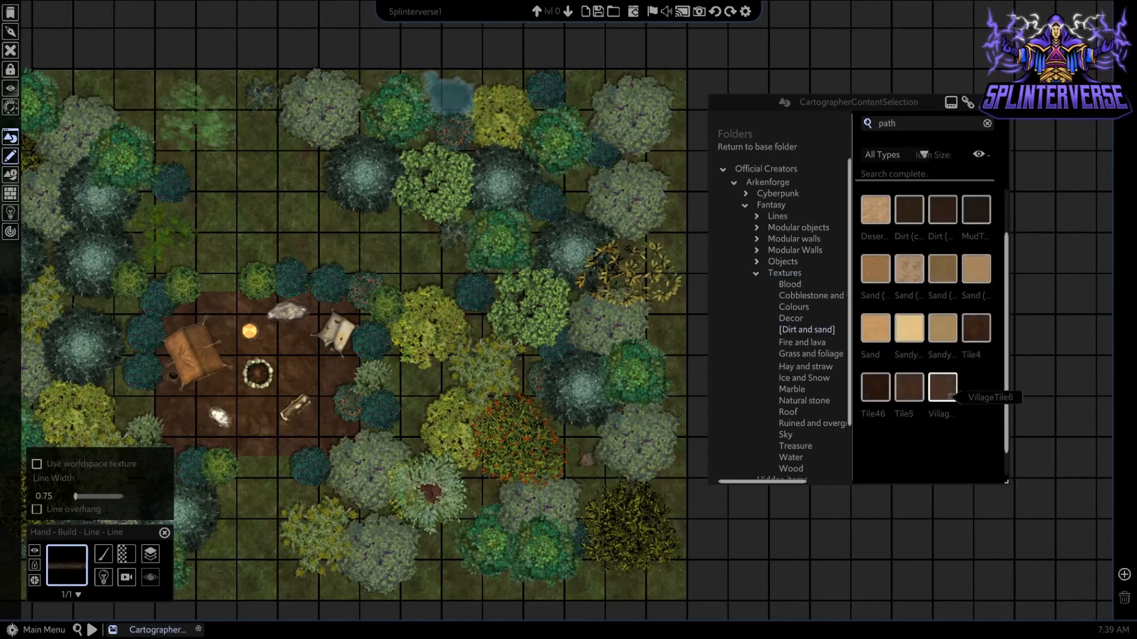
click(942, 388)
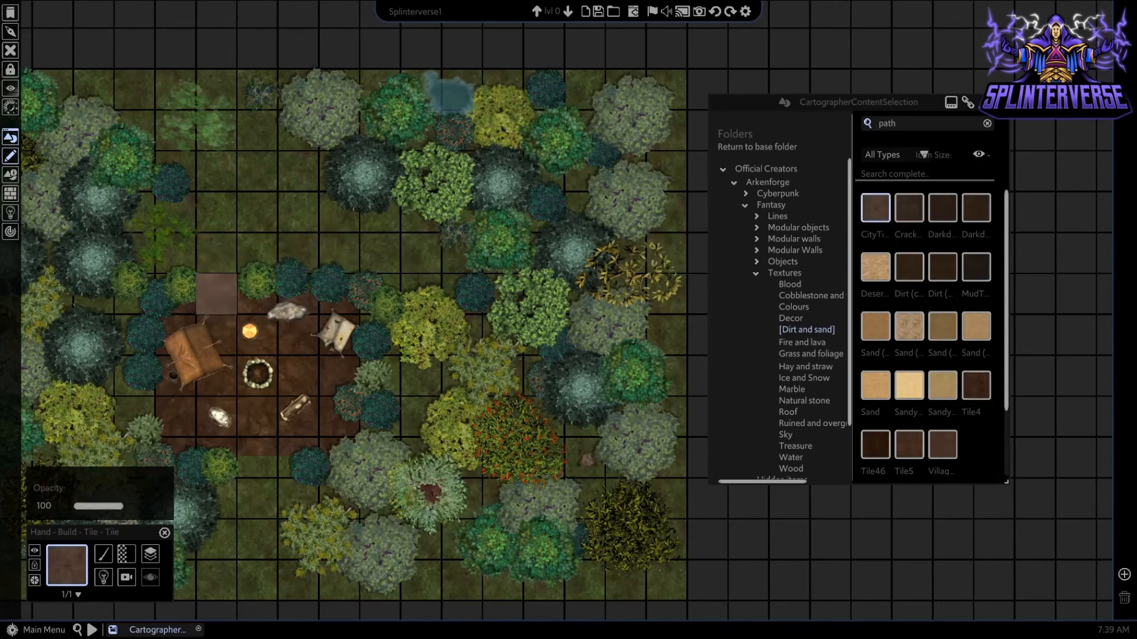
drag(234, 249, 234, 144)
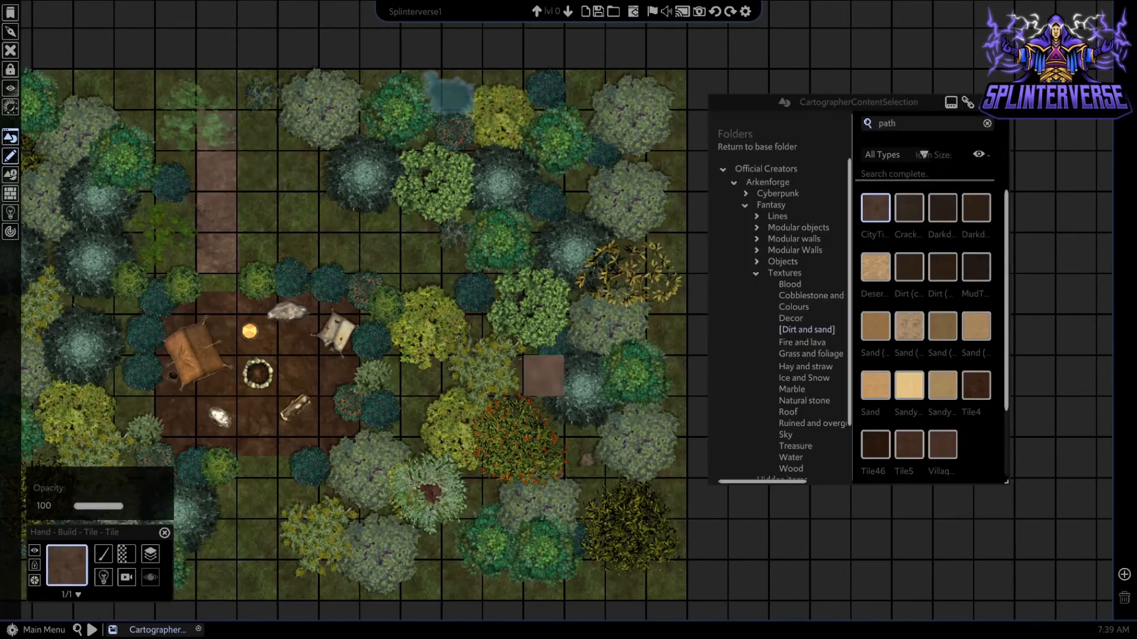
key(ctrl+z)
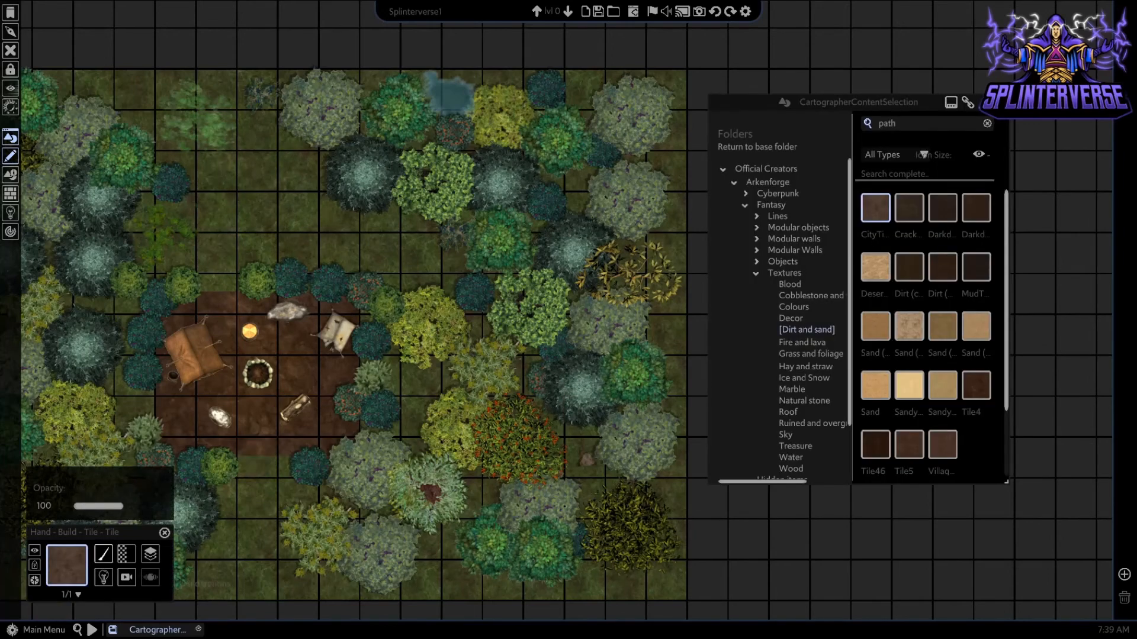
- Look through the tile's property options and the Textures and Post Apocalyptic content folders for a suitable path
click(150, 577)
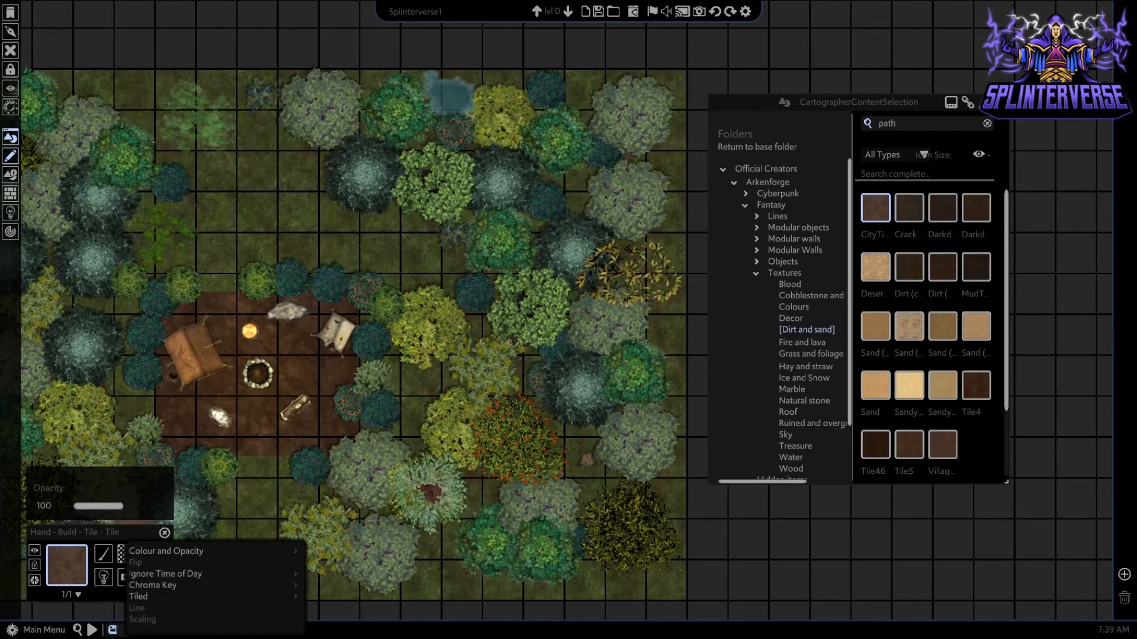
mouse_move(148, 596)
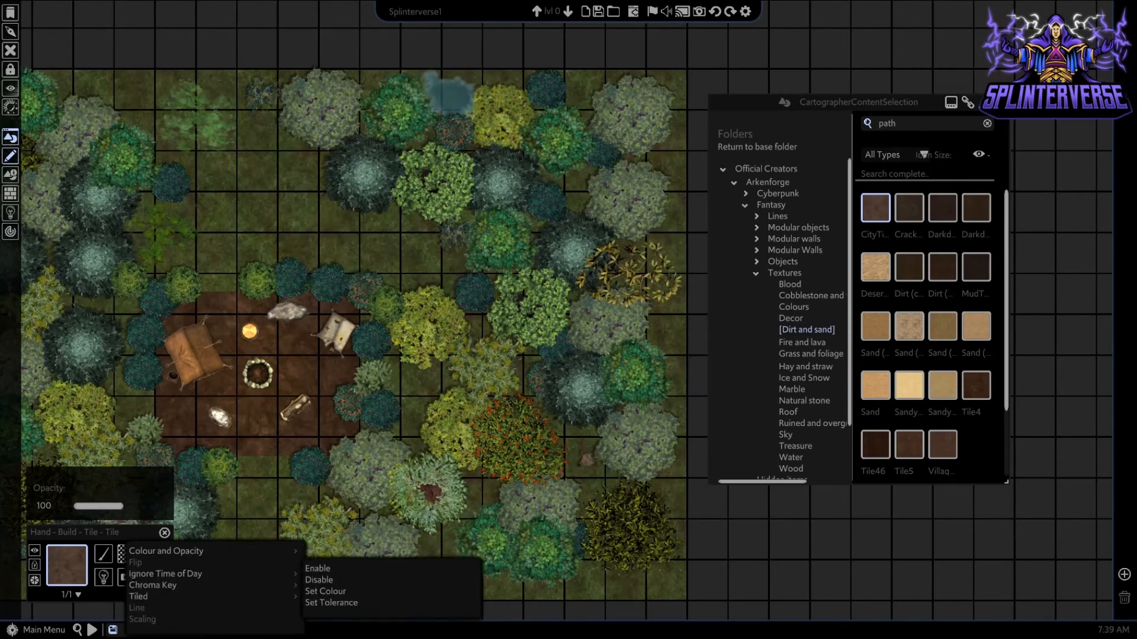
click(787, 273)
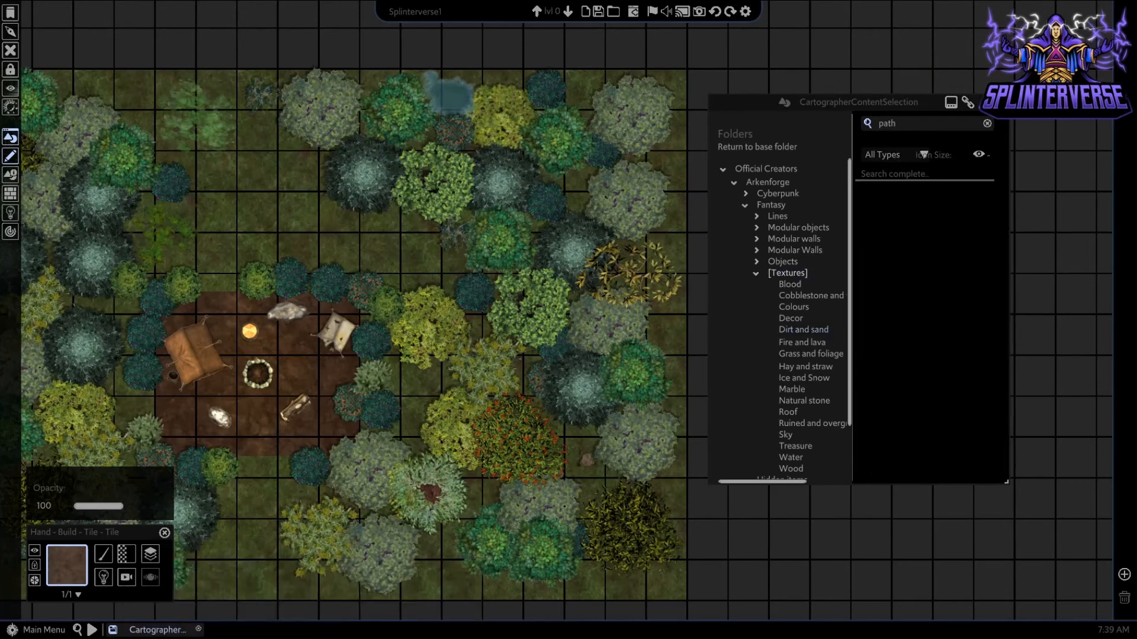
click(756, 273)
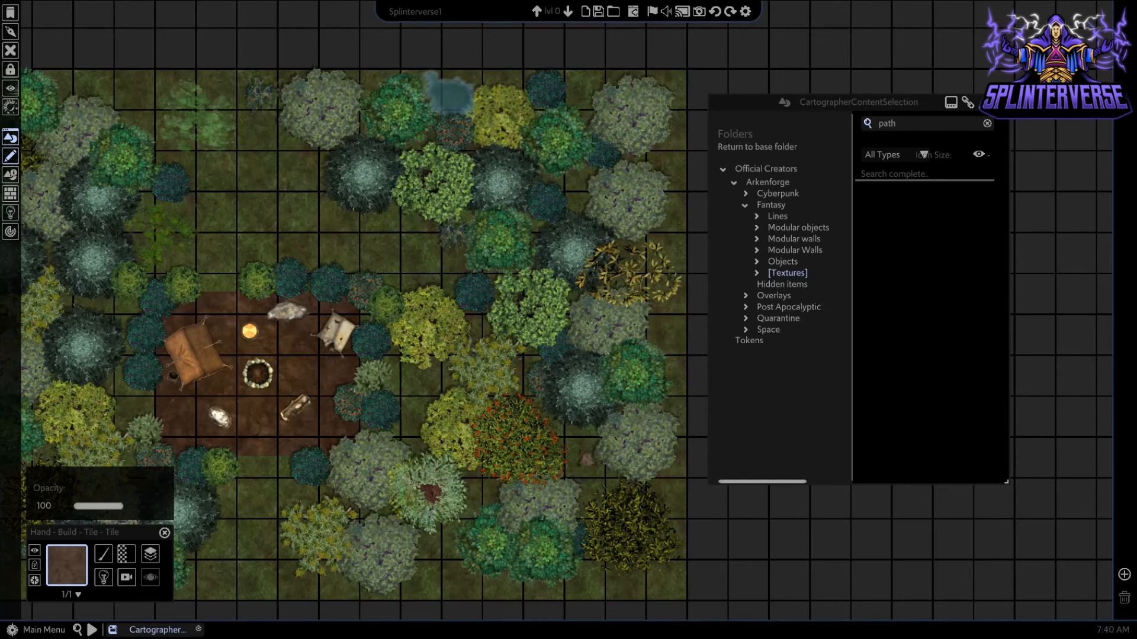
click(788, 307)
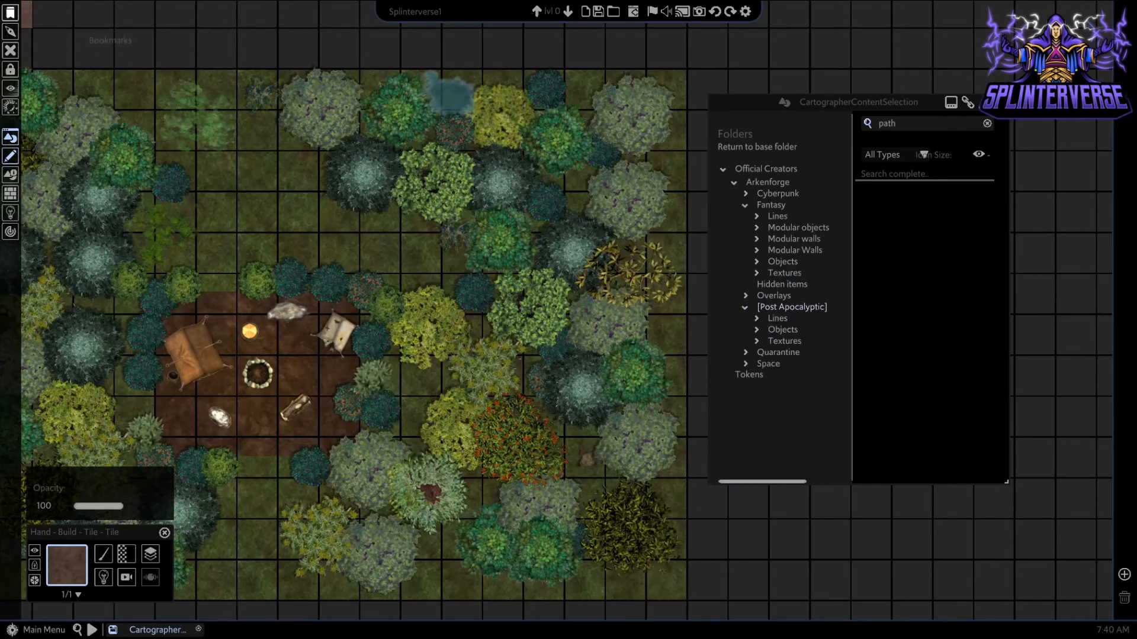
- Drop the tile texture from the hand, try selecting the ground and the objects across the map, and clear the selection
key(Escape)
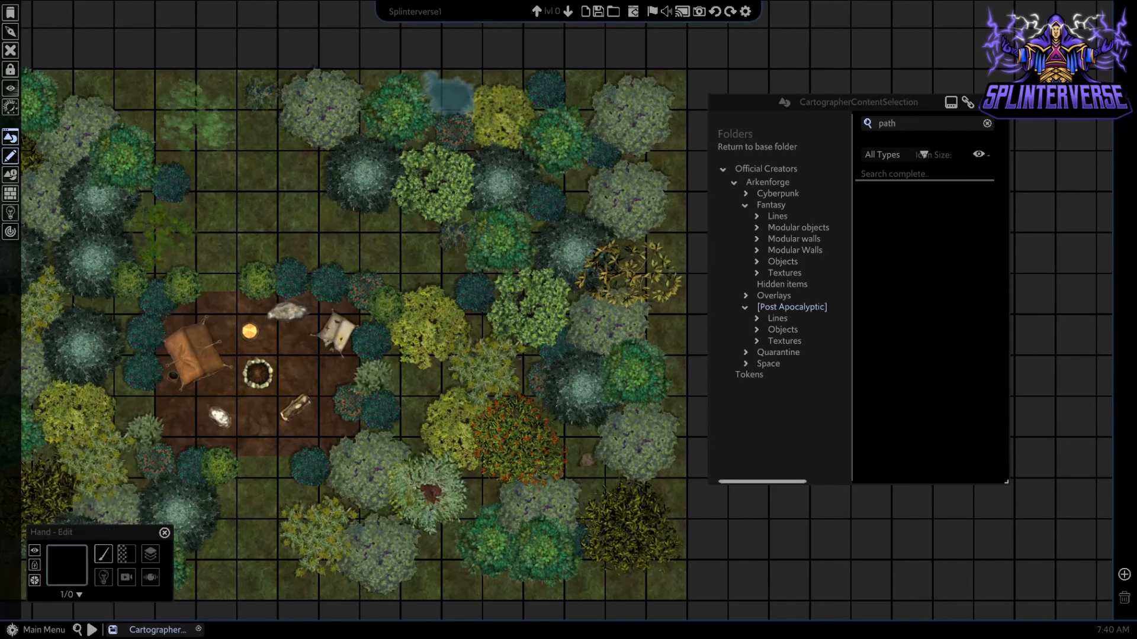
scroll(360, 50, down, 2)
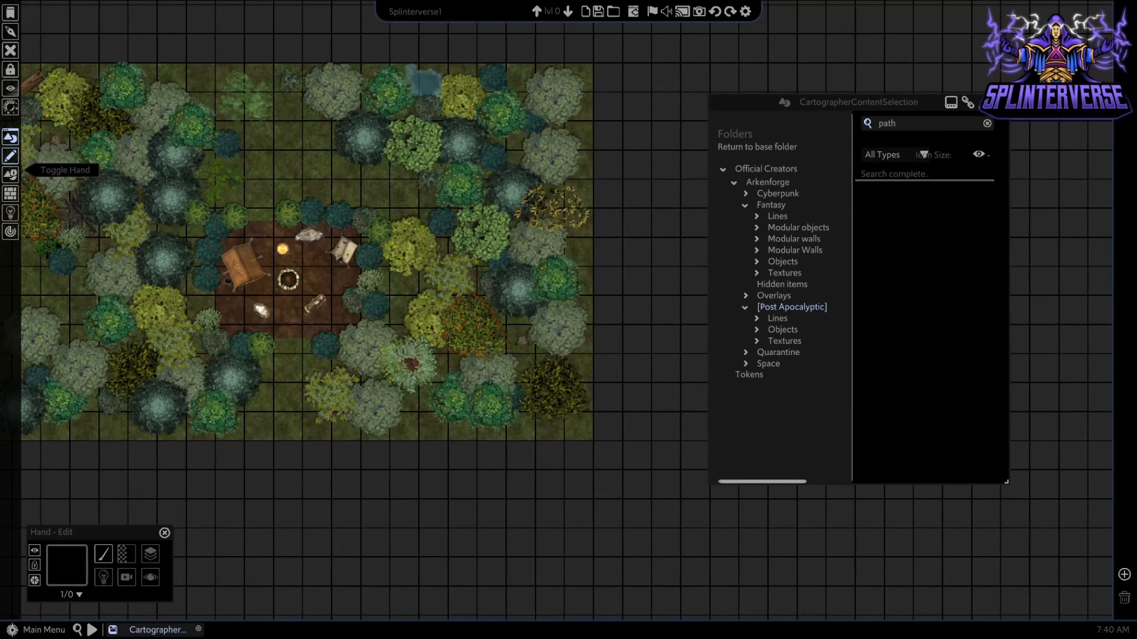
click(10, 174)
click(10, 174)
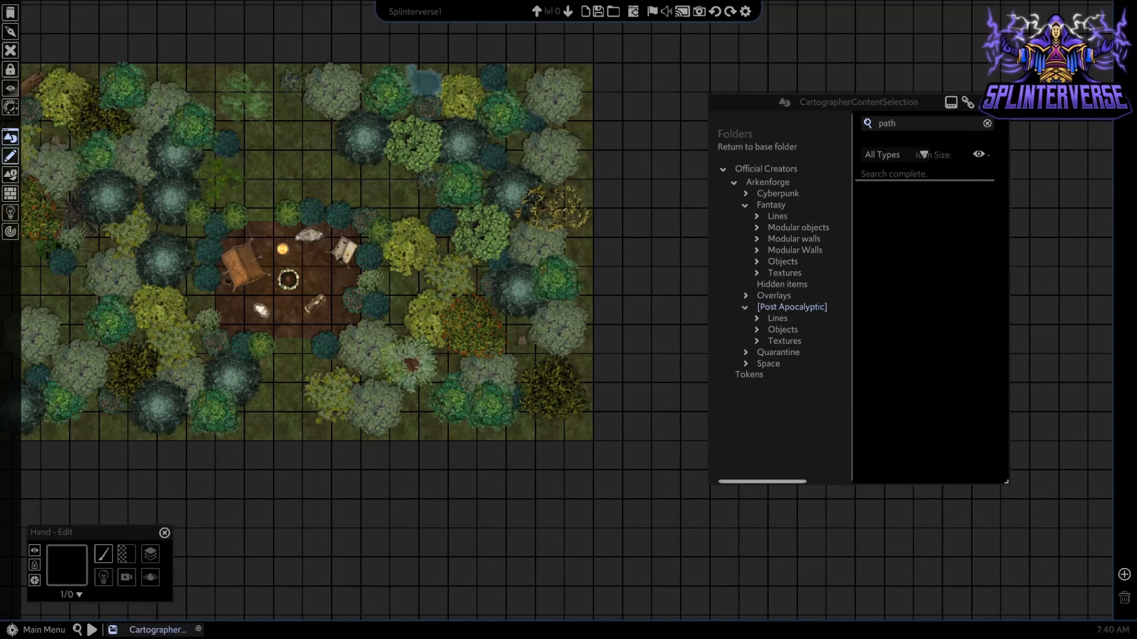
right_click(101, 74)
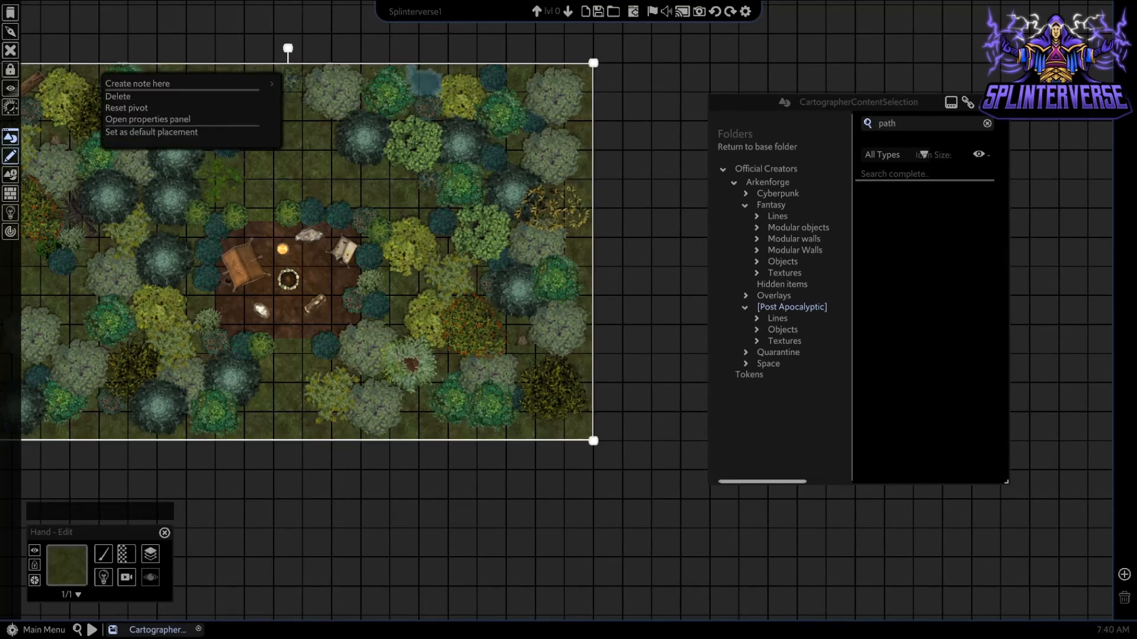
drag(686, 506, 23, 25)
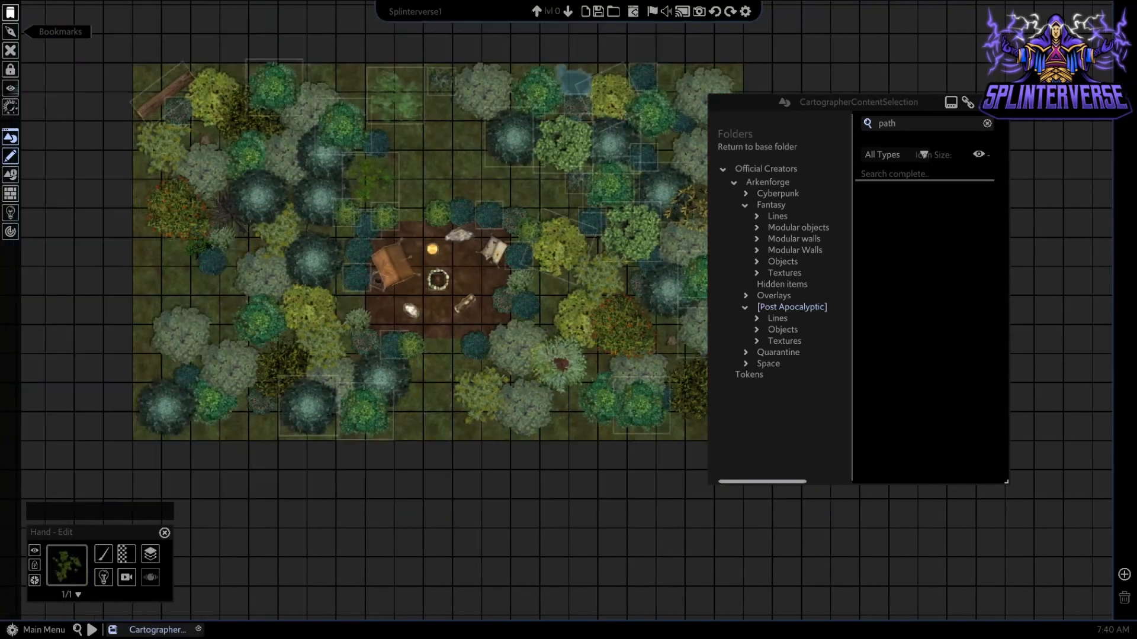
key(Escape)
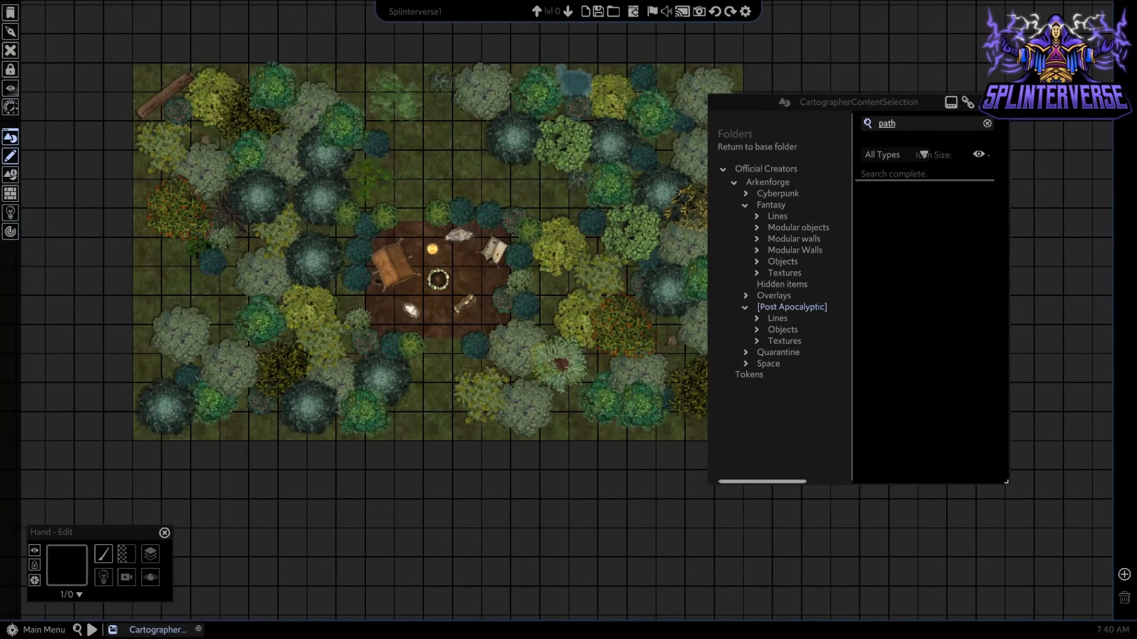
- Close the content selection window and open the map export settings
click(12, 137)
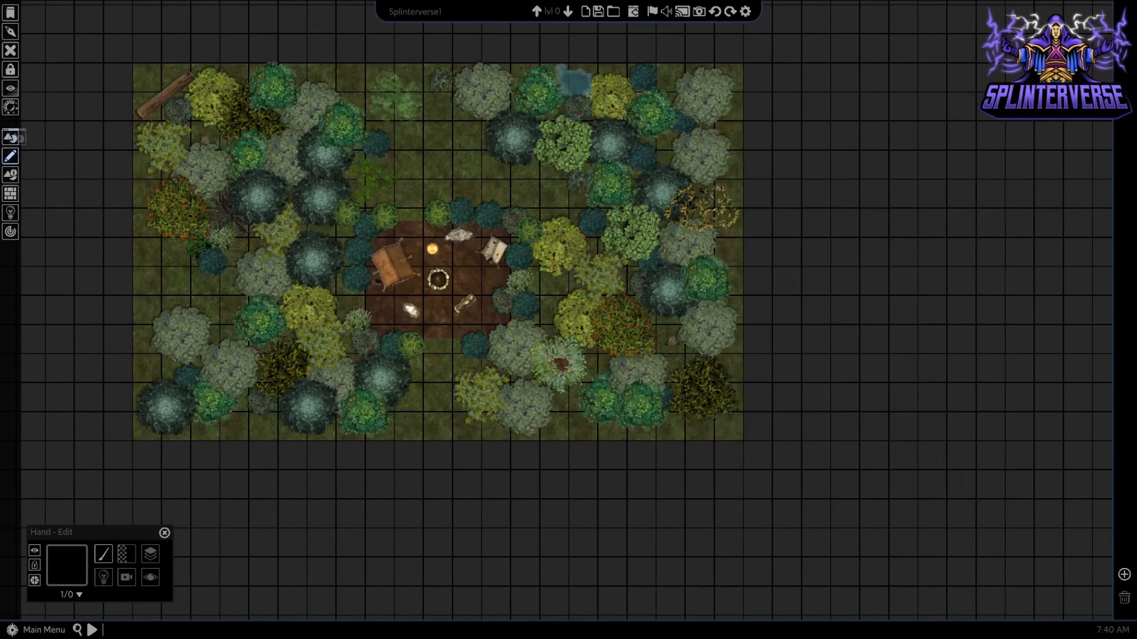
scroll(876, 362, up, 1)
scroll(676, 424, down, 2)
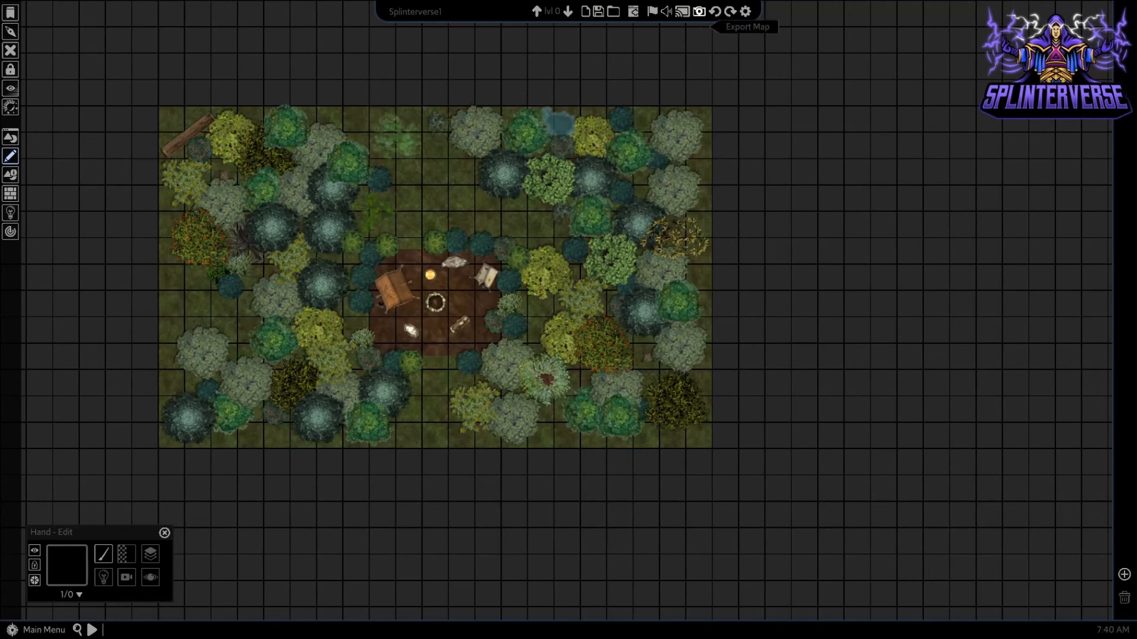
click(700, 11)
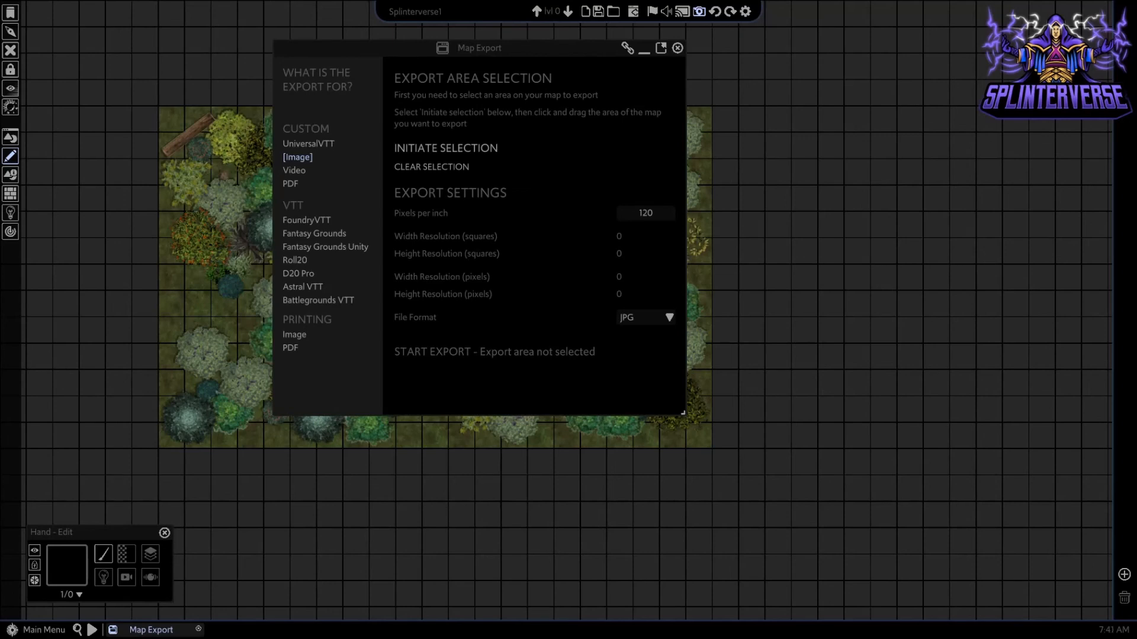
- Set the image export area to a rectangle of 23 by 15 squares enclosing the whole forest map
drag(141, 89, 737, 472)
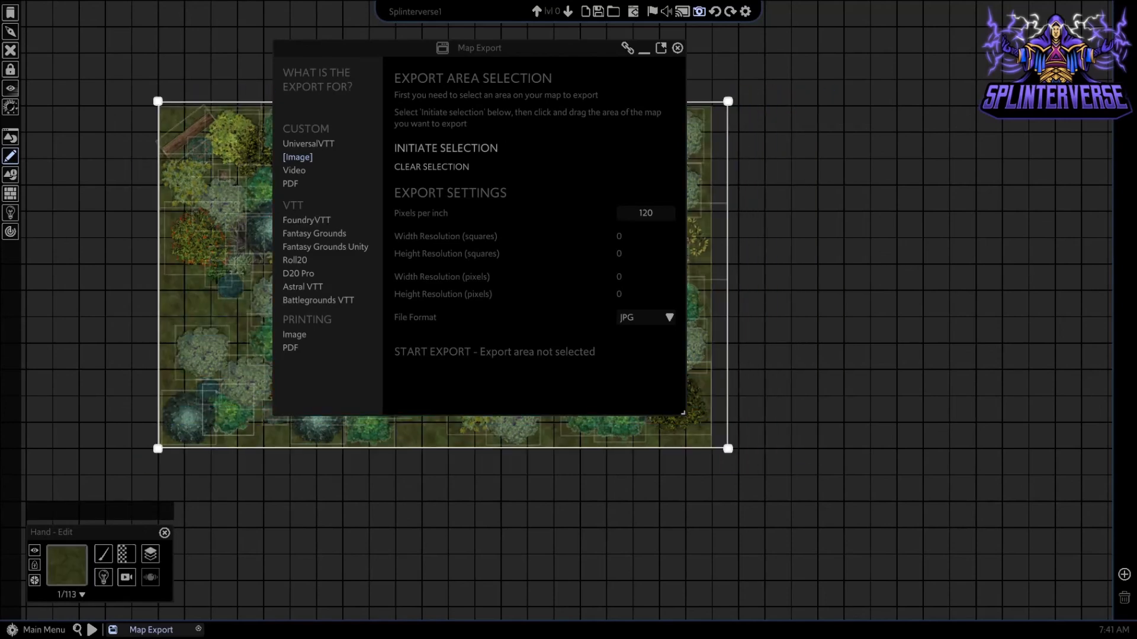
click(446, 148)
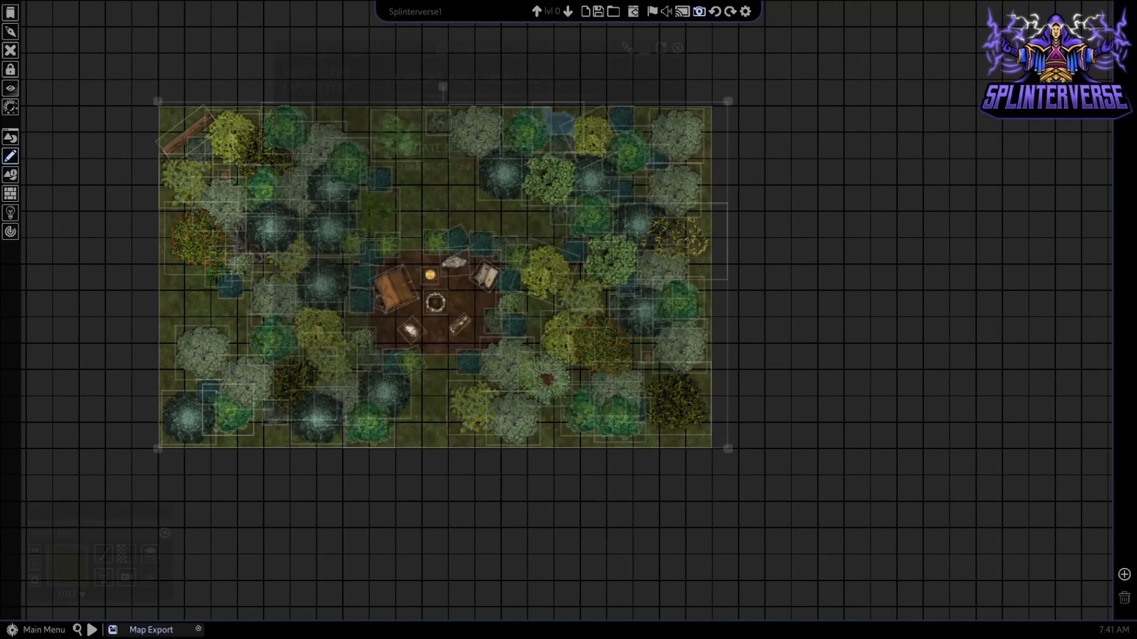
drag(132, 80, 738, 474)
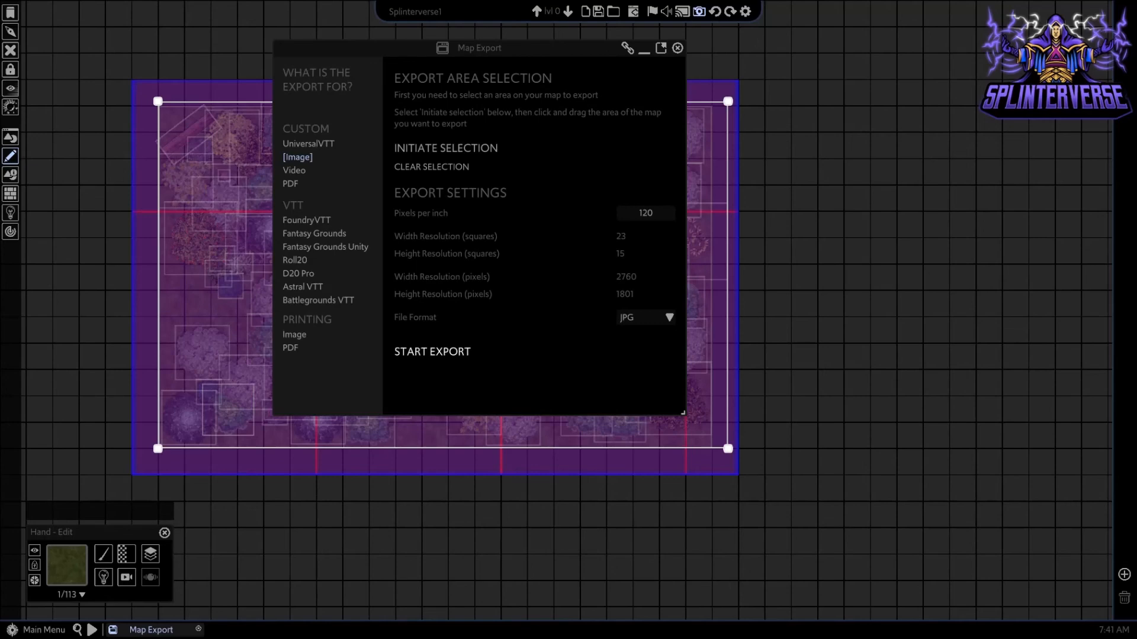
- Export the selected area as the JPG file Splinterverse1 in the Documents folder, and close the export settings
click(432, 352)
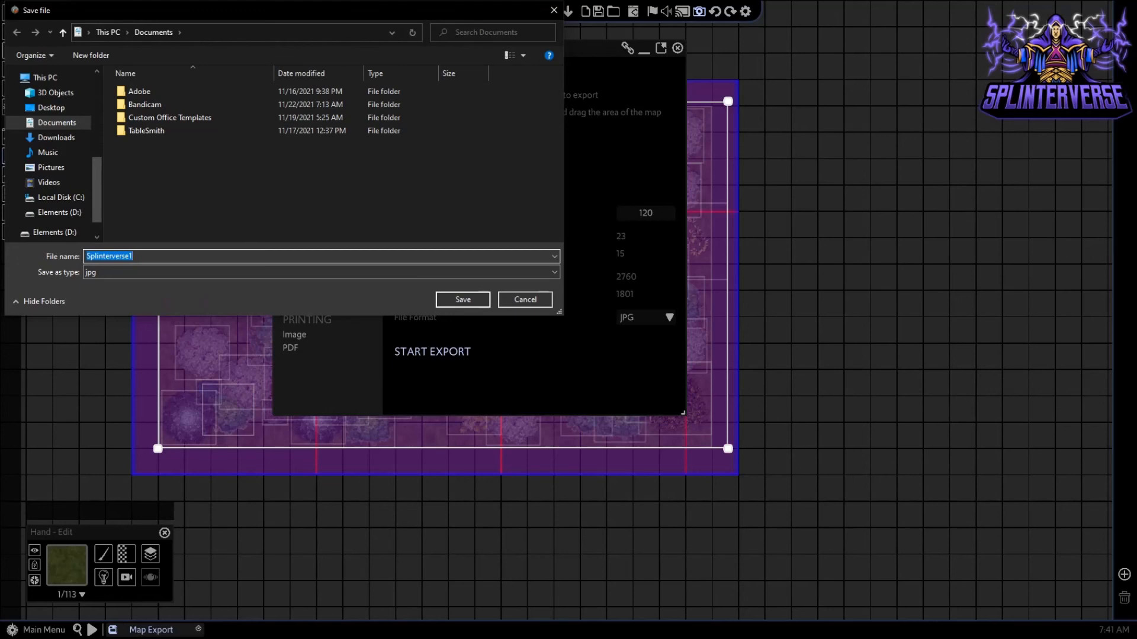
key(Return)
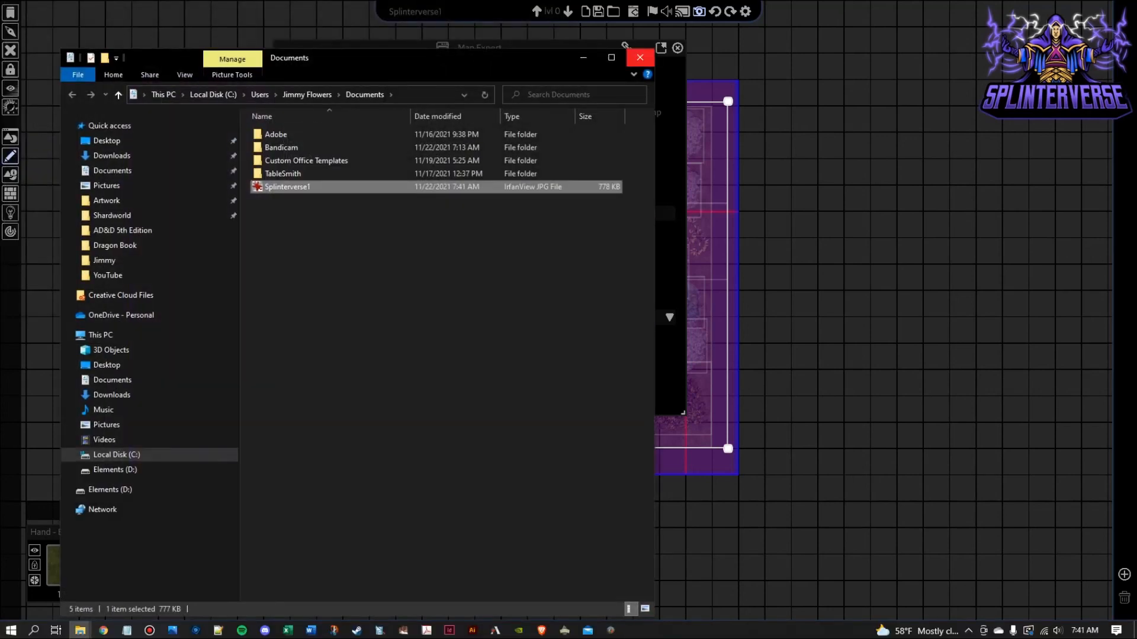
click(640, 57)
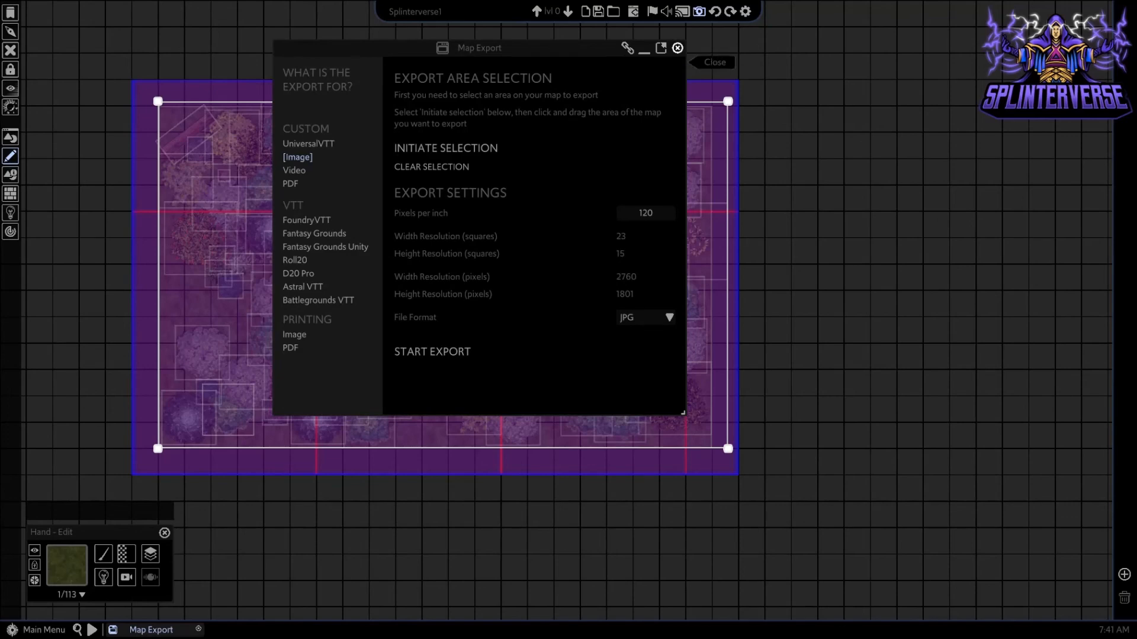
click(677, 48)
key(Escape)
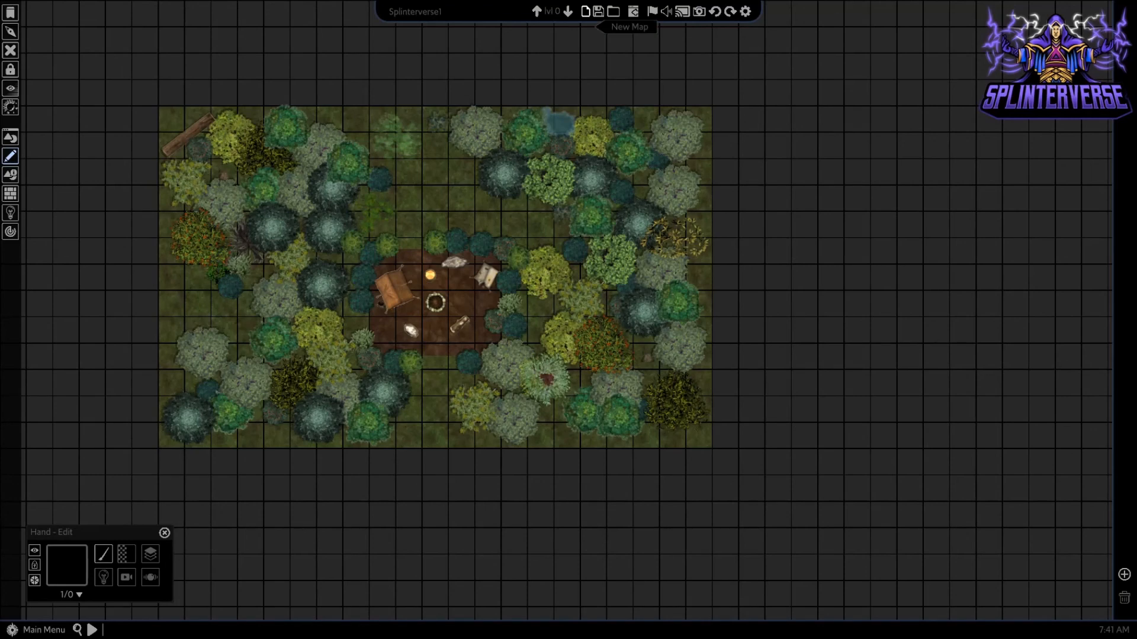
- Nudge the green tree near the map's upper edge slightly down and right, and clear the selection
scroll(144, 267, up, 3)
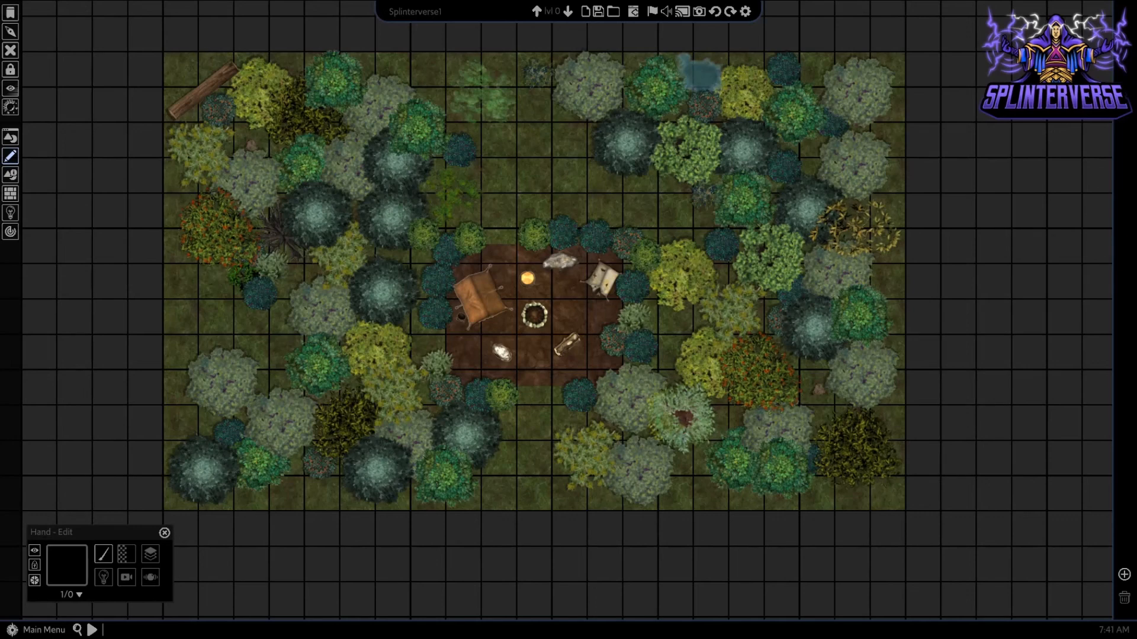
click(335, 81)
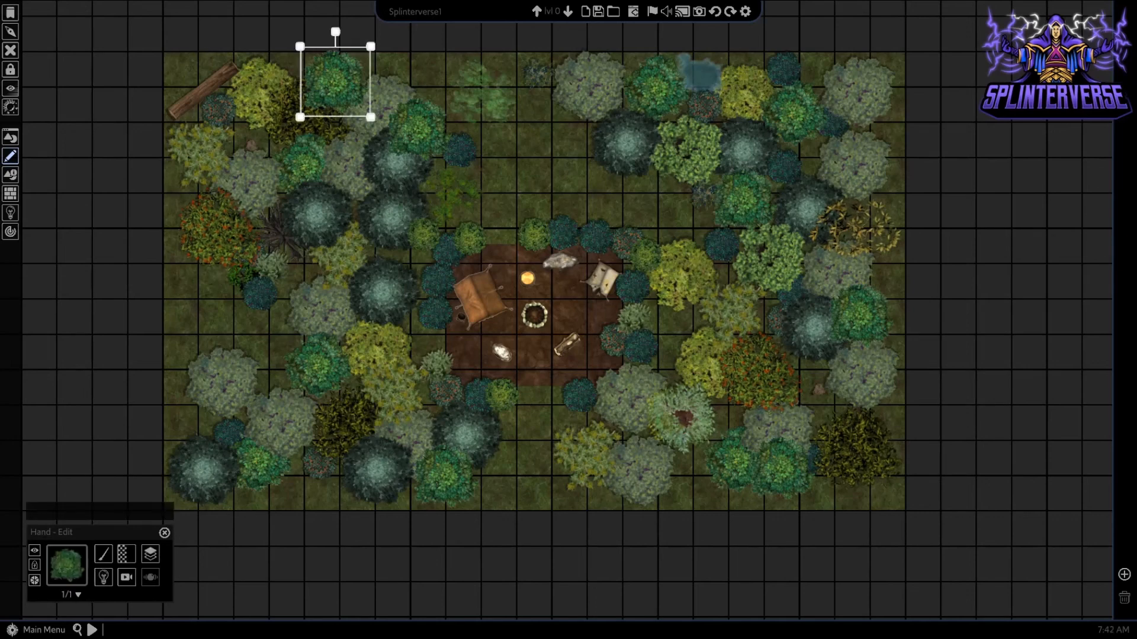
drag(335, 82, 339, 87)
key(Escape)
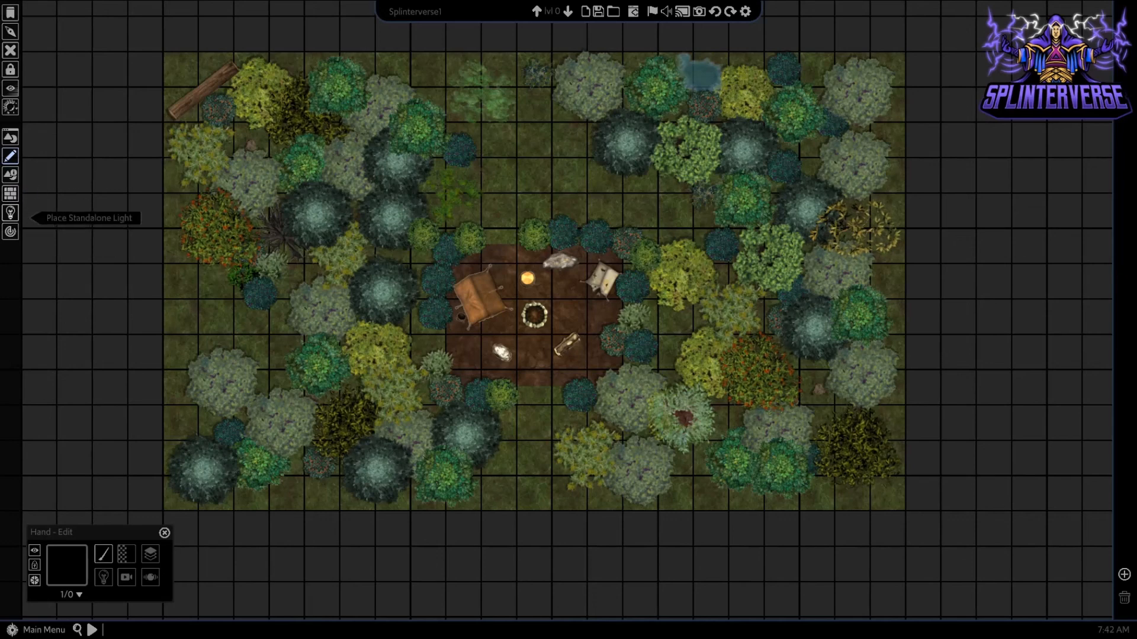
- Try placing the diagonal CatacombWall10 piece from the Fantasy modular walls north of the clearing, and undo it
click(10, 137)
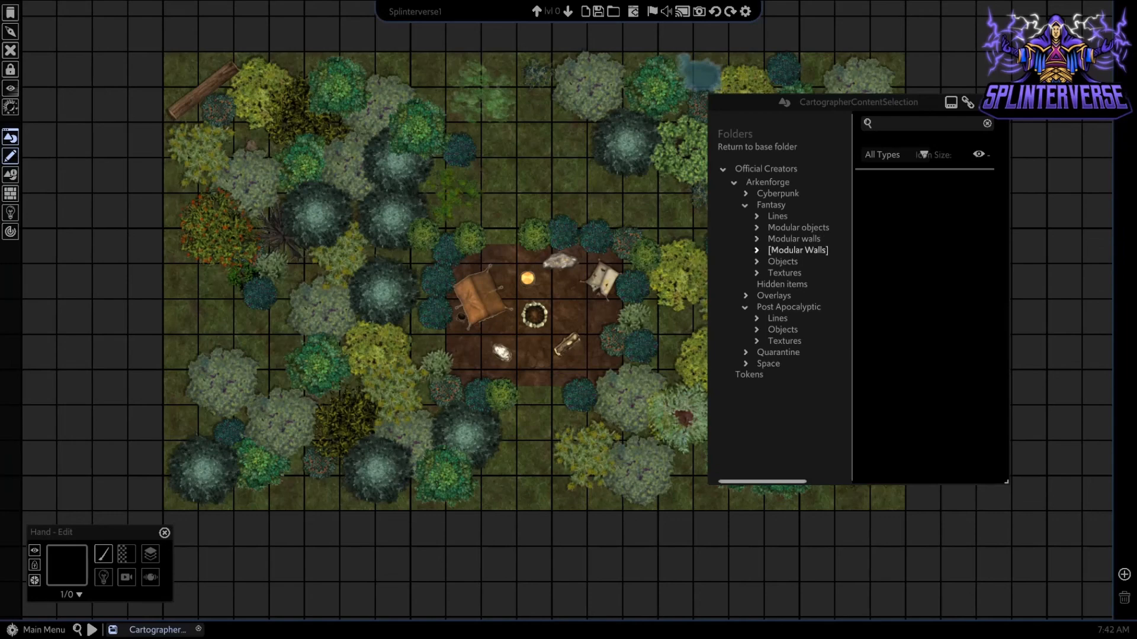
click(798, 250)
click(792, 273)
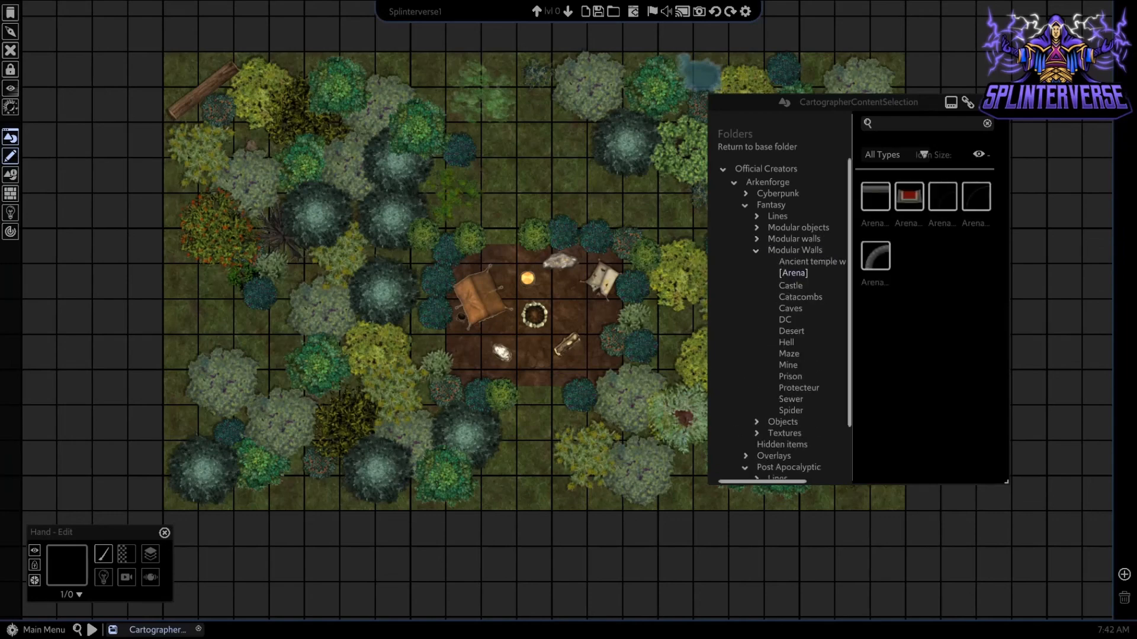
click(804, 296)
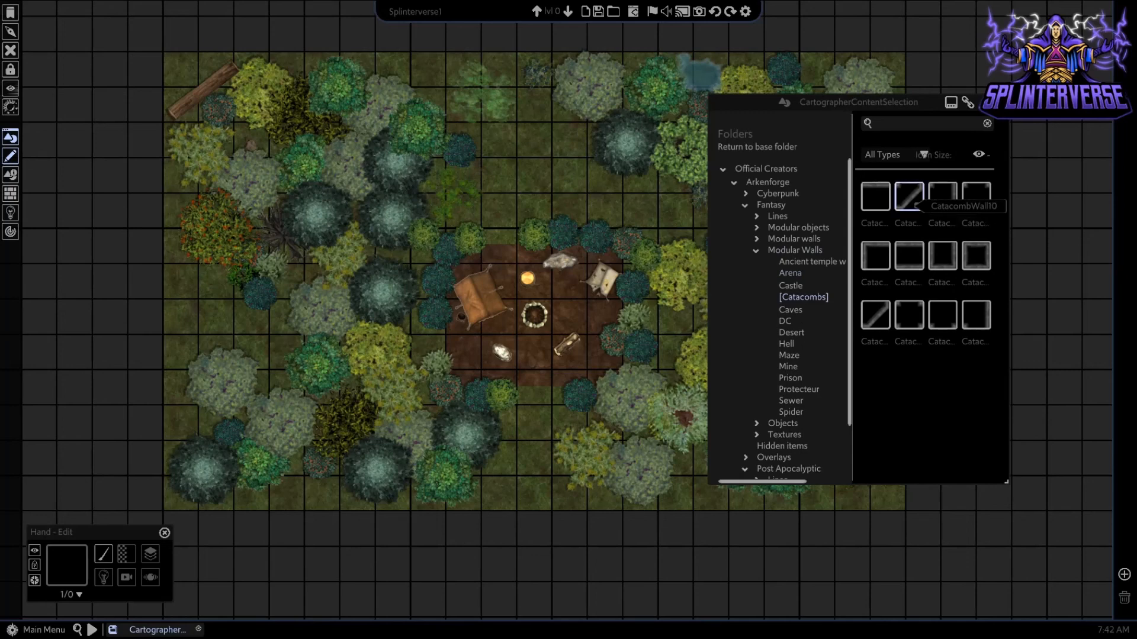
click(909, 196)
click(519, 189)
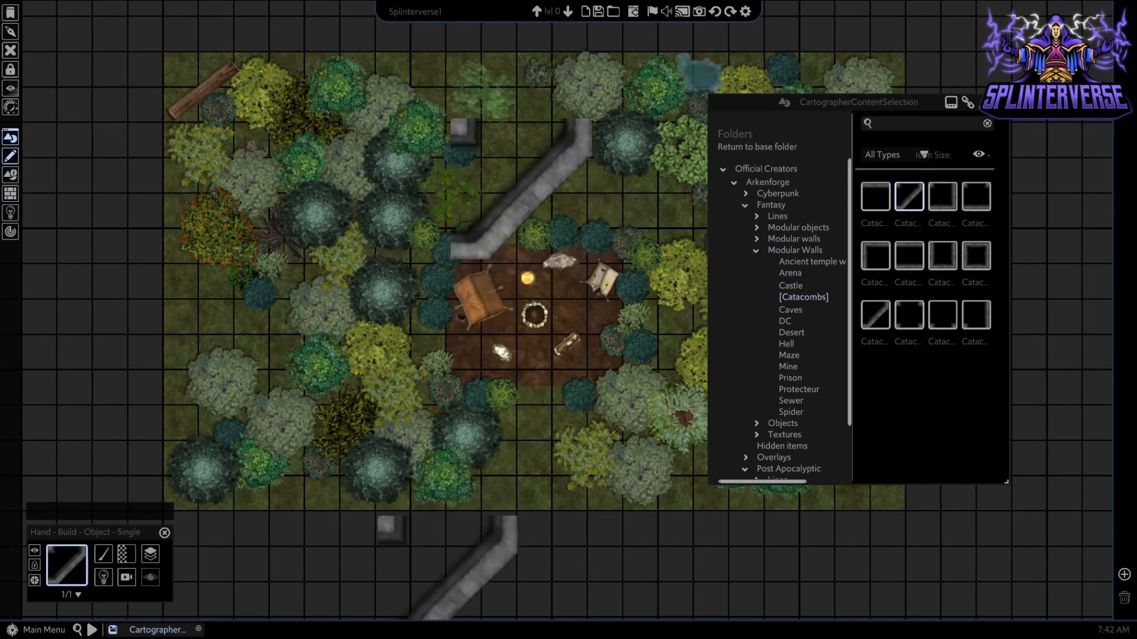
key(ctrl+z)
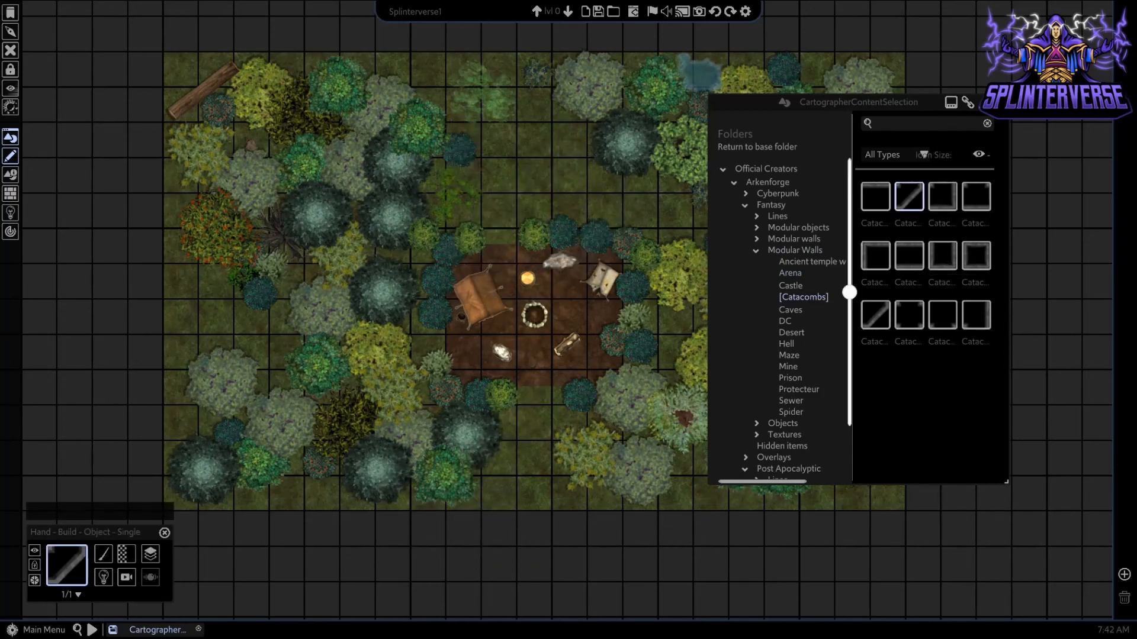
- Preview two more wall pieces from the Catacombs set and empty the hand without placing them
click(875, 315)
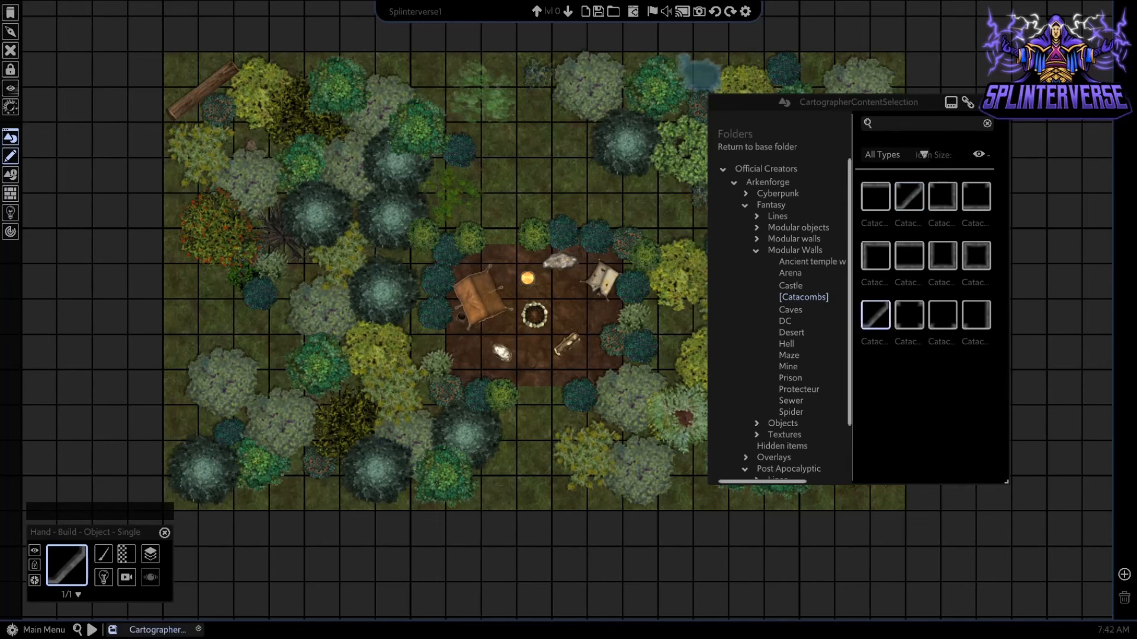
click(977, 323)
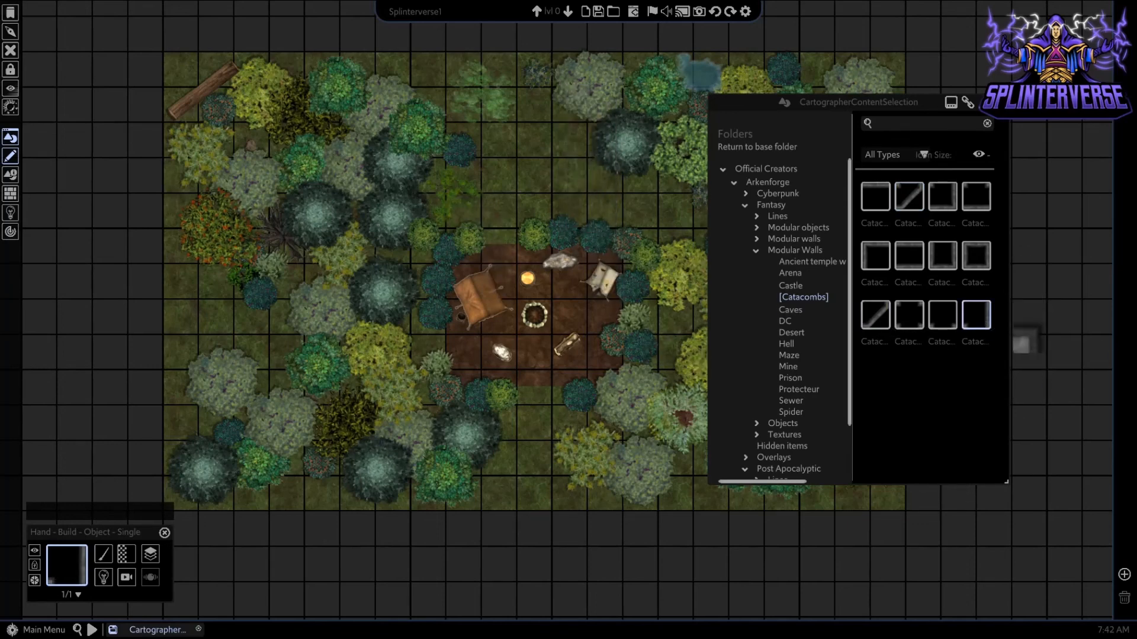
key(Escape)
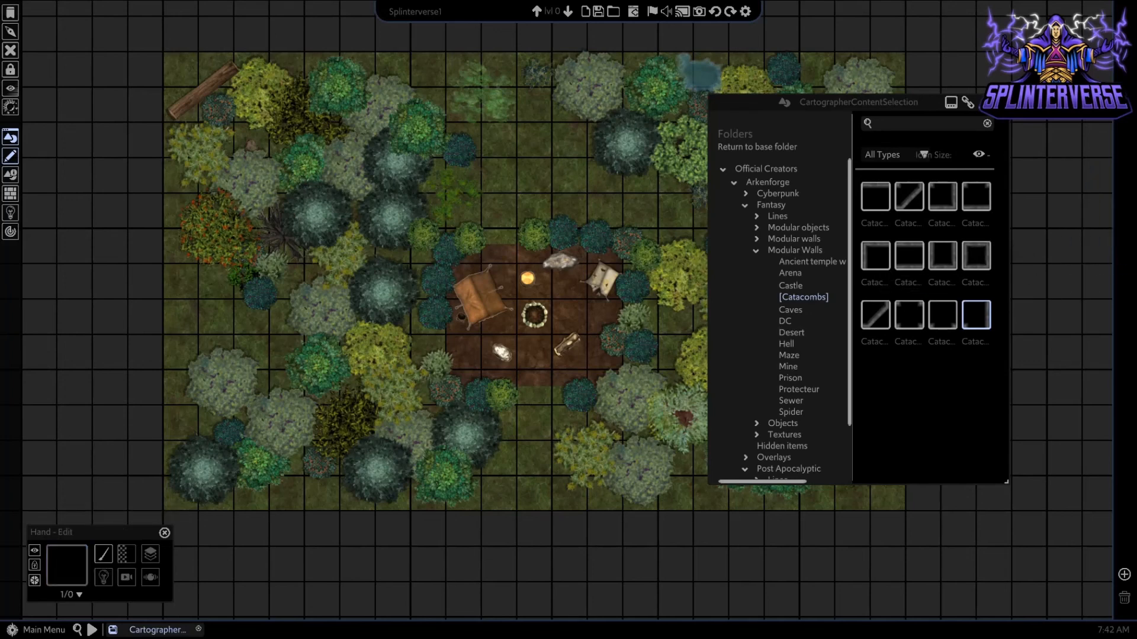
- Look through the Caves, DC, Desert and Hell modular walls, previewing a diagonal Hell wall over the map up close
click(791, 310)
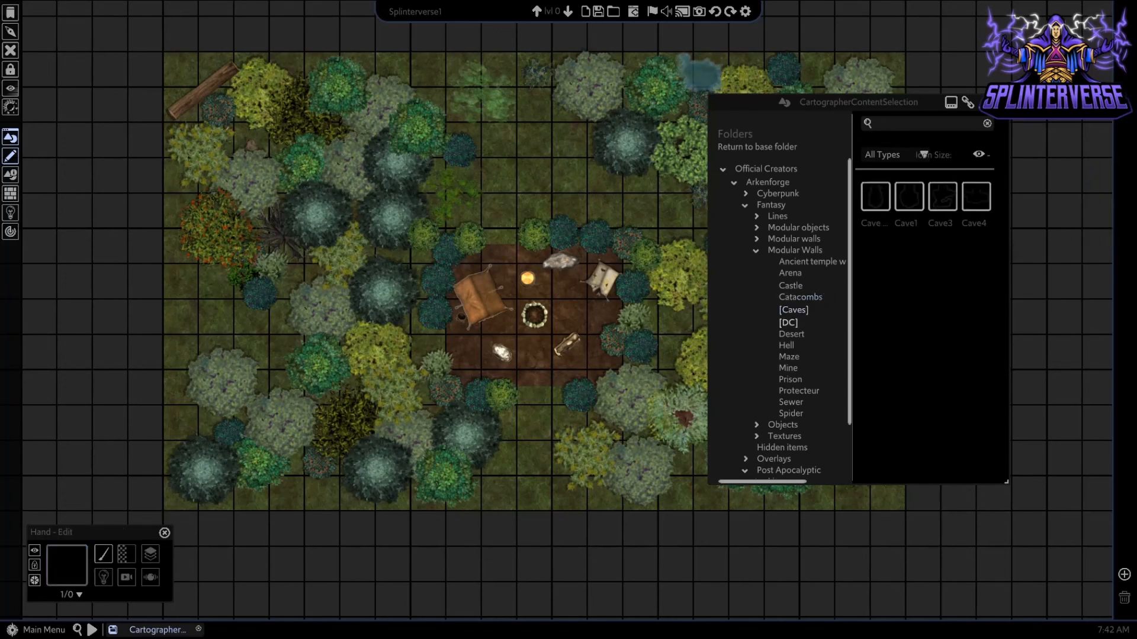
click(786, 323)
click(795, 335)
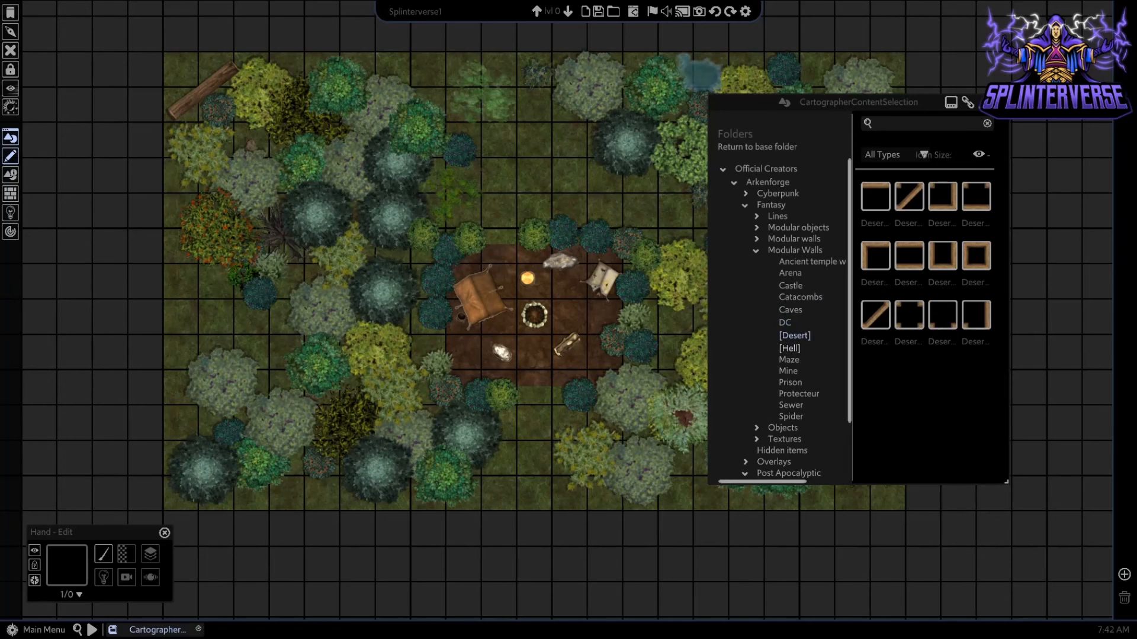
click(787, 347)
click(976, 314)
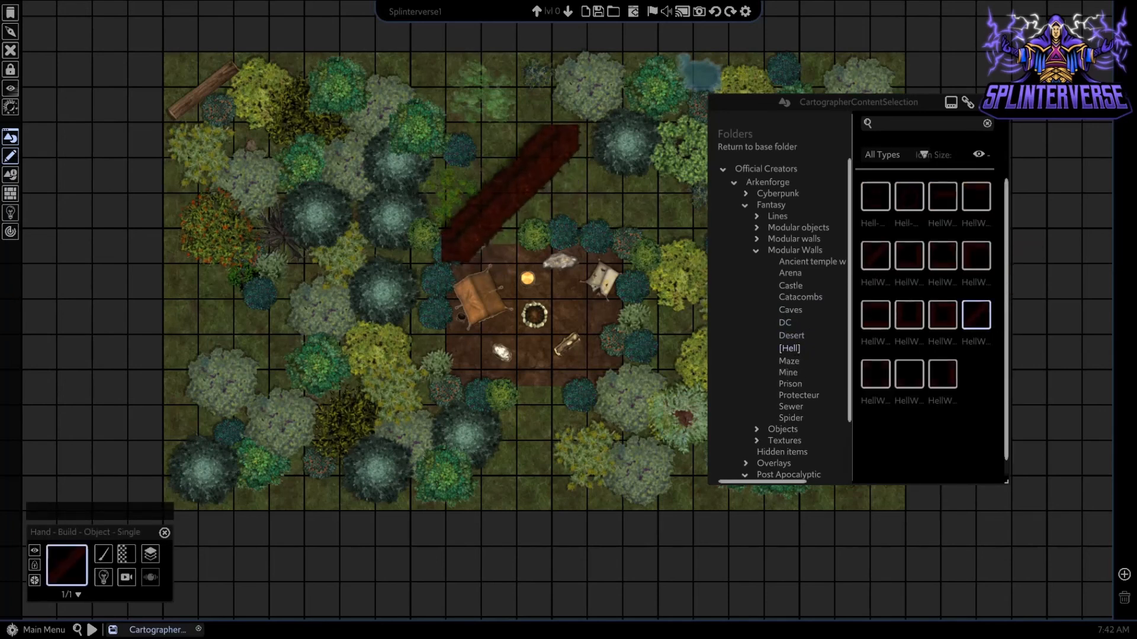
scroll(510, 193, up, 4)
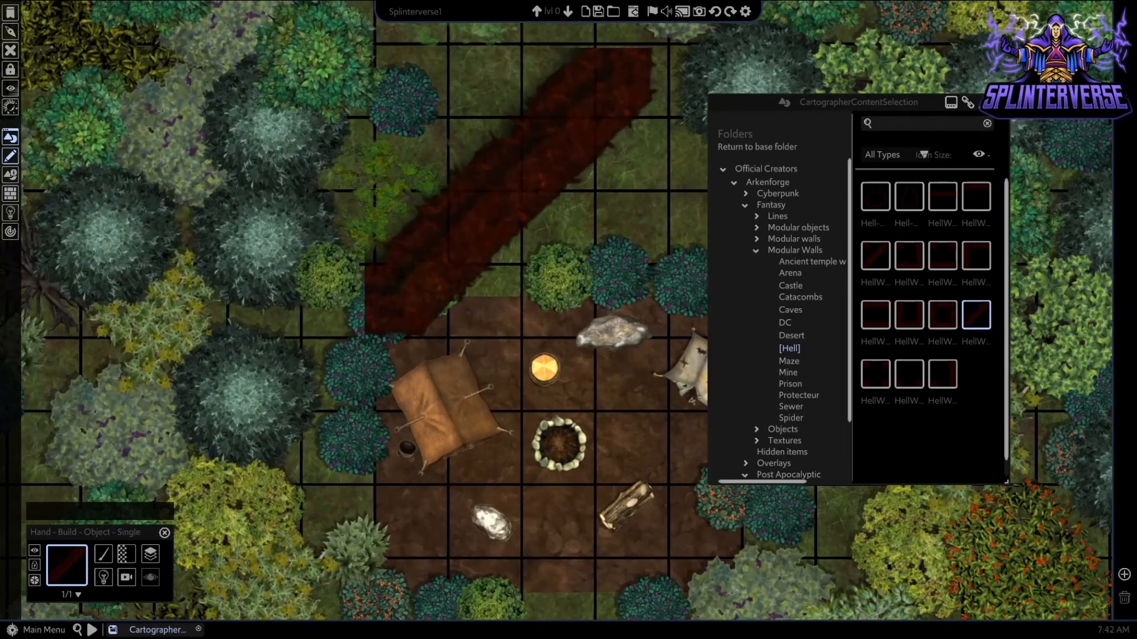
scroll(512, 202, down, 3)
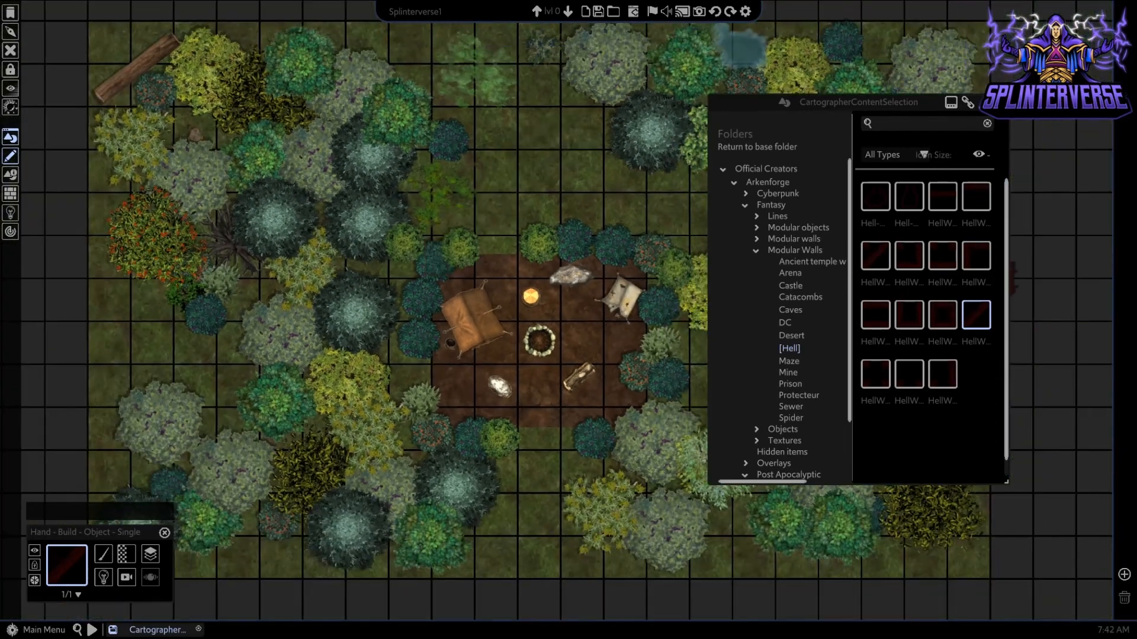
key(Escape)
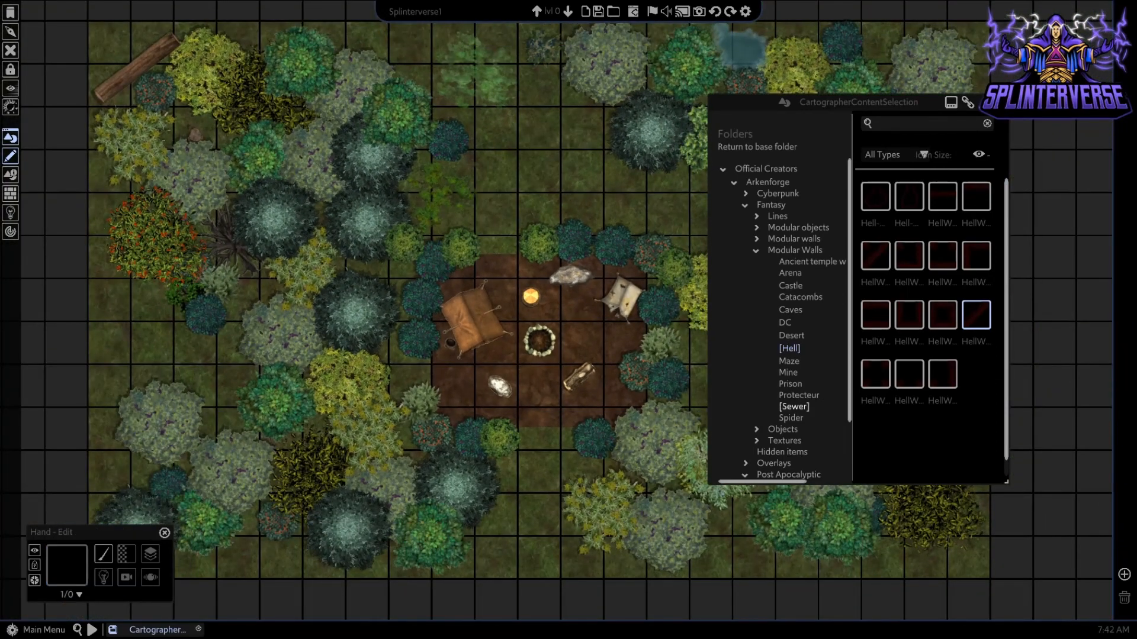
- Preview the straight Sewer wall north of the clearing, drop it from the hand, and close the content selection window
click(793, 407)
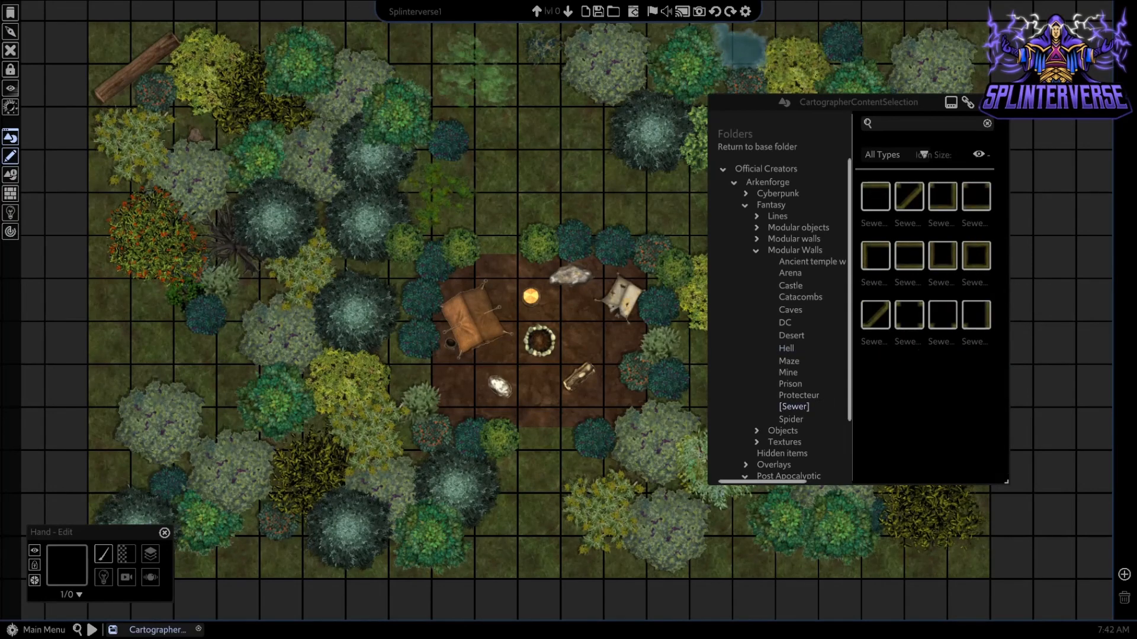
click(875, 196)
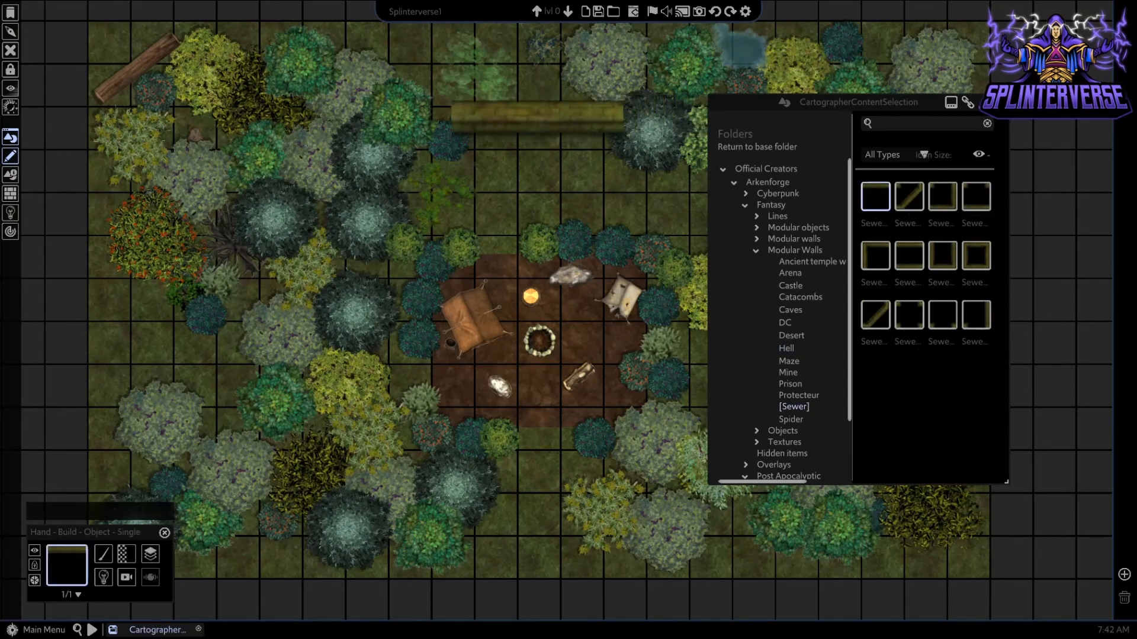
click(532, 113)
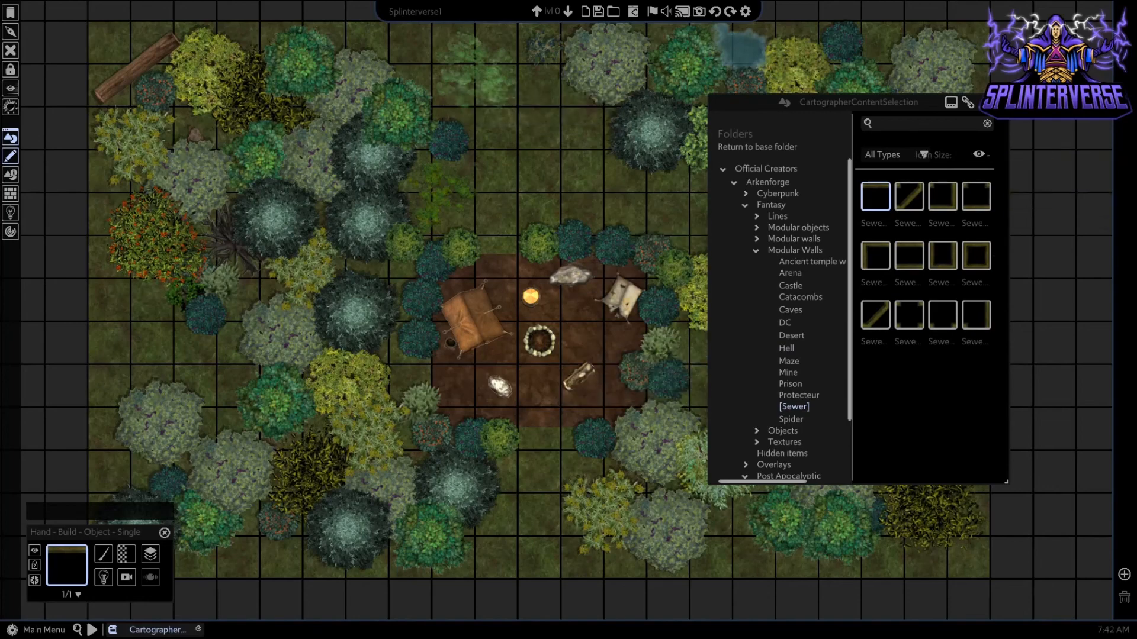
key(Escape)
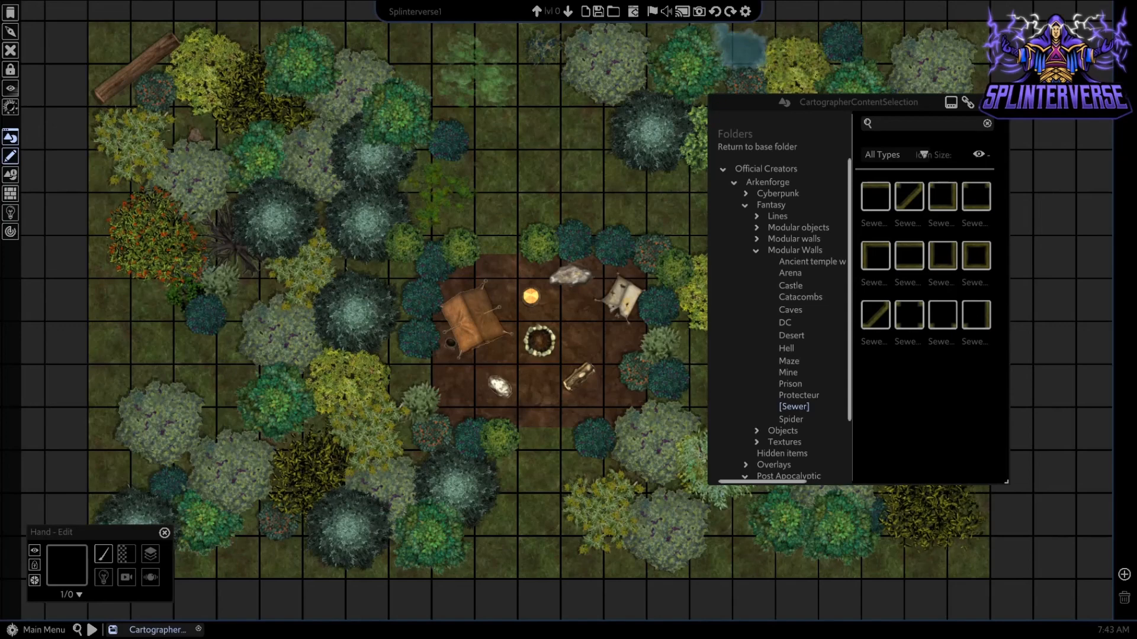
click(1000, 103)
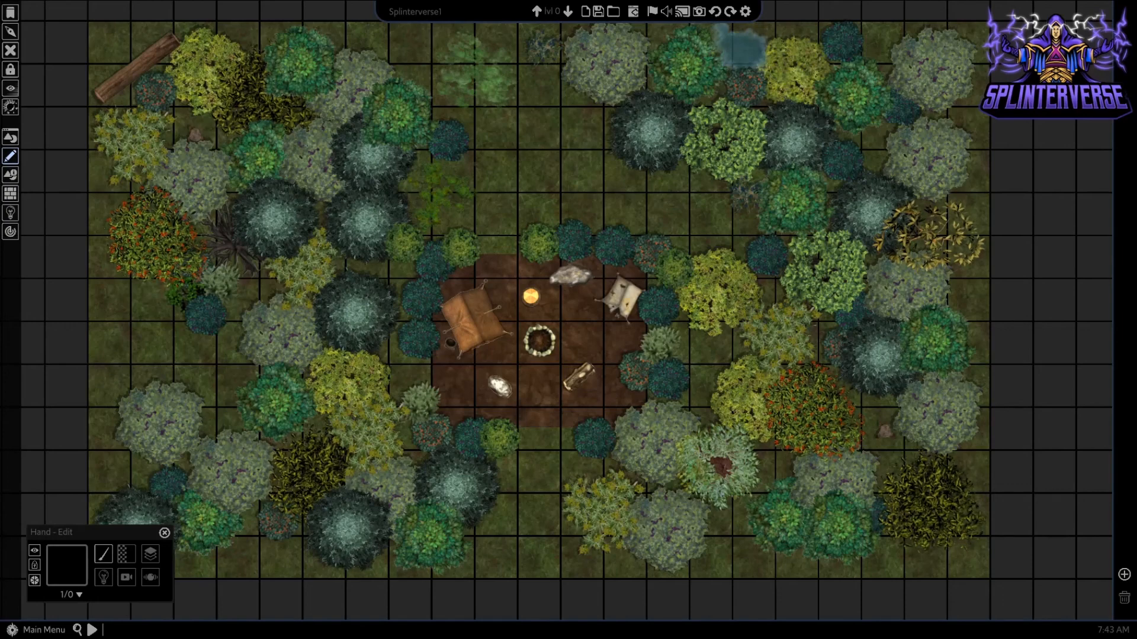
scroll(189, 275, up, 2)
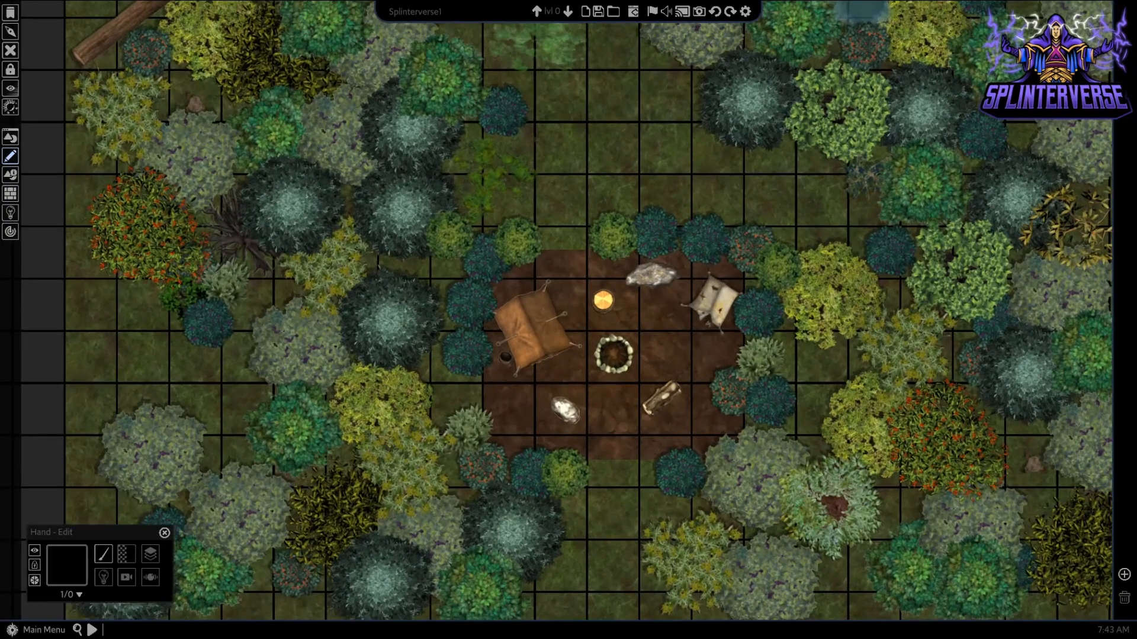